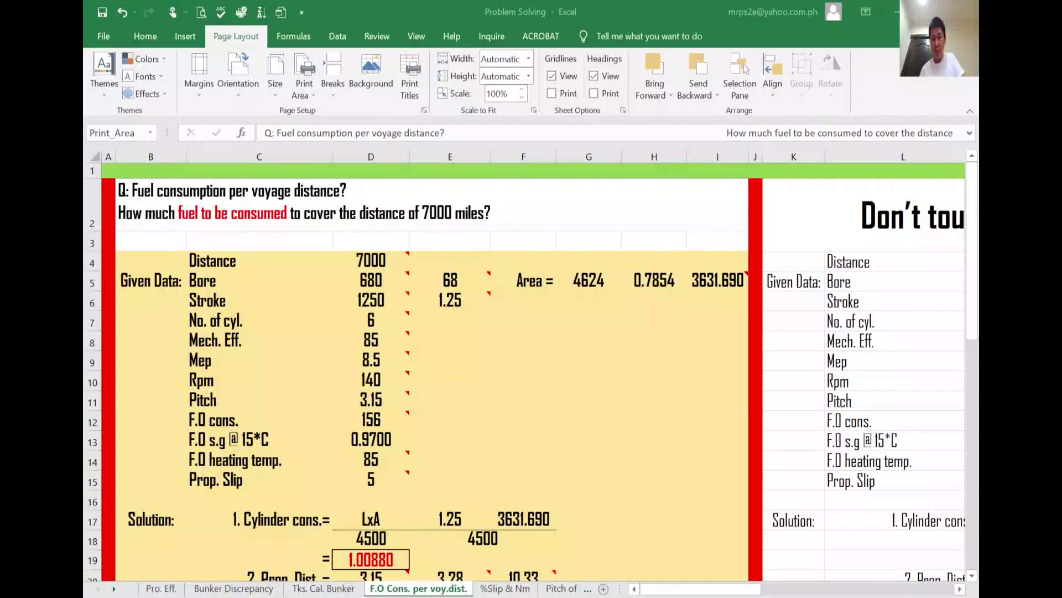
{"action": "key", "text": "alt+Tab"}
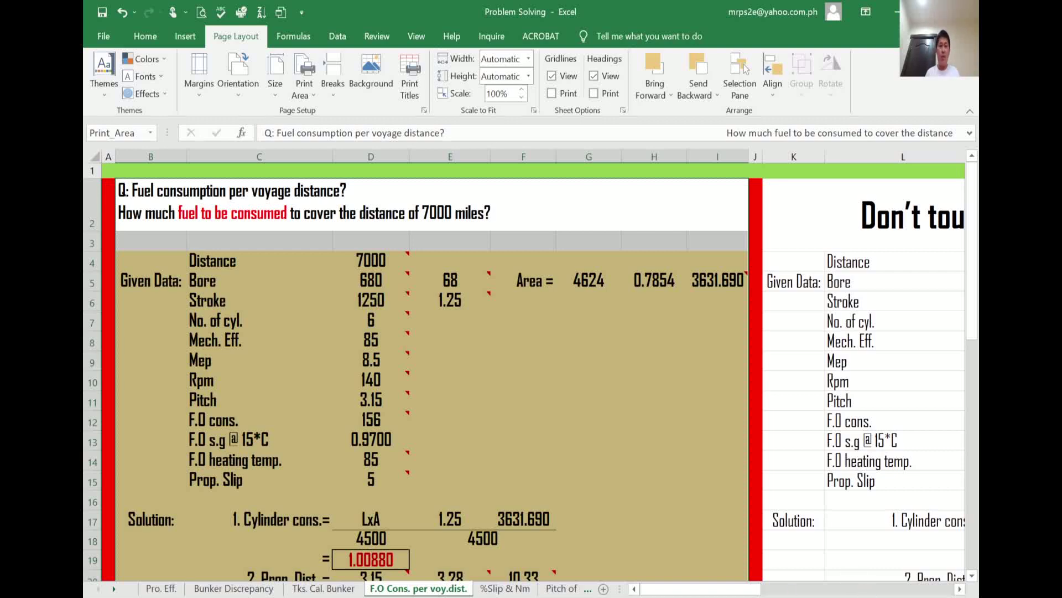
{"action": "key", "text": "alt+Tab"}
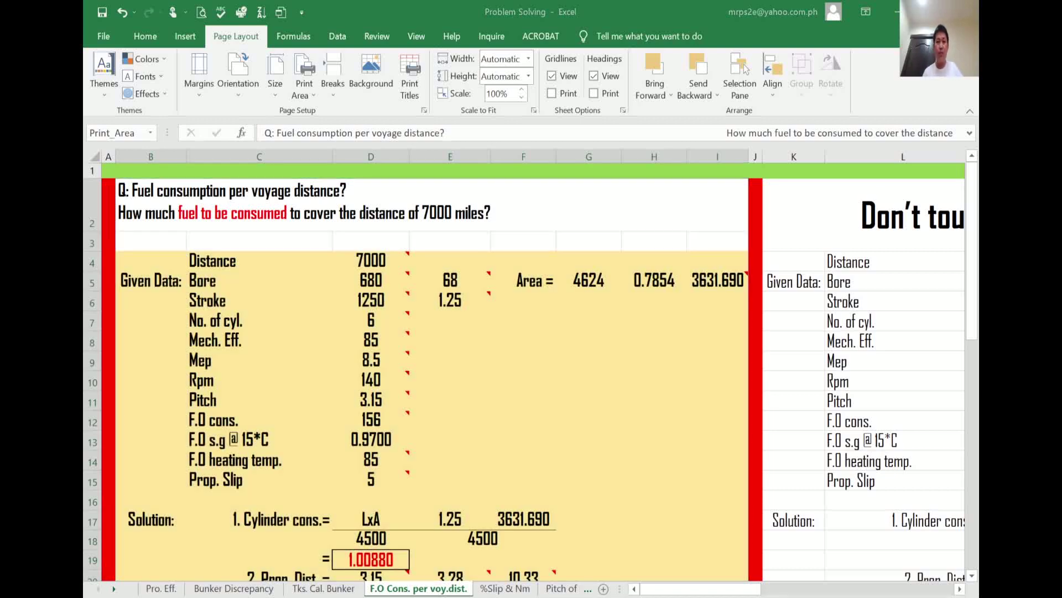
{"action": "key", "text": "alt+Tab"}
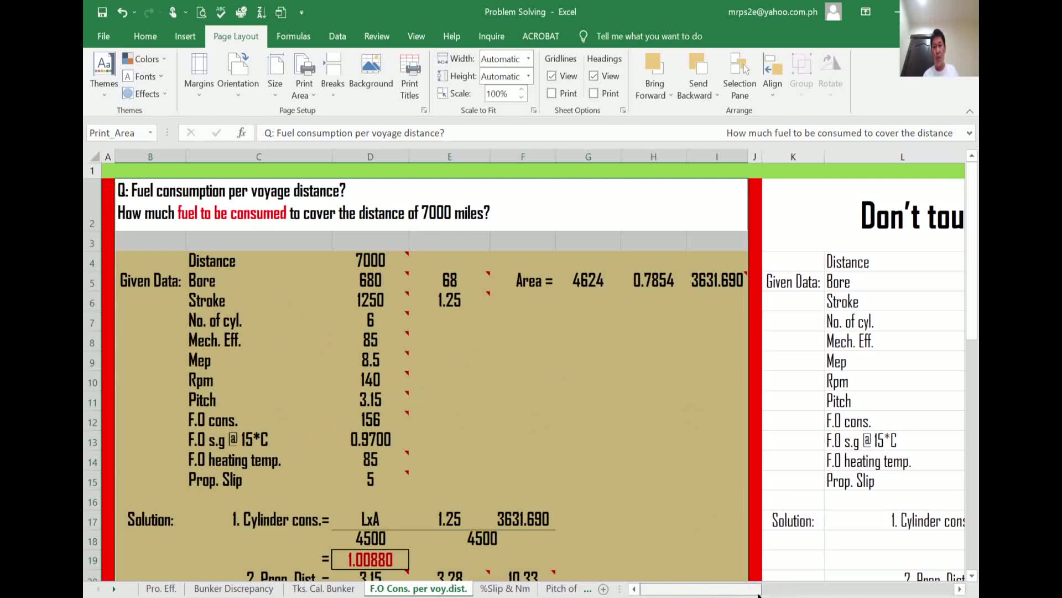
- Examine the unit notes on the given data, from Distance to Prop. Slip, and the solution rows in the calculation area
{"action": "left_click_drag", "start_coordinate": [701, 591], "coordinate": [894, 593]}
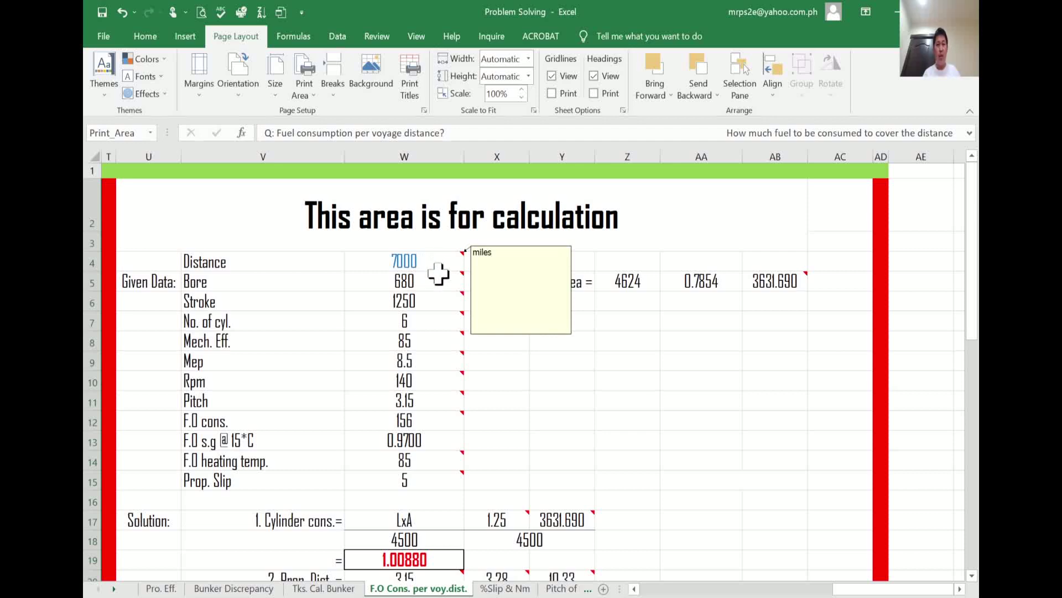
{"action": "mouse_move", "coordinate": [440, 285]}
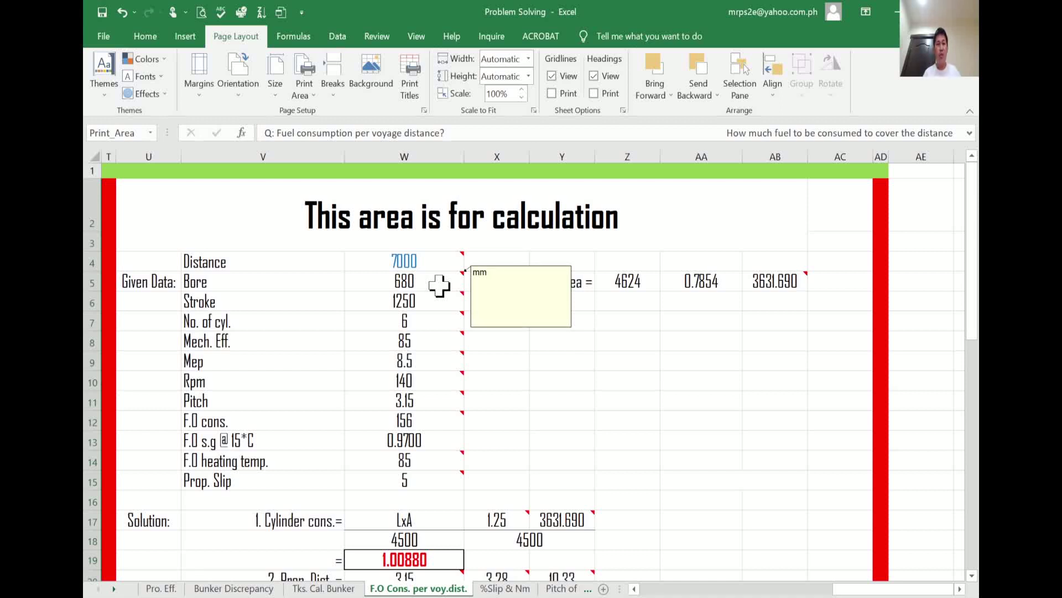
{"action": "mouse_move", "coordinate": [438, 303]}
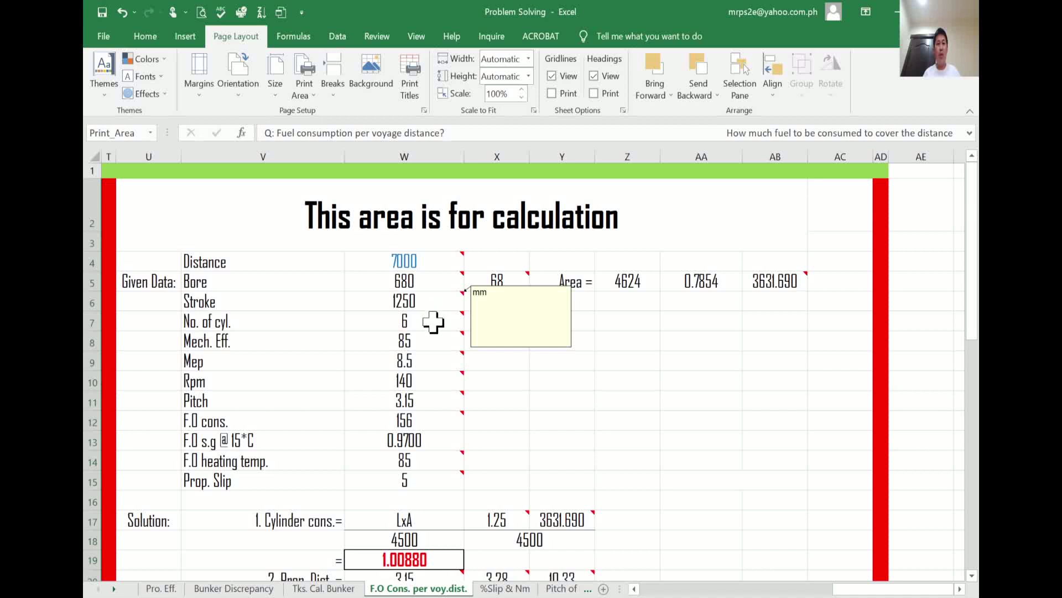
{"action": "mouse_move", "coordinate": [435, 328]}
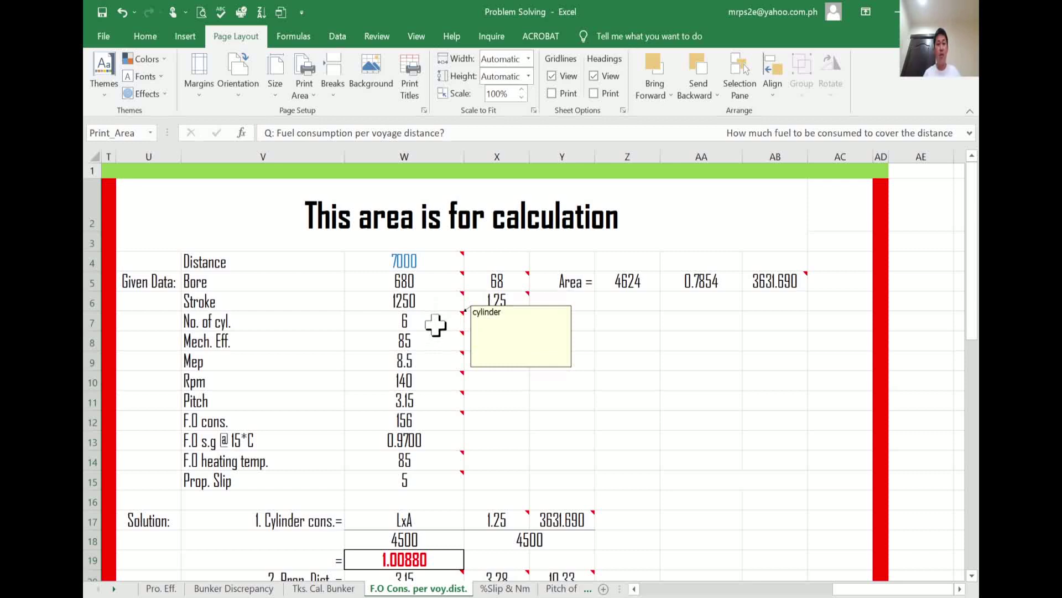
{"action": "mouse_move", "coordinate": [440, 345]}
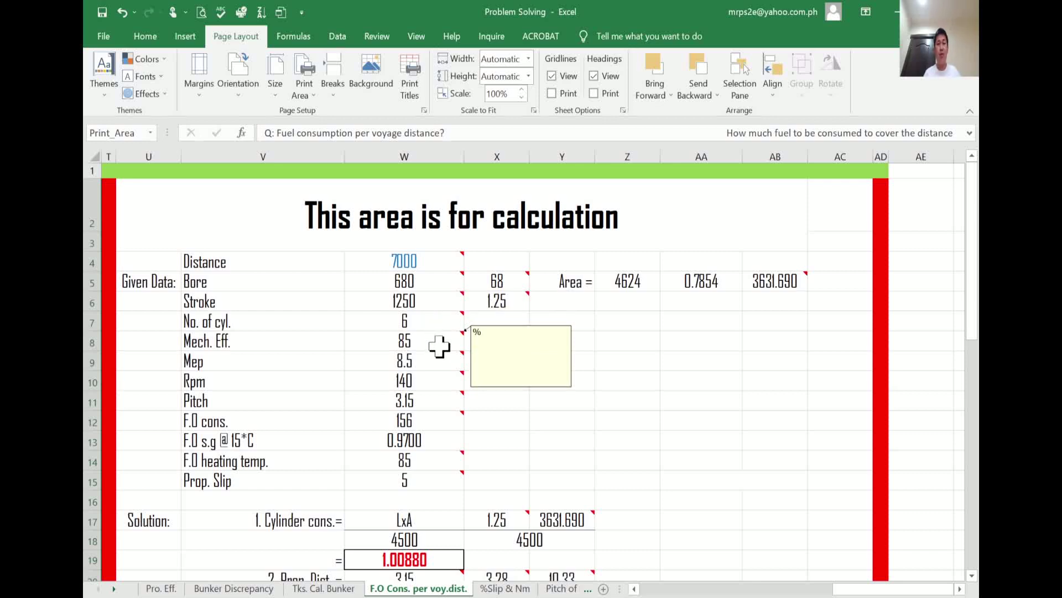
{"action": "mouse_move", "coordinate": [440, 368]}
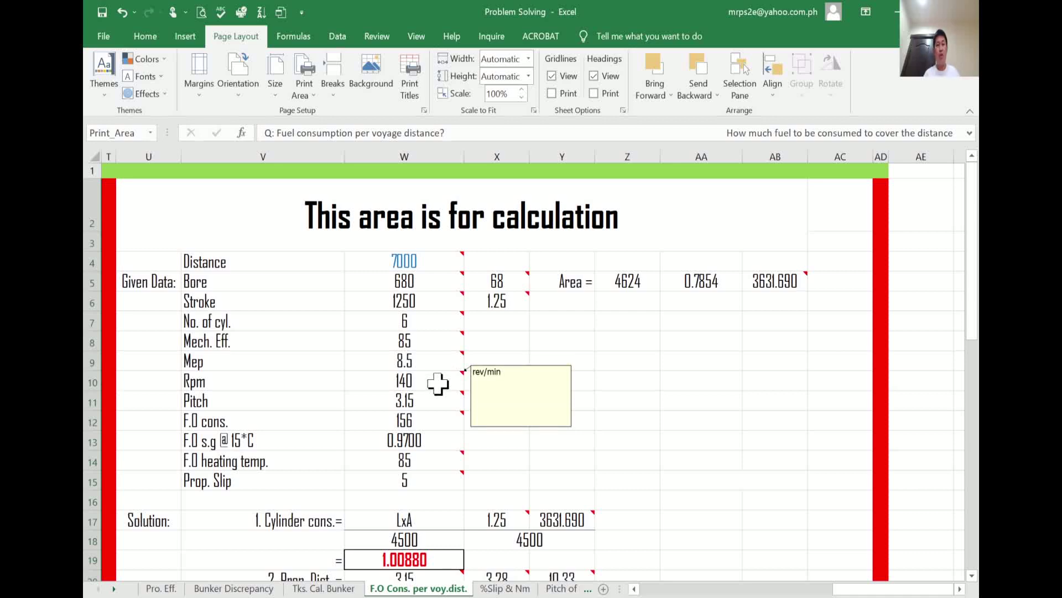
{"action": "mouse_move", "coordinate": [440, 401]}
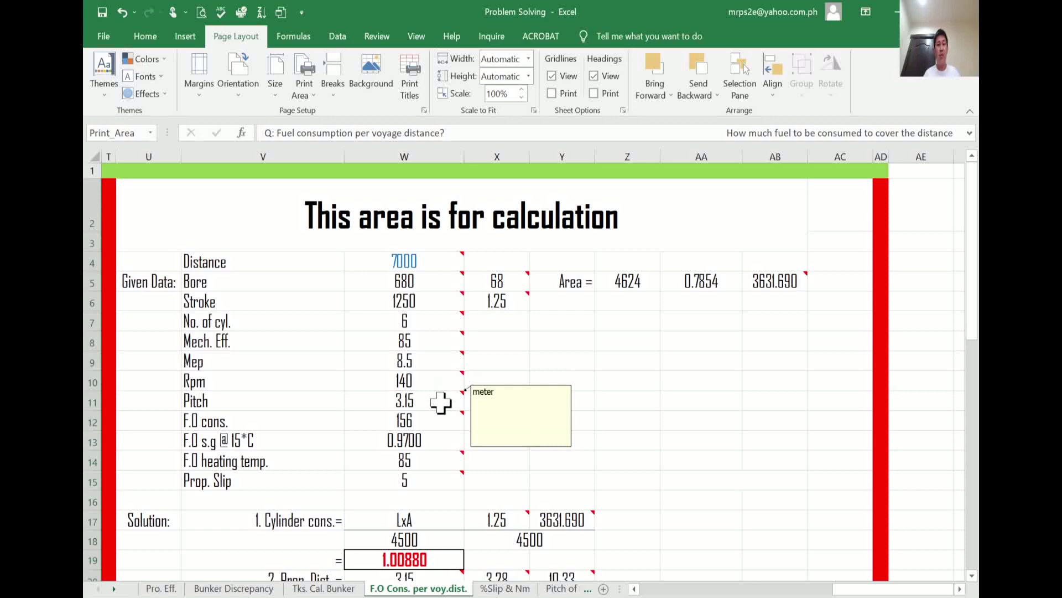
{"action": "mouse_move", "coordinate": [441, 421]}
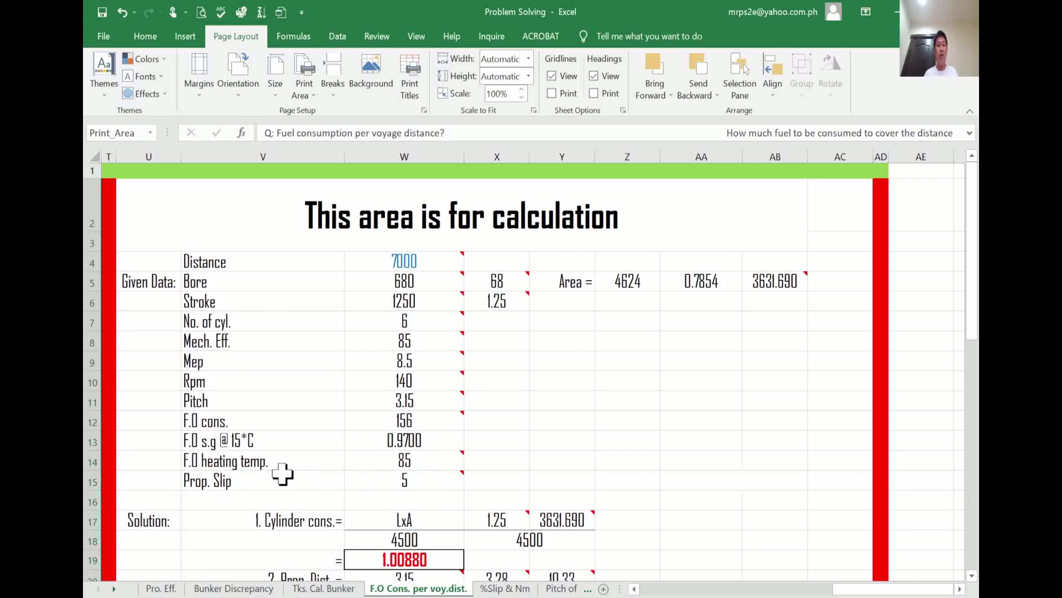
{"action": "mouse_move", "coordinate": [446, 460]}
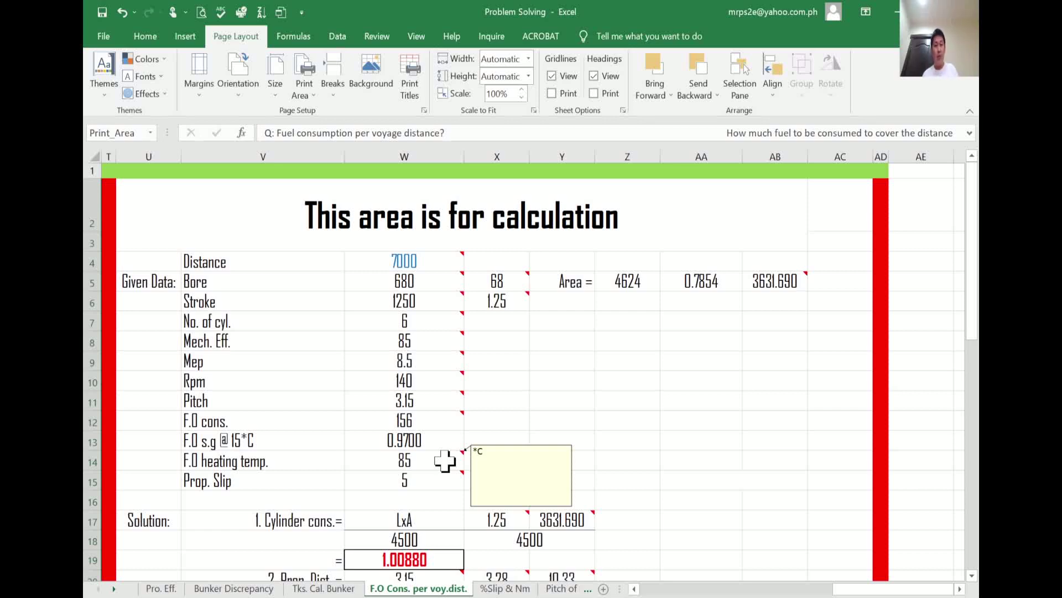
{"action": "mouse_move", "coordinate": [437, 482]}
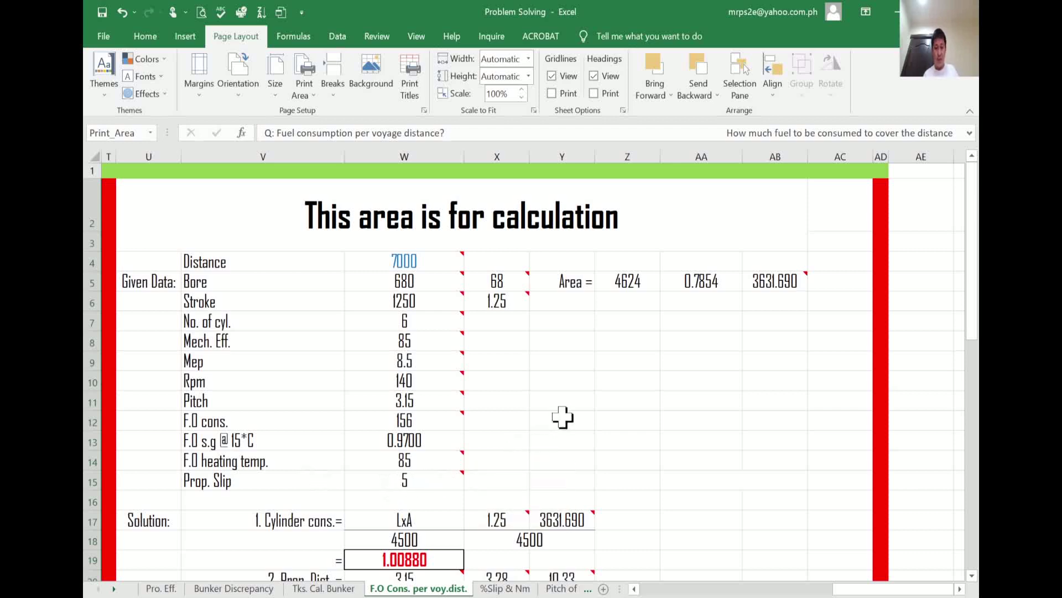
{"action": "scroll", "coordinate": [587, 409], "scroll_direction": "down", "scroll_amount": 4}
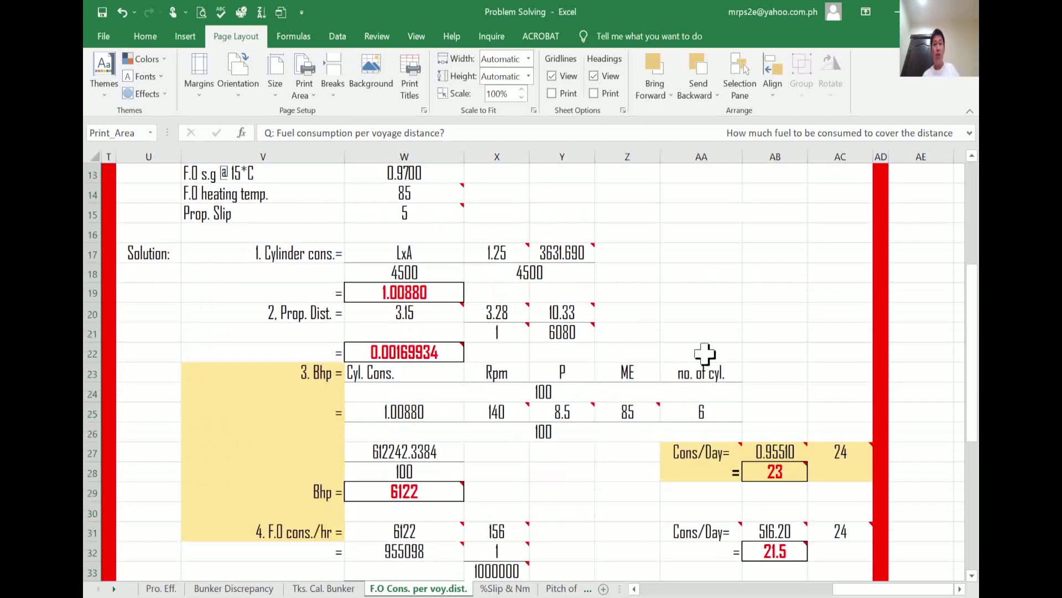
{"action": "scroll", "coordinate": [719, 335], "scroll_direction": "up", "scroll_amount": 1}
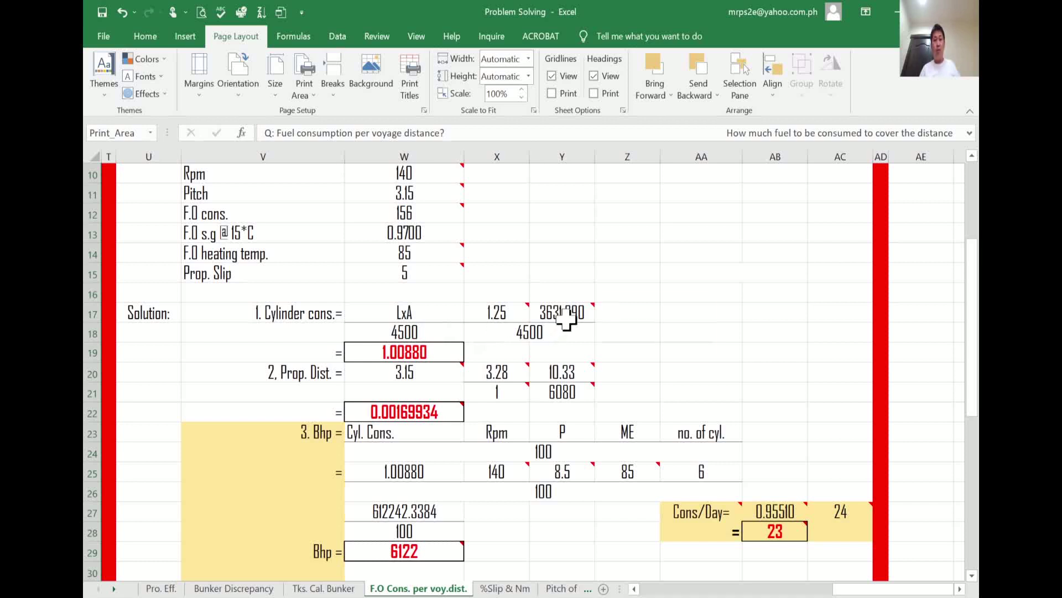
{"action": "mouse_move", "coordinate": [565, 319]}
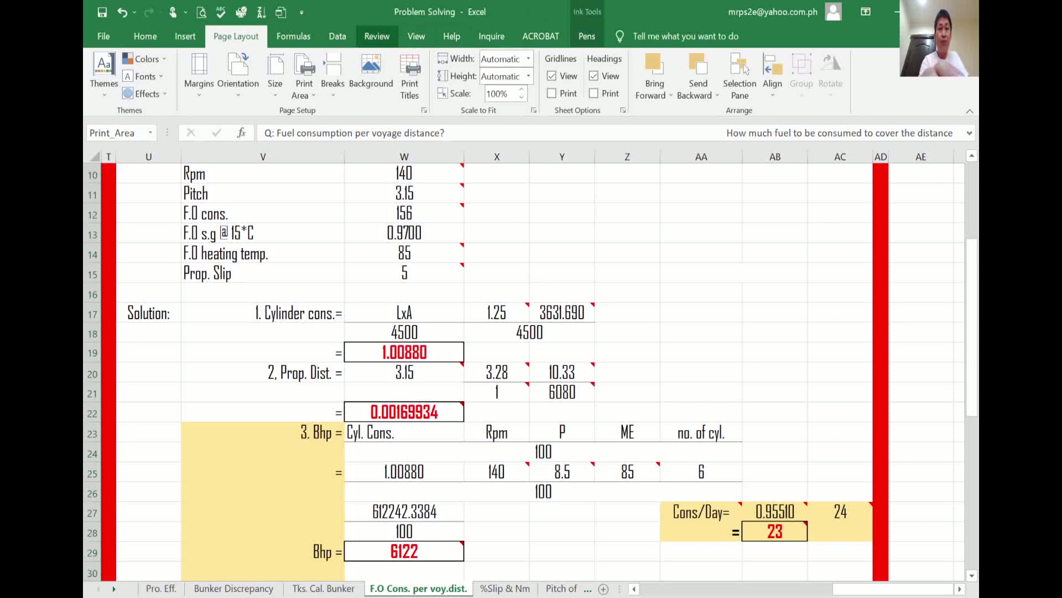
- Handwrite "METRIC UNITS" in red ink on the empty cells around AA11 to AC12
{"action": "left_click", "coordinate": [378, 36]}
{"action": "left_click", "coordinate": [793, 74]}
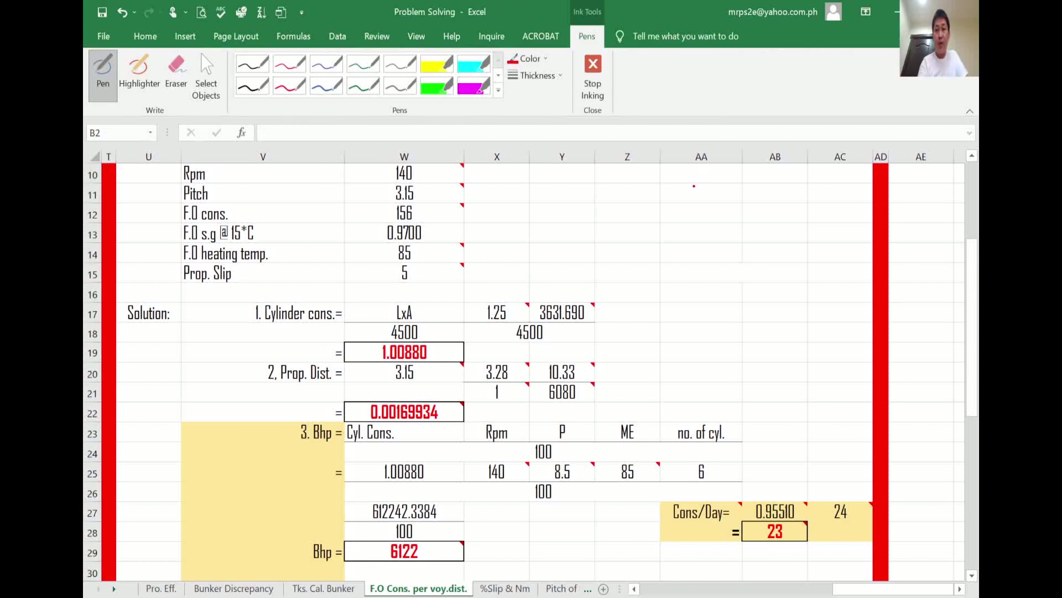
{"action": "mouse_move", "coordinate": [697, 181]}
{"action": "left_mouse_down"}
{"action": "mouse_move", "coordinate": [695, 207]}
{"action": "mouse_move", "coordinate": [736, 207]}
{"action": "left_mouse_up"}
{"action": "left_click_drag", "start_coordinate": [723, 194], "coordinate": [755, 187]}
{"action": "left_click_drag", "start_coordinate": [747, 189], "coordinate": [754, 210]}
{"action": "left_click_drag", "start_coordinate": [754, 190], "coordinate": [776, 210]}
{"action": "left_click", "coordinate": [823, 189]}
{"action": "mouse_move", "coordinate": [801, 191]}
{"action": "left_mouse_down"}
{"action": "mouse_move", "coordinate": [802, 207]}
{"action": "mouse_move", "coordinate": [829, 194]}
{"action": "mouse_move", "coordinate": [853, 210]}
{"action": "left_mouse_up"}
{"action": "mouse_move", "coordinate": [859, 194]}
{"action": "left_mouse_down"}
{"action": "mouse_move", "coordinate": [860, 210]}
{"action": "mouse_move", "coordinate": [867, 196]}
{"action": "left_mouse_up"}
{"action": "left_click_drag", "start_coordinate": [874, 197], "coordinate": [869, 211]}
- Handwrite "ENGLISH UNITS" in red ink directly below the metric units note and stop inking
{"action": "mouse_move", "coordinate": [699, 230]}
{"action": "left_mouse_down"}
{"action": "mouse_move", "coordinate": [695, 247]}
{"action": "mouse_move", "coordinate": [708, 237]}
{"action": "left_mouse_up"}
{"action": "left_click_drag", "start_coordinate": [695, 249], "coordinate": [725, 225]}
{"action": "mouse_move", "coordinate": [729, 235]}
{"action": "left_mouse_down"}
{"action": "mouse_move", "coordinate": [742, 231]}
{"action": "mouse_move", "coordinate": [740, 245]}
{"action": "left_mouse_up"}
{"action": "left_click_drag", "start_coordinate": [747, 232], "coordinate": [754, 250]}
{"action": "mouse_move", "coordinate": [761, 237]}
{"action": "left_mouse_down"}
{"action": "mouse_move", "coordinate": [759, 264]}
{"action": "mouse_move", "coordinate": [776, 249]}
{"action": "mouse_move", "coordinate": [794, 258]}
{"action": "left_mouse_up"}
{"action": "mouse_move", "coordinate": [810, 238]}
{"action": "left_mouse_down"}
{"action": "mouse_move", "coordinate": [839, 237]}
{"action": "mouse_move", "coordinate": [841, 259]}
{"action": "left_mouse_up"}
{"action": "left_click_drag", "start_coordinate": [846, 237], "coordinate": [862, 234]}
{"action": "left_click_drag", "start_coordinate": [854, 236], "coordinate": [850, 258]}
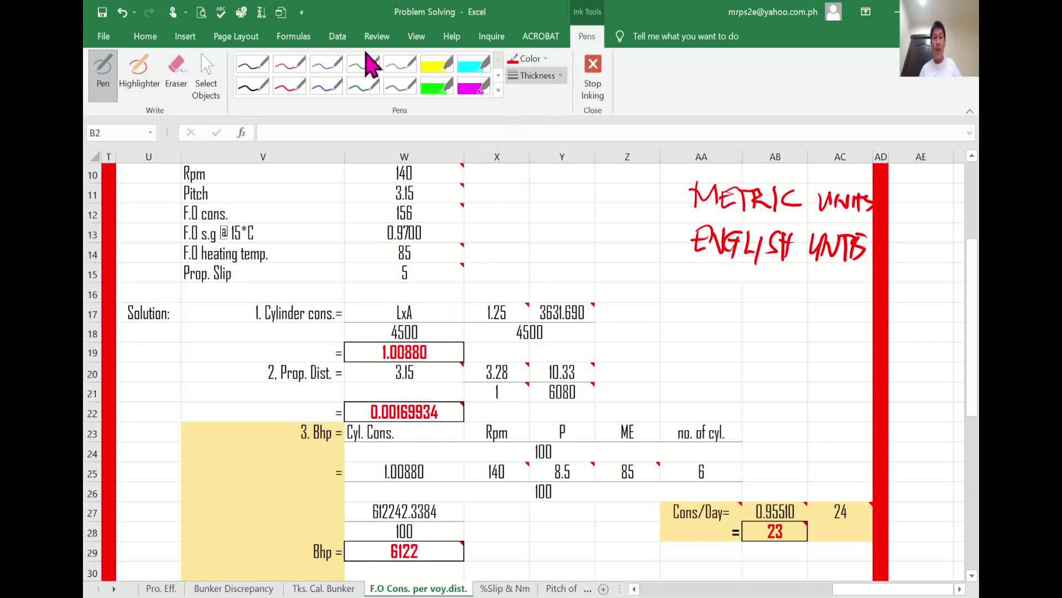
{"action": "left_click", "coordinate": [147, 35]}
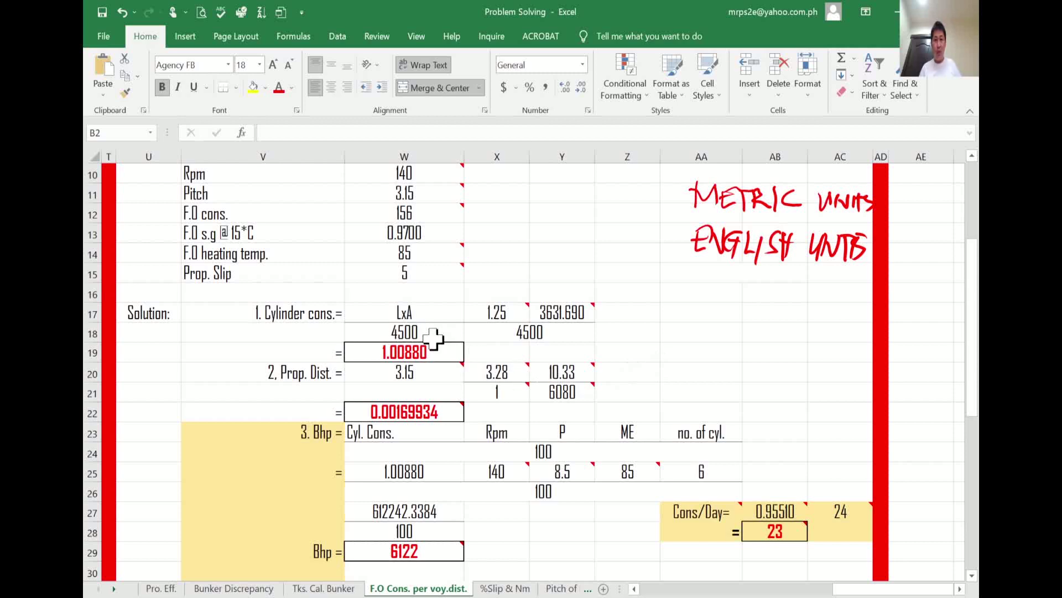
- Handwrite the conversion "1 M = 1000 mm" in red ink below the area values, around AA7 to AC8
{"action": "scroll", "coordinate": [489, 315], "scroll_direction": "up", "scroll_amount": 3}
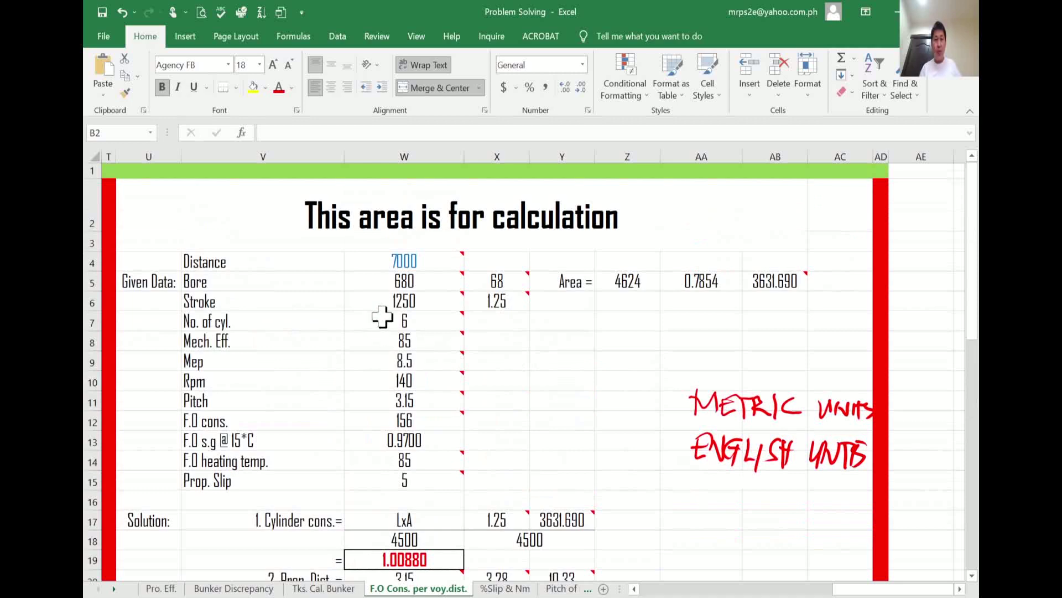
{"action": "mouse_move", "coordinate": [386, 315]}
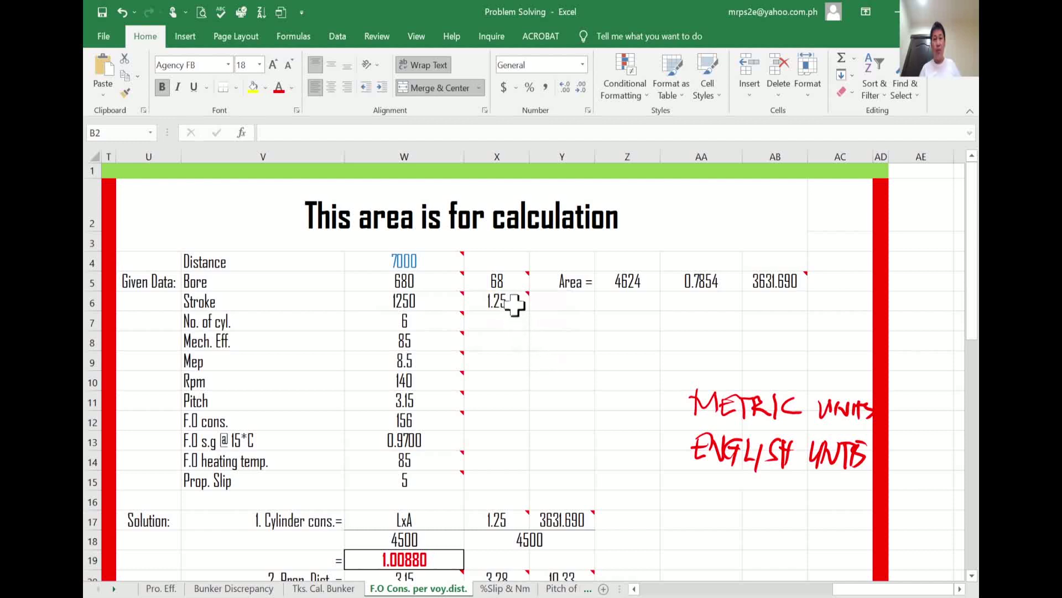
{"action": "mouse_move", "coordinate": [521, 302]}
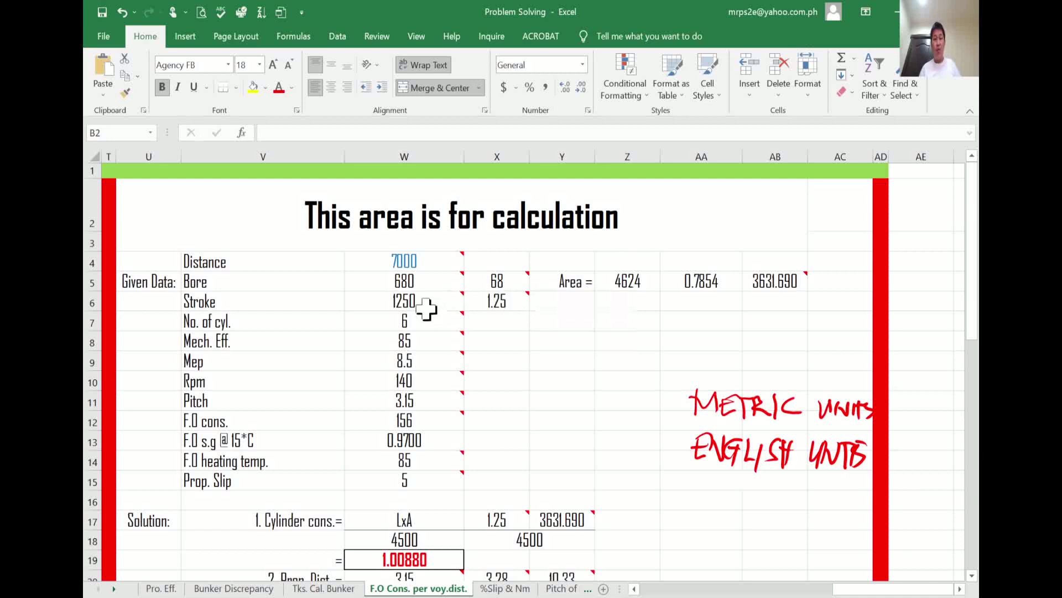
{"action": "mouse_move", "coordinate": [418, 301]}
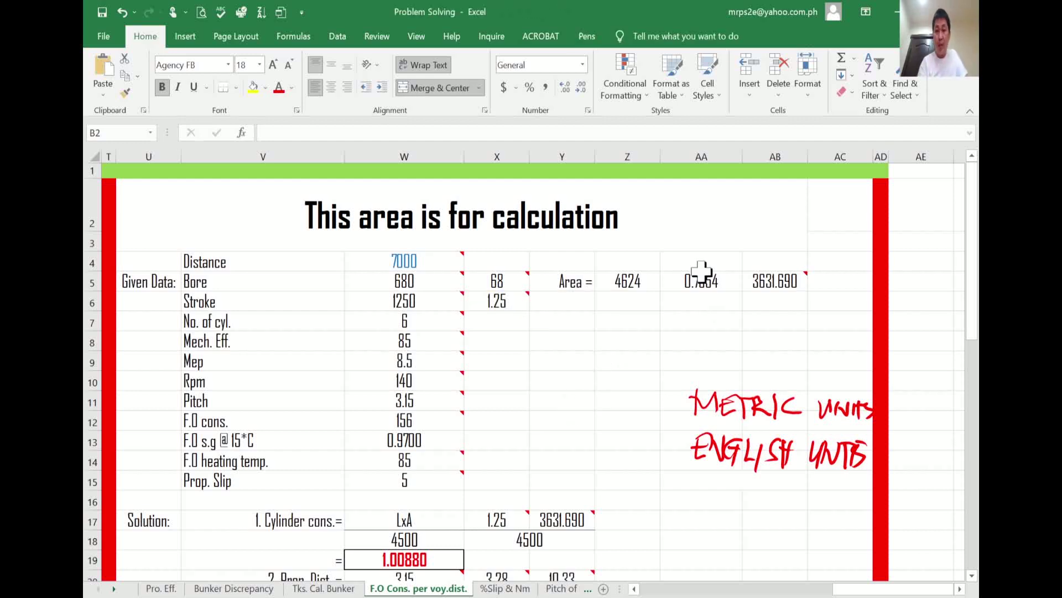
{"action": "left_click", "coordinate": [377, 36]}
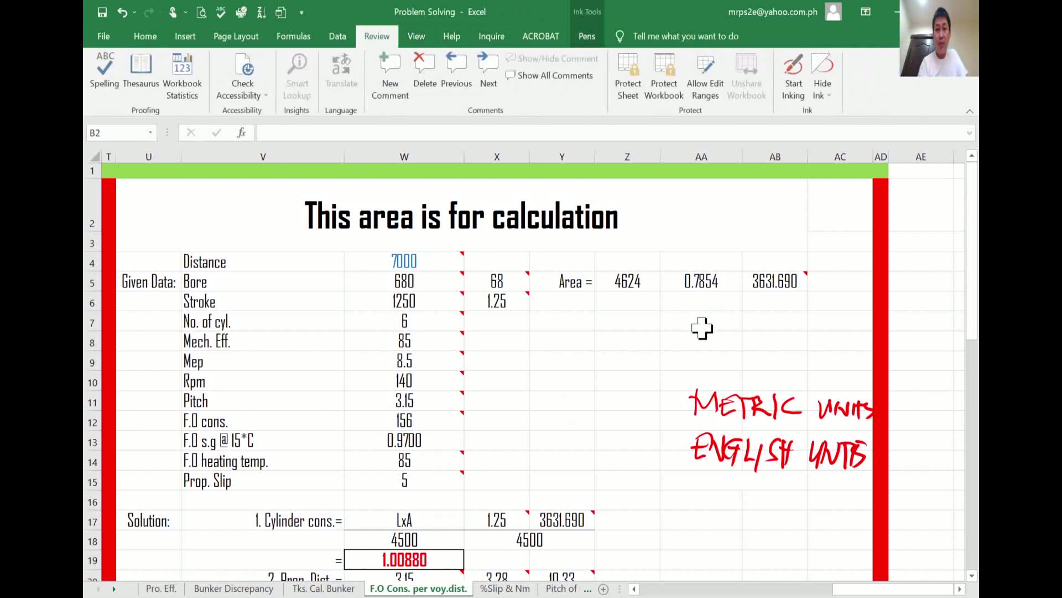
{"action": "left_click", "coordinate": [792, 78]}
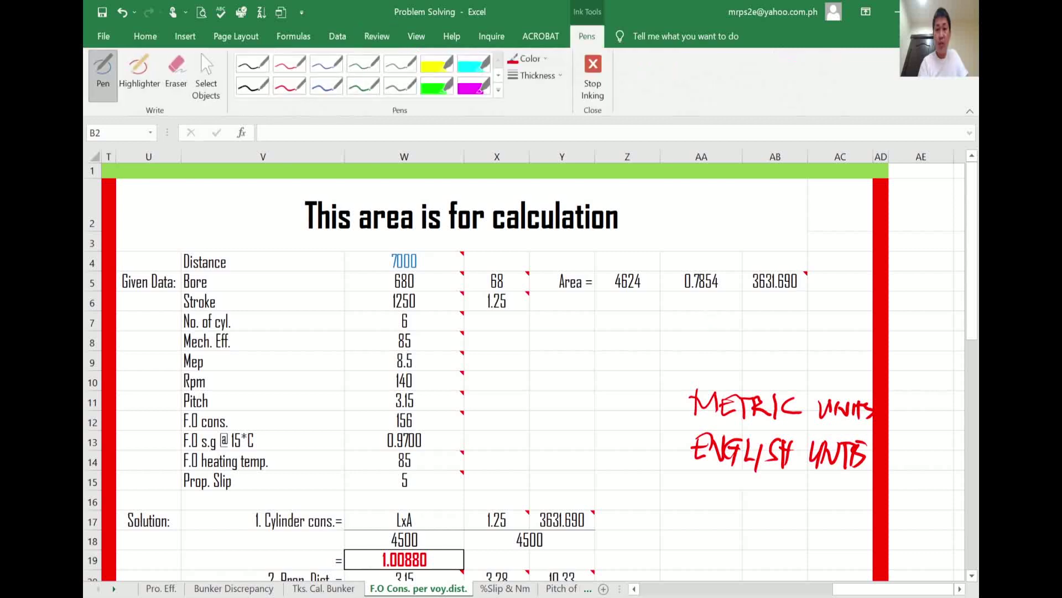
{"action": "mouse_move", "coordinate": [715, 318]}
{"action": "left_mouse_down"}
{"action": "mouse_move", "coordinate": [718, 344]}
{"action": "mouse_move", "coordinate": [786, 341]}
{"action": "mouse_move", "coordinate": [813, 322]}
{"action": "mouse_move", "coordinate": [828, 344]}
{"action": "mouse_move", "coordinate": [854, 344]}
{"action": "left_mouse_up"}
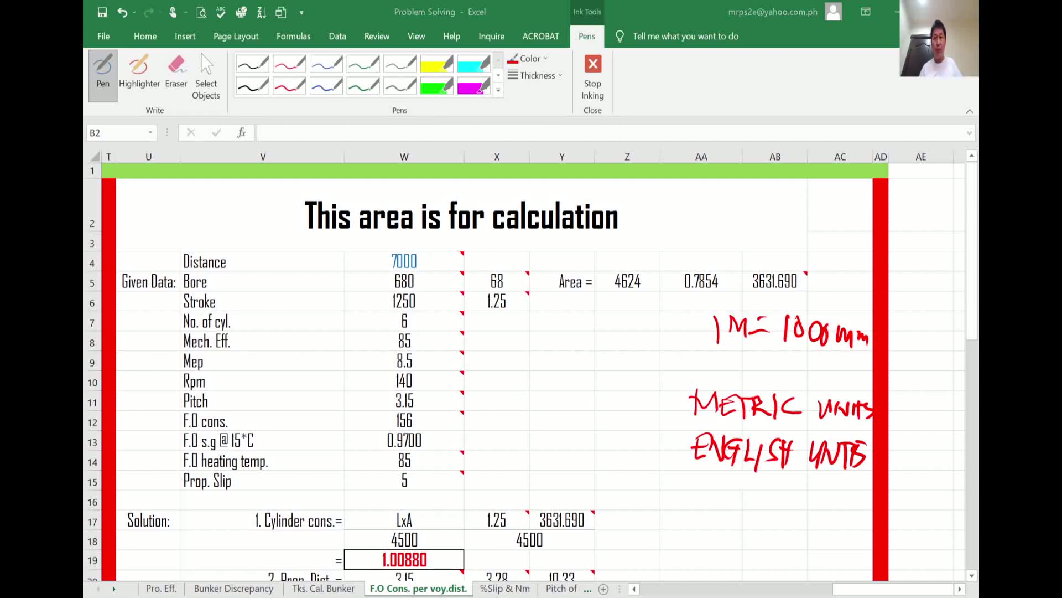
{"action": "key", "text": "Escape"}
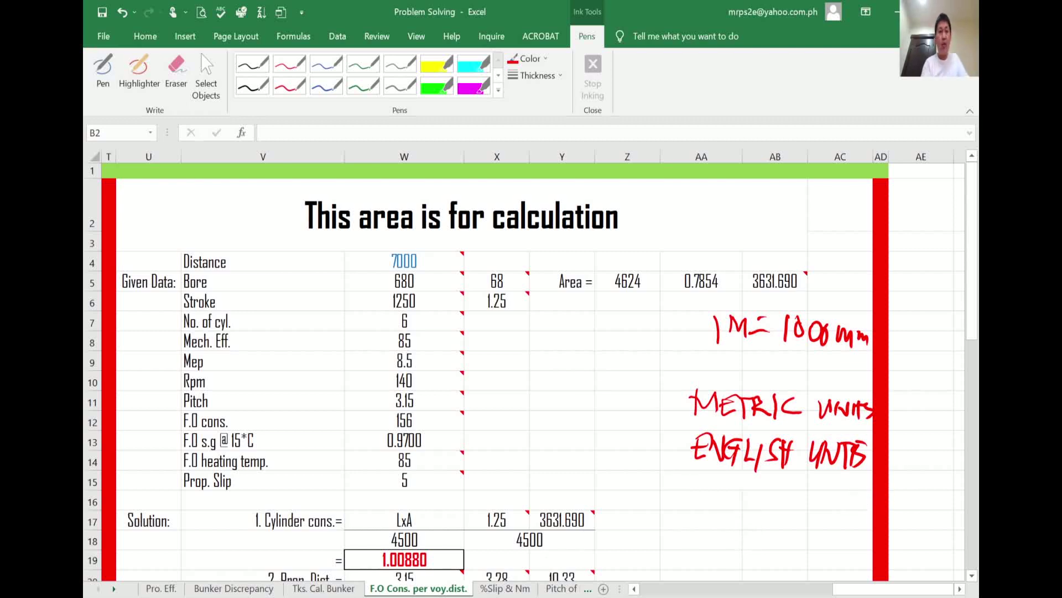
- Erase all the handwritten ink notes from the calculation area and leave inking mode
{"action": "left_click", "coordinate": [176, 72]}
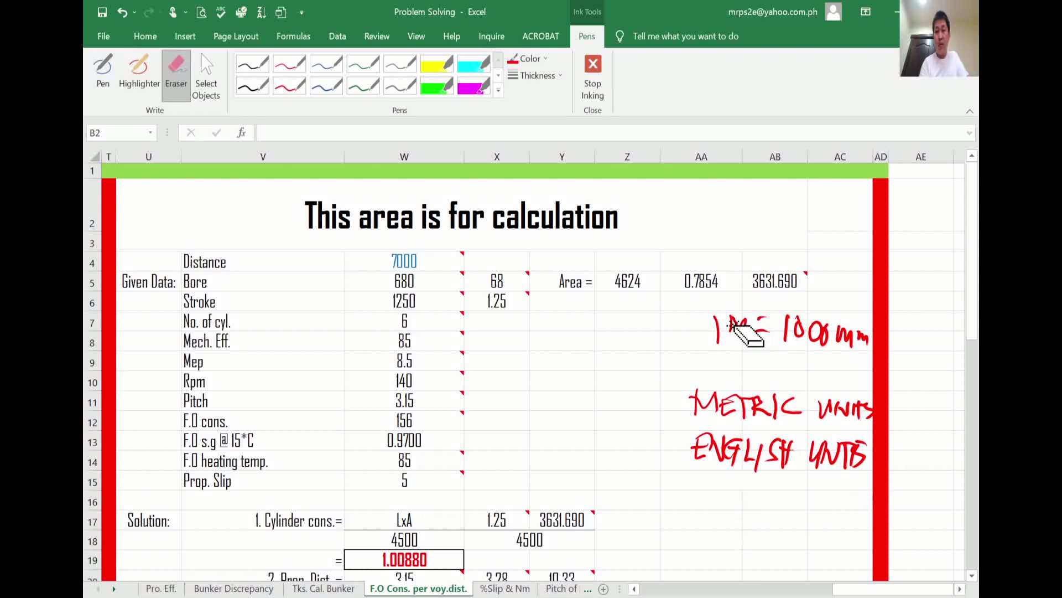
{"action": "mouse_move", "coordinate": [729, 321]}
{"action": "left_mouse_down"}
{"action": "mouse_move", "coordinate": [710, 320]}
{"action": "mouse_move", "coordinate": [791, 321]}
{"action": "mouse_move", "coordinate": [825, 341]}
{"action": "mouse_move", "coordinate": [738, 329]}
{"action": "mouse_move", "coordinate": [694, 415]}
{"action": "mouse_move", "coordinate": [711, 467]}
{"action": "mouse_move", "coordinate": [729, 441]}
{"action": "mouse_move", "coordinate": [847, 455]}
{"action": "mouse_move", "coordinate": [858, 413]}
{"action": "mouse_move", "coordinate": [781, 402]}
{"action": "mouse_move", "coordinate": [749, 450]}
{"action": "mouse_move", "coordinate": [868, 450]}
{"action": "left_mouse_up"}
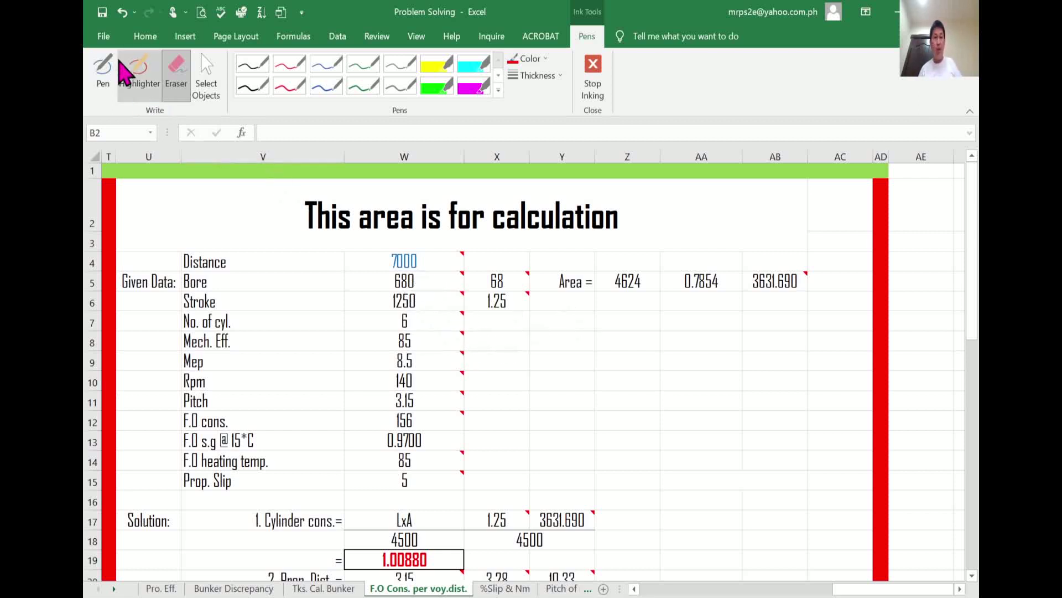
{"action": "left_click", "coordinate": [138, 39]}
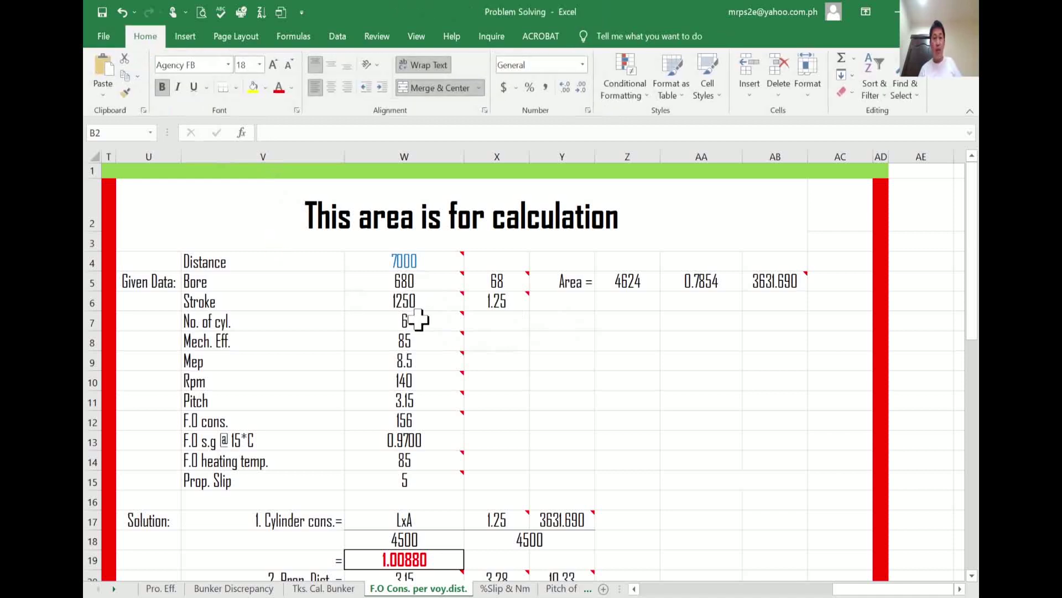
- Enter the formula =W5/100 in cell Z9 to divide the bore by 100
{"action": "mouse_move", "coordinate": [436, 281]}
{"action": "mouse_move", "coordinate": [504, 279]}
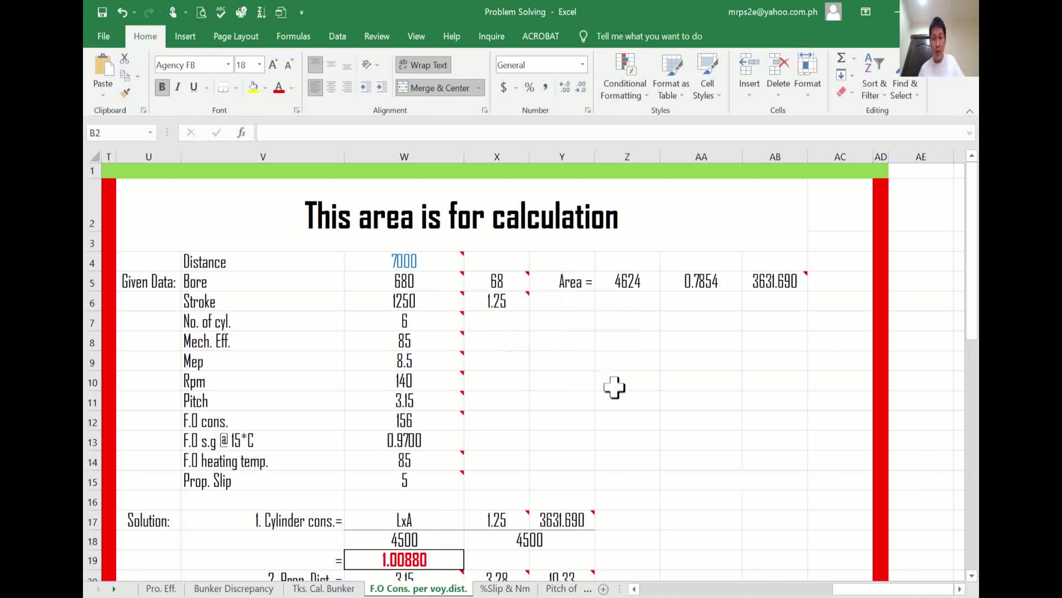
{"action": "left_click", "coordinate": [630, 363]}
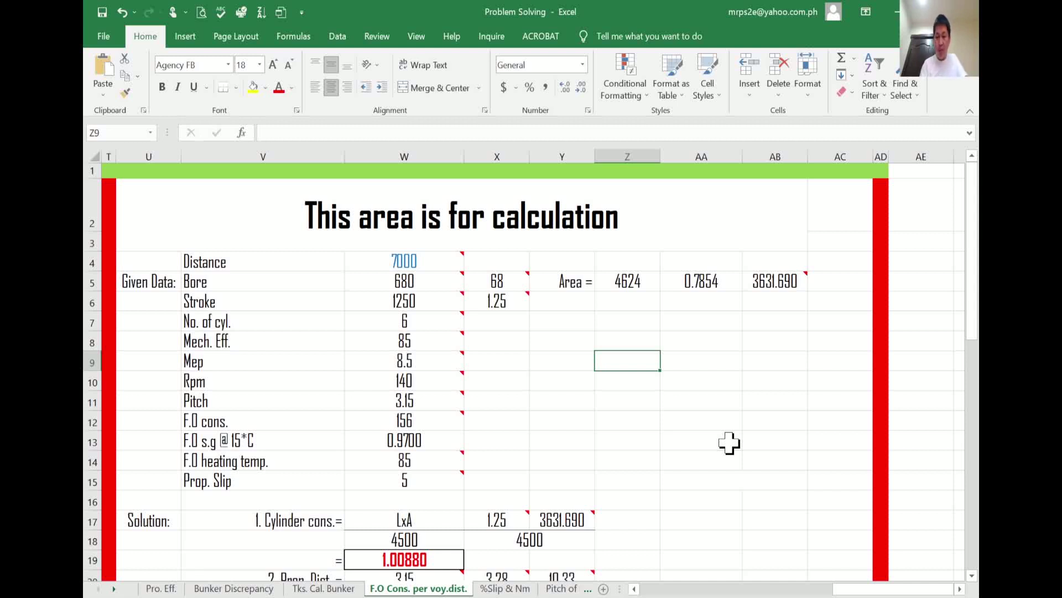
{"action": "type", "text": "="}
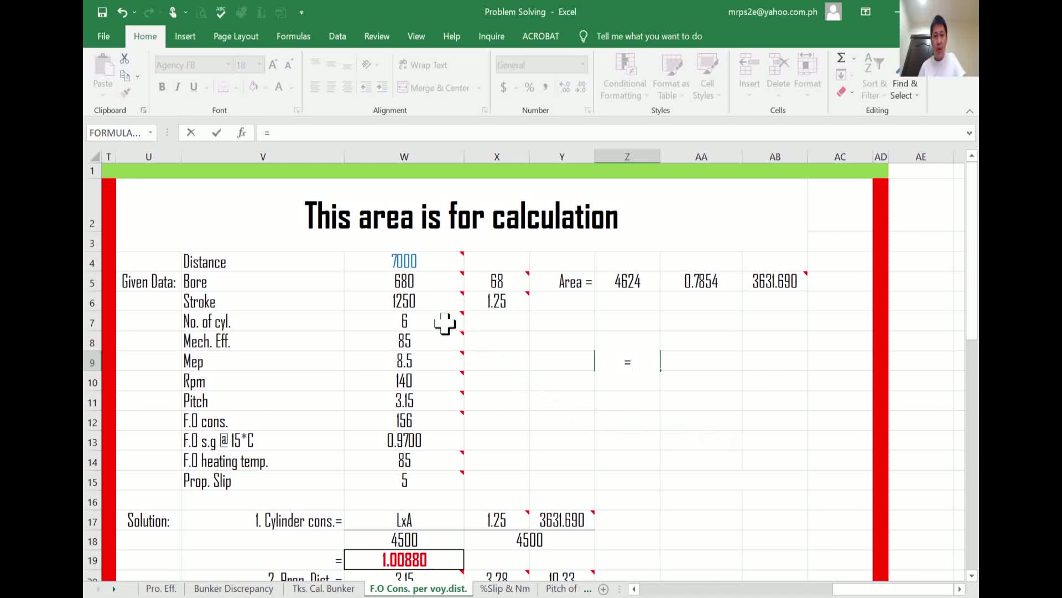
{"action": "left_click", "coordinate": [427, 284]}
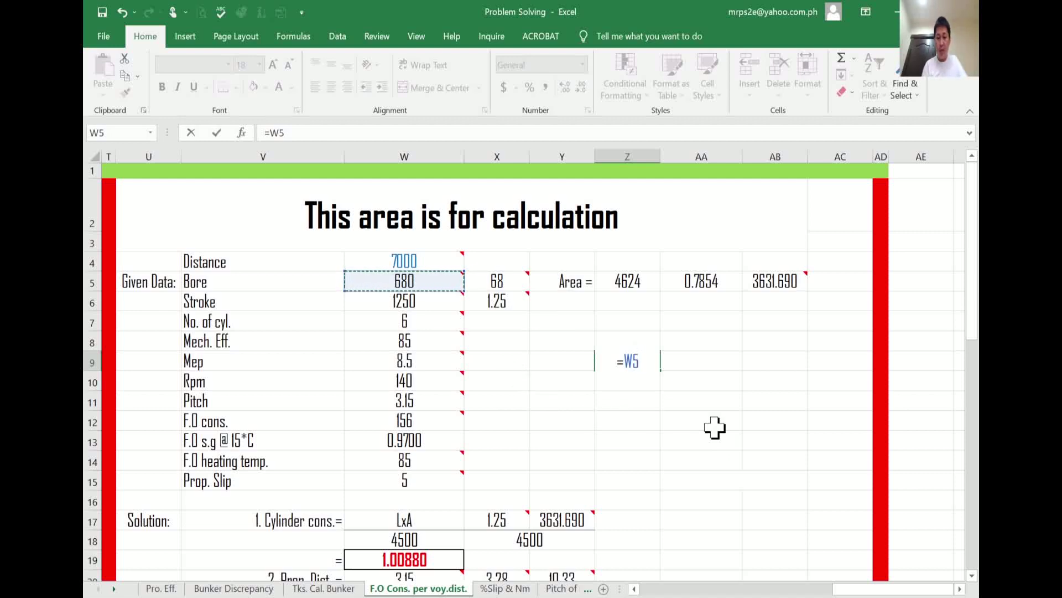
{"action": "type", "text": "/1"}
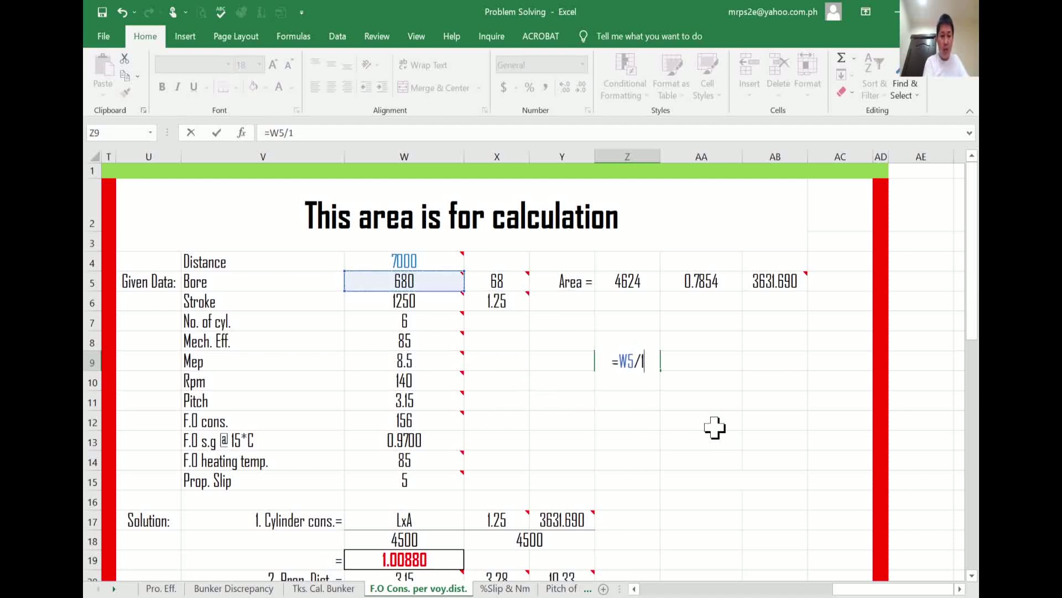
{"action": "type", "text": "00"}
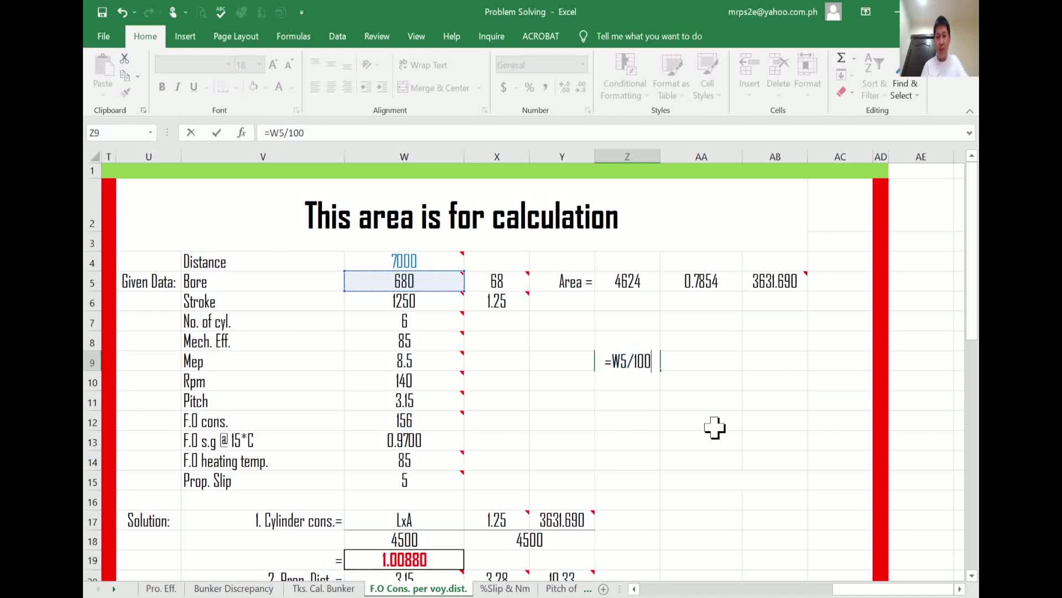
{"action": "key", "text": "Return"}
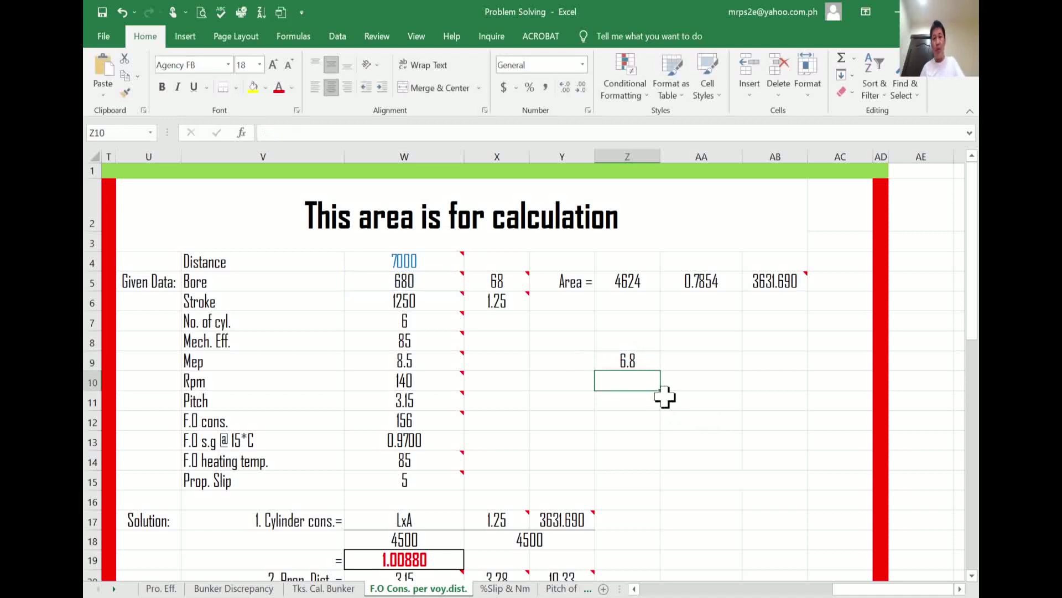
- Replace the trial formula in cell Z9 with =W5/10 to convert the bore from millimetres to centimetres
{"action": "left_click", "coordinate": [637, 361]}
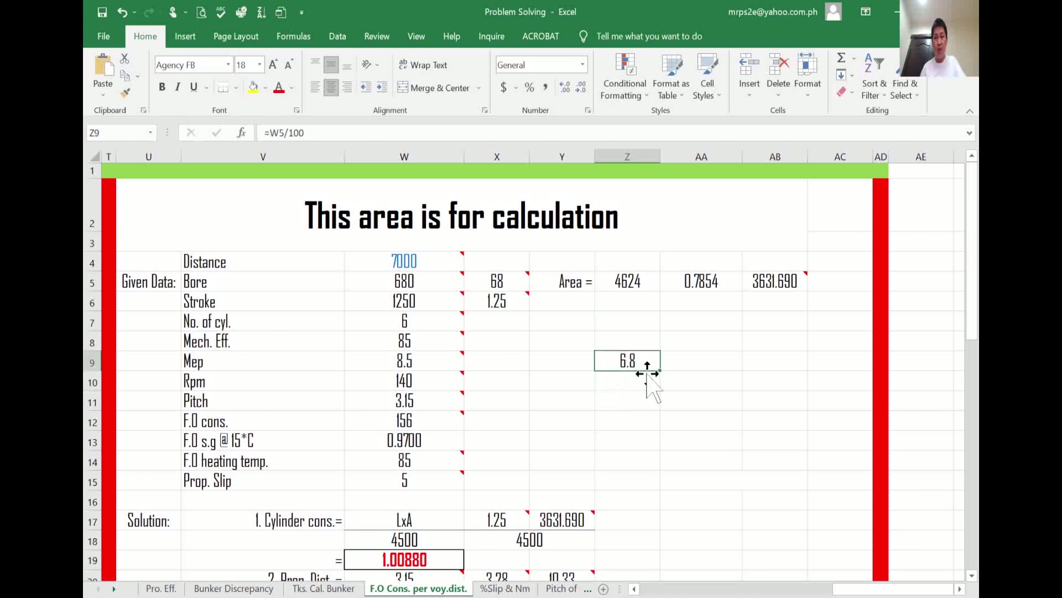
{"action": "type", "text": "="}
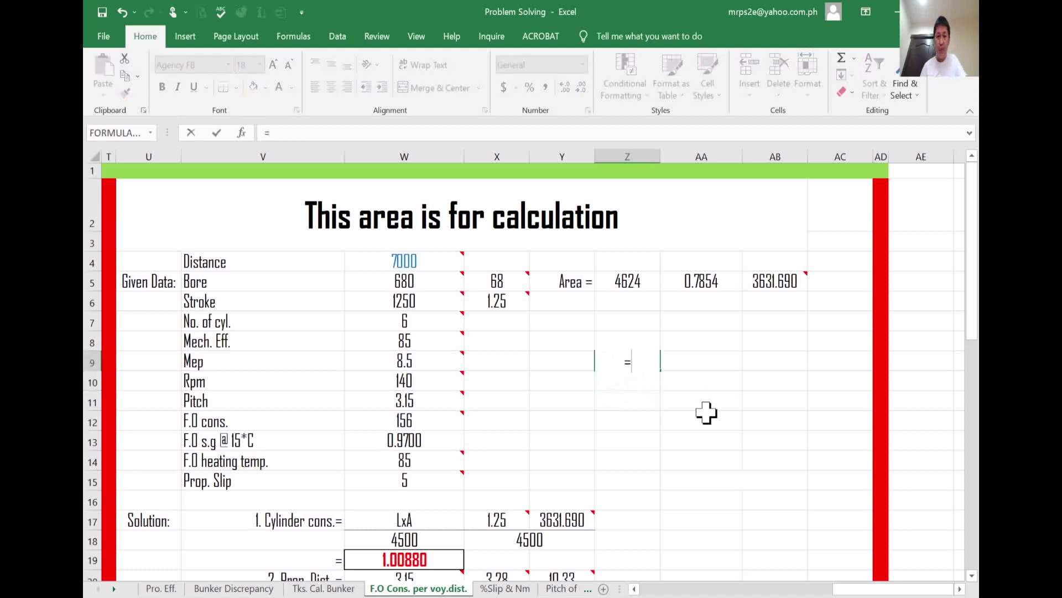
{"action": "left_click", "coordinate": [410, 284]}
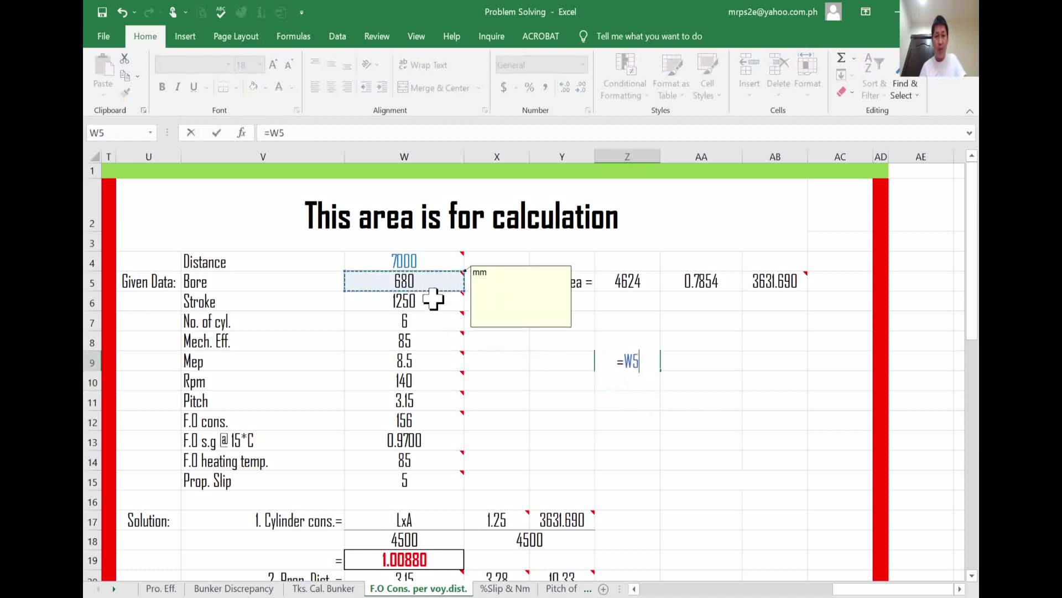
{"action": "type", "text": "/"}
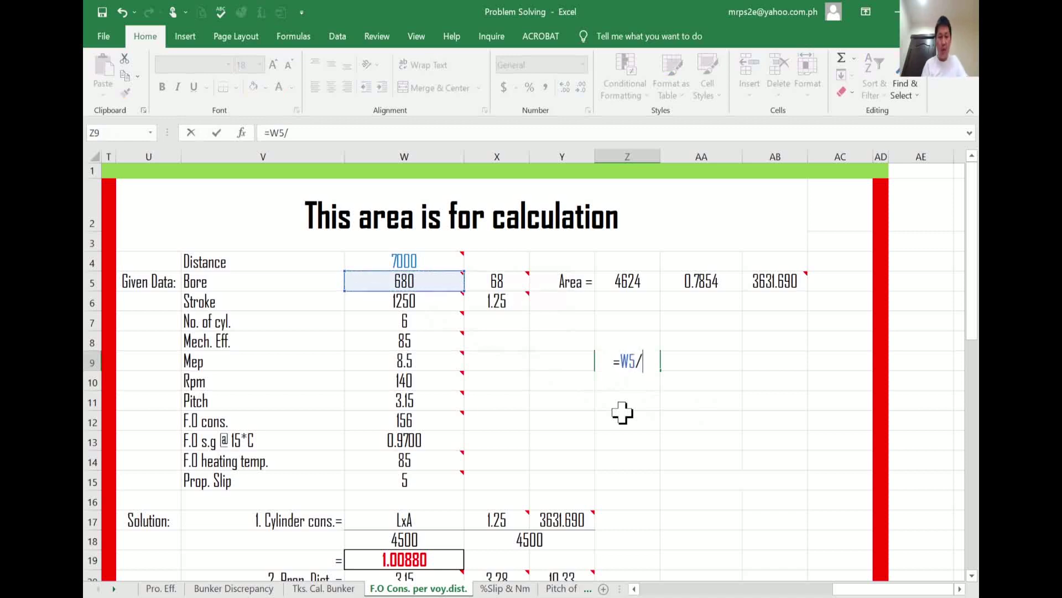
{"action": "type", "text": "10"}
{"action": "key", "text": "Return"}
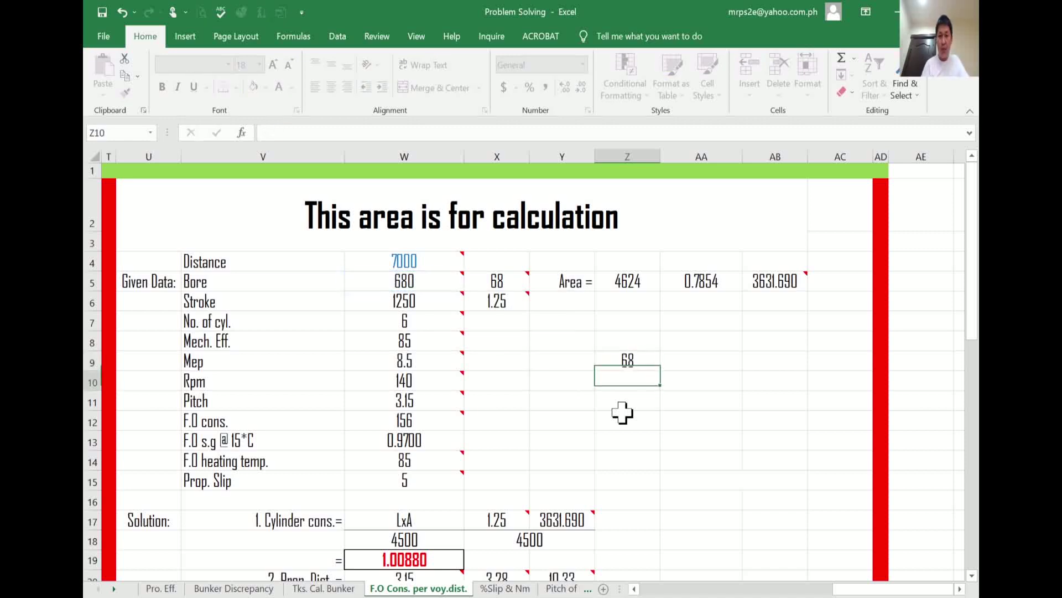
- Handwrite the conversion "1 CM = 10 mm" in red ink beside cell Z9, across AA8 to AC9, and leave inking mode
{"action": "left_click", "coordinate": [734, 473]}
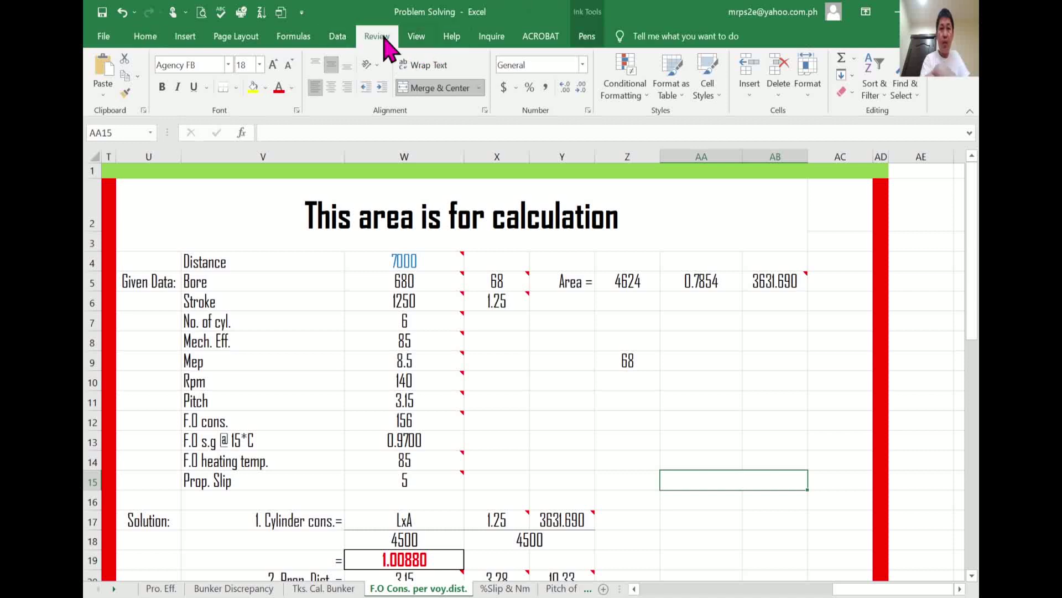
{"action": "left_click", "coordinate": [386, 39]}
{"action": "left_click", "coordinate": [793, 78]}
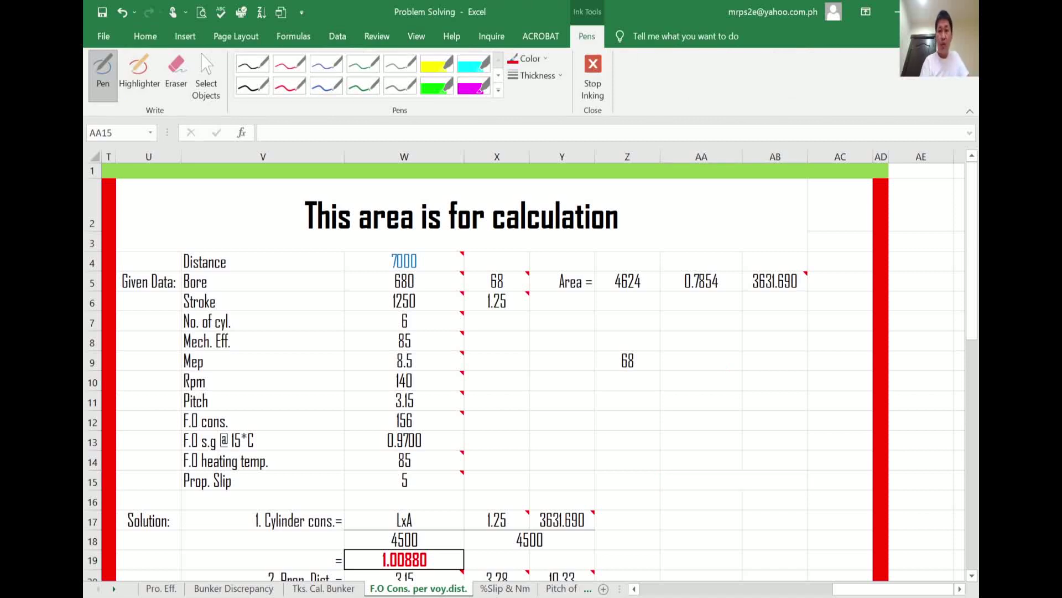
{"action": "mouse_move", "coordinate": [698, 333]}
{"action": "left_mouse_down"}
{"action": "mouse_move", "coordinate": [698, 368]}
{"action": "mouse_move", "coordinate": [781, 348]}
{"action": "left_mouse_up"}
{"action": "left_click_drag", "start_coordinate": [761, 359], "coordinate": [783, 356]}
{"action": "mouse_move", "coordinate": [792, 339]}
{"action": "left_mouse_down"}
{"action": "mouse_move", "coordinate": [791, 366]}
{"action": "mouse_move", "coordinate": [803, 344]}
{"action": "mouse_move", "coordinate": [842, 363]}
{"action": "left_mouse_up"}
{"action": "left_click_drag", "start_coordinate": [845, 362], "coordinate": [865, 366]}
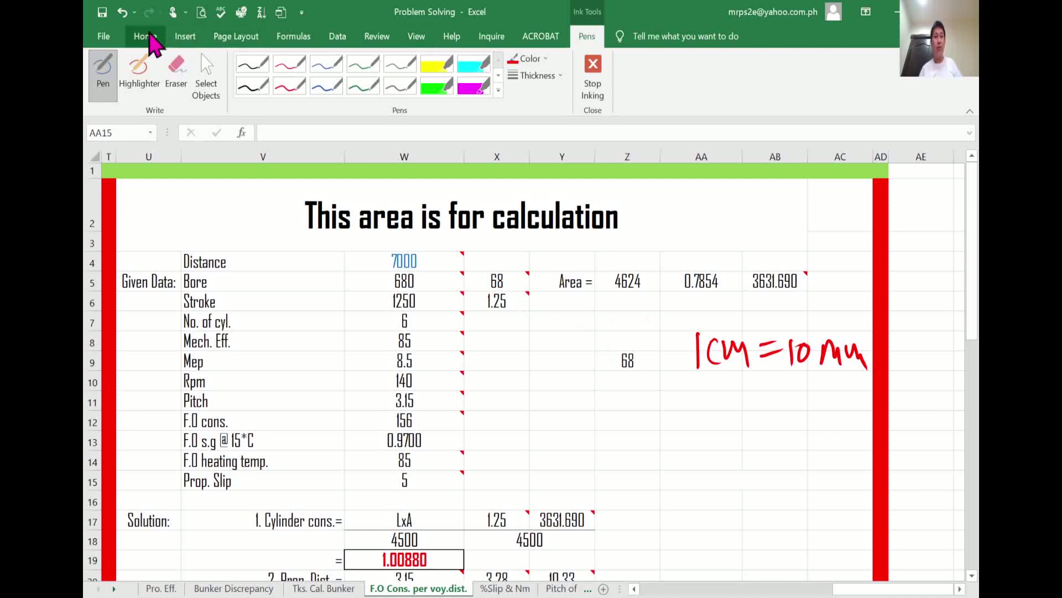
{"action": "left_click", "coordinate": [146, 37]}
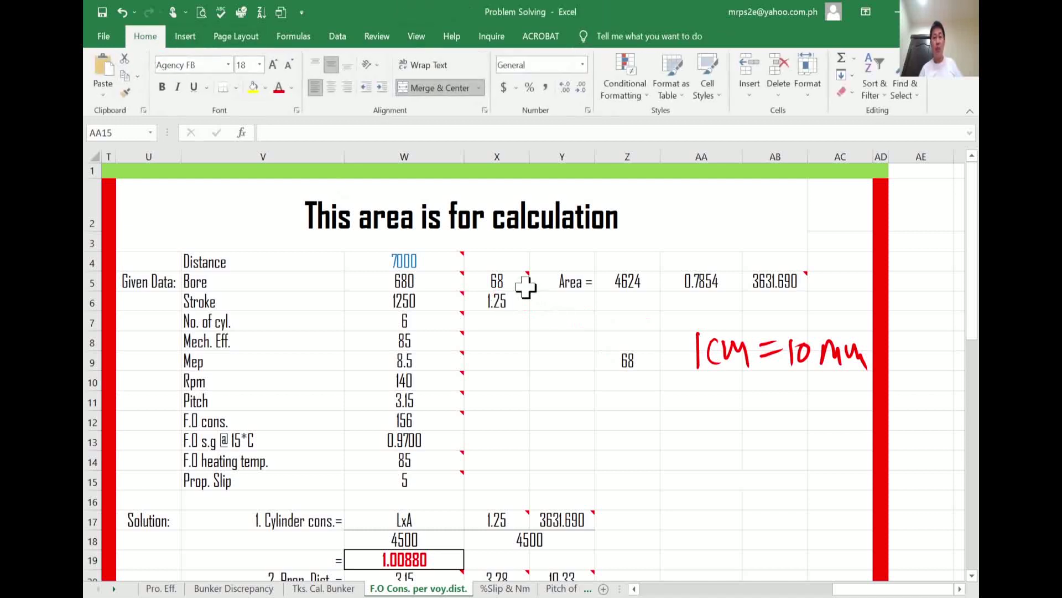
- Clear the trial bore conversion from cell Z9 and save the workbook
{"action": "mouse_move", "coordinate": [503, 277]}
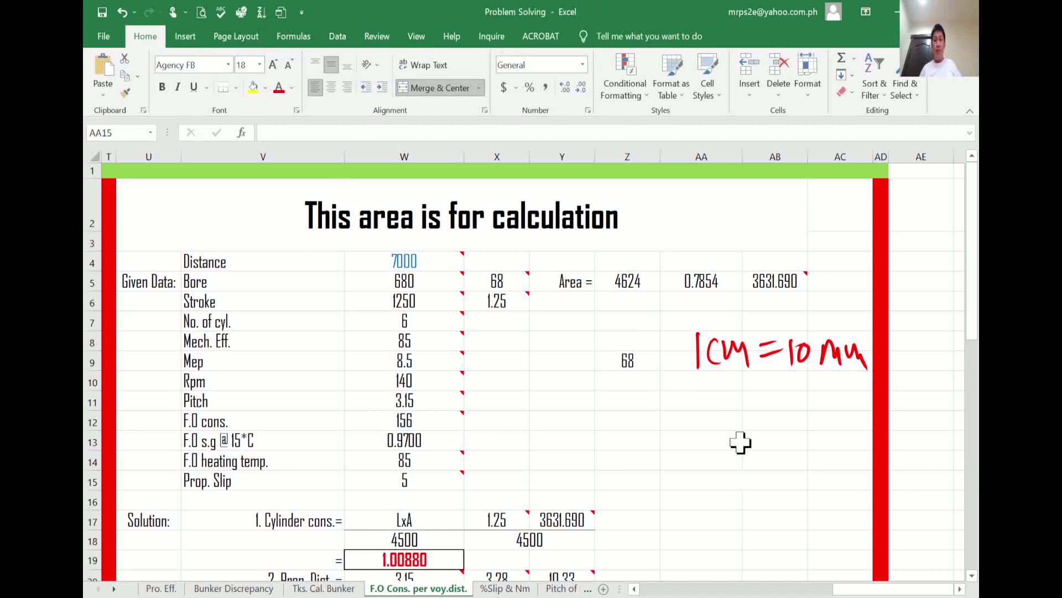
{"action": "left_click", "coordinate": [629, 363]}
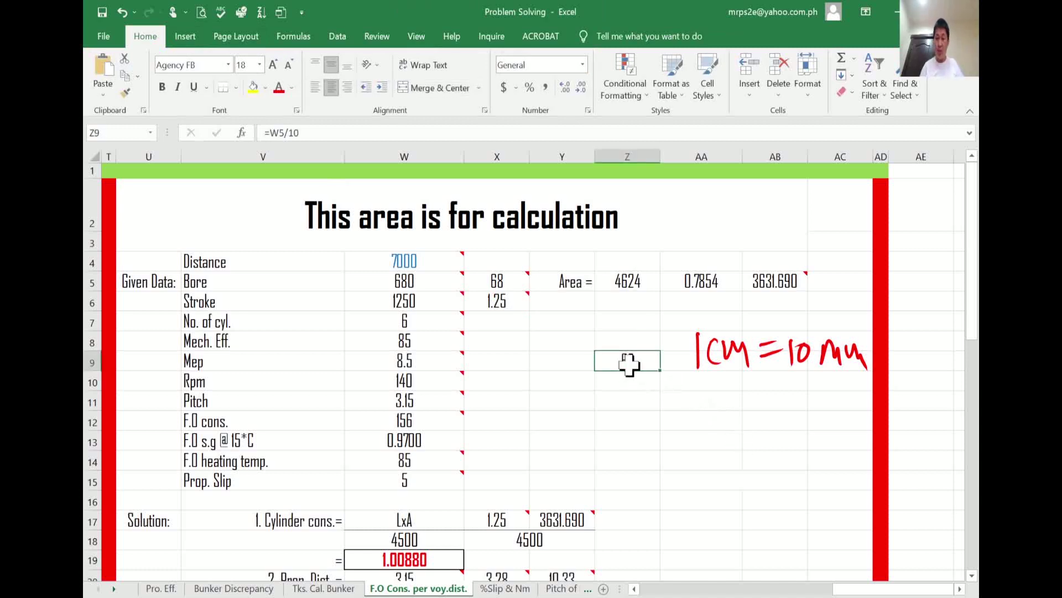
{"action": "key", "text": "Delete"}
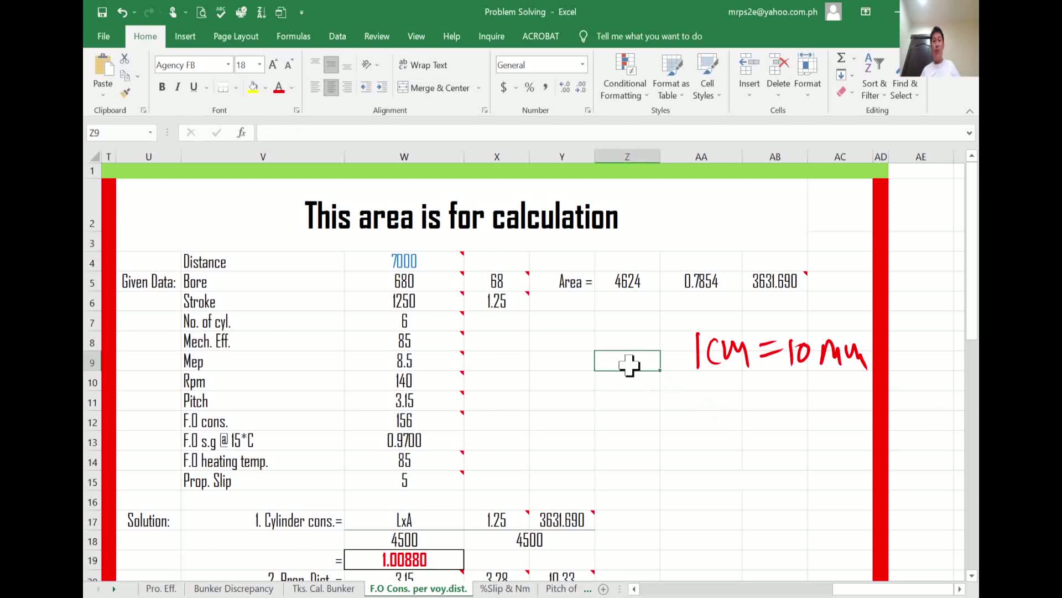
{"action": "left_click", "coordinate": [102, 14]}
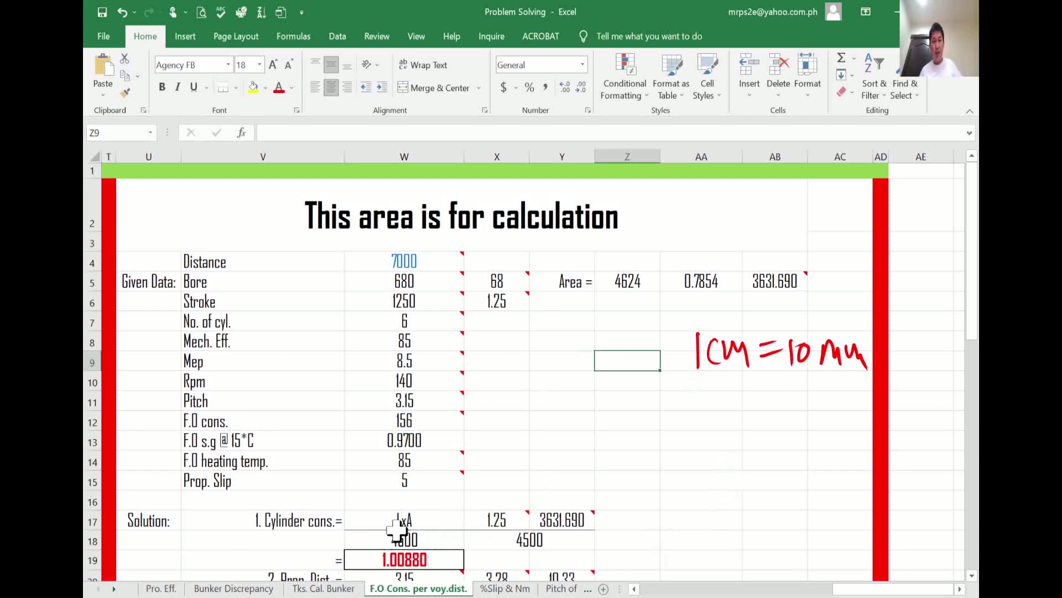
- Show the formula behind the first area value in Z5 and erase the handwritten centimetre conversion
{"action": "mouse_move", "coordinate": [494, 523]}
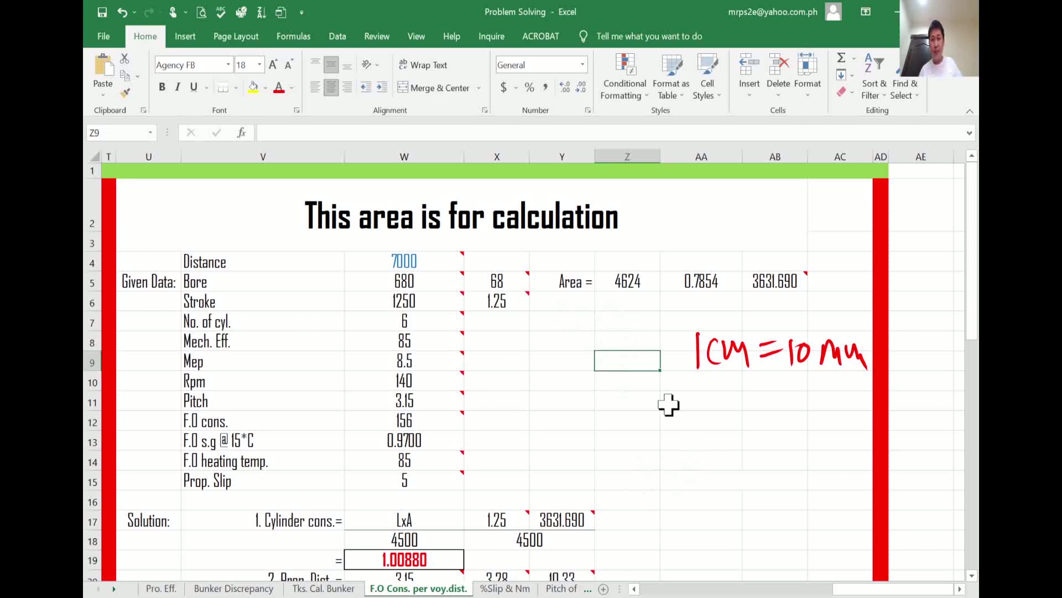
{"action": "left_click", "coordinate": [628, 282]}
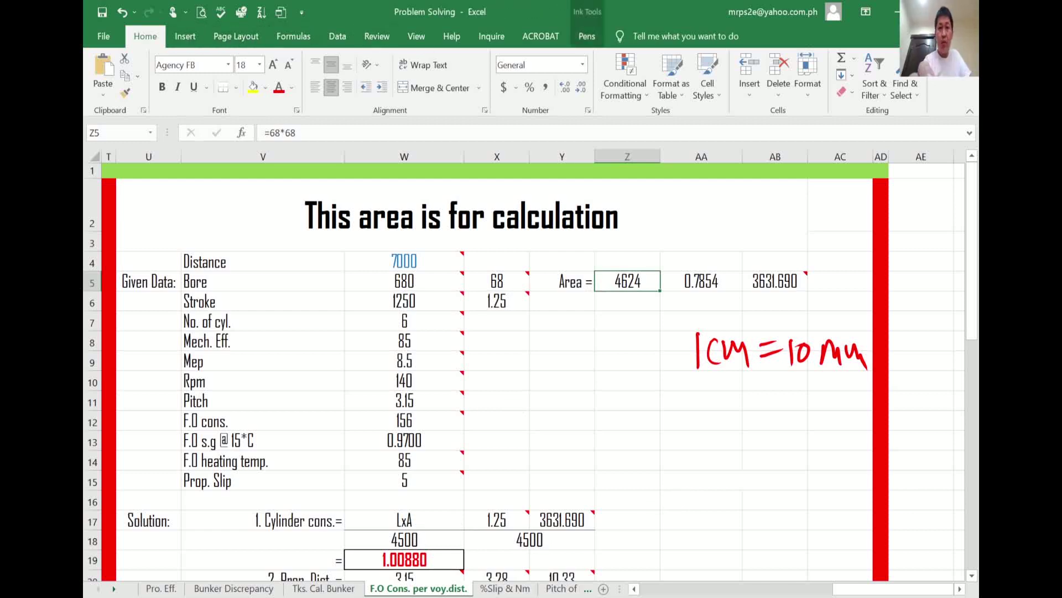
{"action": "left_click", "coordinate": [587, 36]}
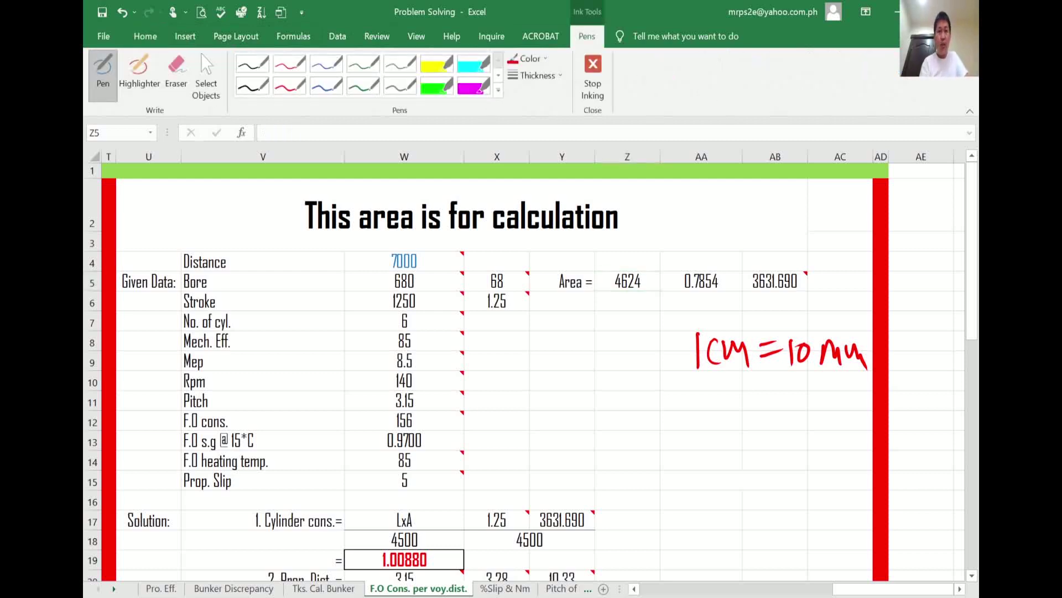
{"action": "left_click", "coordinate": [175, 72]}
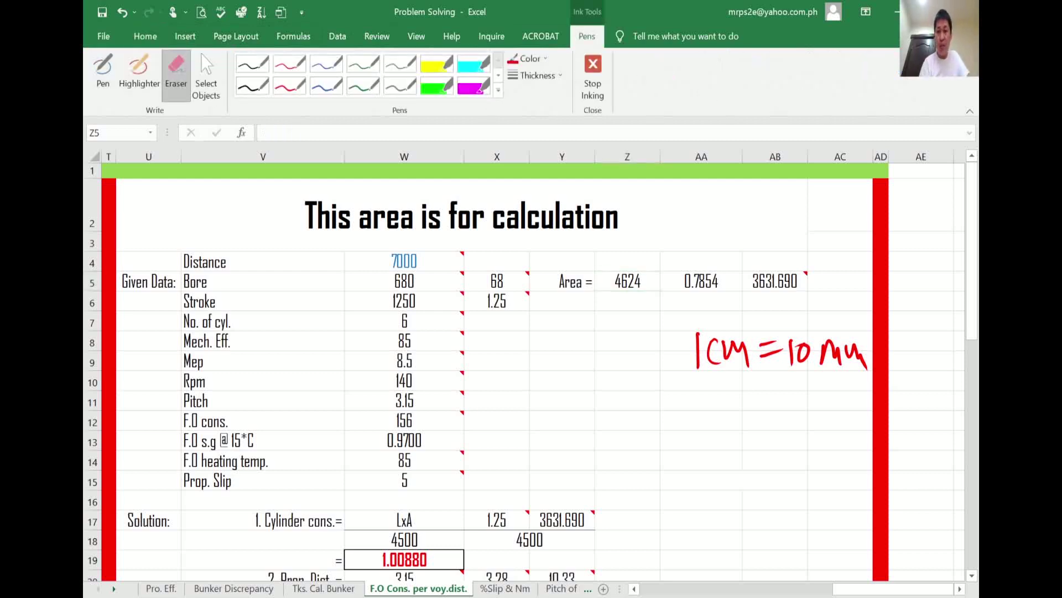
{"action": "mouse_move", "coordinate": [719, 355]}
{"action": "left_mouse_down"}
{"action": "mouse_move", "coordinate": [688, 354]}
{"action": "mouse_move", "coordinate": [838, 347]}
{"action": "left_mouse_up"}
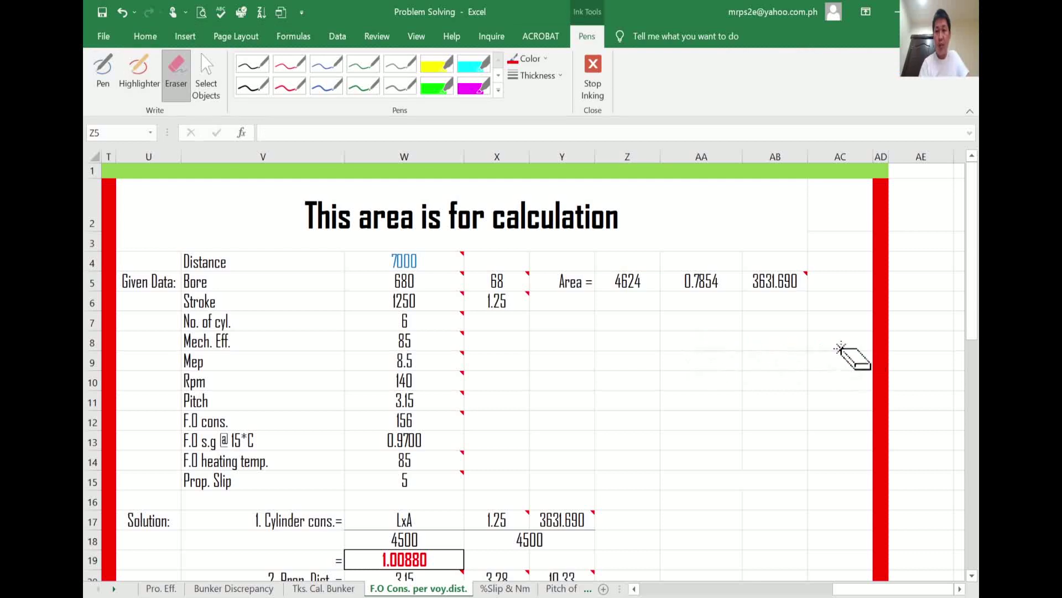
- Handwrite the area formula "A = πD²/4" in red ink just below the area values, around Z6 to AA8
{"action": "left_click", "coordinate": [103, 72]}
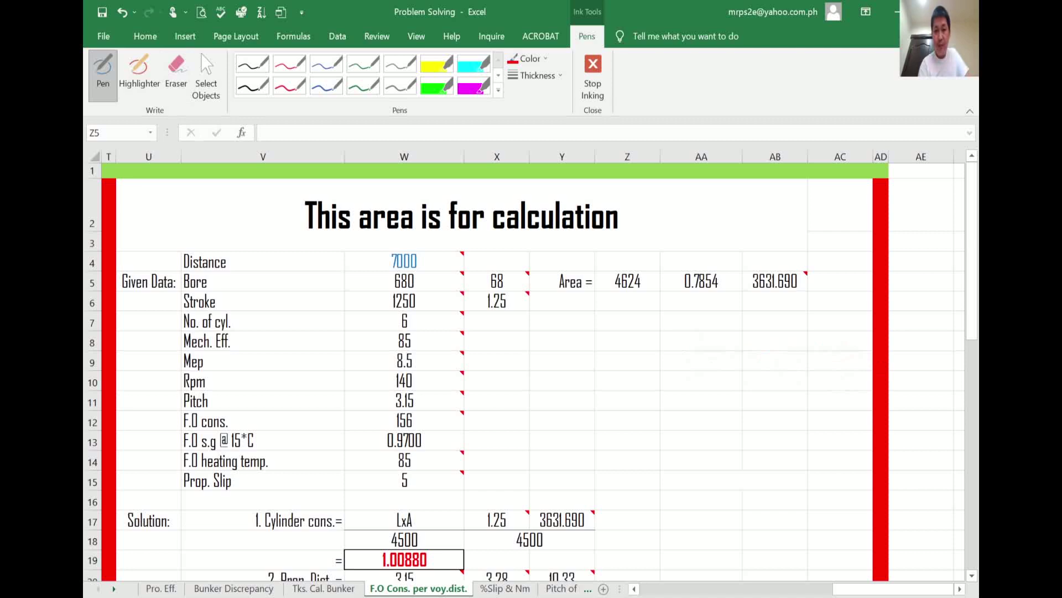
{"action": "mouse_move", "coordinate": [608, 307]}
{"action": "left_mouse_down"}
{"action": "mouse_move", "coordinate": [618, 327]}
{"action": "mouse_move", "coordinate": [617, 313]}
{"action": "left_mouse_up"}
{"action": "left_click", "coordinate": [623, 307]}
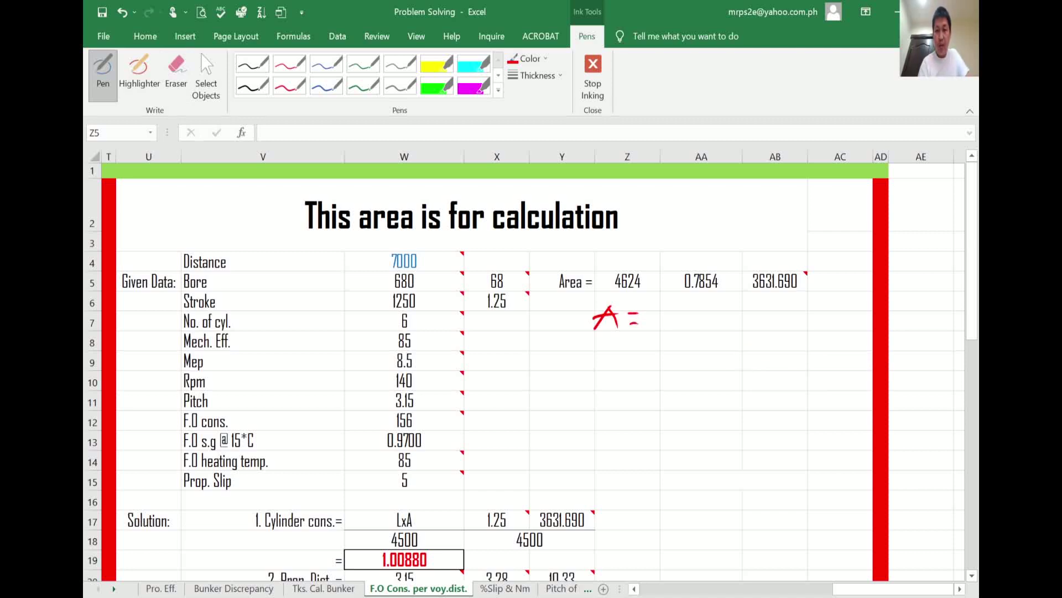
{"action": "left_click_drag", "start_coordinate": [653, 296], "coordinate": [657, 310]}
{"action": "left_click_drag", "start_coordinate": [666, 297], "coordinate": [668, 314]}
{"action": "left_click_drag", "start_coordinate": [645, 291], "coordinate": [667, 289]}
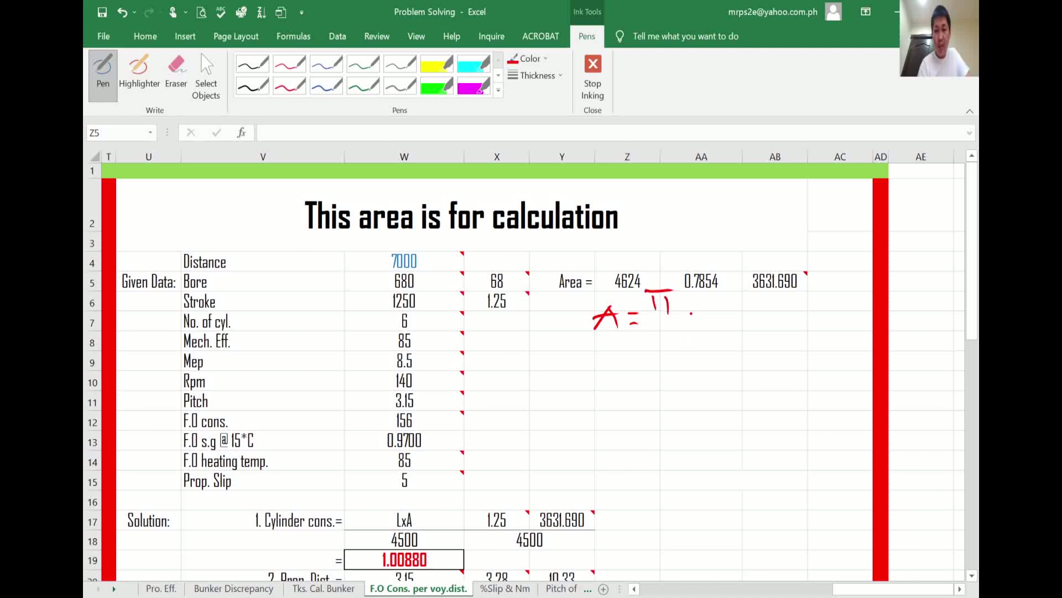
{"action": "left_click_drag", "start_coordinate": [681, 303], "coordinate": [682, 320]}
{"action": "mouse_move", "coordinate": [681, 304]}
{"action": "left_mouse_down"}
{"action": "mouse_move", "coordinate": [682, 320]}
{"action": "mouse_move", "coordinate": [712, 303]}
{"action": "left_mouse_up"}
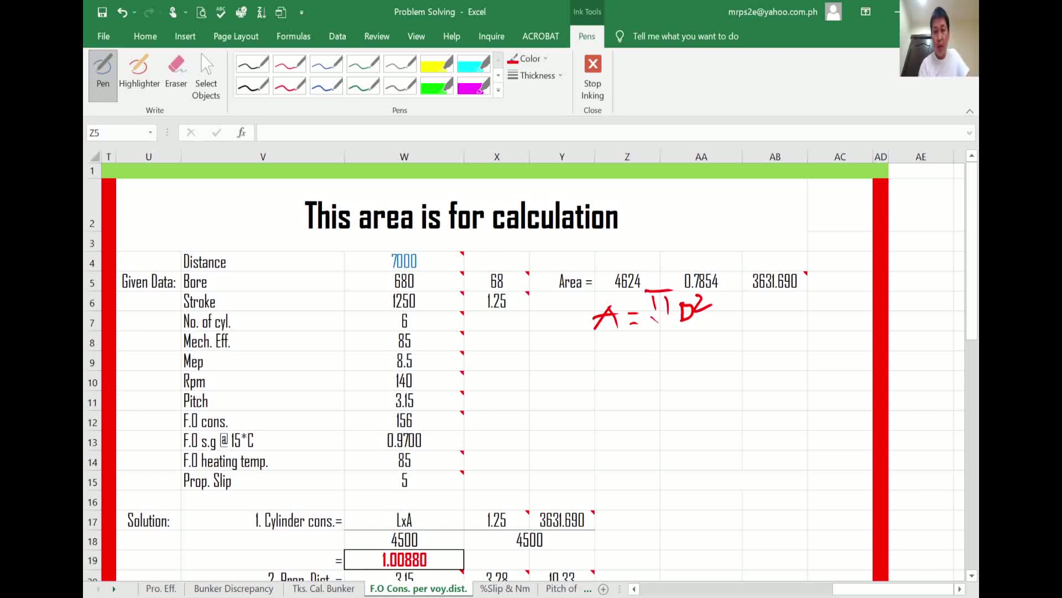
{"action": "left_click_drag", "start_coordinate": [651, 316], "coordinate": [720, 320]}
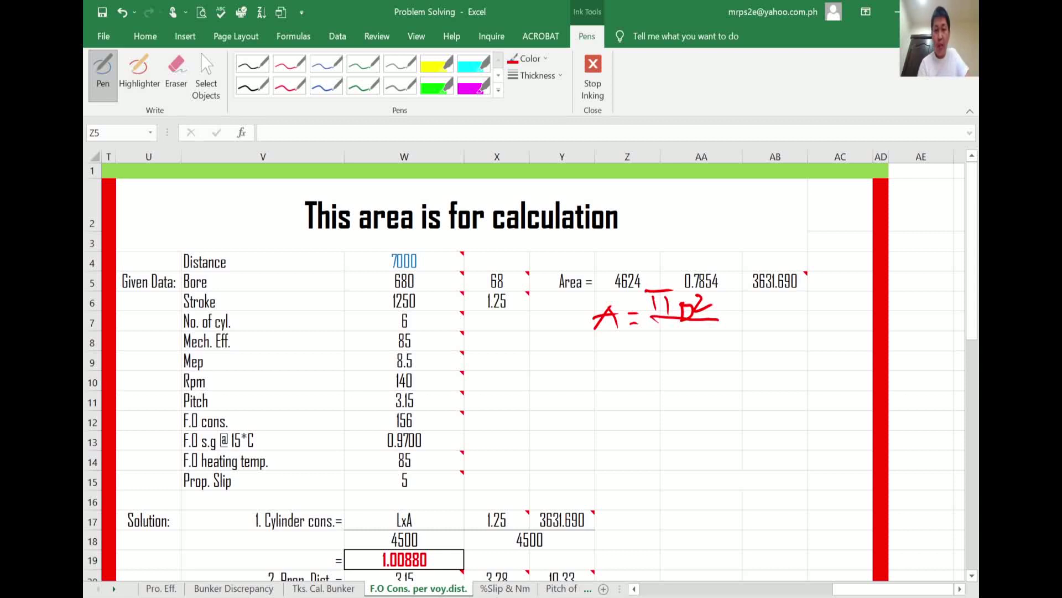
{"action": "left_click_drag", "start_coordinate": [686, 326], "coordinate": [680, 367]}
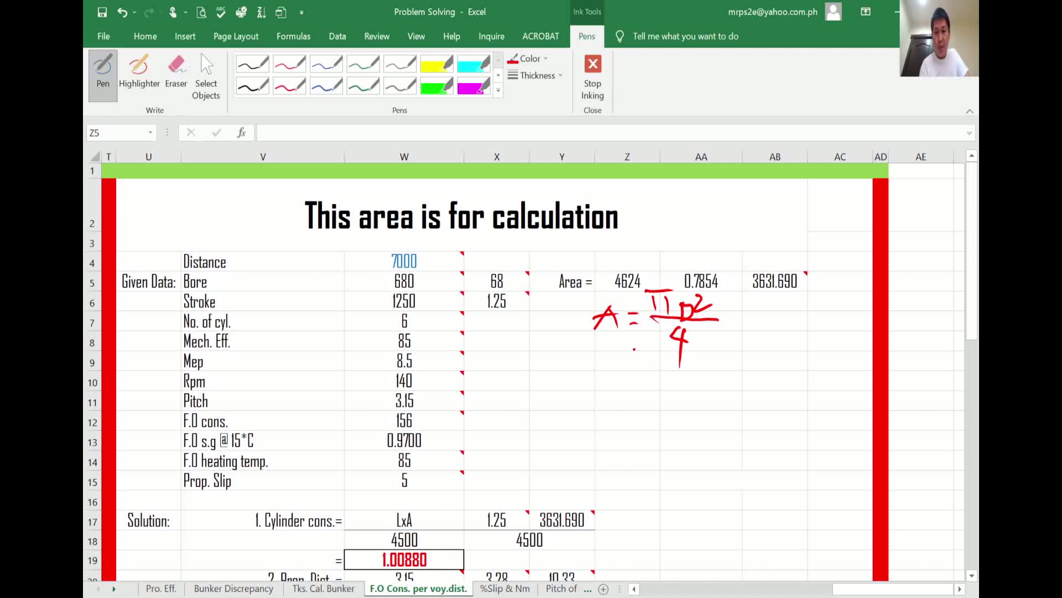
- Handwrite "= 3.1416" in red ink beneath the area formula, around Z9 to AA10
{"action": "left_click_drag", "start_coordinate": [627, 364], "coordinate": [639, 366]}
{"action": "left_click_drag", "start_coordinate": [627, 374], "coordinate": [641, 377]}
{"action": "mouse_move", "coordinate": [660, 357]}
{"action": "left_mouse_down"}
{"action": "mouse_move", "coordinate": [669, 372]}
{"action": "mouse_move", "coordinate": [657, 381]}
{"action": "mouse_move", "coordinate": [688, 382]}
{"action": "left_mouse_up"}
{"action": "left_click_drag", "start_coordinate": [699, 360], "coordinate": [696, 393]}
{"action": "left_click_drag", "start_coordinate": [709, 364], "coordinate": [710, 381]}
{"action": "left_click_drag", "start_coordinate": [718, 357], "coordinate": [713, 378]}
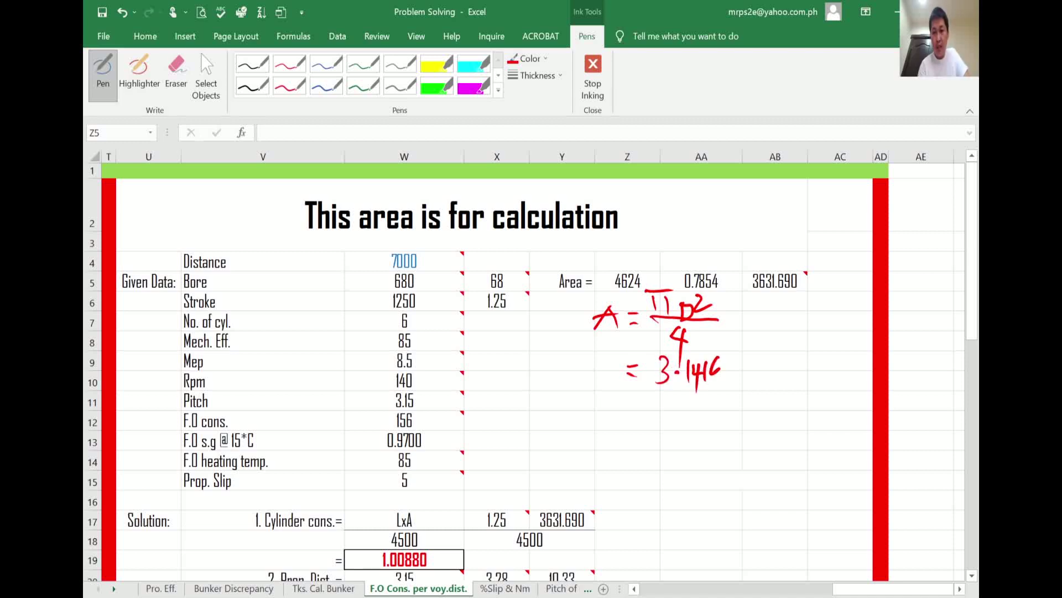
- Complete the handwritten line as "3.1416 (68)²" over 4, add an equals sign beneath it at Z13, and leave inking mode
{"action": "left_click_drag", "start_coordinate": [747, 339], "coordinate": [759, 390]}
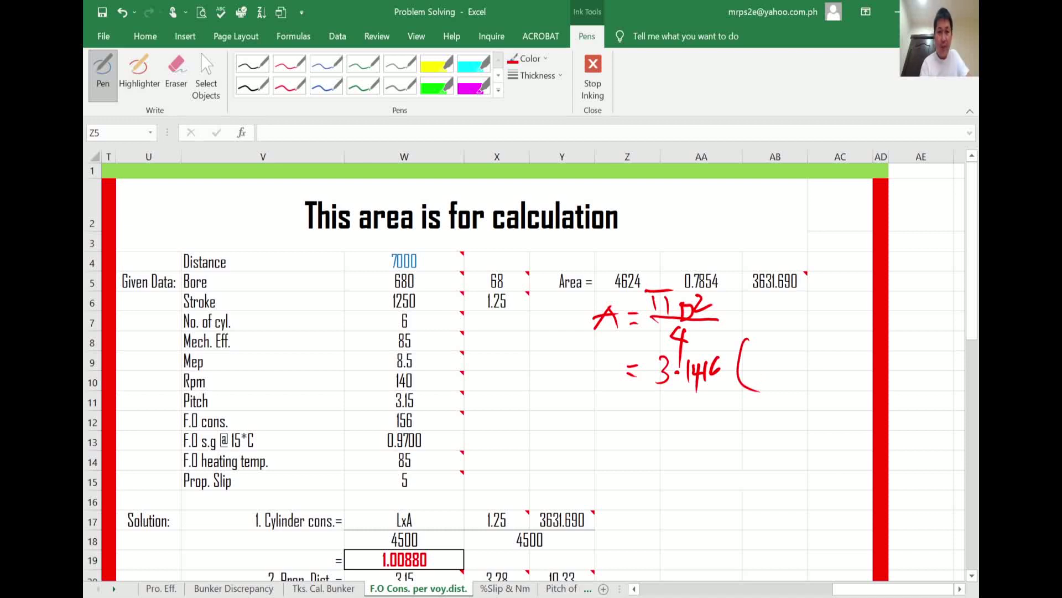
{"action": "mouse_move", "coordinate": [758, 350]}
{"action": "left_mouse_down"}
{"action": "mouse_move", "coordinate": [750, 367]}
{"action": "mouse_move", "coordinate": [775, 367]}
{"action": "mouse_move", "coordinate": [778, 350]}
{"action": "mouse_move", "coordinate": [783, 390]}
{"action": "left_mouse_up"}
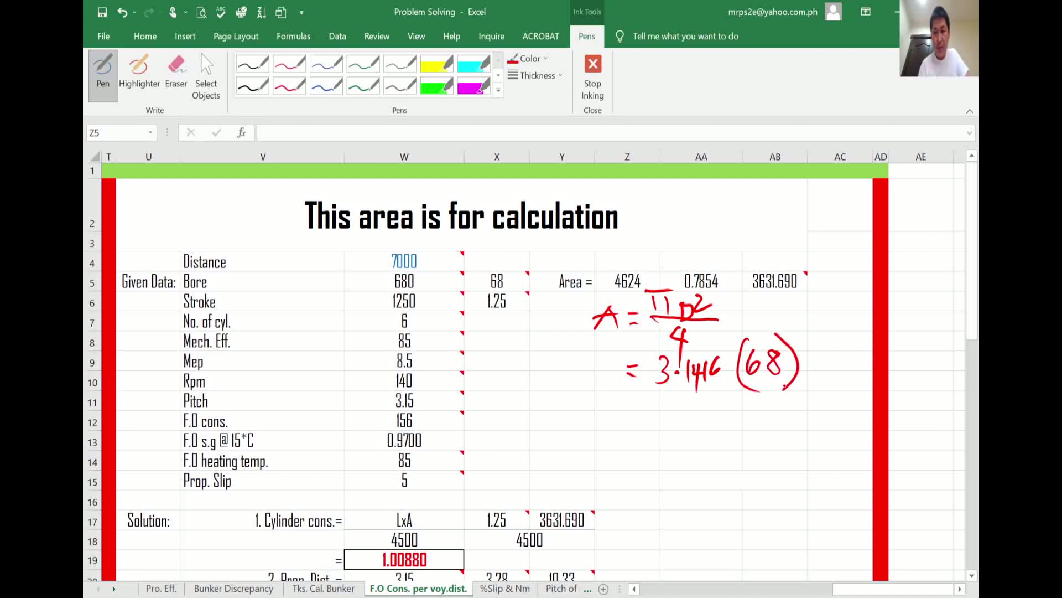
{"action": "left_click_drag", "start_coordinate": [805, 338], "coordinate": [820, 343]}
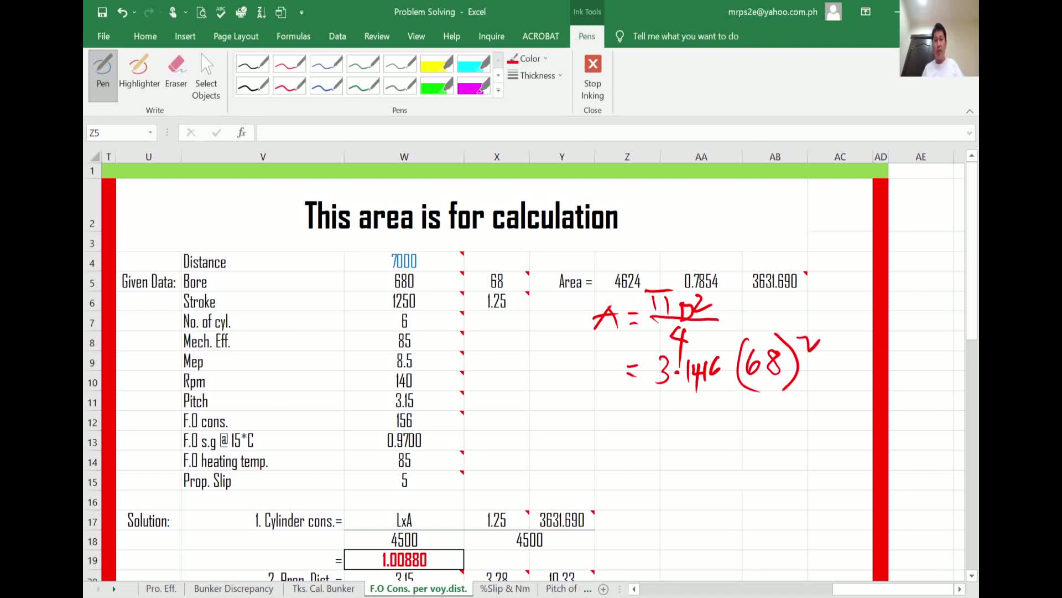
{"action": "left_click_drag", "start_coordinate": [657, 391], "coordinate": [792, 387]}
{"action": "mouse_move", "coordinate": [728, 390]}
{"action": "left_mouse_down"}
{"action": "mouse_move", "coordinate": [714, 409]}
{"action": "mouse_move", "coordinate": [742, 406]}
{"action": "left_mouse_up"}
{"action": "left_click_drag", "start_coordinate": [732, 394], "coordinate": [724, 434]}
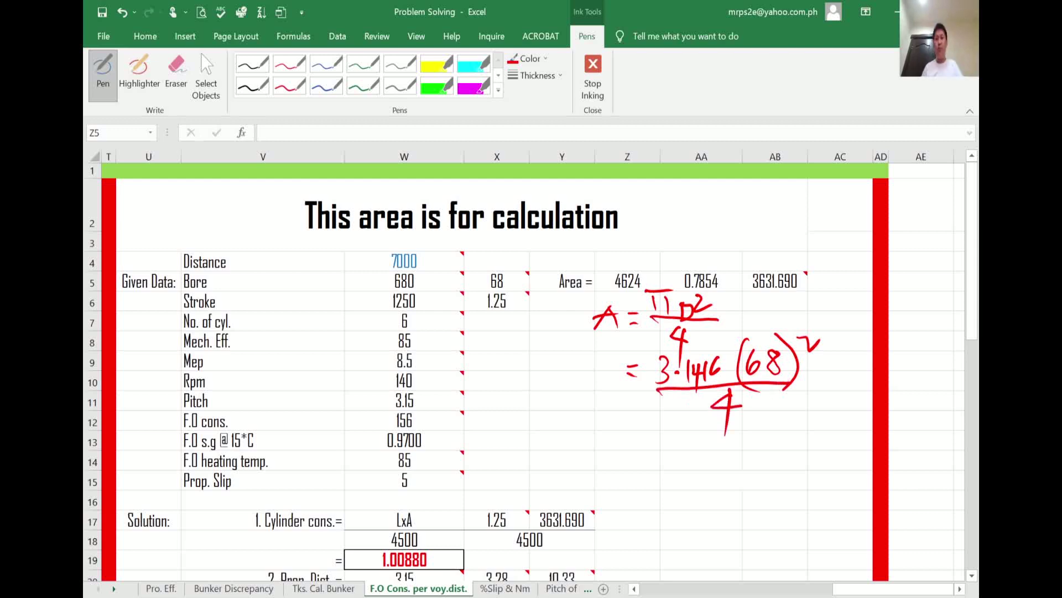
{"action": "left_click_drag", "start_coordinate": [627, 435], "coordinate": [645, 449]}
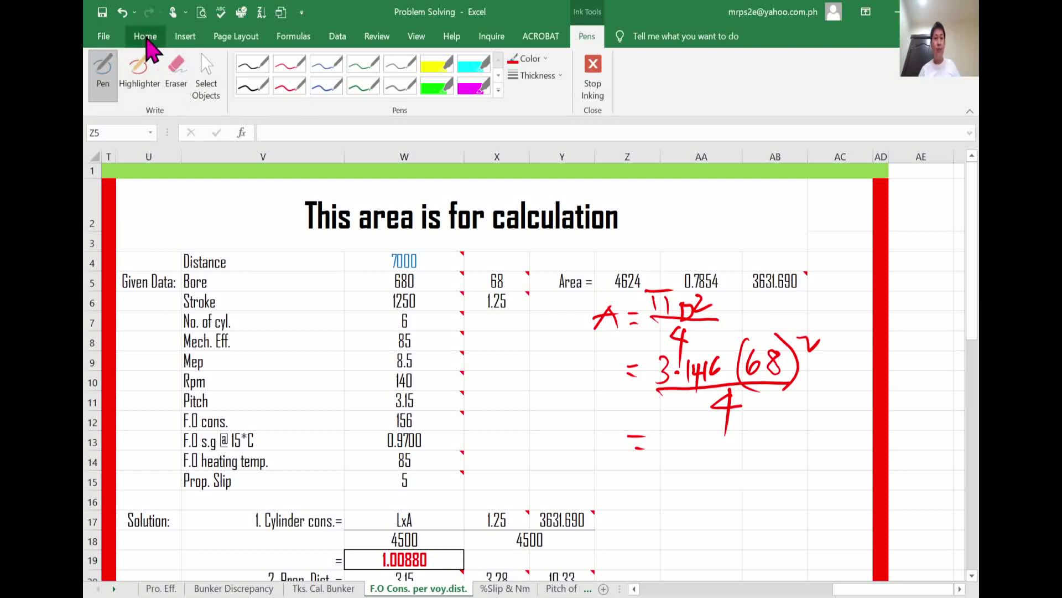
{"action": "left_click", "coordinate": [146, 37]}
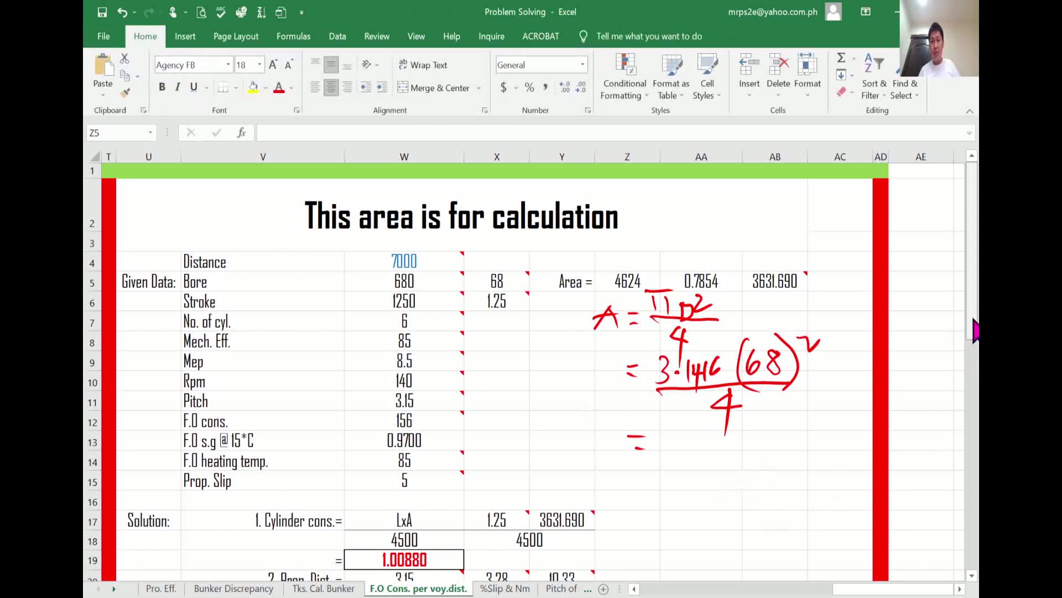
- Unmerge cells AA15 and AB15 below the handwritten calculation and save the workbook
{"action": "scroll", "coordinate": [976, 509], "scroll_direction": "down", "scroll_amount": 1}
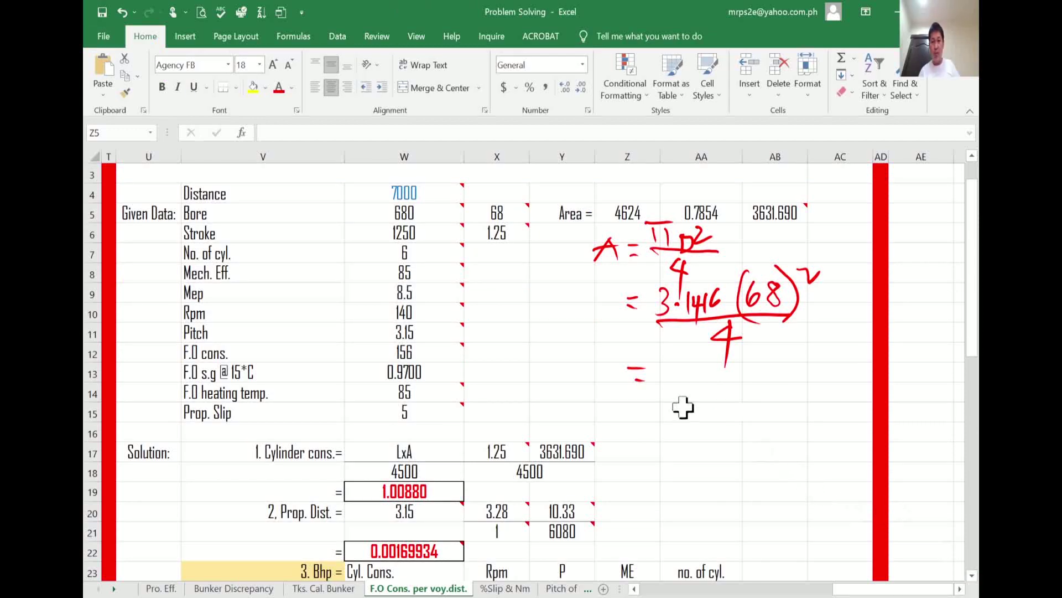
{"action": "left_click", "coordinate": [710, 404]}
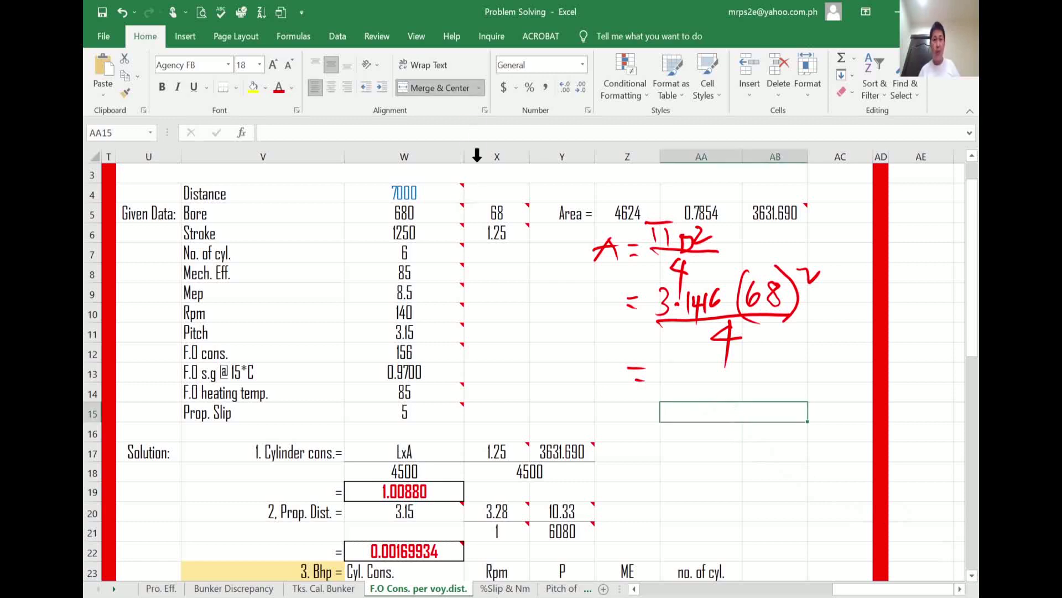
{"action": "left_click", "coordinate": [437, 89]}
{"action": "left_click", "coordinate": [751, 489]}
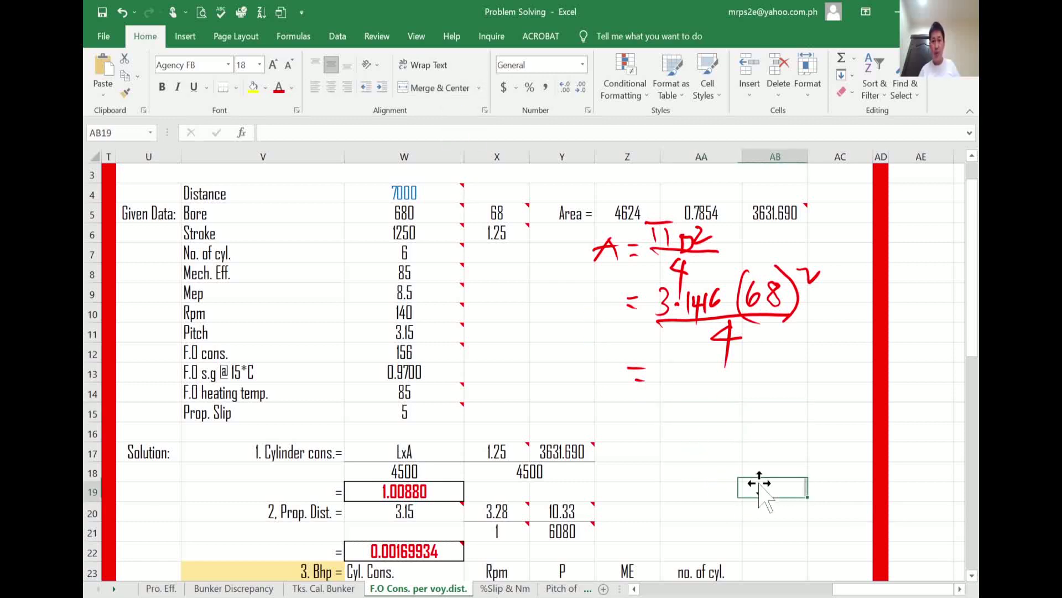
{"action": "left_click", "coordinate": [103, 13]}
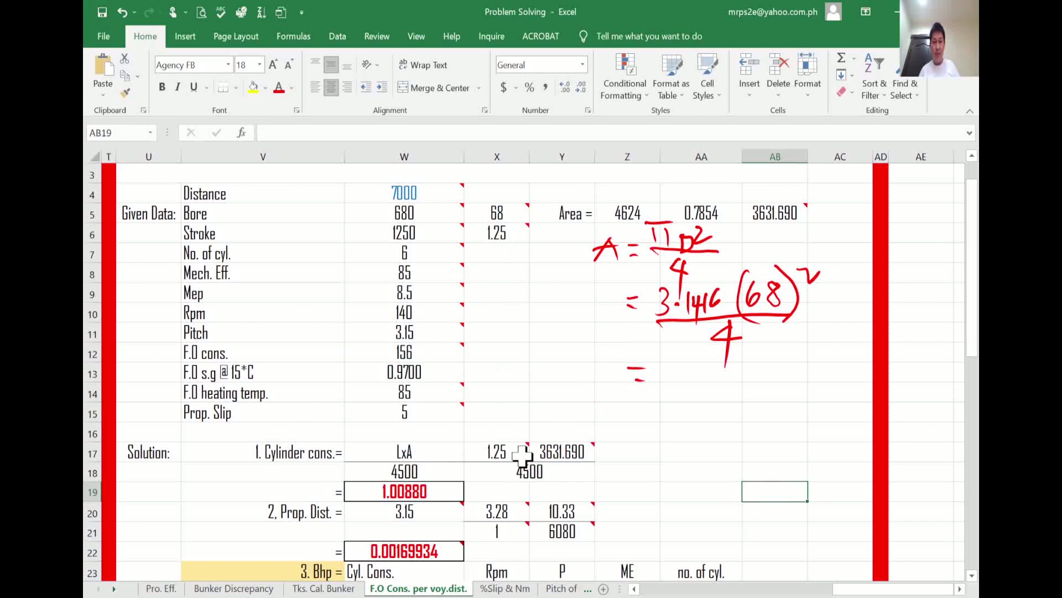
- Check the formula behind the squared bore value in cell Z5
{"action": "mouse_move", "coordinate": [521, 454]}
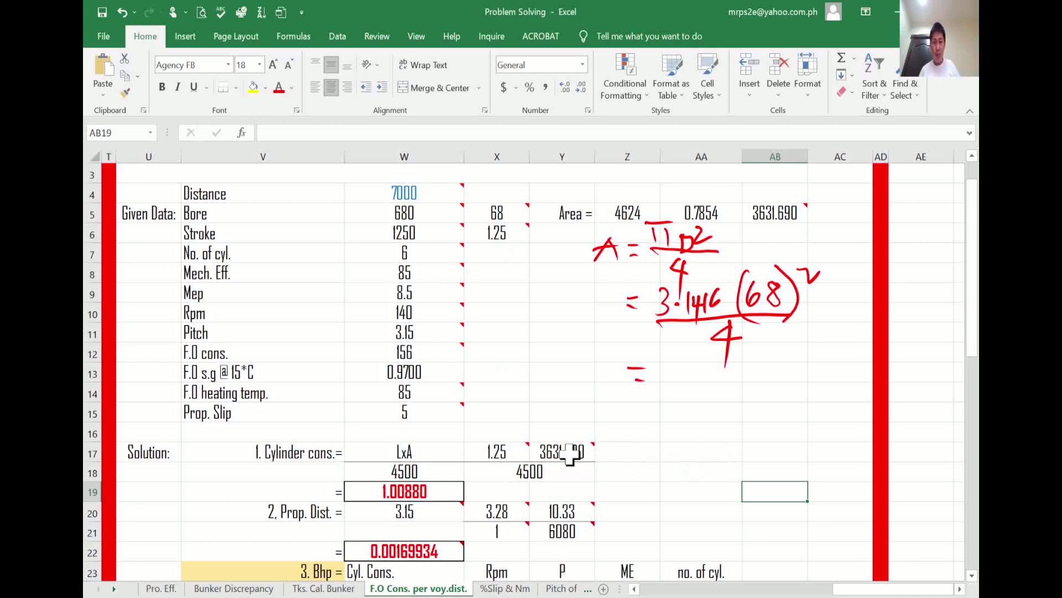
{"action": "left_click", "coordinate": [697, 391]}
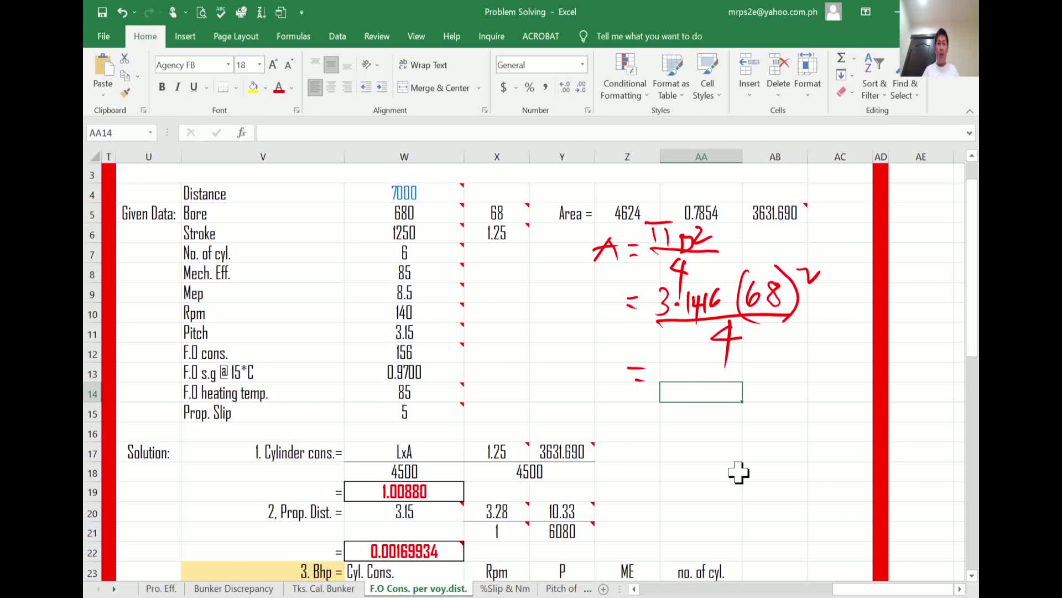
{"action": "left_click", "coordinate": [680, 452]}
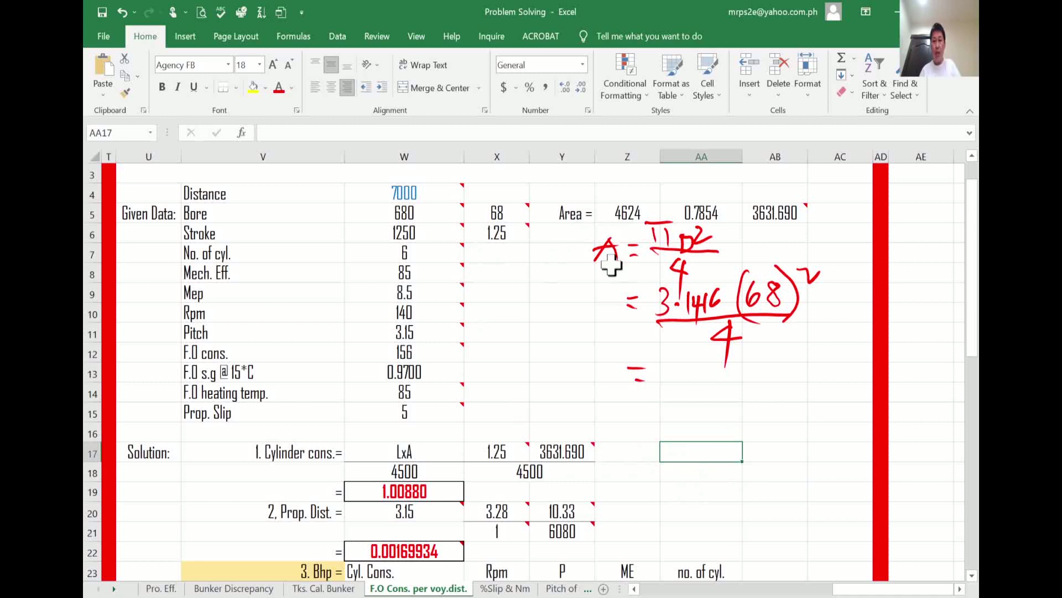
{"action": "left_click", "coordinate": [635, 208]}
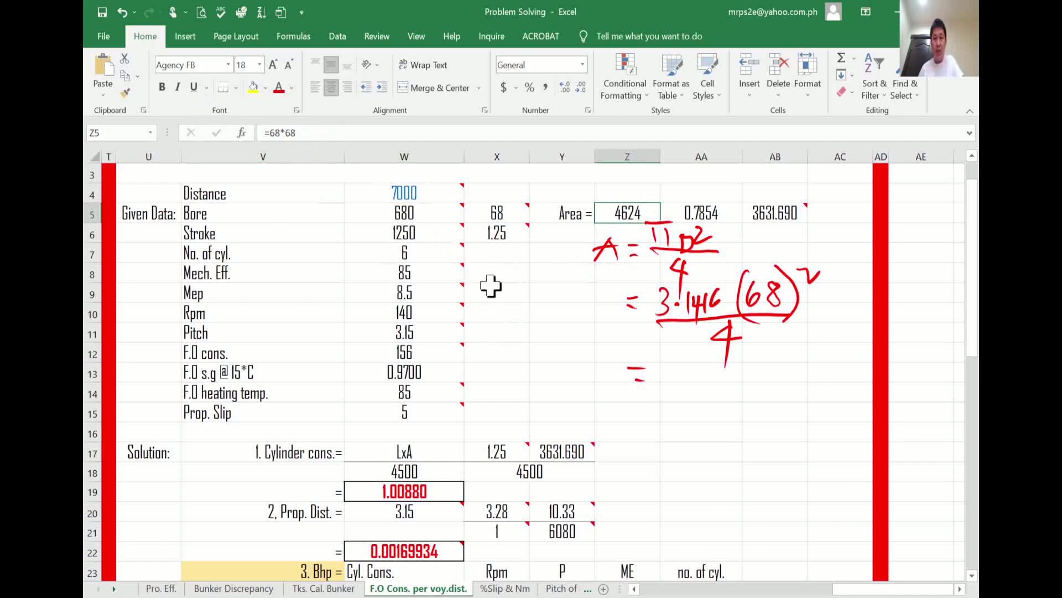
{"action": "left_click", "coordinate": [722, 428]}
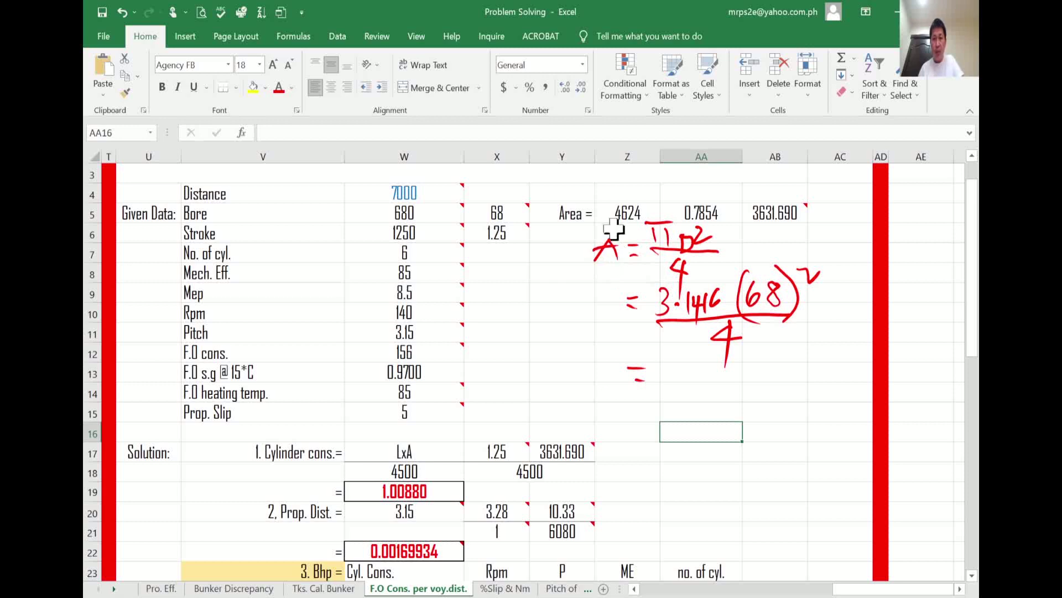
{"action": "left_click", "coordinate": [622, 214]}
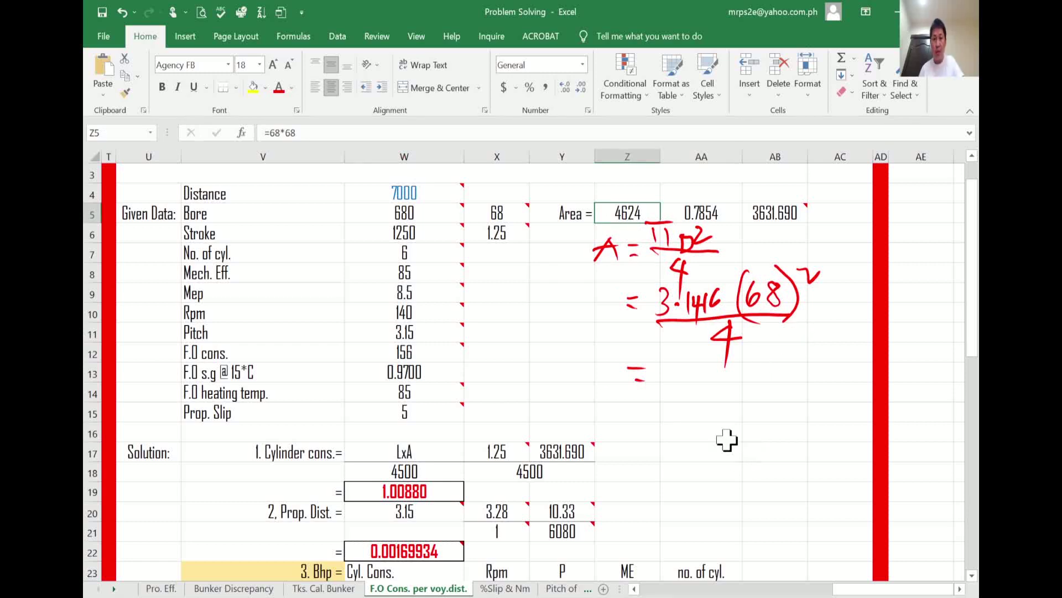
{"action": "left_click", "coordinate": [748, 446]}
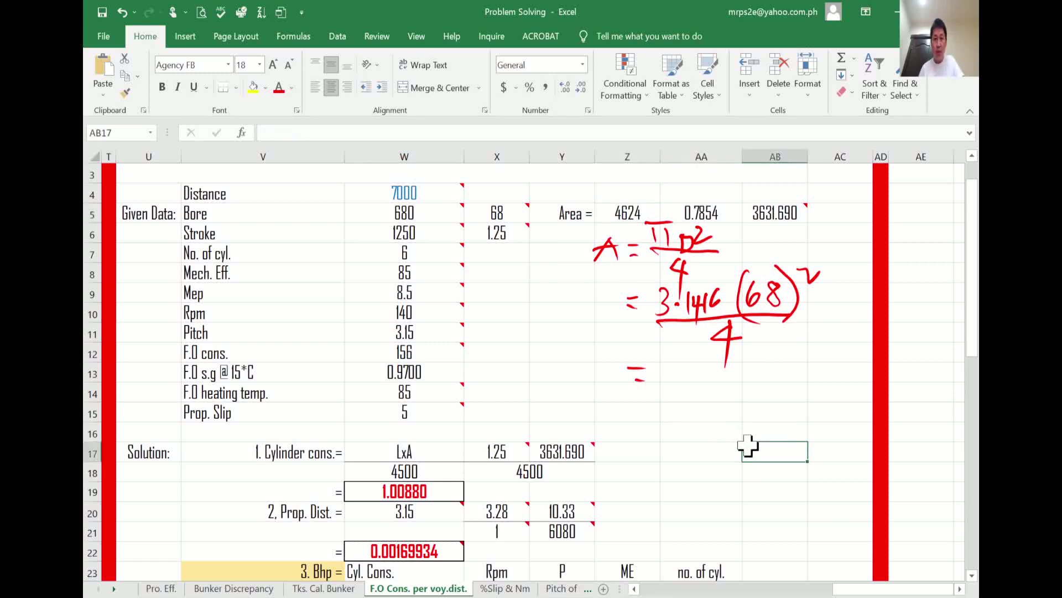
- Enter the formula =68*68 in cell AA16
{"action": "left_click", "coordinate": [710, 432]}
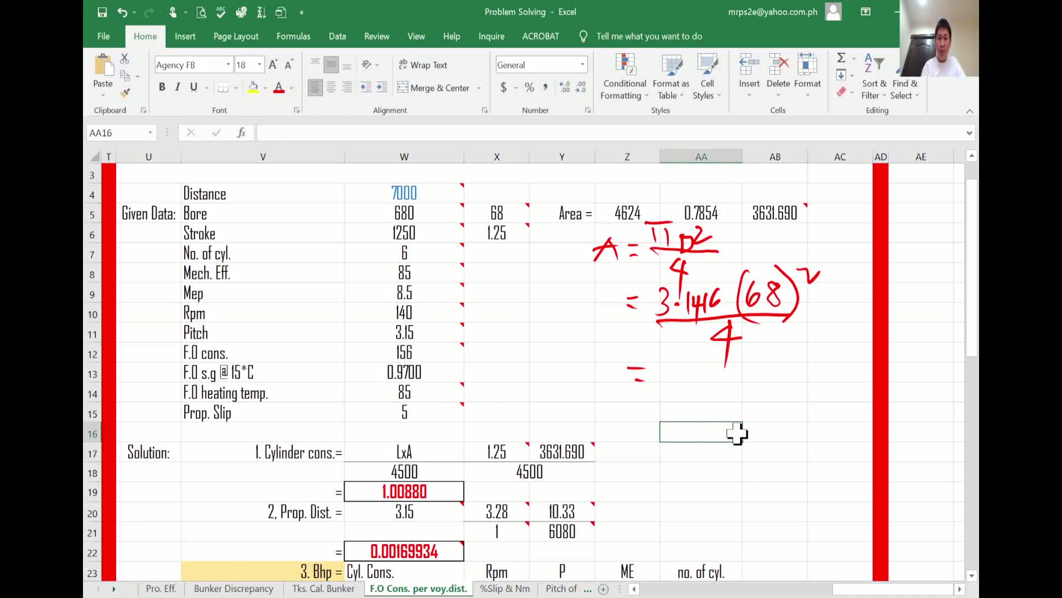
{"action": "type", "text": "=68*68"}
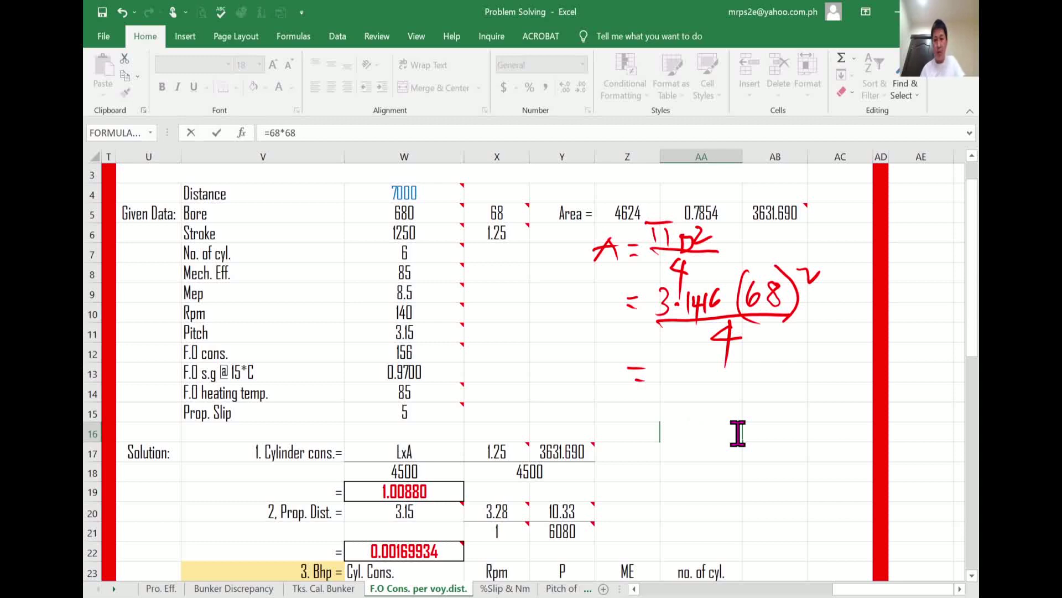
{"action": "left_click", "coordinate": [775, 491]}
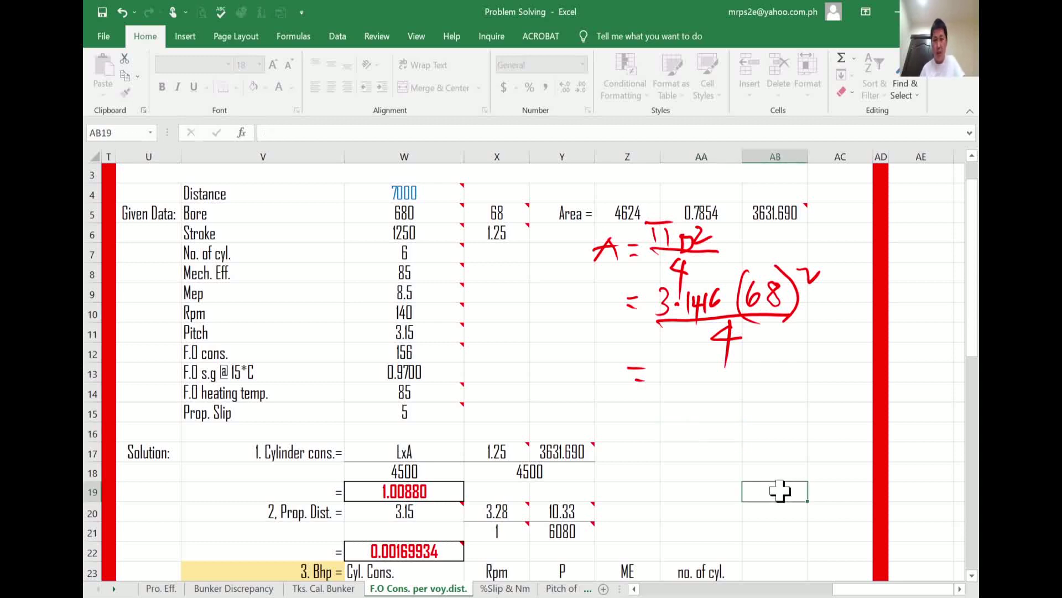
- Enter =68 in cell AA15 and save the workbook
{"action": "left_click", "coordinate": [714, 418]}
{"action": "type", "text": "=68"}
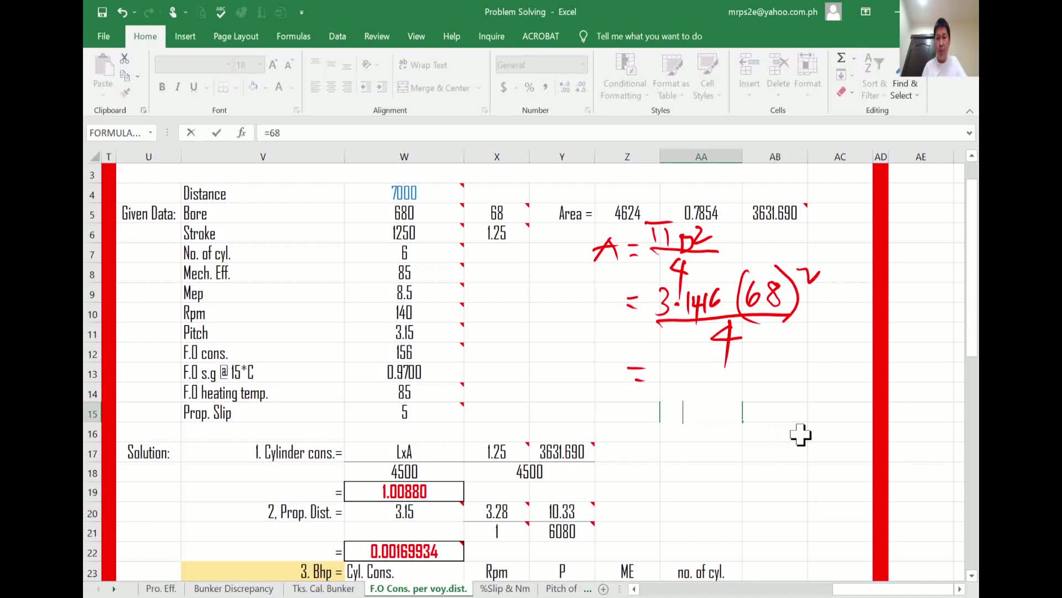
{"action": "left_click", "coordinate": [816, 472]}
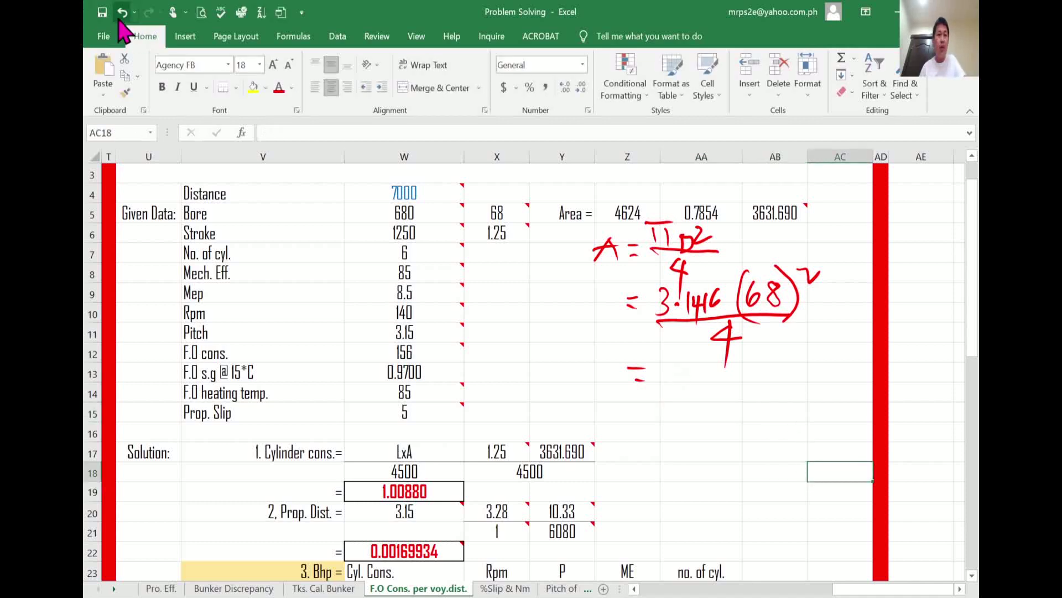
{"action": "left_click", "coordinate": [103, 14]}
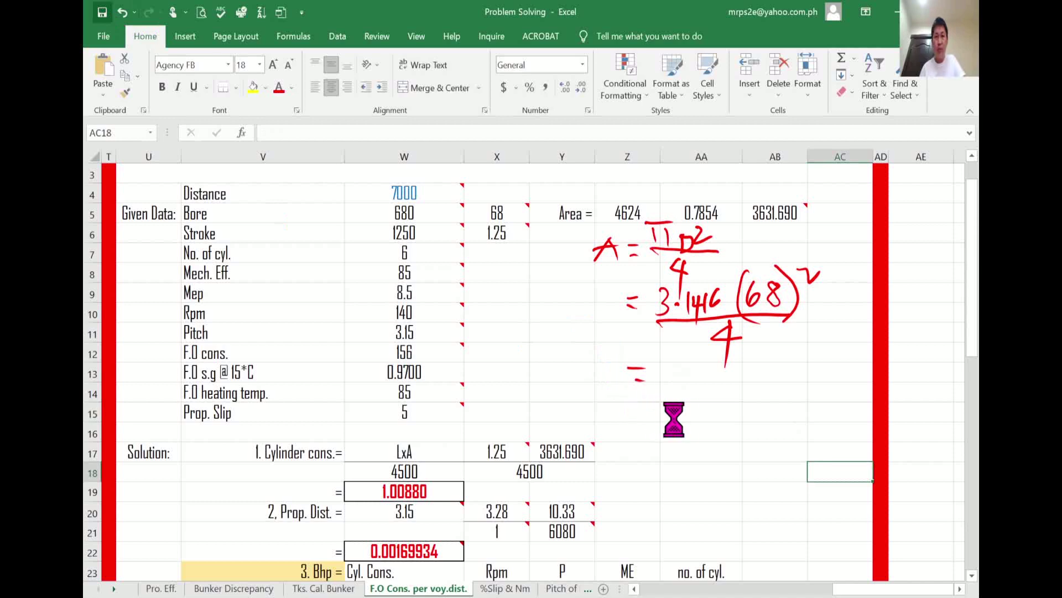
{"action": "left_click", "coordinate": [695, 418]}
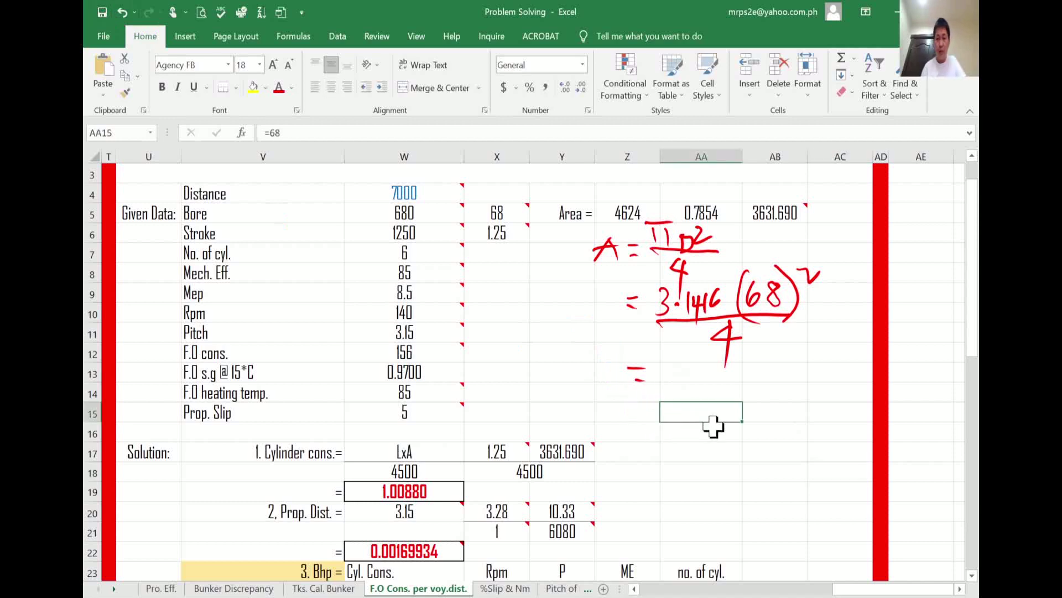
{"action": "type", "text": "="}
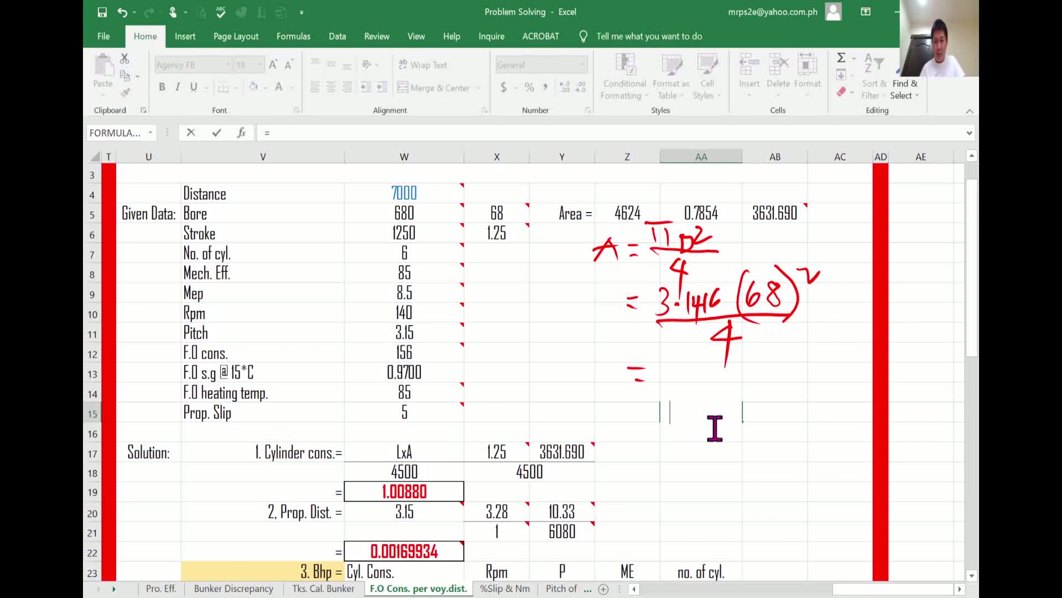
{"action": "left_click", "coordinate": [711, 453]}
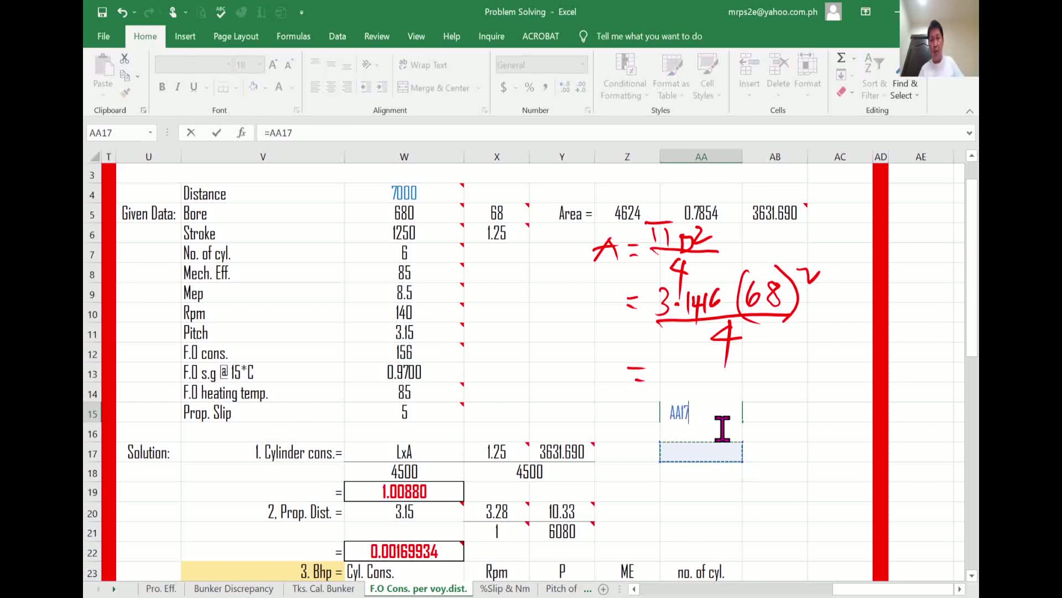
{"action": "left_click", "coordinate": [704, 411]}
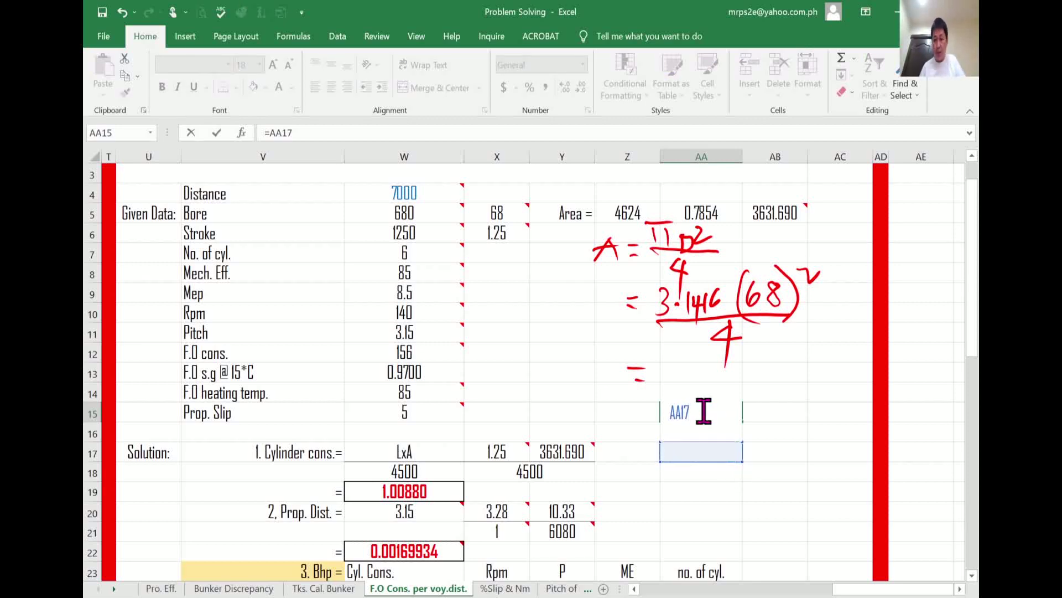
{"action": "key", "text": "BackSpace"}
{"action": "key", "text": "BackSpace"}
{"action": "key", "text": "BackSpace"}
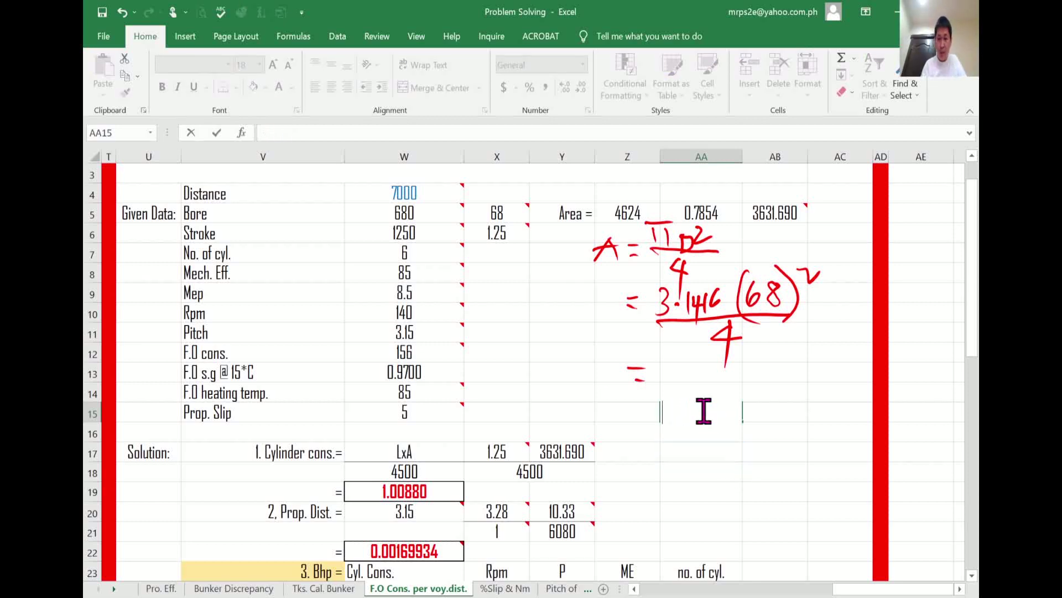
{"action": "key", "text": "Escape"}
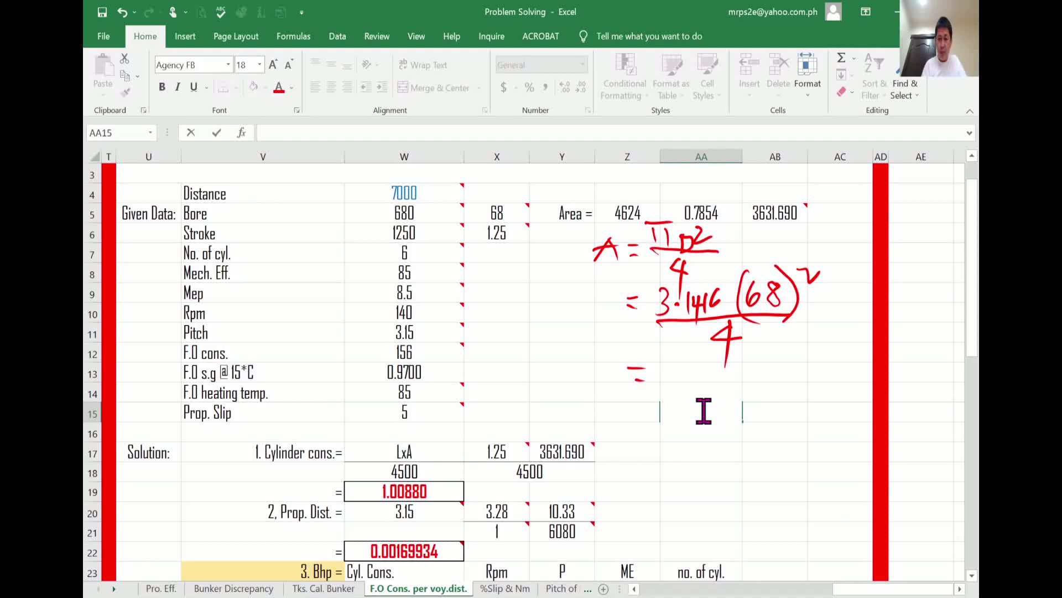
{"action": "type", "text": "="}
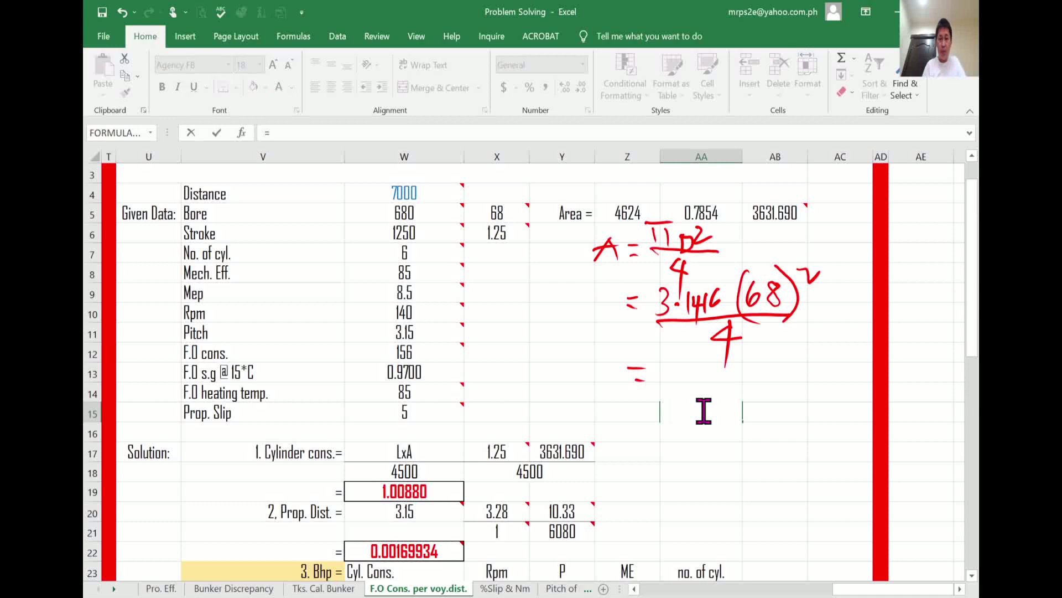
{"action": "key", "text": "Escape"}
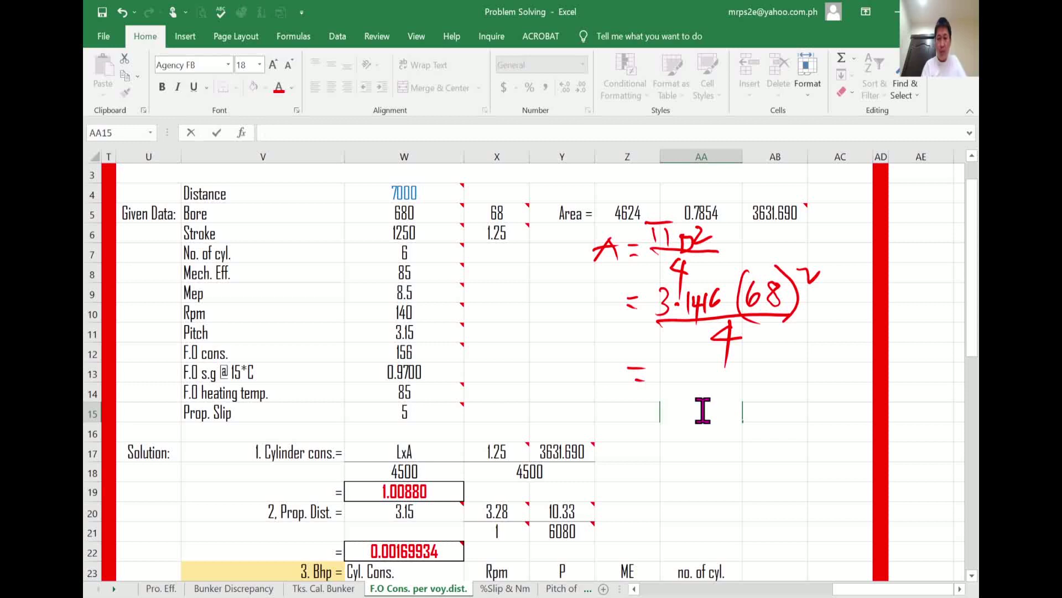
- Re-enter =68 as the content of cell AA15
{"action": "type", "text": "=68"}
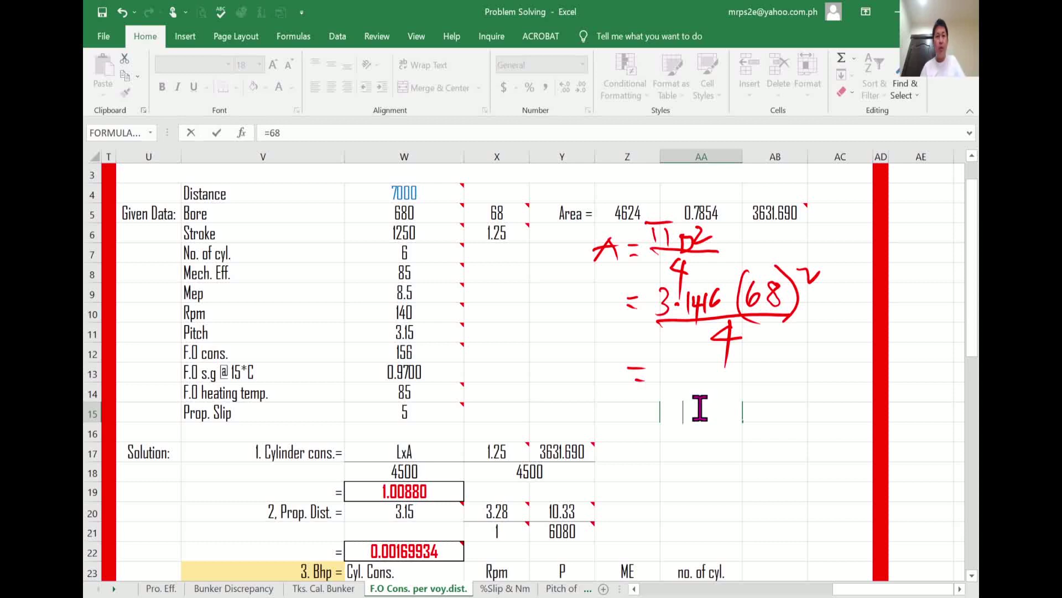
{"action": "left_click_drag", "start_coordinate": [719, 472], "coordinate": [754, 467]}
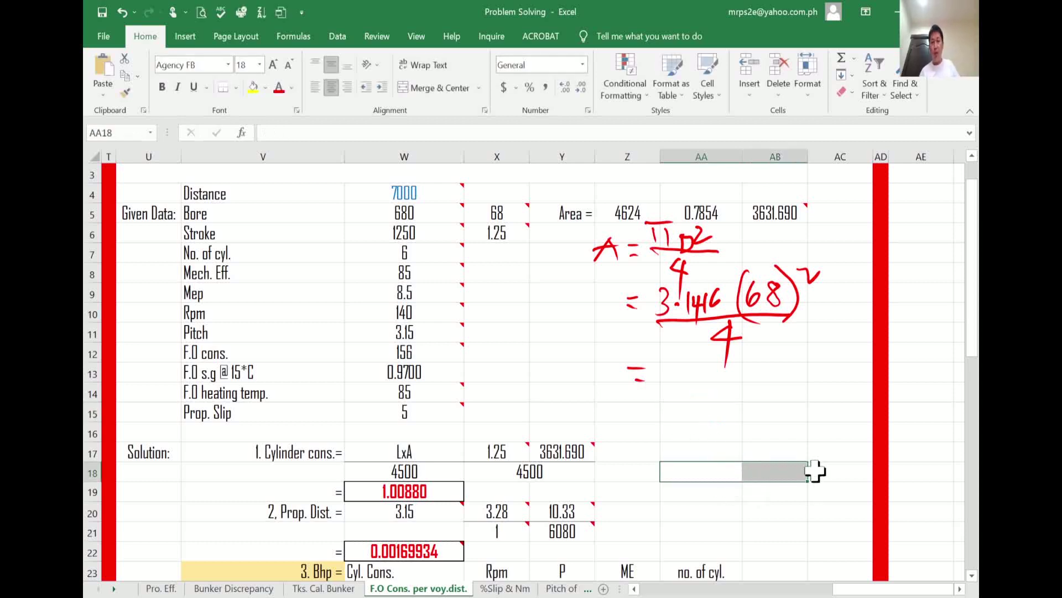
{"action": "left_click", "coordinate": [816, 452]}
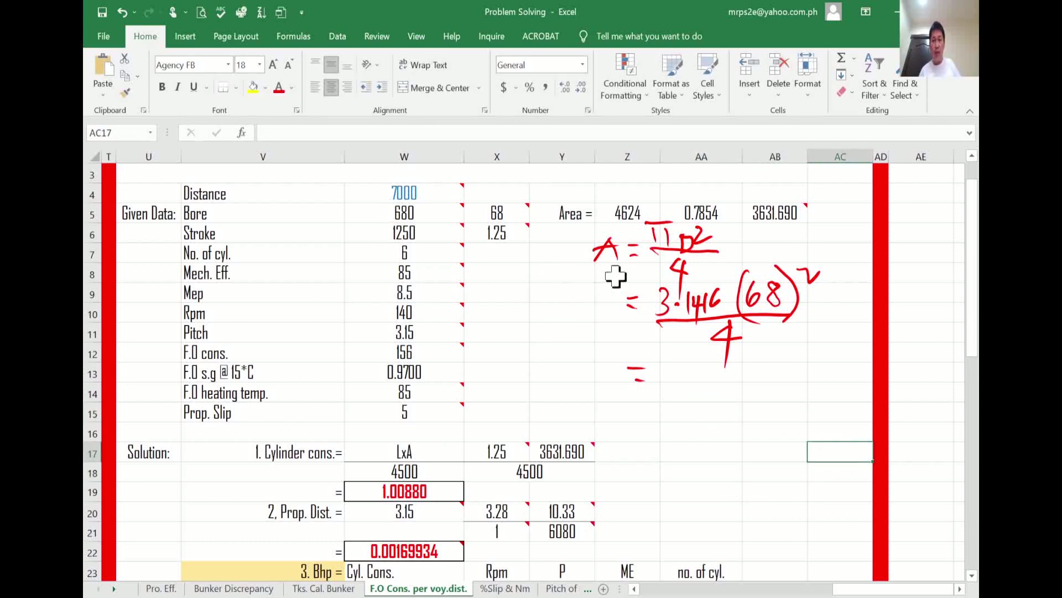
- Check the squared bore formula in cell Z5 and the constant in AA5 that replaces pi over four
{"action": "left_click", "coordinate": [628, 213]}
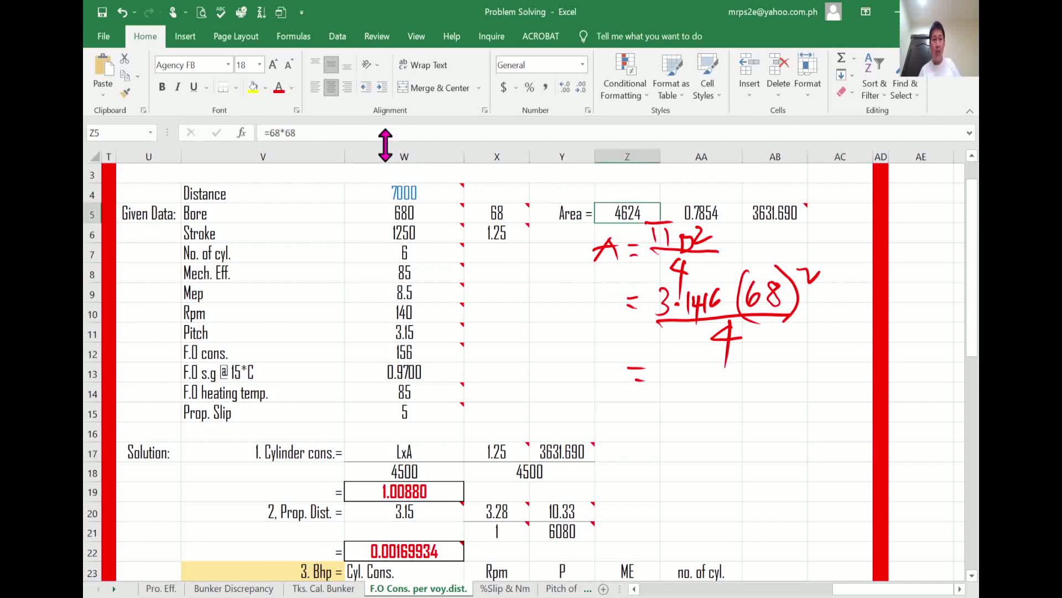
{"action": "left_click", "coordinate": [313, 133]}
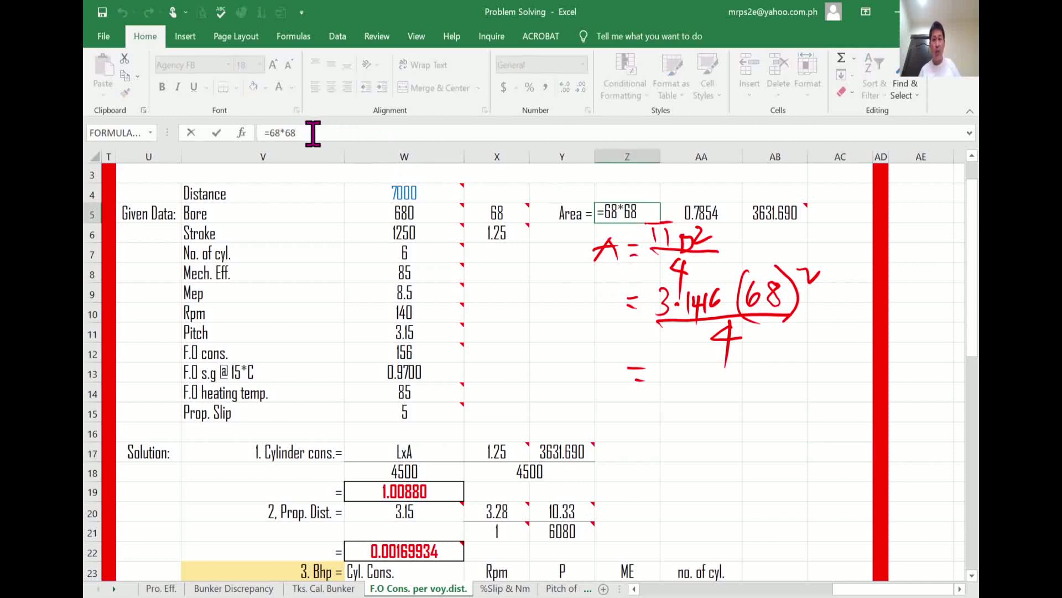
{"action": "left_click", "coordinate": [749, 449]}
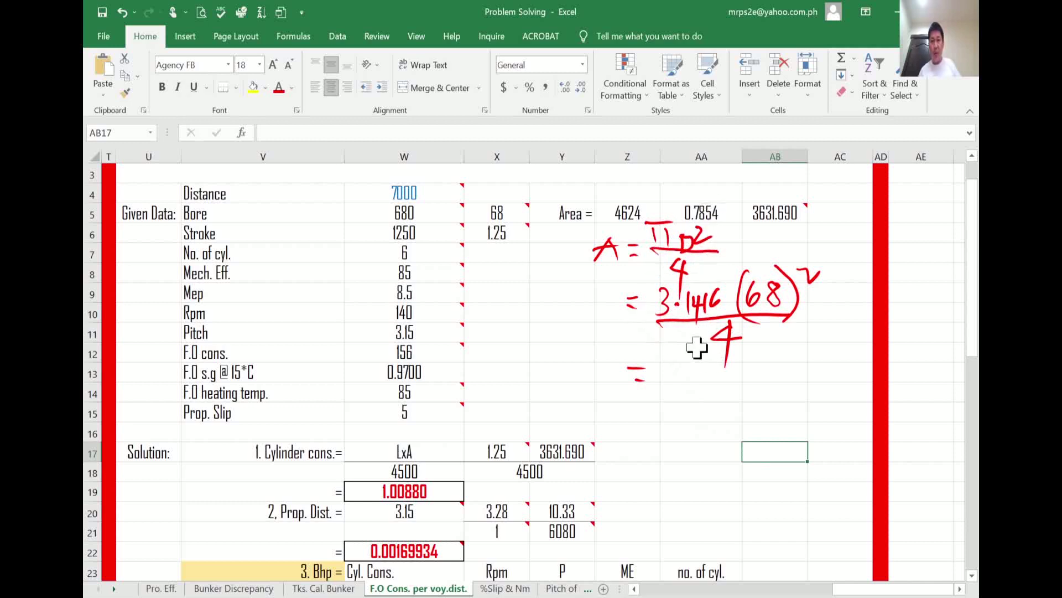
{"action": "left_click", "coordinate": [703, 212]}
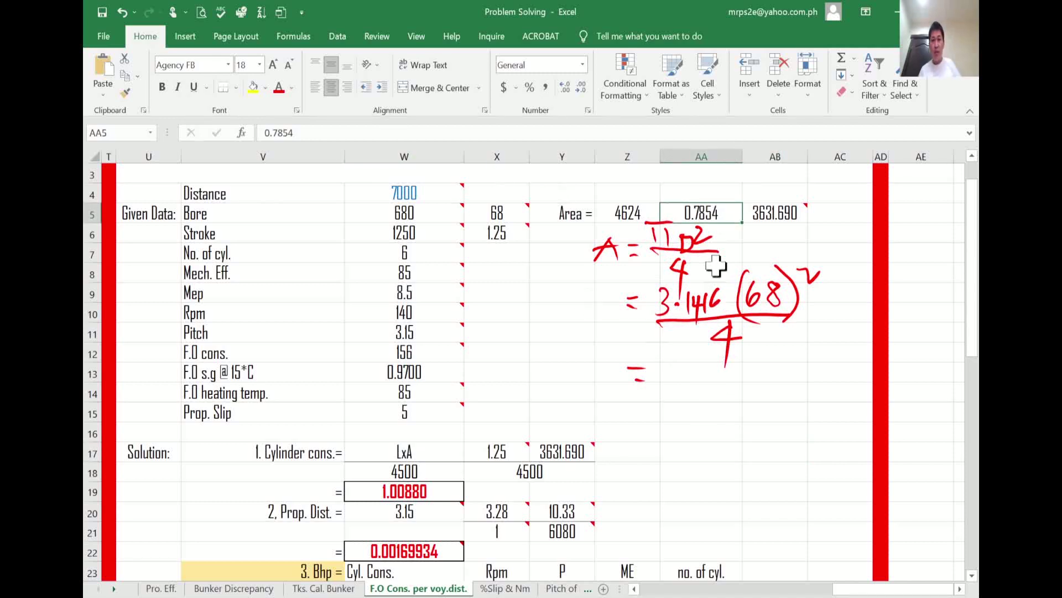
{"action": "left_click", "coordinate": [746, 446]}
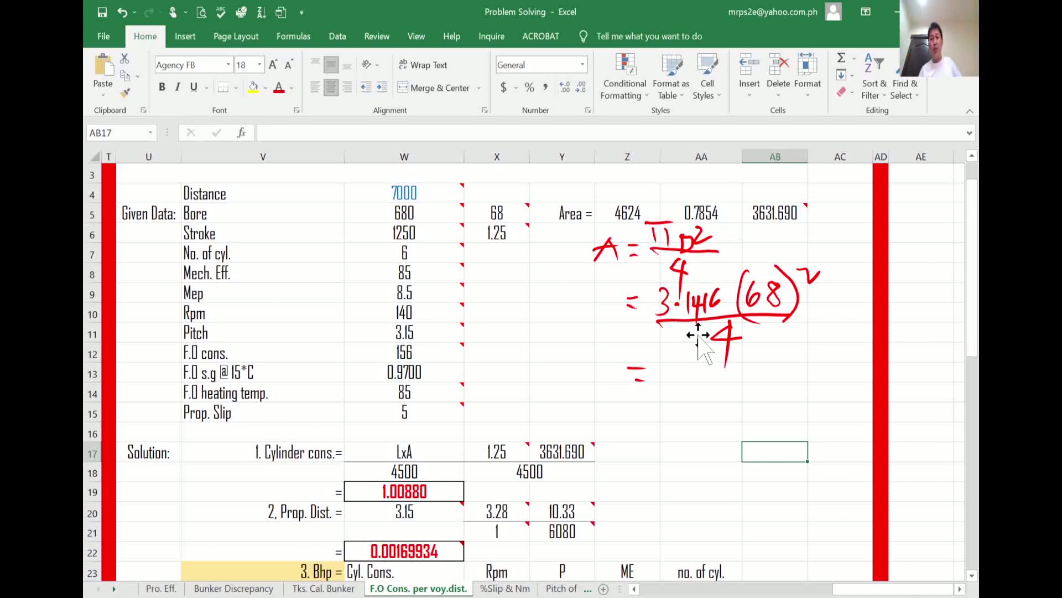
{"action": "left_click", "coordinate": [725, 215]}
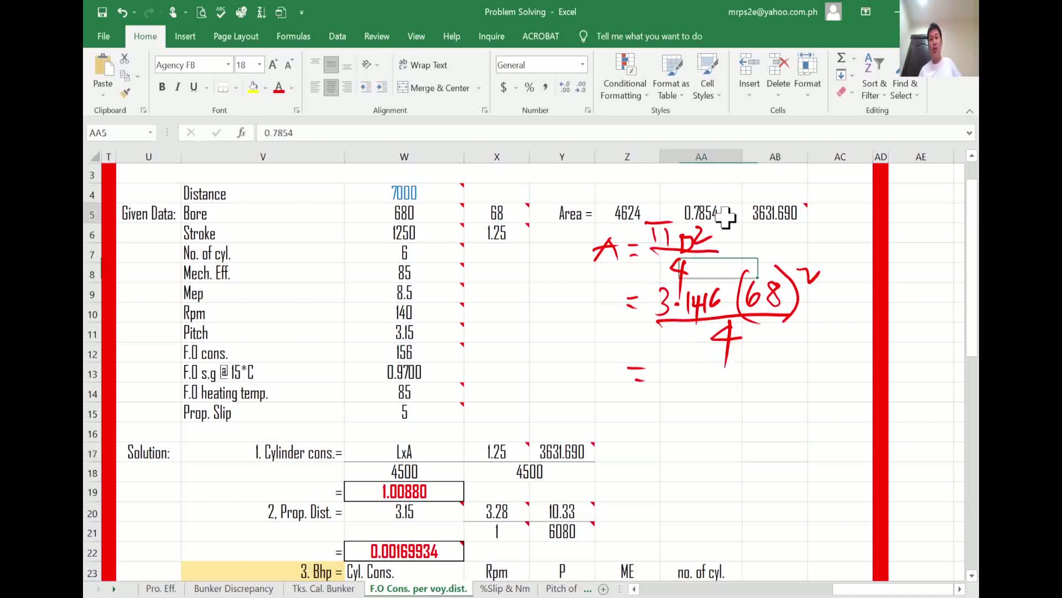
{"action": "left_click", "coordinate": [790, 413]}
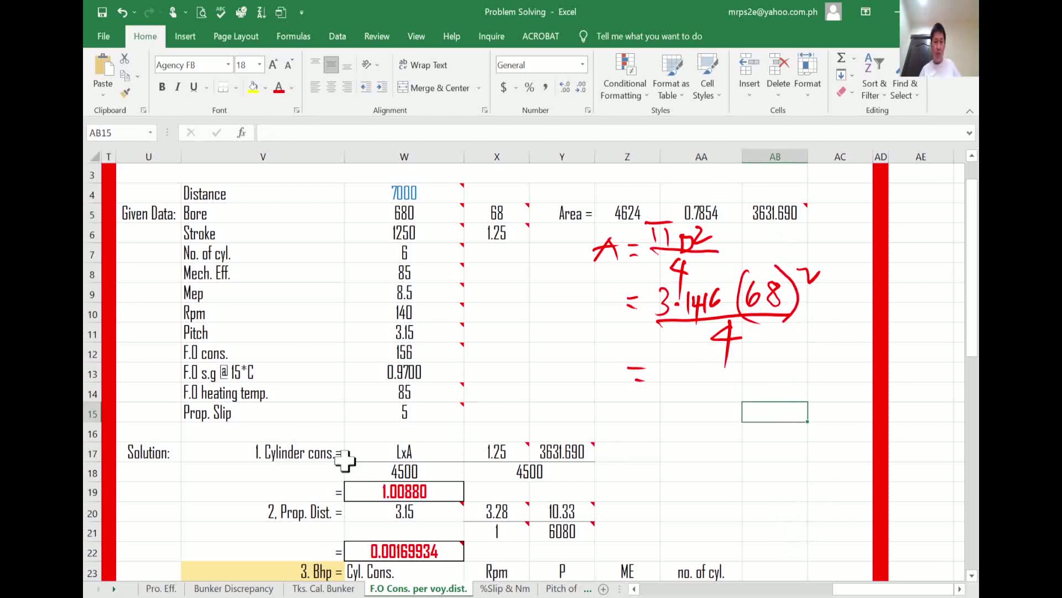
- Inspect the cylinder area formula in cell AB5 and its referenced cells, leaving the formula as it is
{"action": "left_click", "coordinate": [787, 217]}
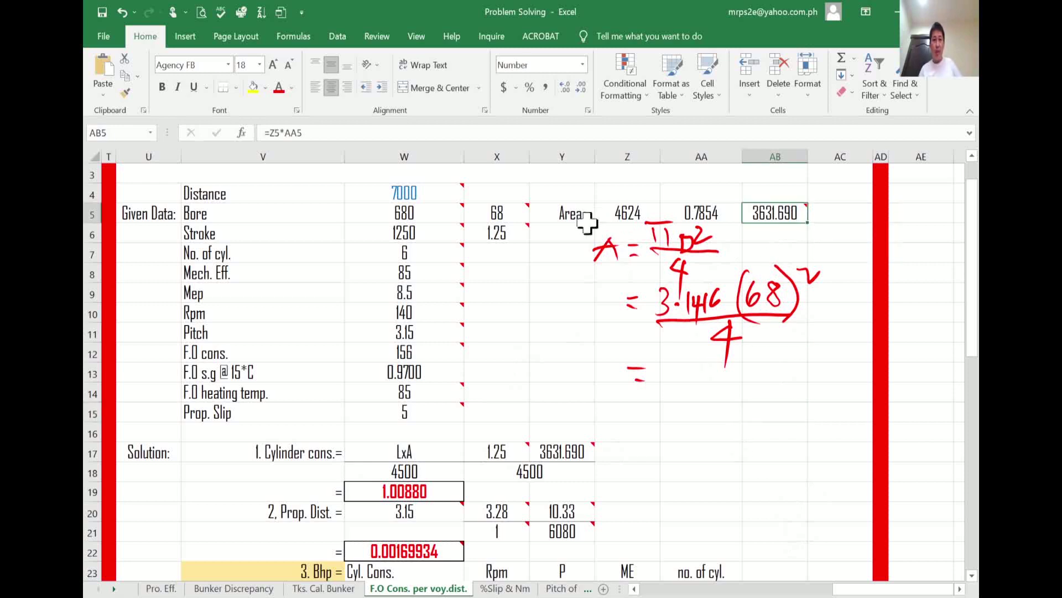
{"action": "left_click", "coordinate": [552, 135]}
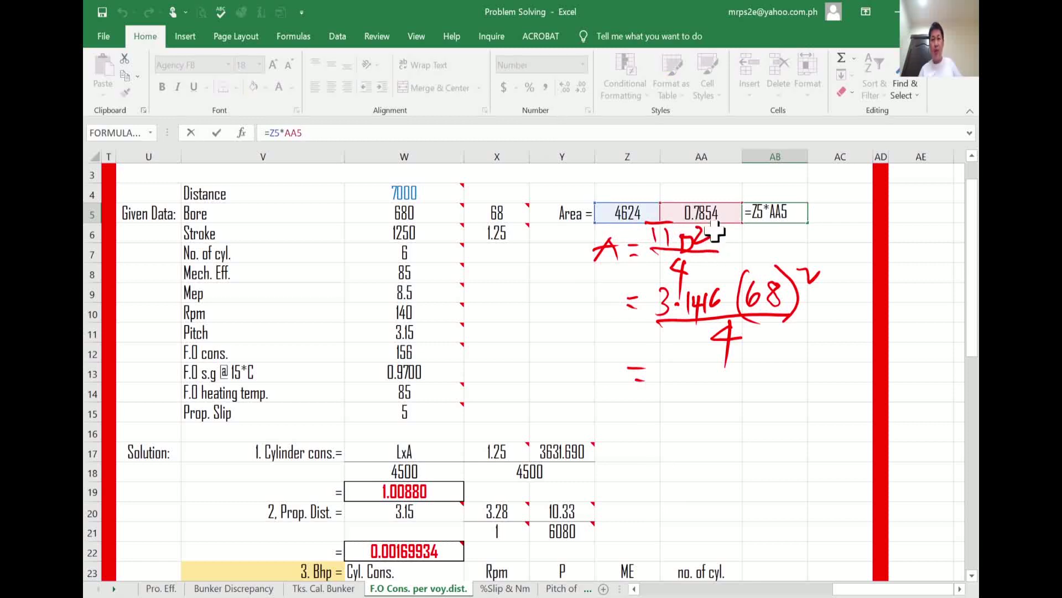
{"action": "left_click", "coordinate": [799, 430]}
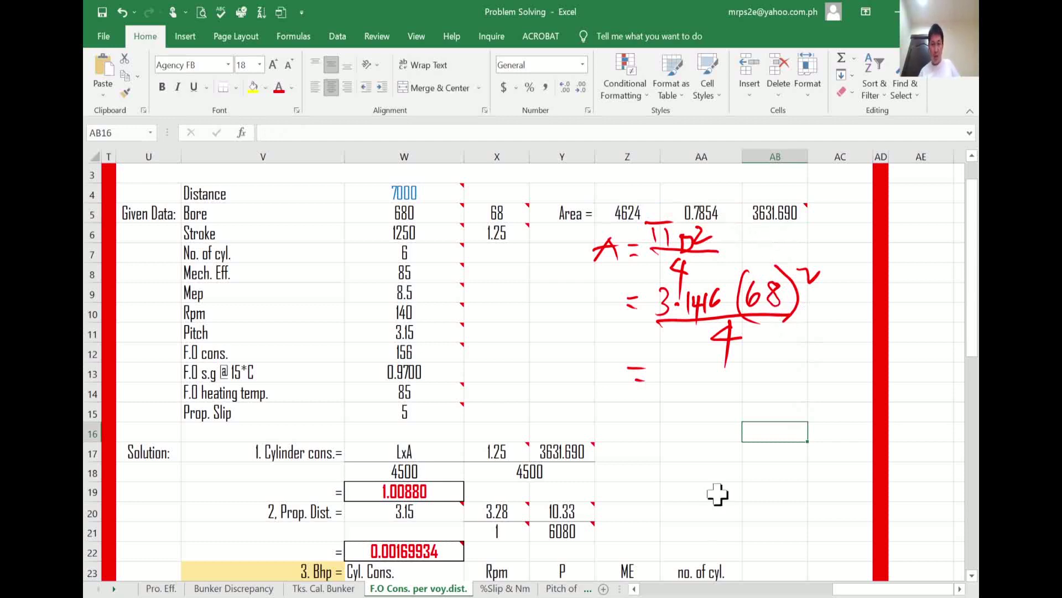
- Check the source references of the stroke in X17 and the area in Y17 used for the cylinder constant
{"action": "left_click", "coordinate": [578, 457]}
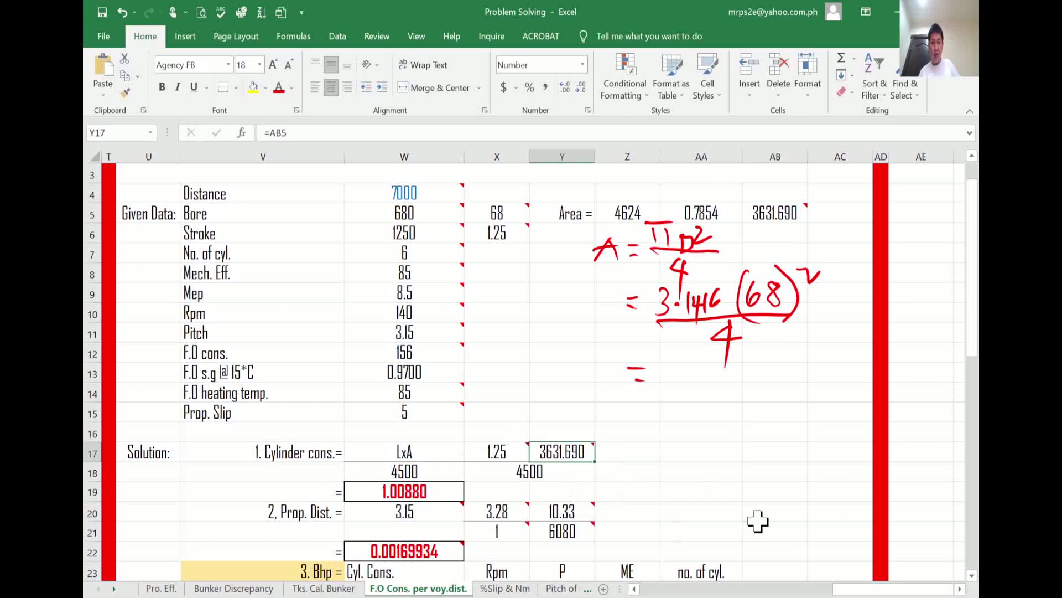
{"action": "left_click", "coordinate": [735, 512]}
{"action": "left_click", "coordinate": [495, 452]}
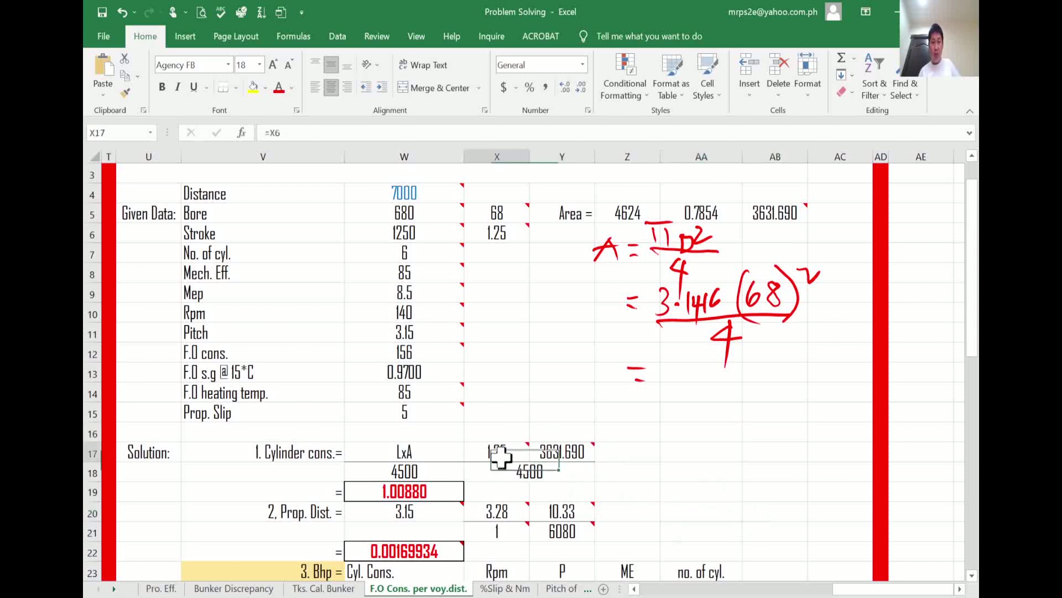
{"action": "left_click", "coordinate": [565, 452]}
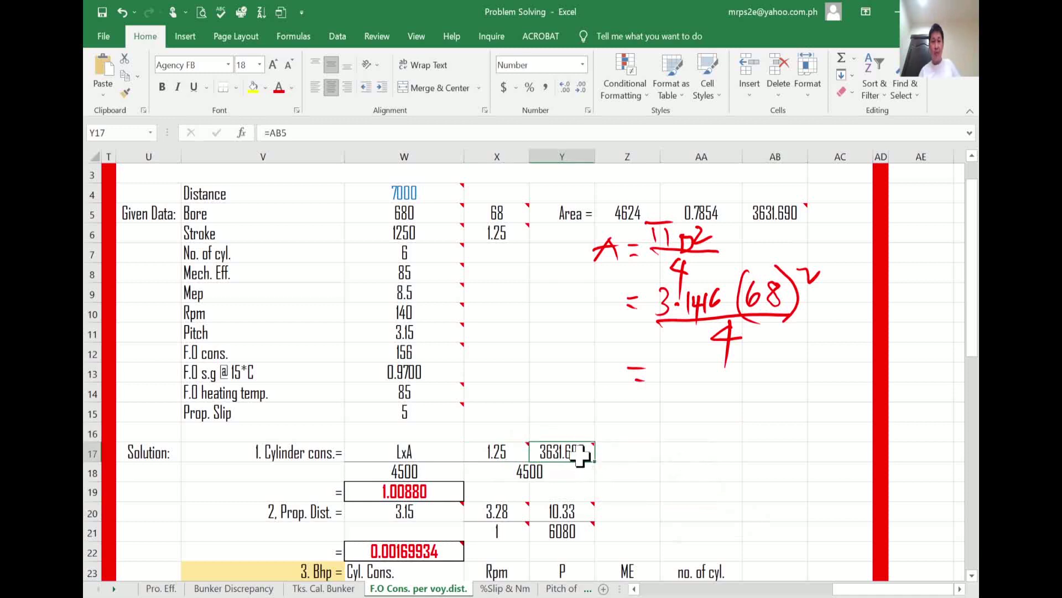
{"action": "mouse_move", "coordinate": [578, 455]}
{"action": "left_click", "coordinate": [636, 460]}
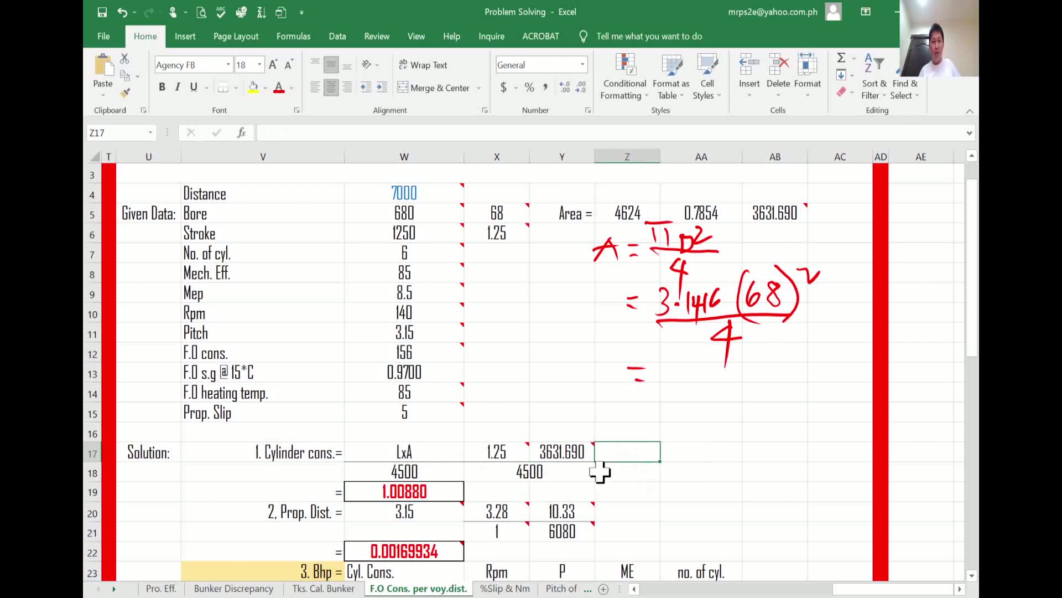
- Inspect the cylinder constant formula in cell W19 and the cells it references
{"action": "left_click", "coordinate": [427, 492]}
{"action": "left_click", "coordinate": [413, 135]}
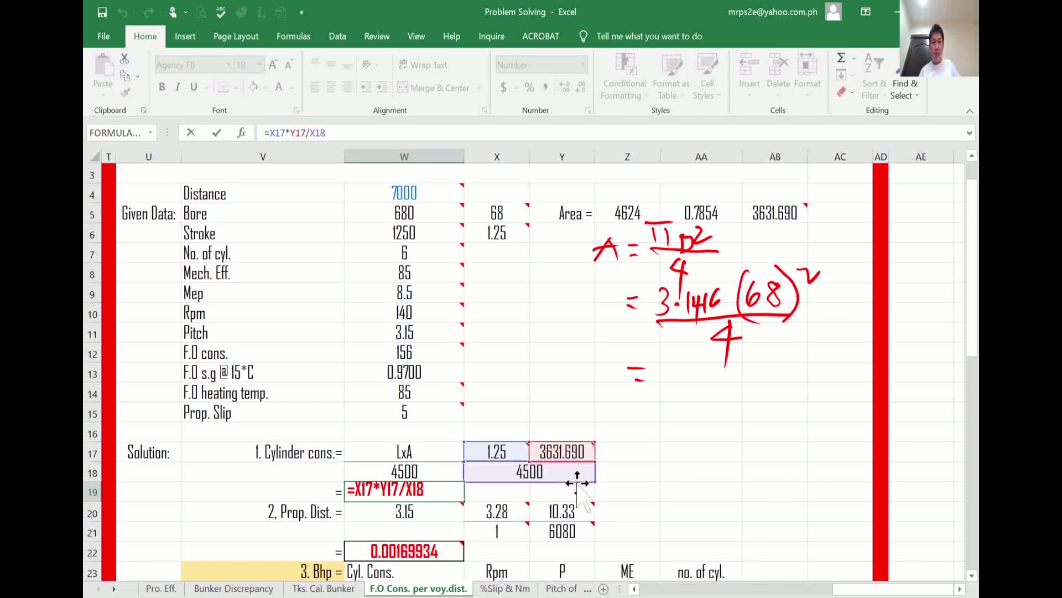
{"action": "left_click", "coordinate": [645, 473]}
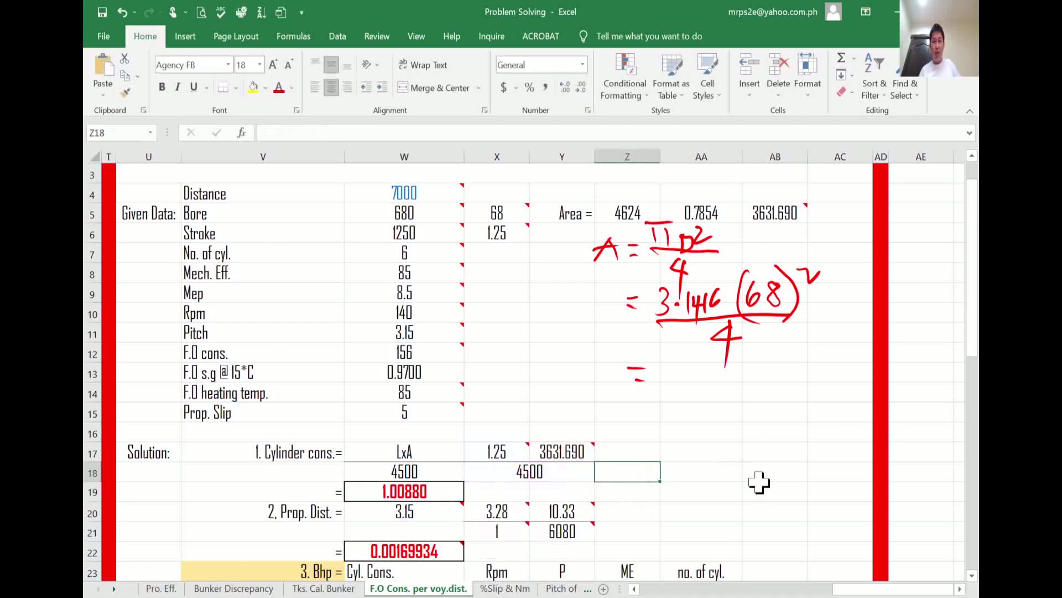
{"action": "scroll", "coordinate": [759, 483], "scroll_direction": "down", "scroll_amount": 1}
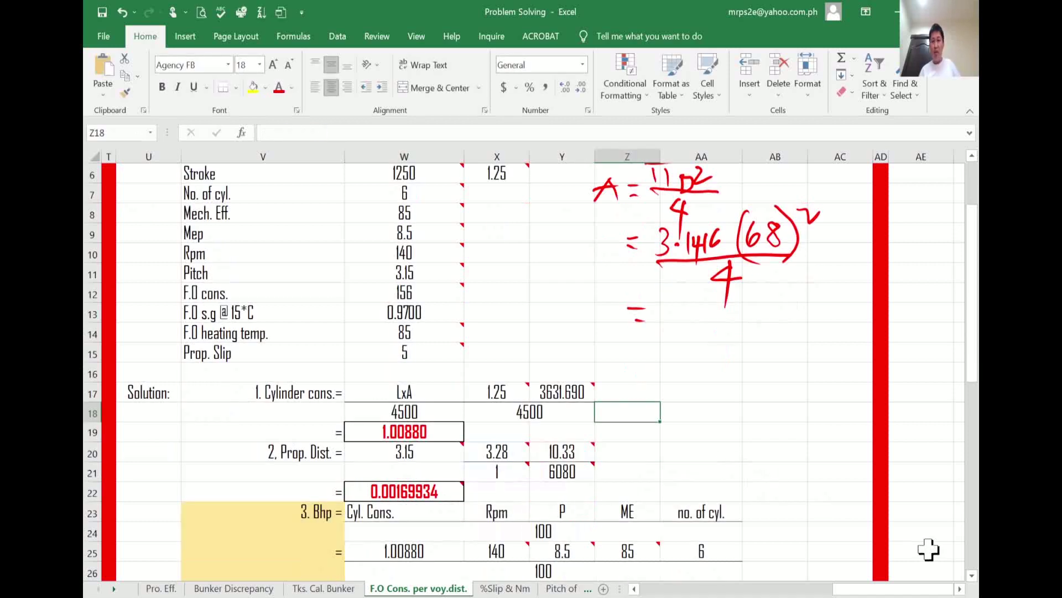
{"action": "left_click", "coordinate": [455, 439]}
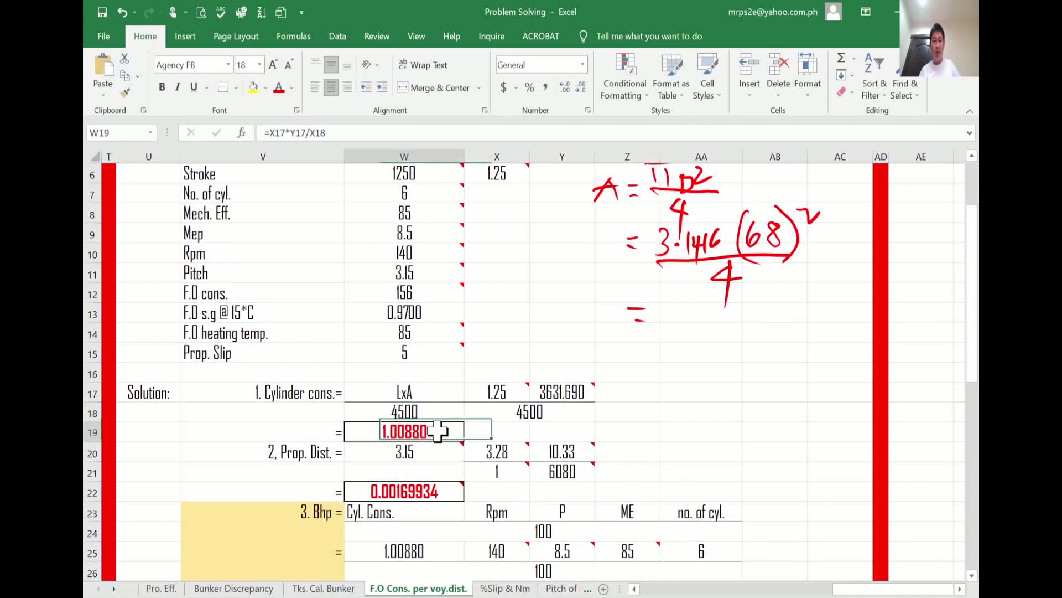
{"action": "left_click", "coordinate": [971, 576]}
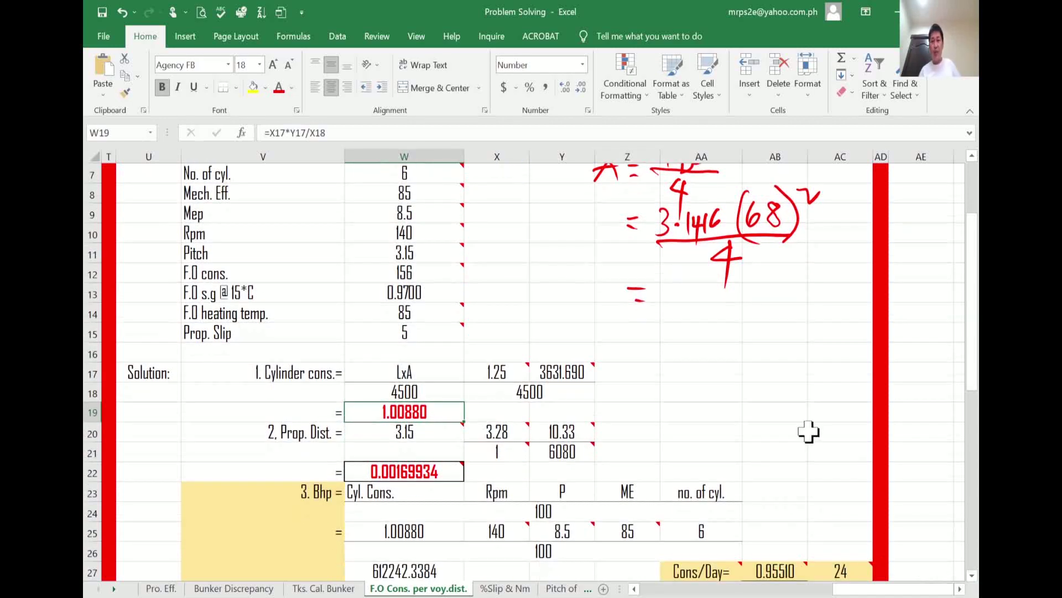
- Erase all the handwritten red area derivation below the Area row and stop inking
{"action": "scroll", "coordinate": [808, 431], "scroll_direction": "up", "scroll_amount": 2}
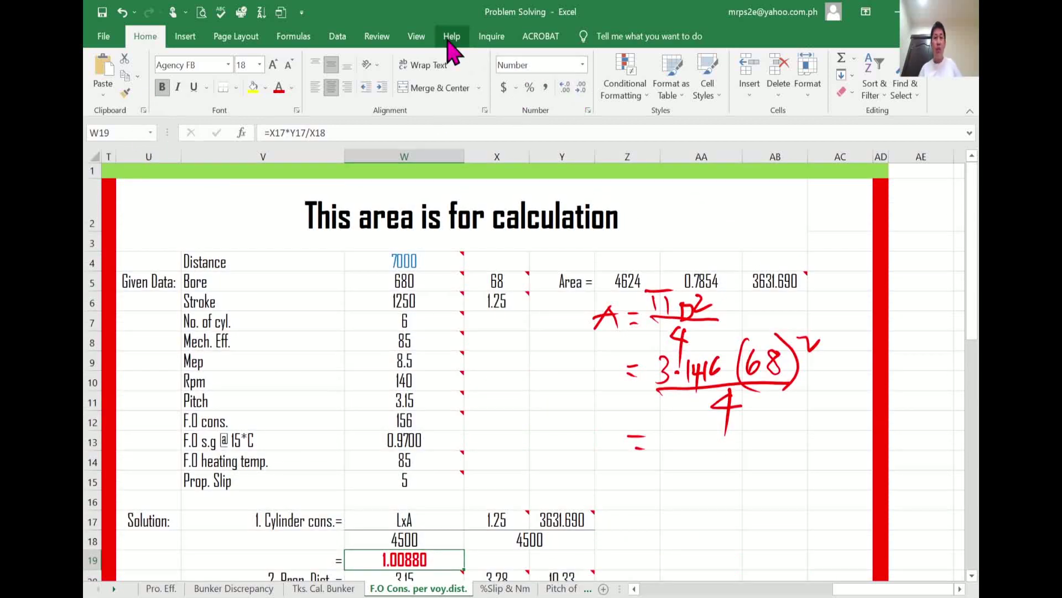
{"action": "left_click", "coordinate": [383, 37]}
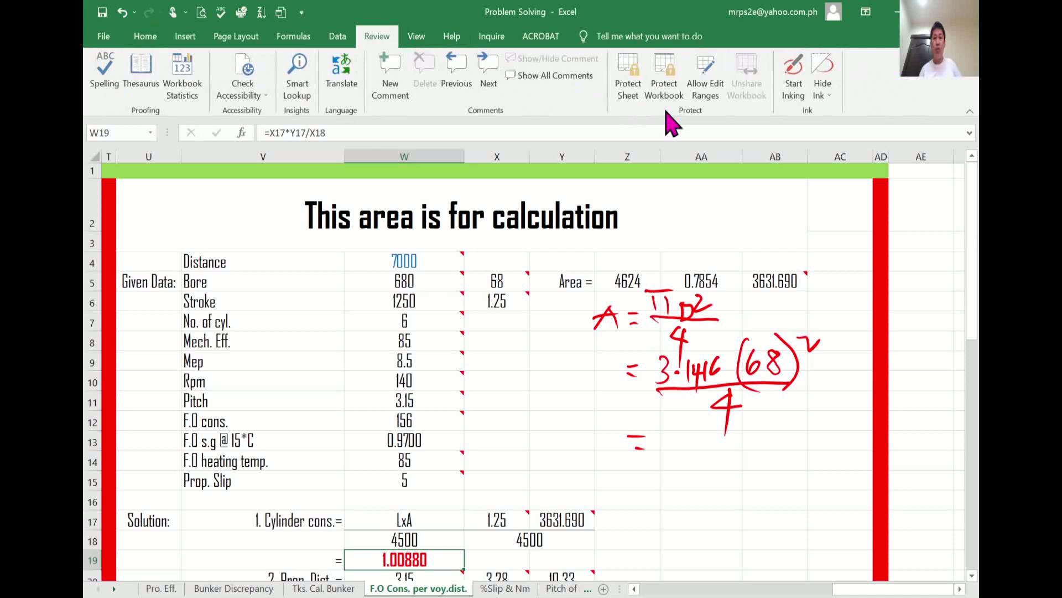
{"action": "left_click", "coordinate": [794, 78]}
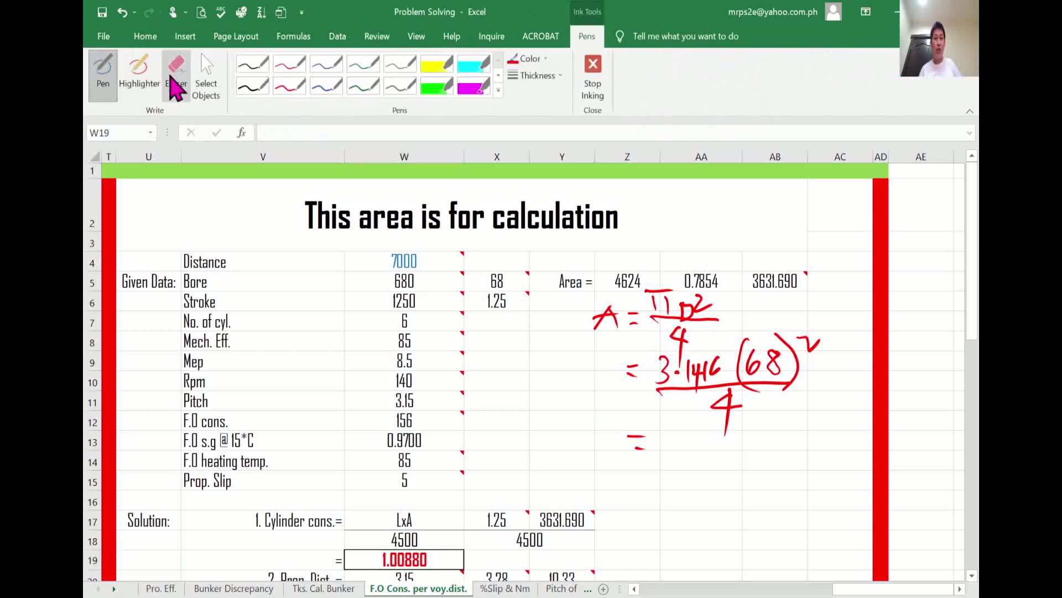
{"action": "left_click", "coordinate": [175, 75]}
{"action": "mouse_move", "coordinate": [520, 346]}
{"action": "left_mouse_down"}
{"action": "mouse_move", "coordinate": [635, 331]}
{"action": "mouse_move", "coordinate": [661, 315]}
{"action": "mouse_move", "coordinate": [543, 357]}
{"action": "mouse_move", "coordinate": [631, 399]}
{"action": "mouse_move", "coordinate": [777, 439]}
{"action": "mouse_move", "coordinate": [783, 486]}
{"action": "left_mouse_up"}
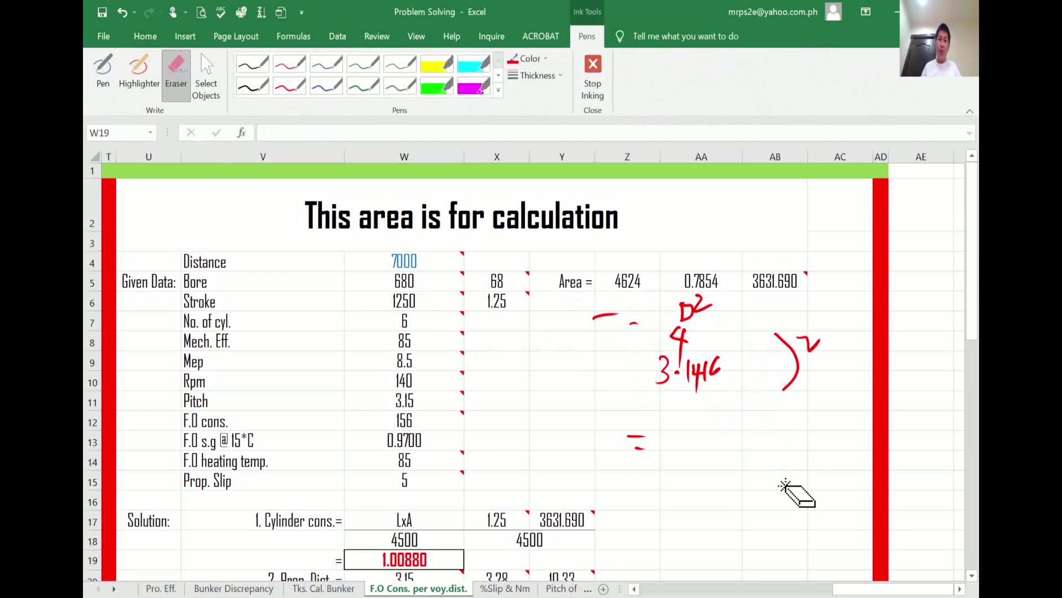
{"action": "mouse_move", "coordinate": [686, 390]}
{"action": "left_mouse_down"}
{"action": "mouse_move", "coordinate": [682, 363]}
{"action": "mouse_move", "coordinate": [716, 304]}
{"action": "mouse_move", "coordinate": [590, 340]}
{"action": "left_mouse_up"}
{"action": "mouse_move", "coordinate": [658, 416]}
{"action": "left_mouse_down"}
{"action": "mouse_move", "coordinate": [620, 332]}
{"action": "mouse_move", "coordinate": [674, 316]}
{"action": "mouse_move", "coordinate": [815, 344]}
{"action": "left_mouse_up"}
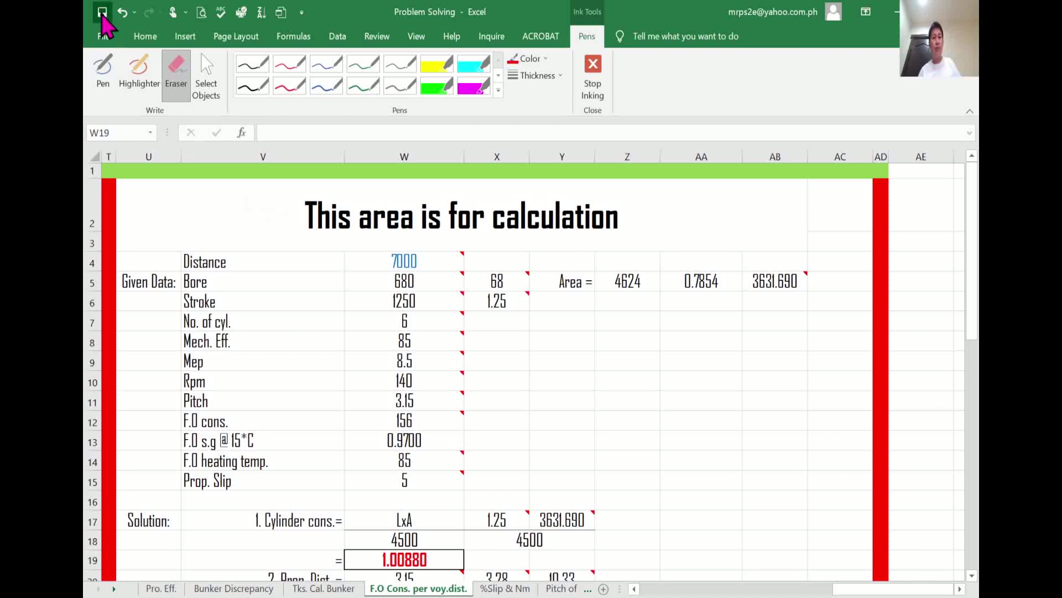
{"action": "key", "text": "Escape"}
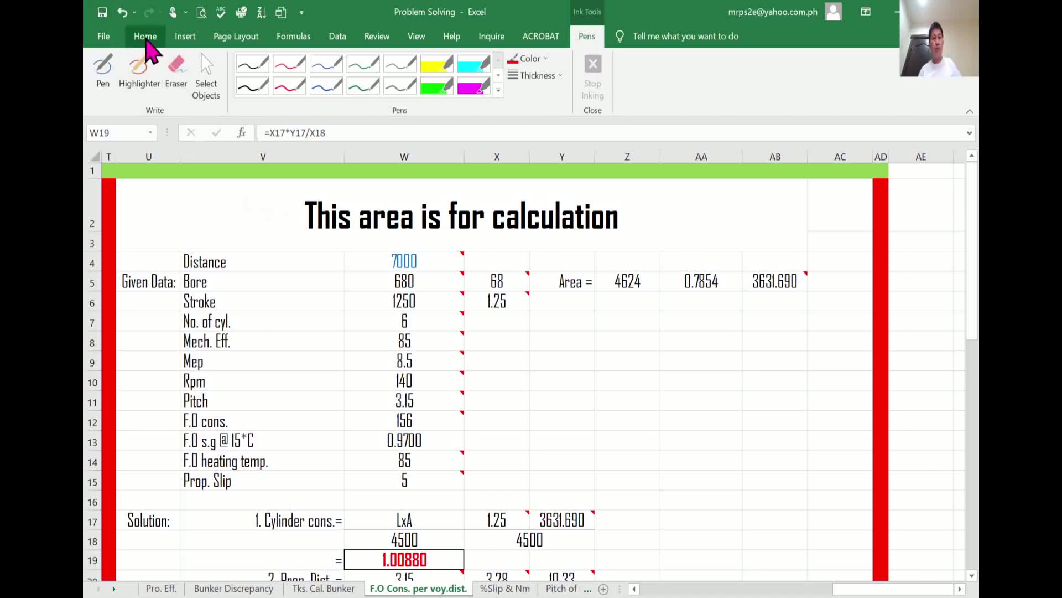
{"action": "left_click", "coordinate": [147, 41]}
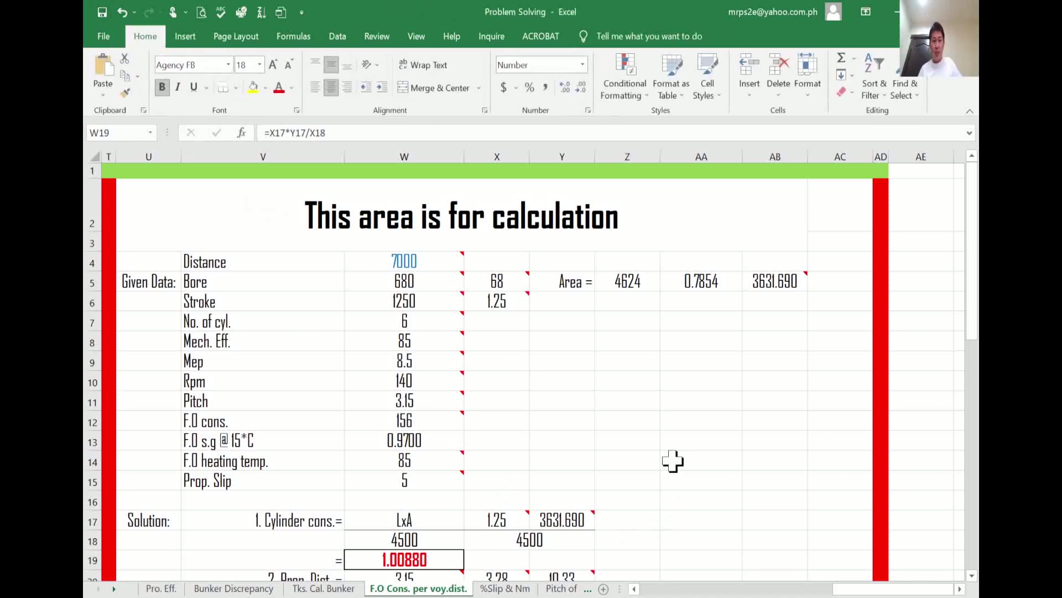
- Examine the given pitch in W11 and how the propeller distance calculation in row 20 uses it, including the cell notes
{"action": "scroll", "coordinate": [805, 505], "scroll_direction": "down", "scroll_amount": 3}
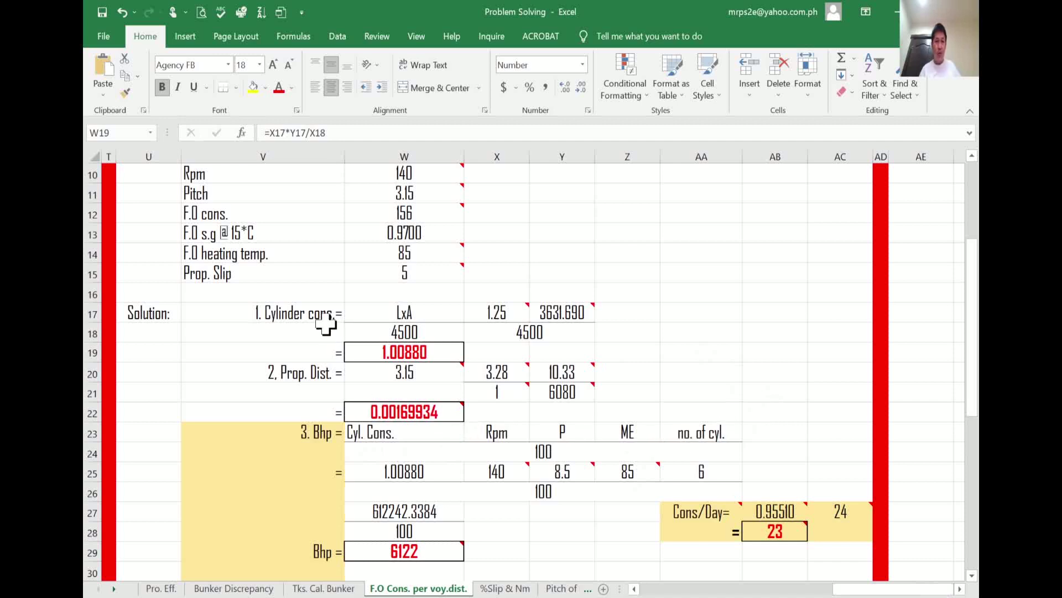
{"action": "scroll", "coordinate": [327, 325], "scroll_direction": "up", "scroll_amount": 2}
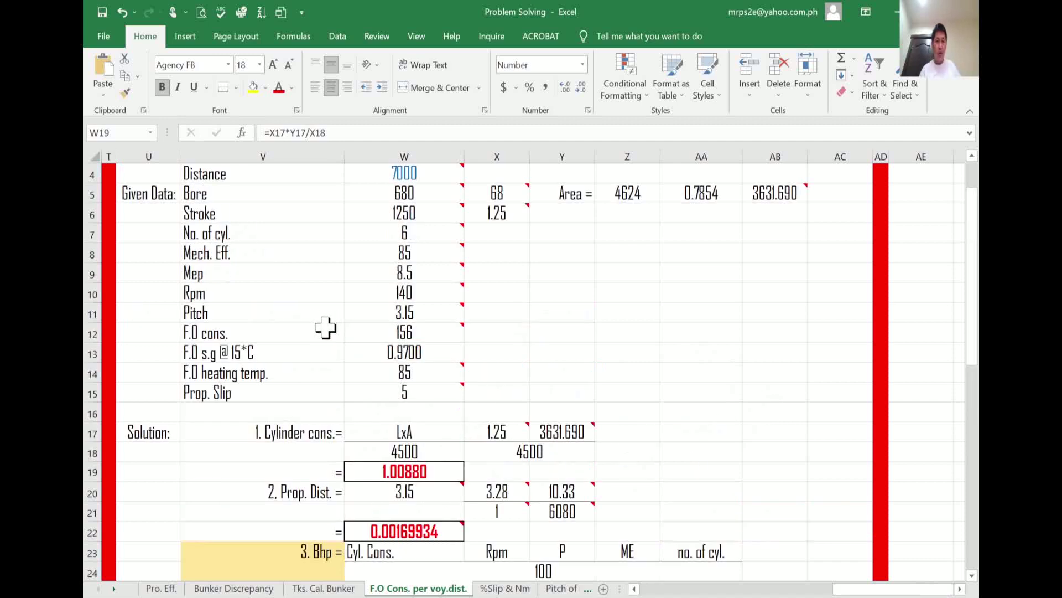
{"action": "left_click", "coordinate": [403, 314]}
{"action": "left_click", "coordinate": [747, 371]}
{"action": "scroll", "coordinate": [723, 377], "scroll_direction": "down", "scroll_amount": 1}
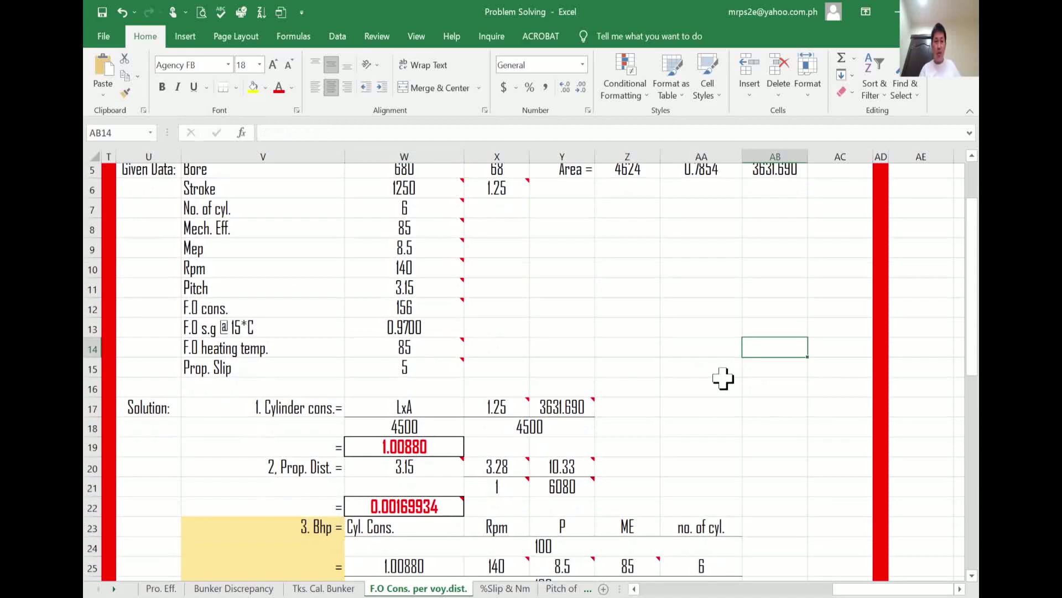
{"action": "scroll", "coordinate": [723, 378], "scroll_direction": "down", "scroll_amount": 4}
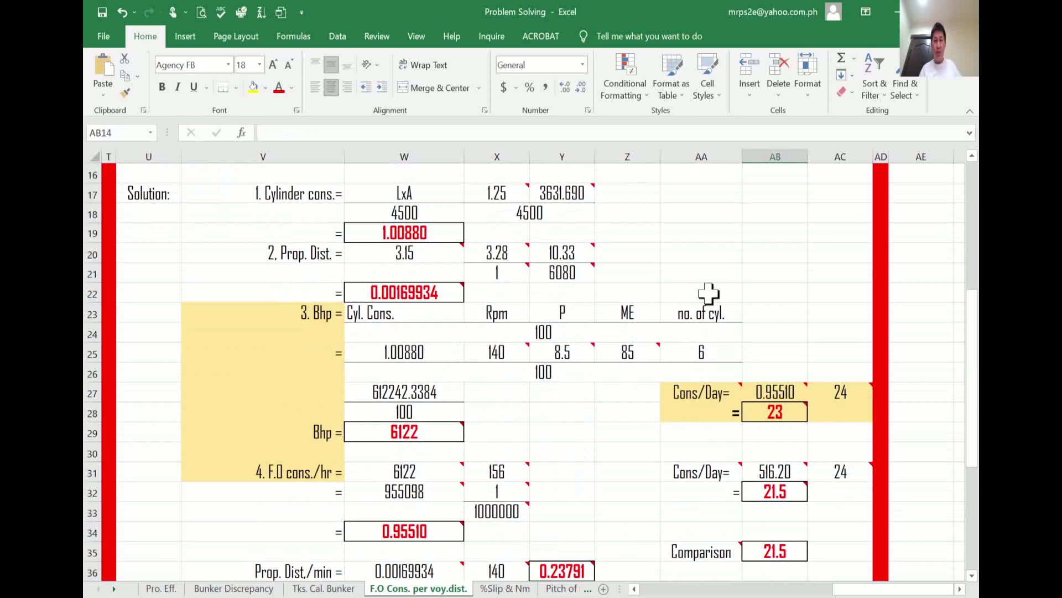
{"action": "left_click", "coordinate": [775, 296]}
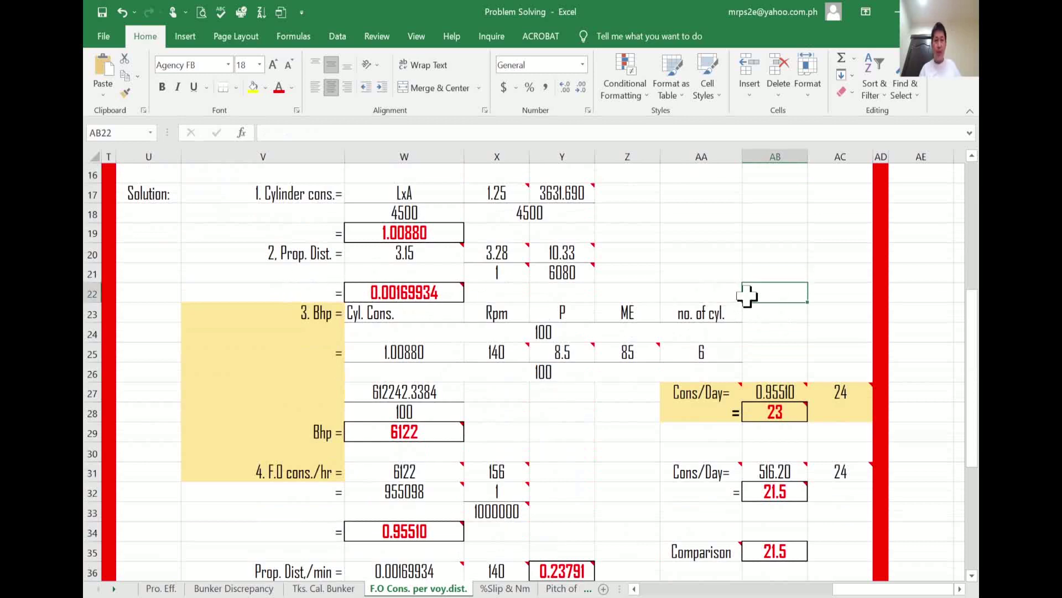
{"action": "left_click", "coordinate": [426, 253]}
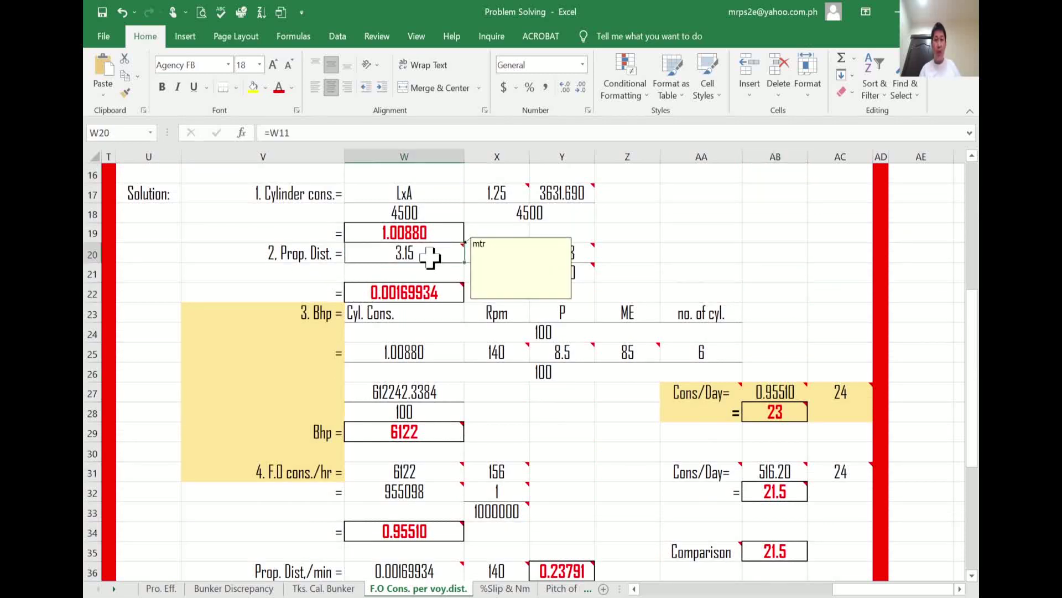
{"action": "left_click", "coordinate": [742, 270]}
{"action": "left_click", "coordinate": [410, 255]}
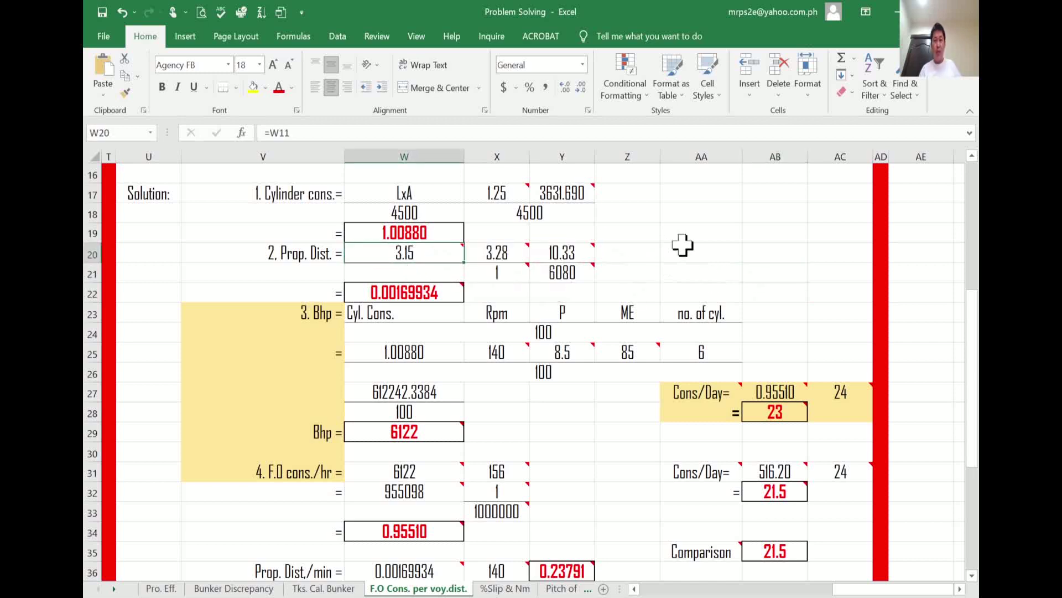
{"action": "mouse_move", "coordinate": [426, 254]}
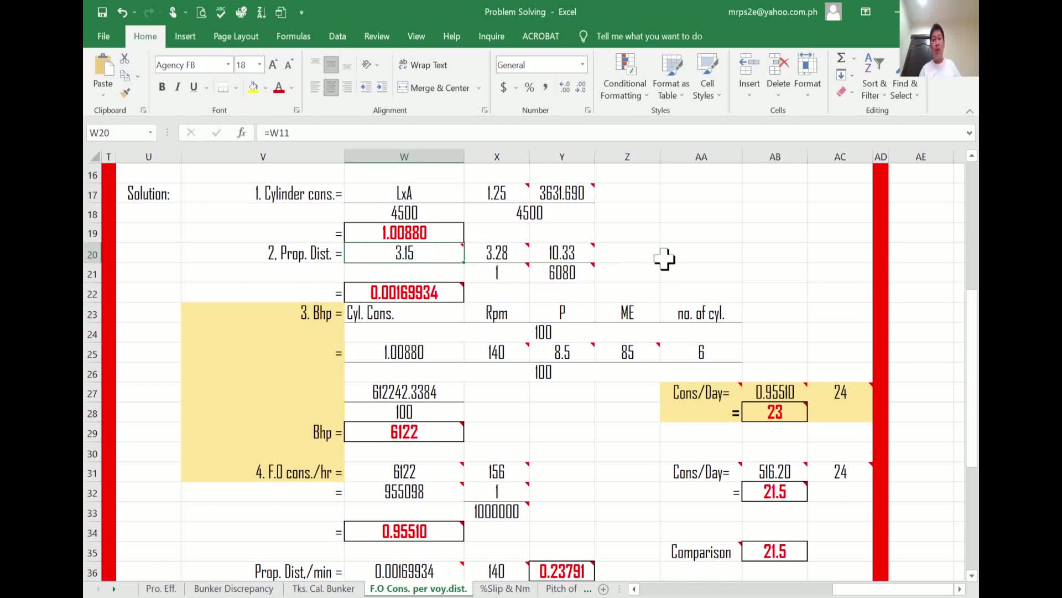
{"action": "mouse_move", "coordinate": [506, 254]}
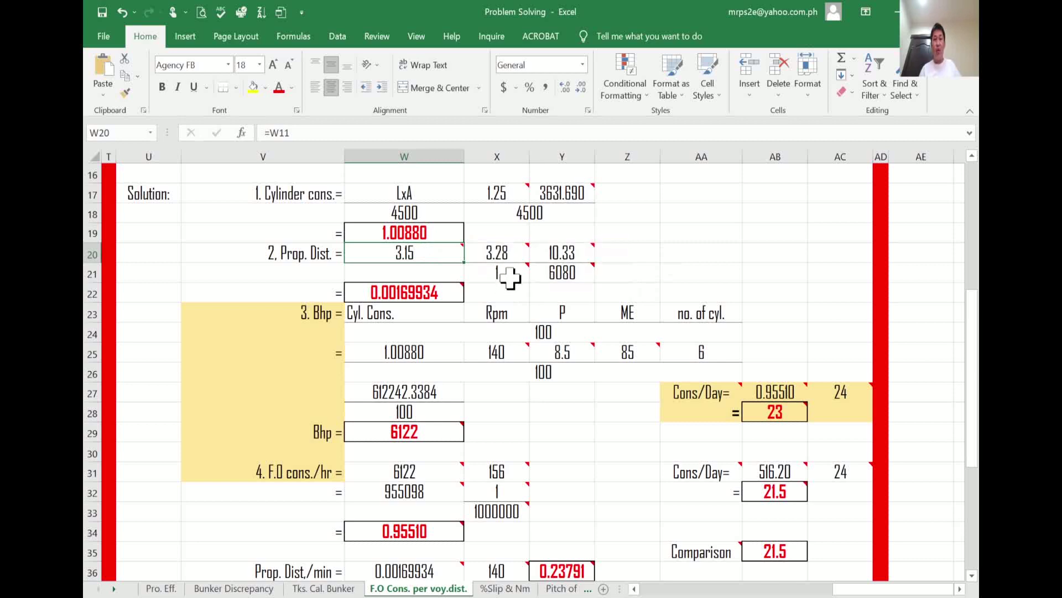
- Handwrite the conversion note "1 M = 3.28 FT" in red ink in the empty area beside the given data, around rows 13 and 14
{"action": "mouse_move", "coordinate": [511, 273]}
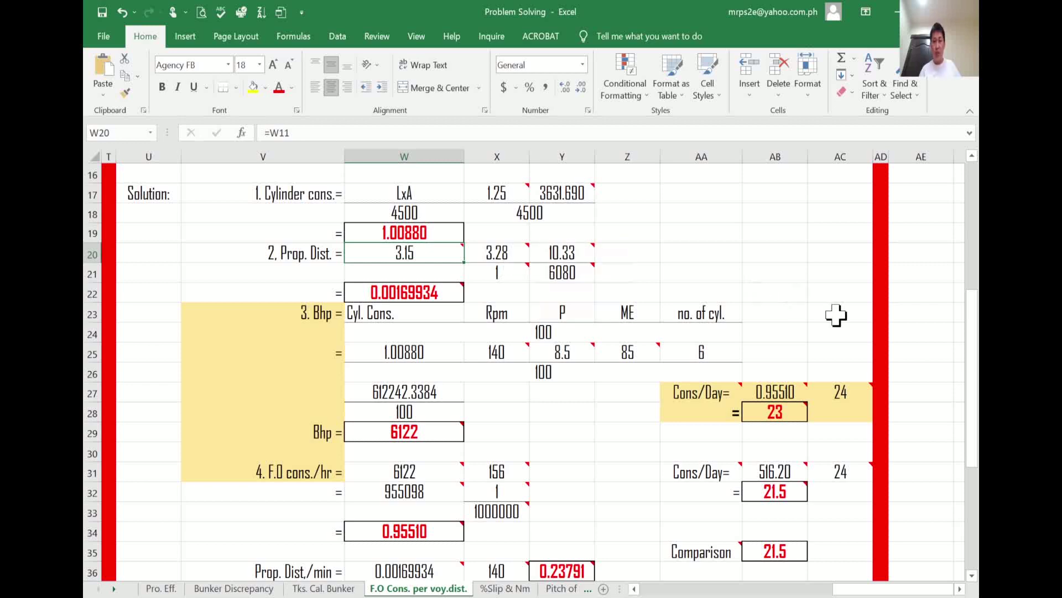
{"action": "scroll", "coordinate": [830, 316], "scroll_direction": "up", "scroll_amount": 2}
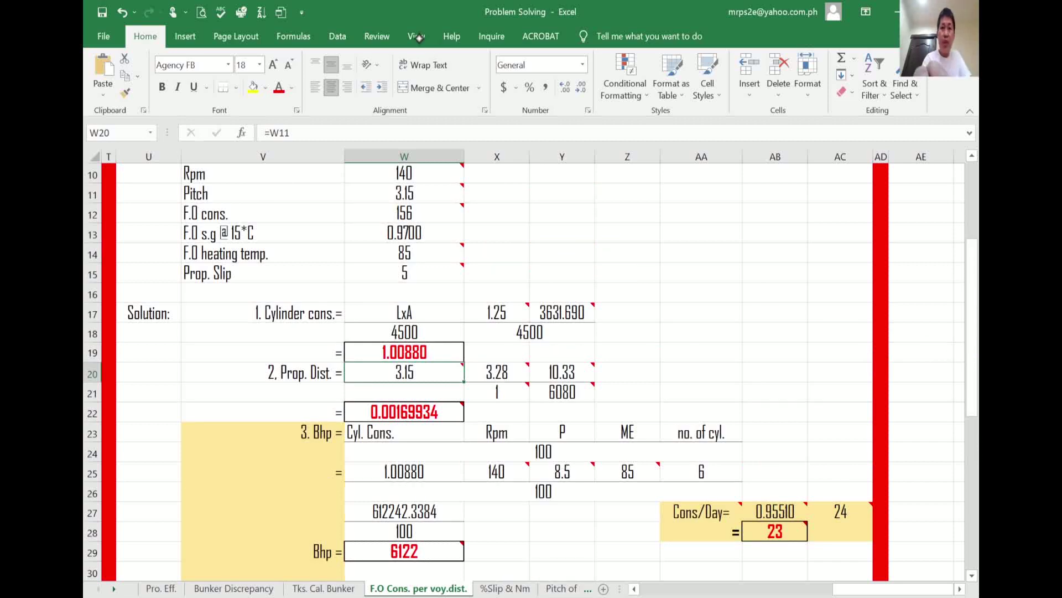
{"action": "left_click", "coordinate": [376, 36]}
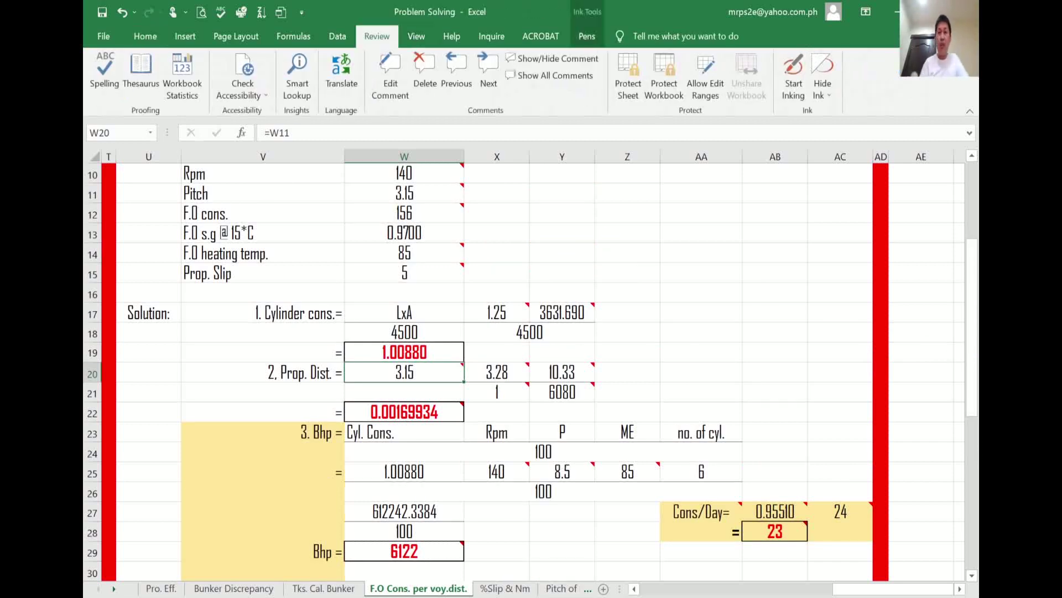
{"action": "left_click", "coordinate": [793, 75]}
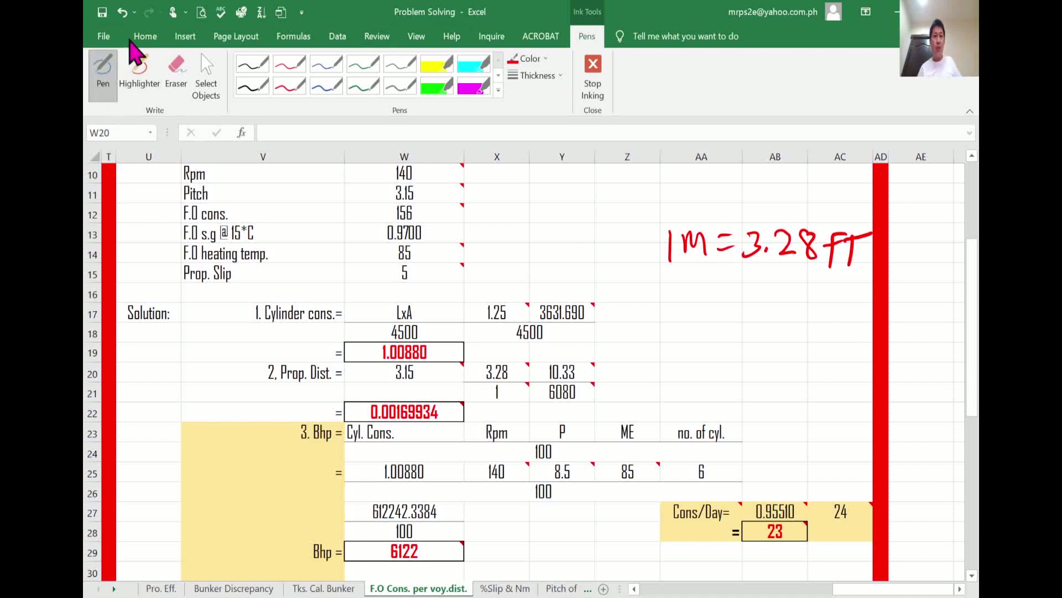
{"action": "left_click", "coordinate": [141, 37]}
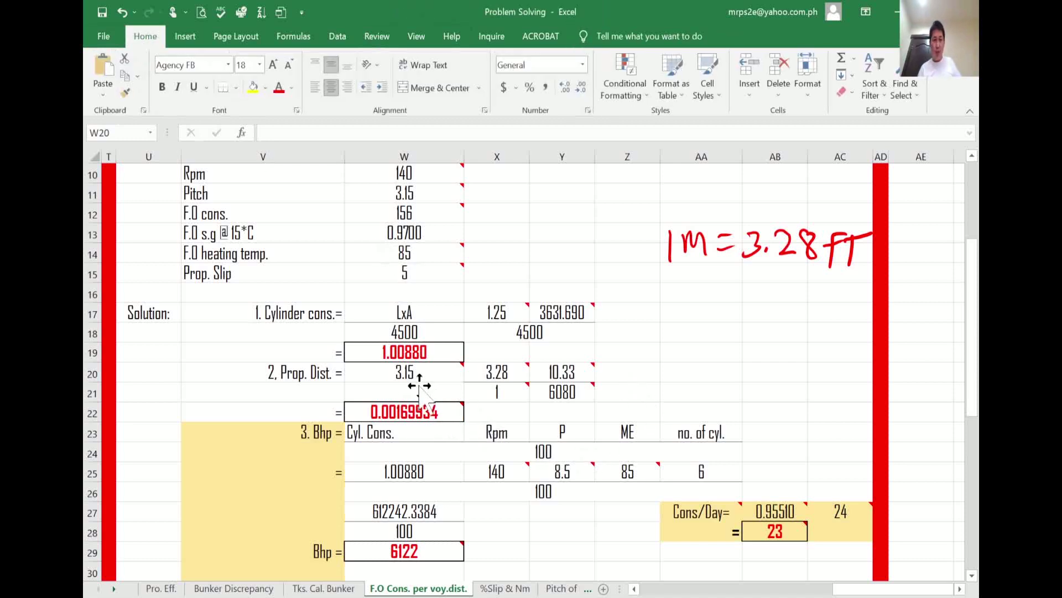
- Read the unit notes on the pitch, conversion factor, feet and feet-per-mile cells in rows 20 and 21 of the propeller distance calculation
{"action": "mouse_move", "coordinate": [426, 375]}
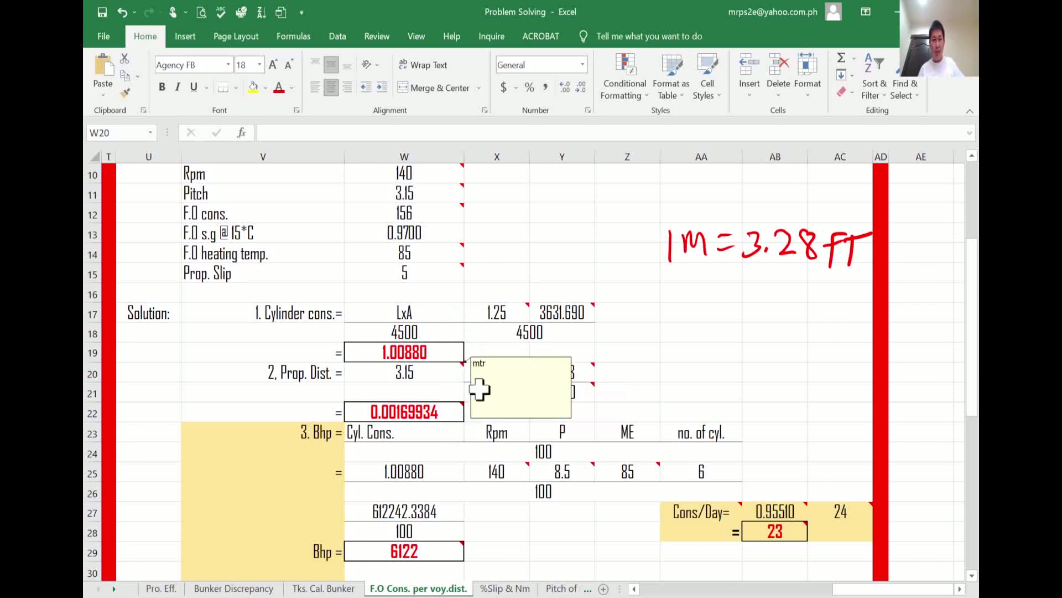
{"action": "mouse_move", "coordinate": [469, 392]}
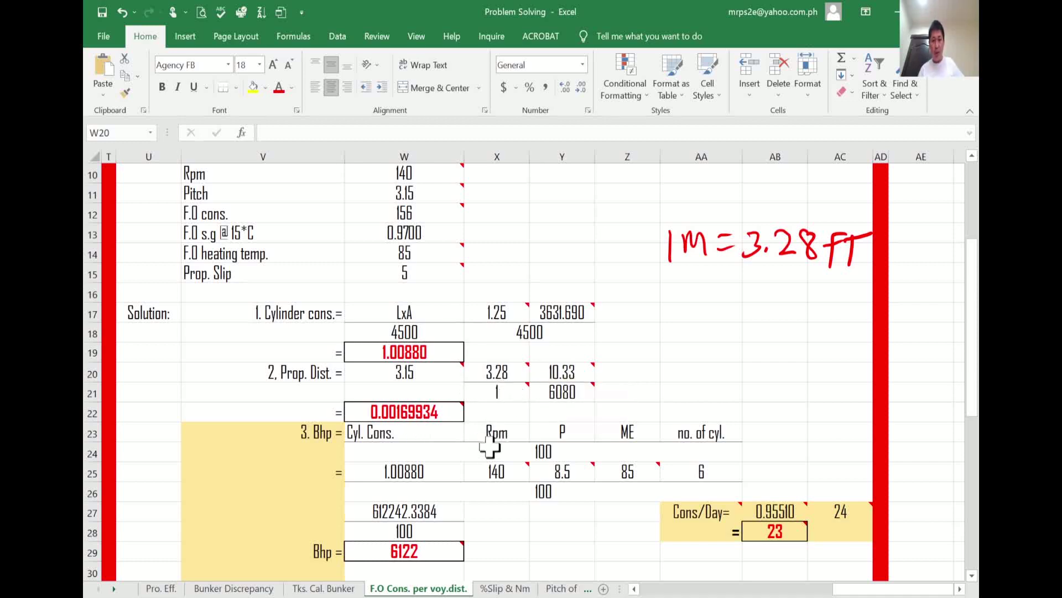
{"action": "mouse_move", "coordinate": [515, 397]}
{"action": "mouse_move", "coordinate": [590, 374]}
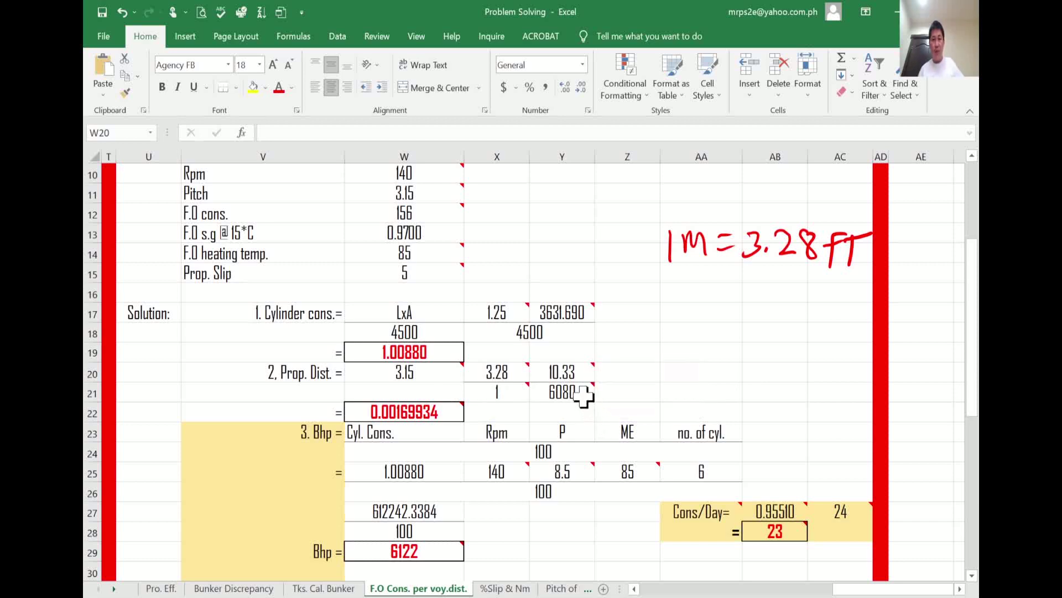
{"action": "mouse_move", "coordinate": [583, 395]}
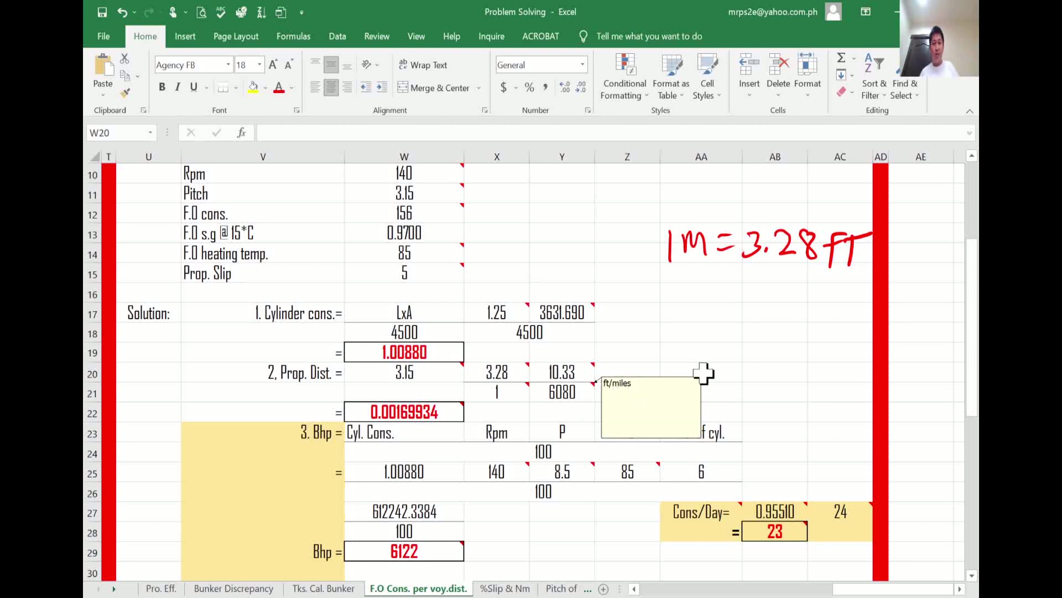
- Inspect the propeller distance formula in W22, the cells Y20 and Y21 it references, and their unit notes
{"action": "left_click", "coordinate": [431, 414]}
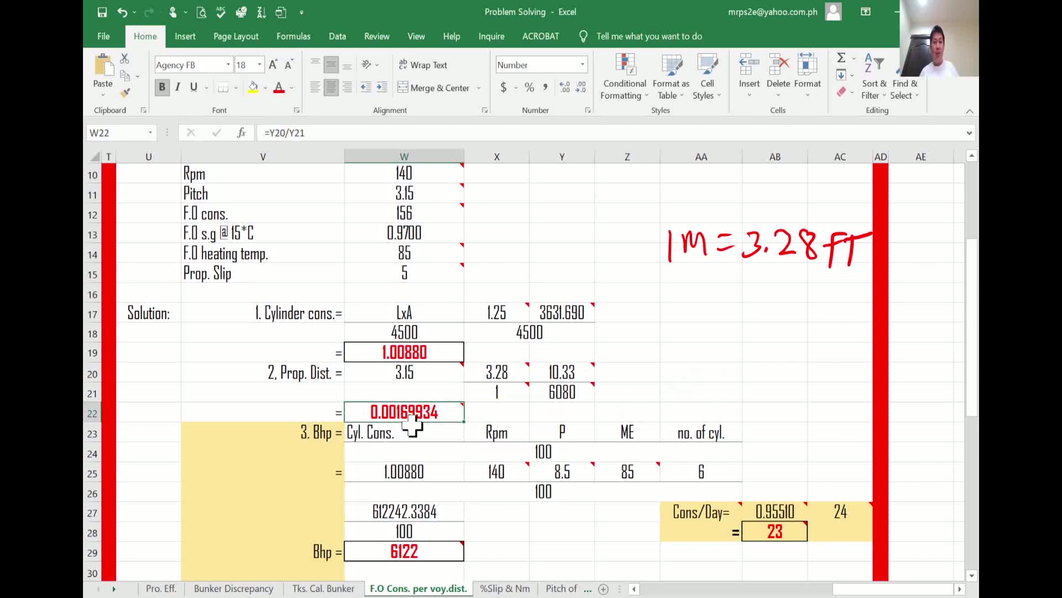
{"action": "left_click", "coordinate": [556, 134]}
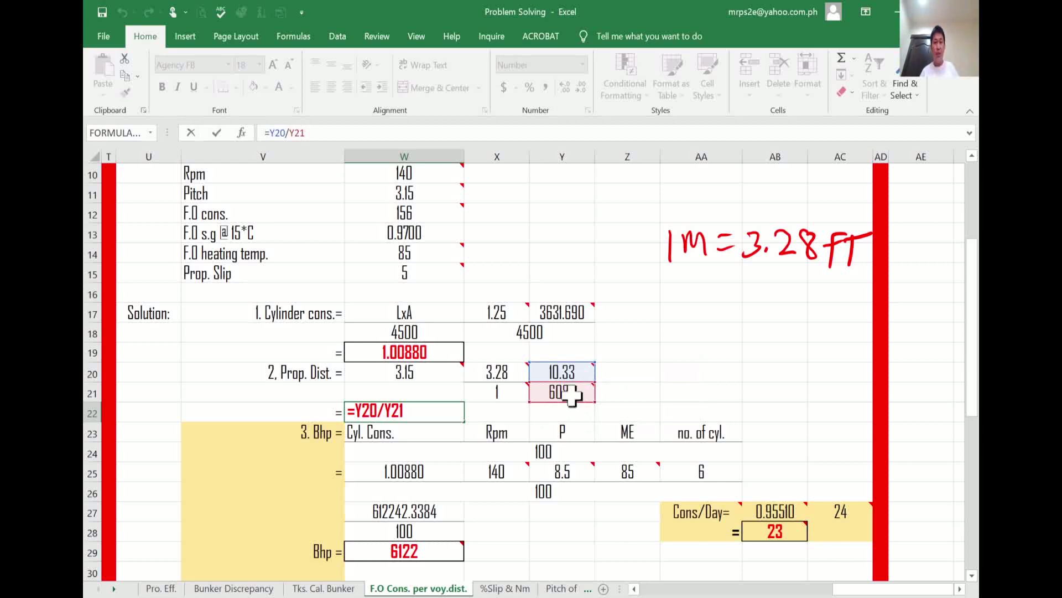
{"action": "mouse_move", "coordinate": [576, 393]}
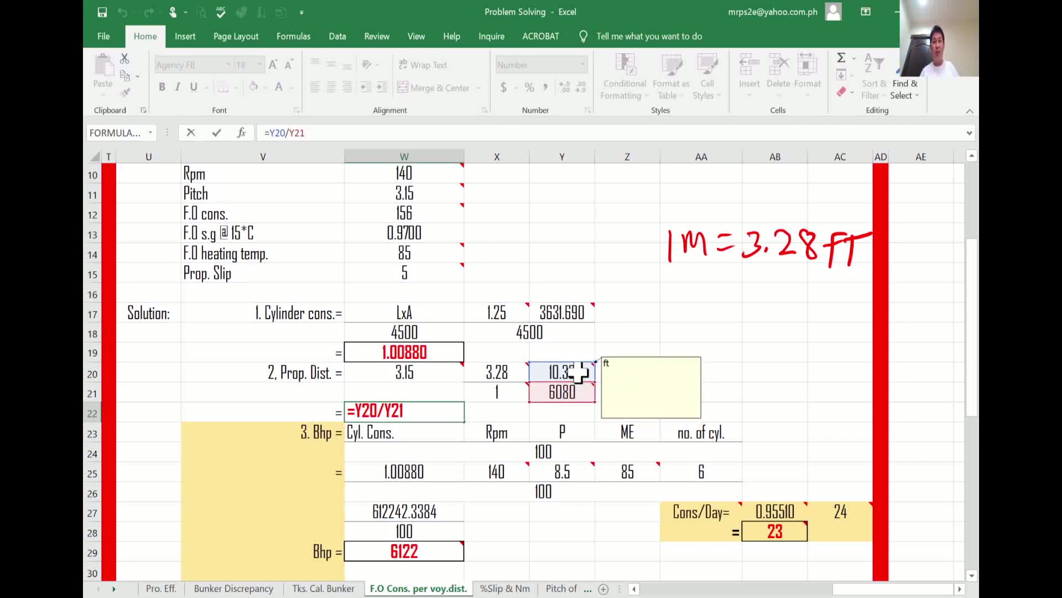
{"action": "left_click_drag", "start_coordinate": [648, 407], "coordinate": [651, 400]}
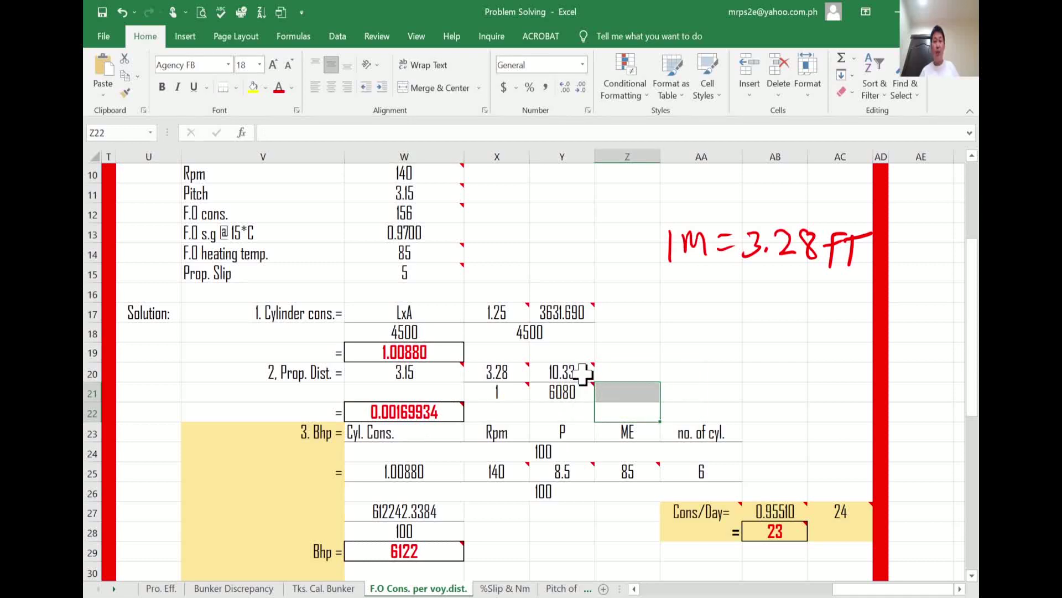
{"action": "left_click", "coordinate": [443, 412]}
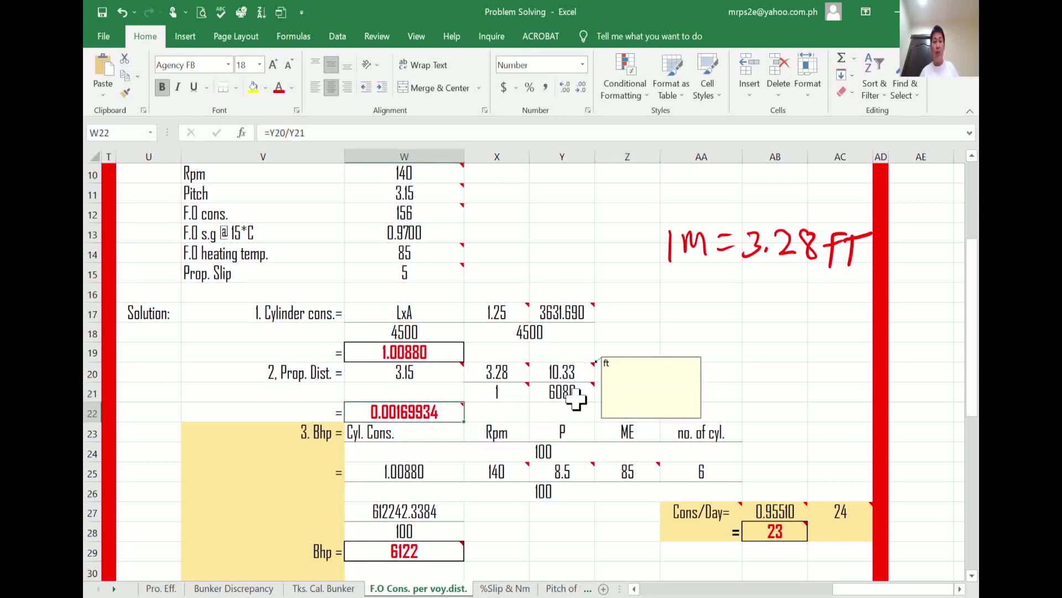
{"action": "mouse_move", "coordinate": [576, 397]}
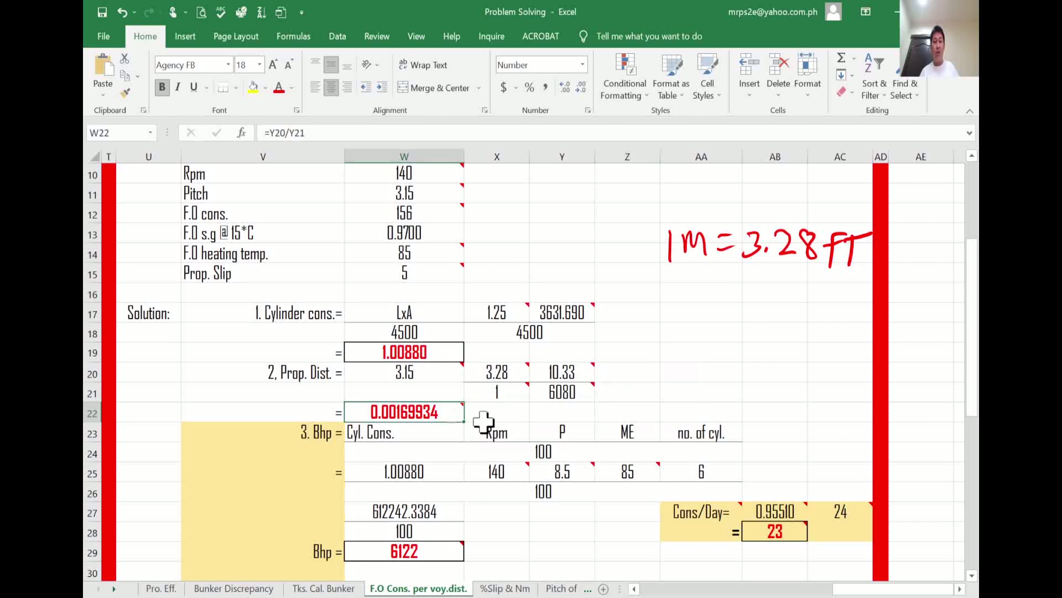
{"action": "mouse_move", "coordinate": [441, 412]}
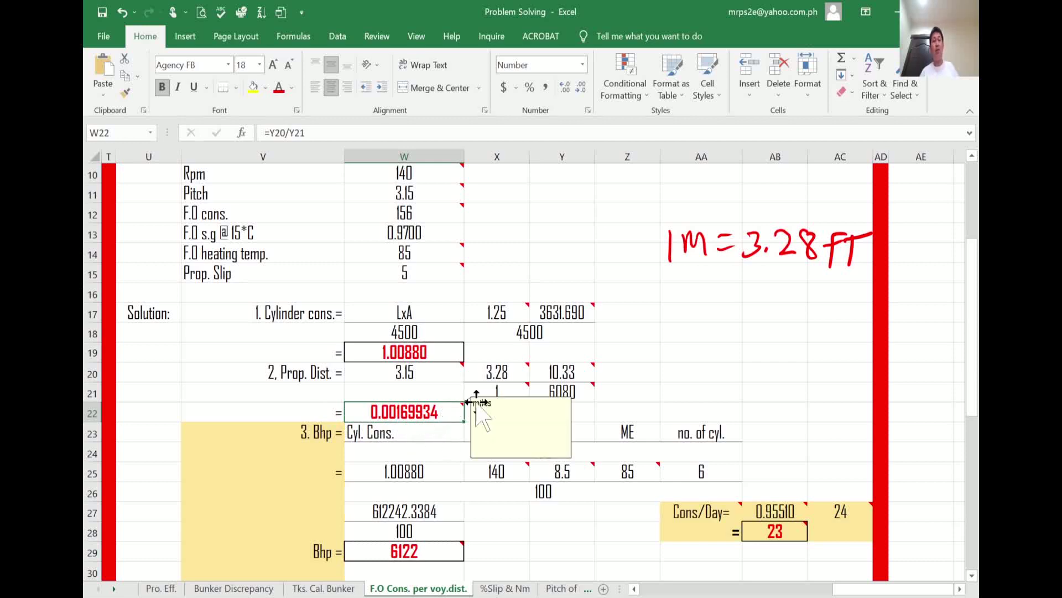
- Erase the handwritten red metre-to-feet conversion note and save the workbook
{"action": "left_click", "coordinate": [792, 388]}
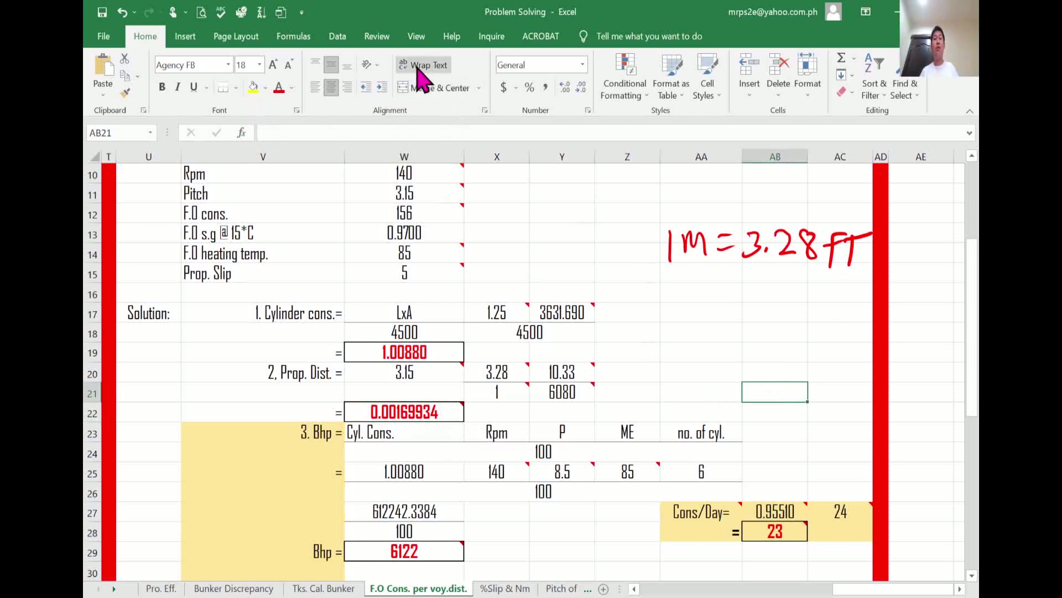
{"action": "left_click", "coordinate": [378, 35]}
{"action": "left_click", "coordinate": [794, 89]}
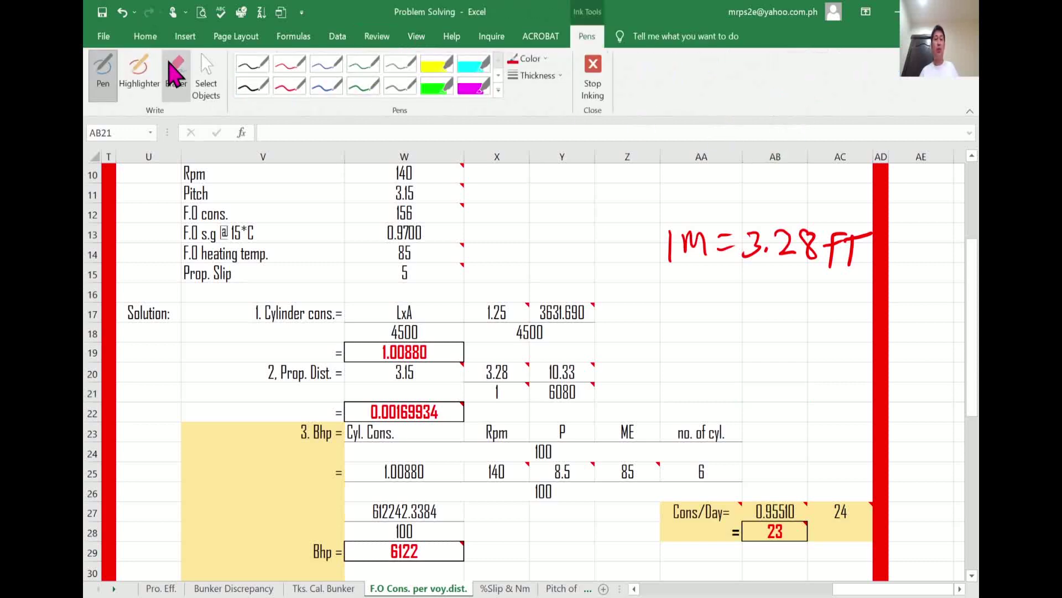
{"action": "left_click", "coordinate": [170, 71]}
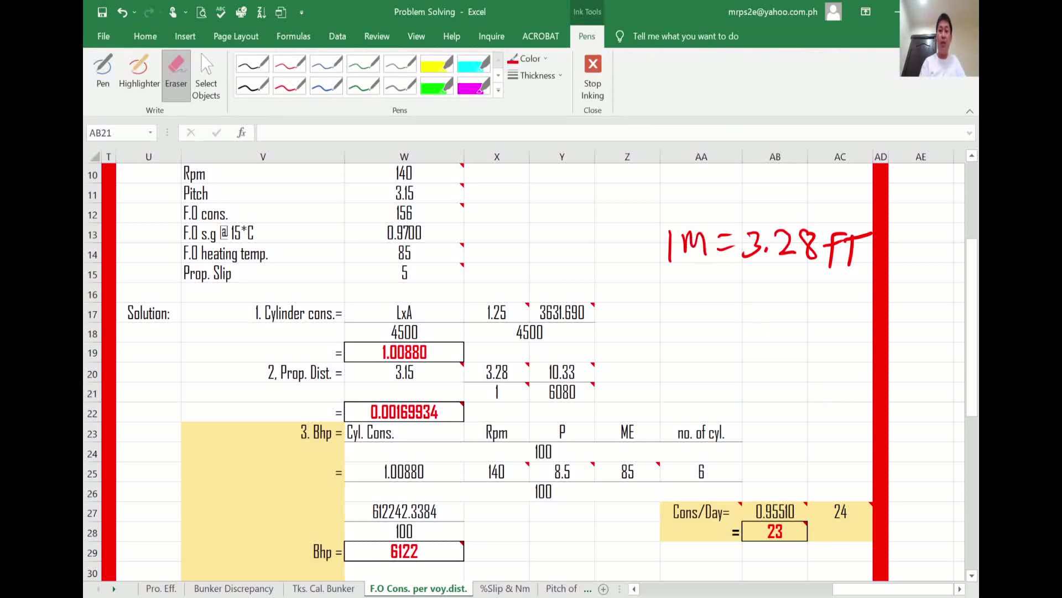
{"action": "mouse_move", "coordinate": [670, 248]}
{"action": "left_mouse_down"}
{"action": "mouse_move", "coordinate": [688, 228]}
{"action": "mouse_move", "coordinate": [764, 226]}
{"action": "mouse_move", "coordinate": [830, 244]}
{"action": "mouse_move", "coordinate": [855, 235]}
{"action": "left_mouse_up"}
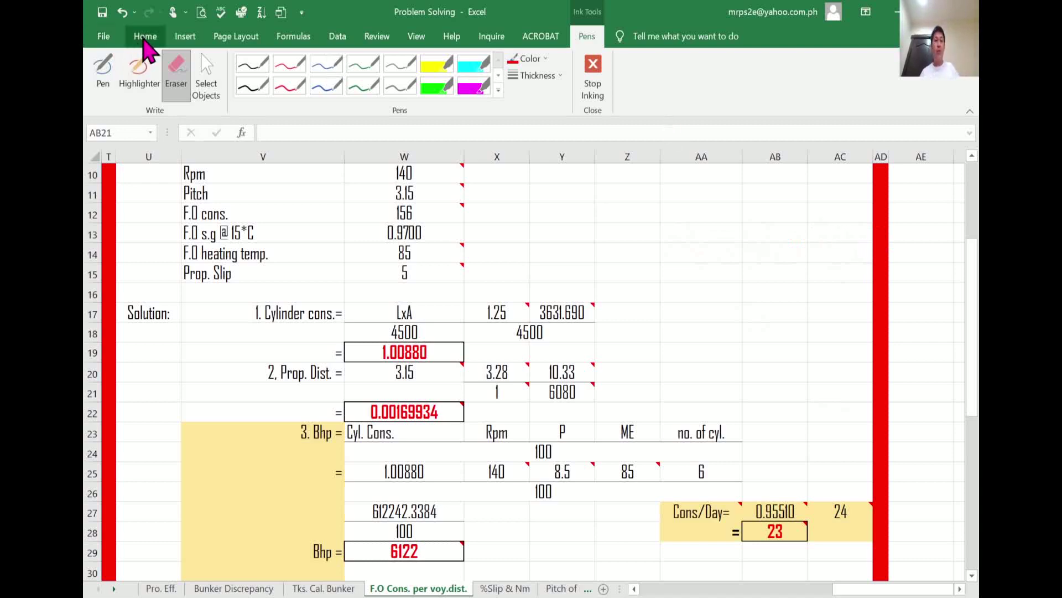
{"action": "left_click", "coordinate": [143, 41]}
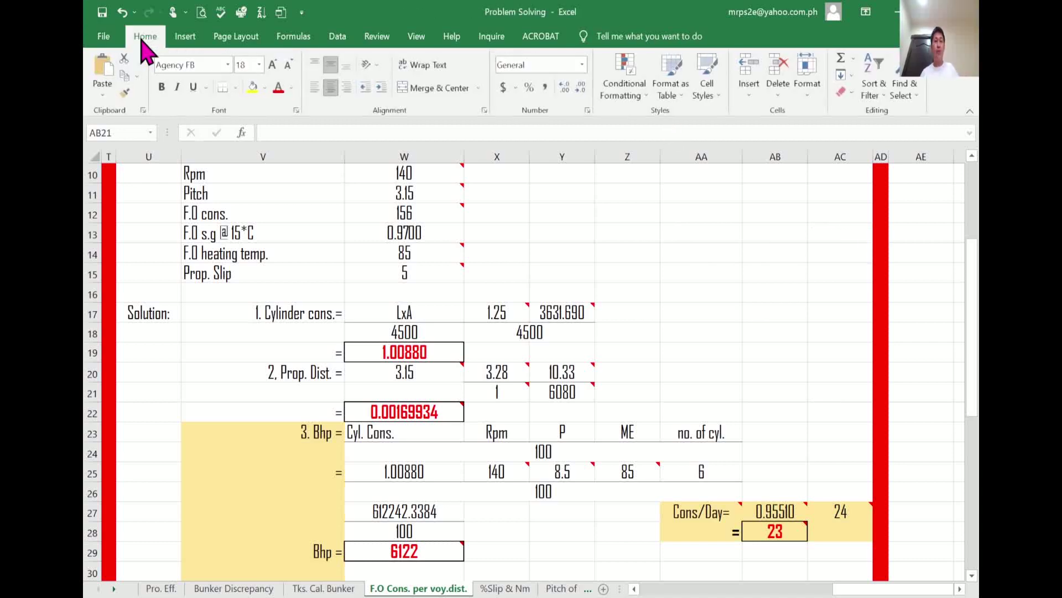
{"action": "left_click", "coordinate": [105, 18]}
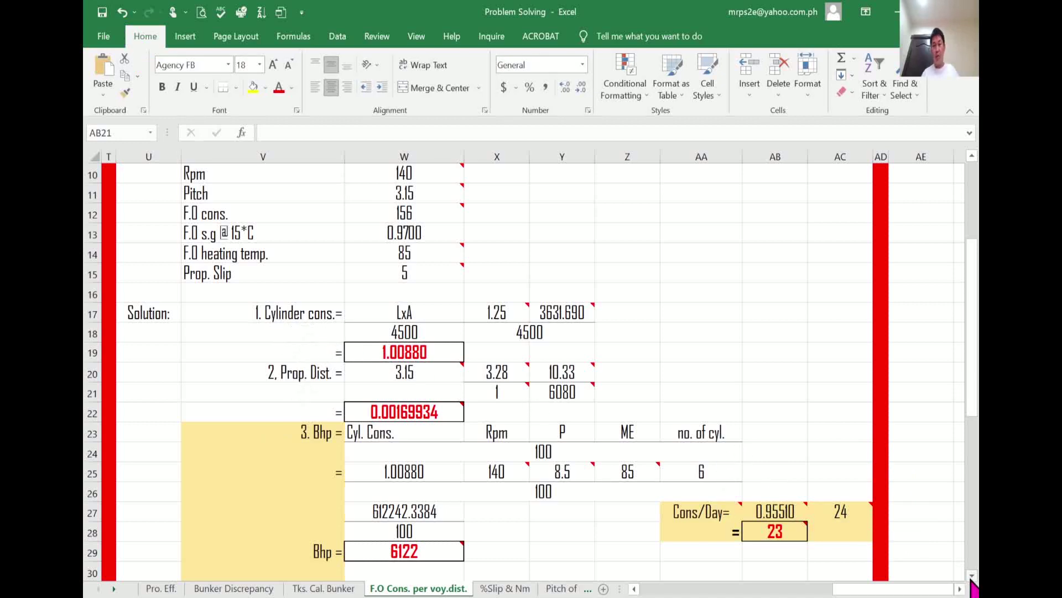
- Examine the Bhp calculation in rows 23 to 29 and the fuel oil consumption and propeller distance rows beneath it
{"action": "scroll", "coordinate": [973, 588], "scroll_direction": "down", "scroll_amount": 1}
{"action": "scroll", "coordinate": [972, 586], "scroll_direction": "down", "scroll_amount": 1}
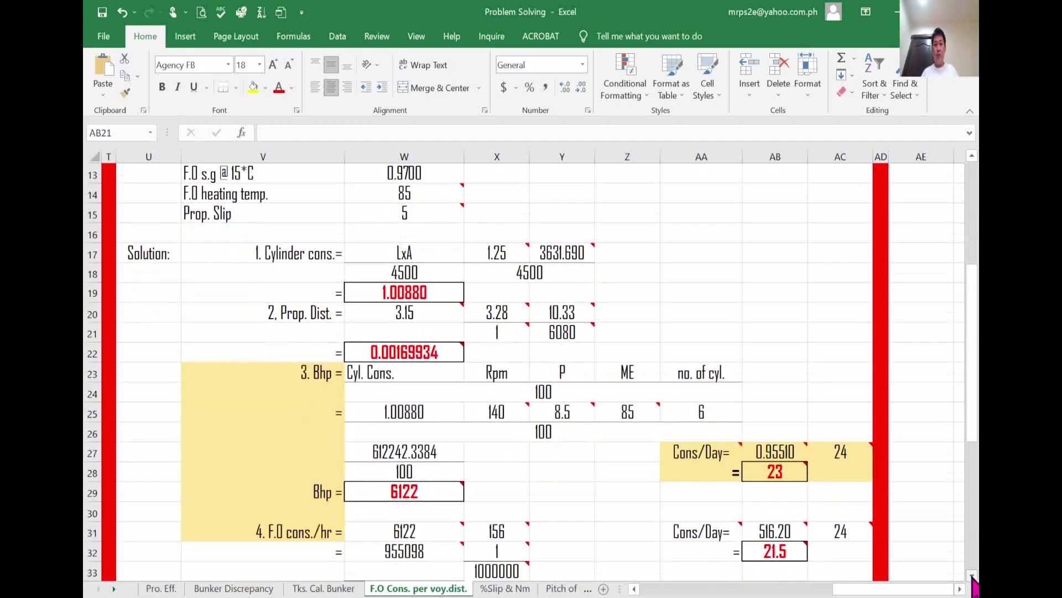
{"action": "left_click", "coordinate": [973, 577]}
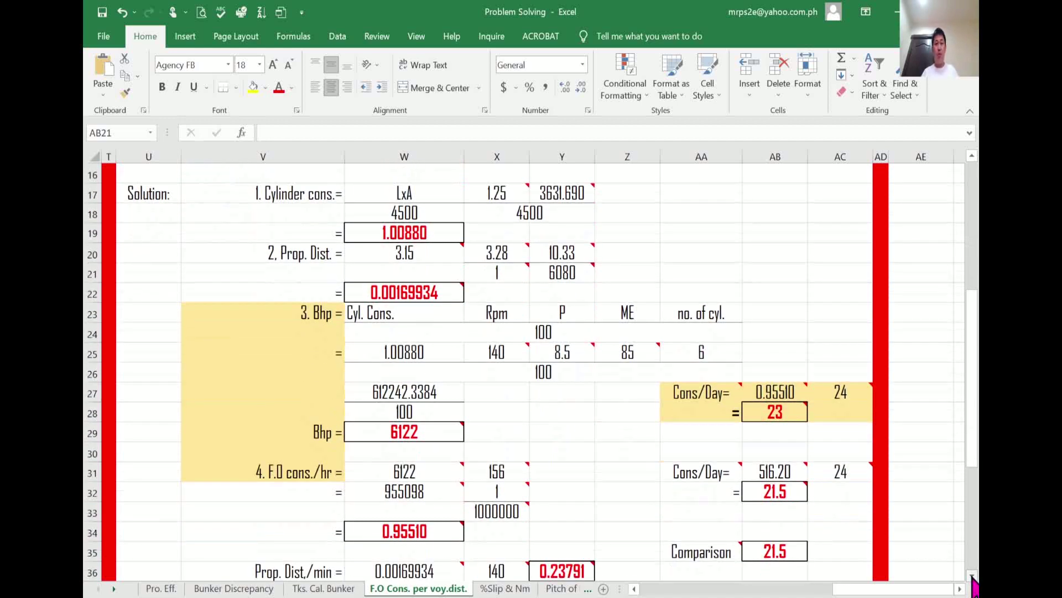
{"action": "left_click", "coordinate": [973, 576]}
{"action": "left_click", "coordinate": [972, 577]}
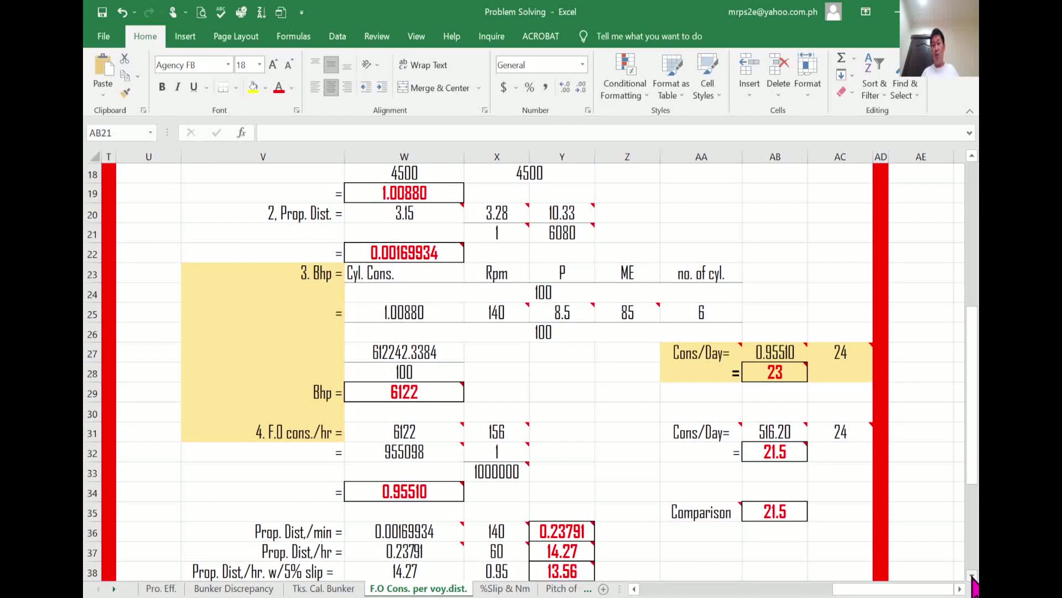
{"action": "left_click", "coordinate": [972, 577]}
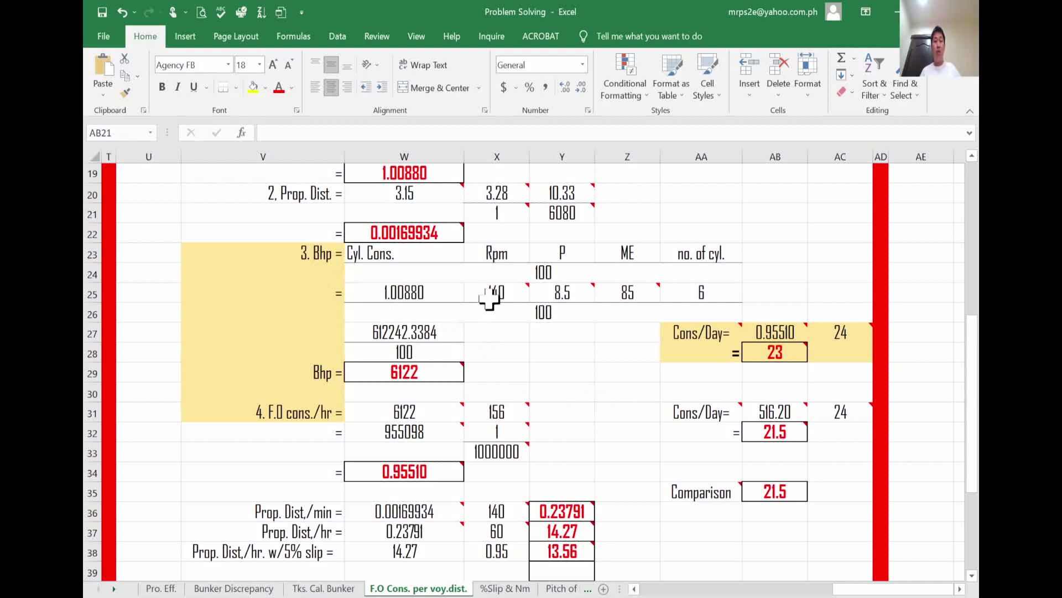
- Review the given data in rows 4 to 15 and trace which values feed the Bhp formula in rows 23 to 29
{"action": "scroll", "coordinate": [941, 379], "scroll_direction": "up", "scroll_amount": 6}
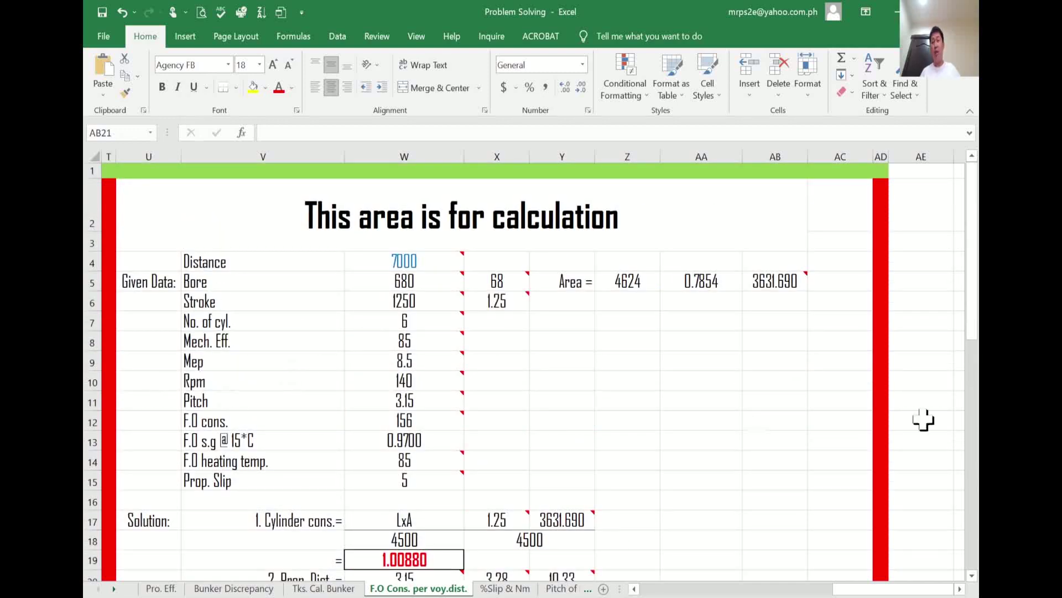
{"action": "left_click_drag", "start_coordinate": [974, 321], "coordinate": [976, 335]}
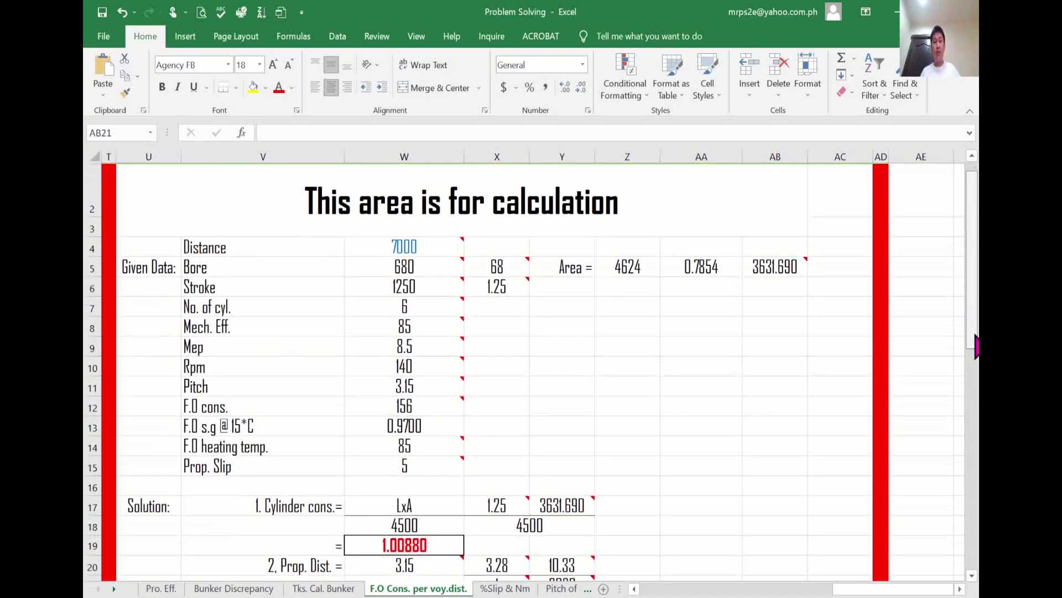
{"action": "scroll", "coordinate": [923, 559], "scroll_direction": "down", "scroll_amount": 2}
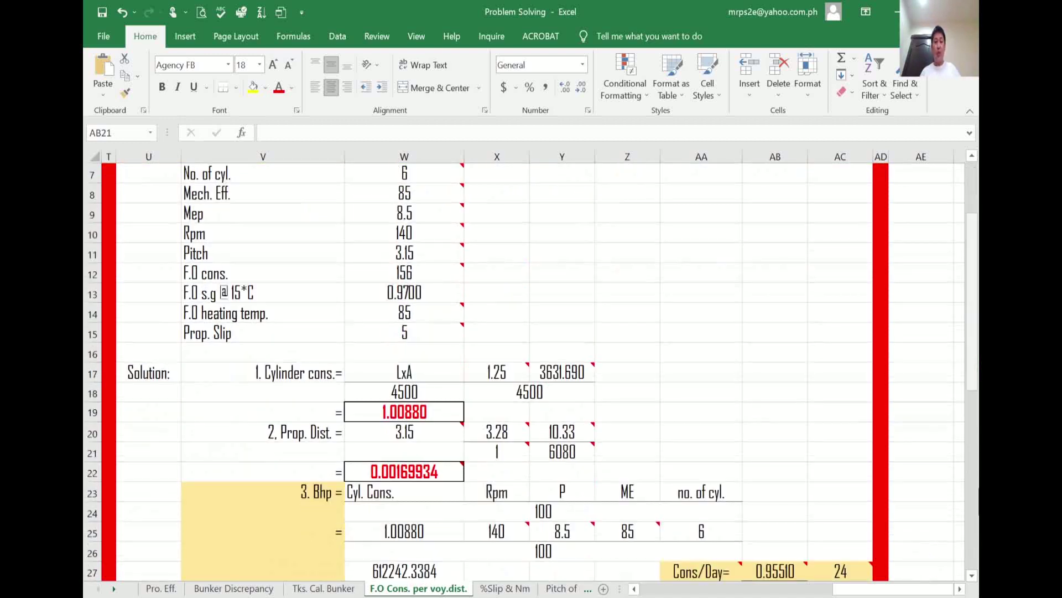
{"action": "left_click", "coordinate": [972, 576]}
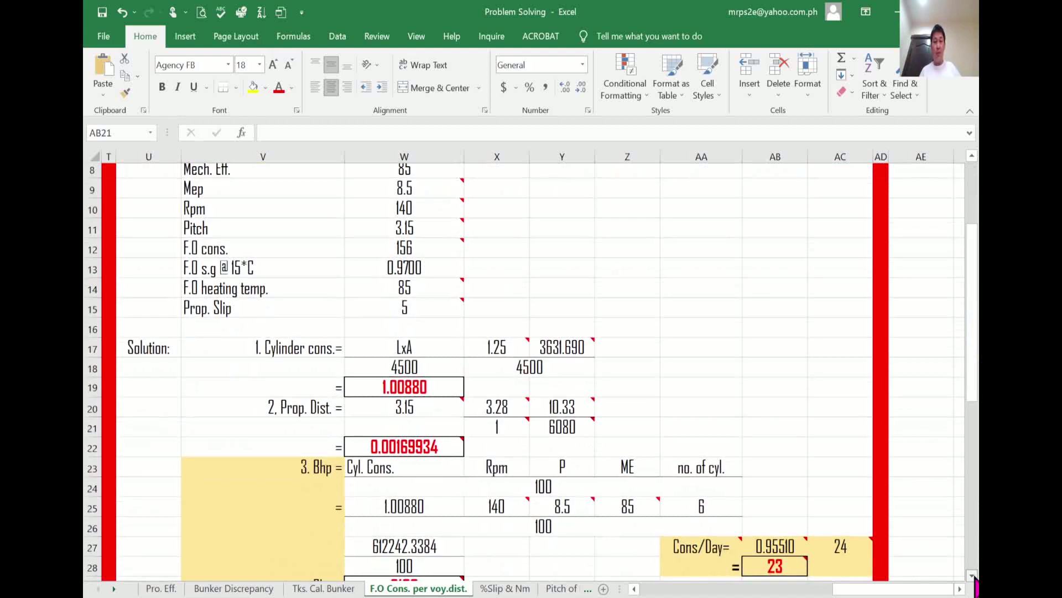
{"action": "scroll", "coordinate": [975, 580], "scroll_direction": "down", "scroll_amount": 2}
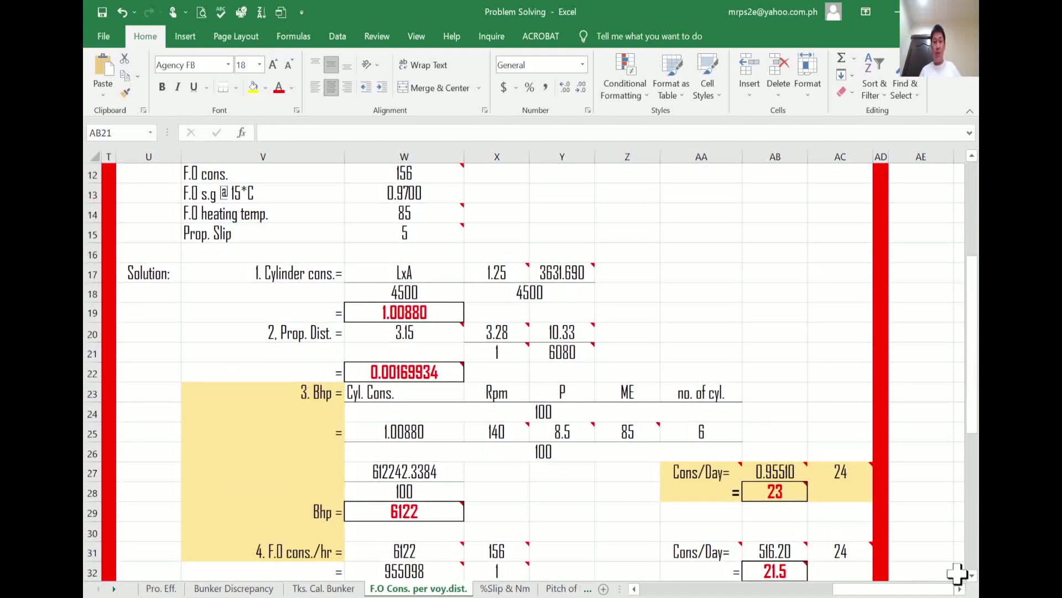
{"action": "scroll", "coordinate": [976, 585], "scroll_direction": "down", "scroll_amount": 2}
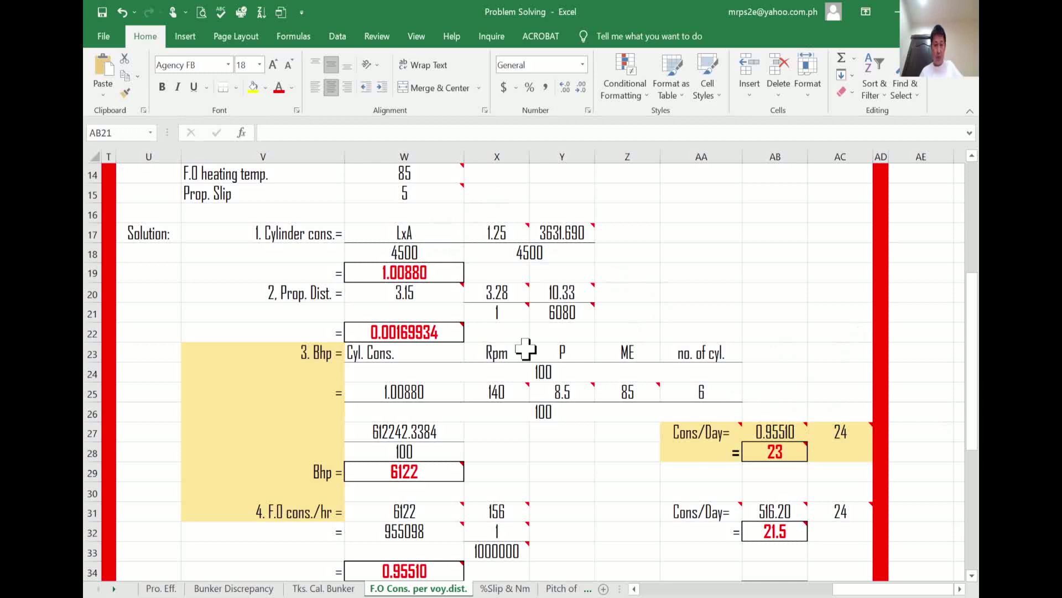
{"action": "left_click", "coordinate": [972, 574]}
{"action": "left_click", "coordinate": [973, 574]}
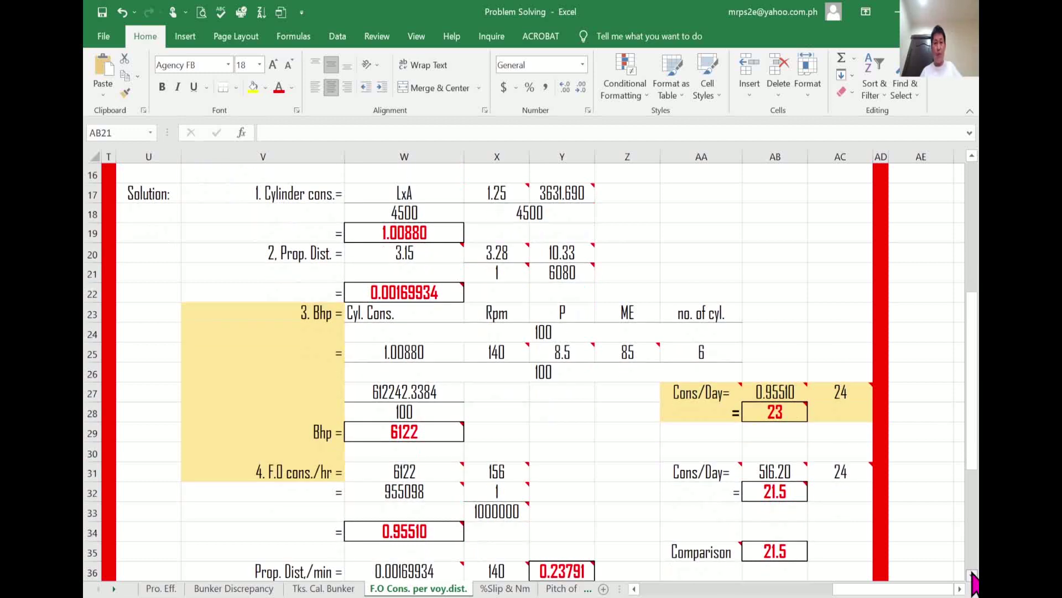
{"action": "left_click", "coordinate": [972, 574]}
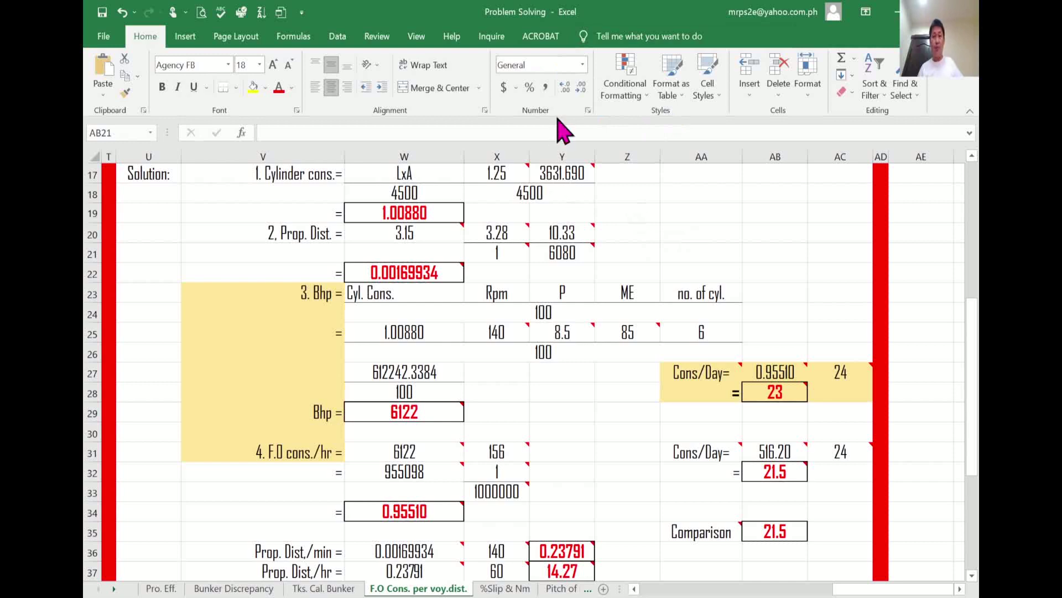
- Ink red multiplication marks between the factors of the Bhp formula in rows 23 and 25
{"action": "left_click", "coordinate": [380, 41]}
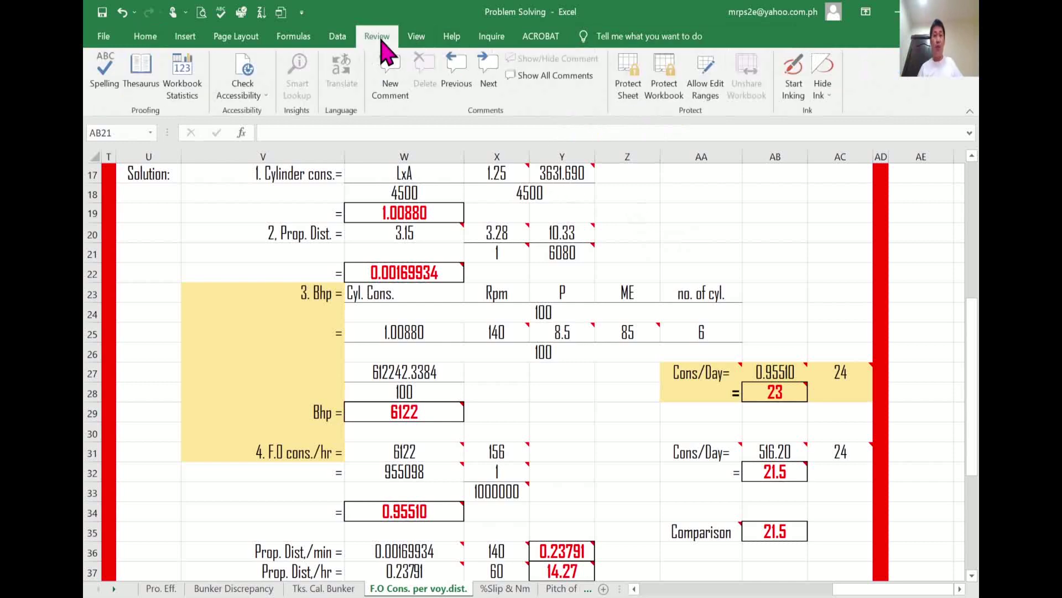
{"action": "left_click", "coordinate": [794, 72]}
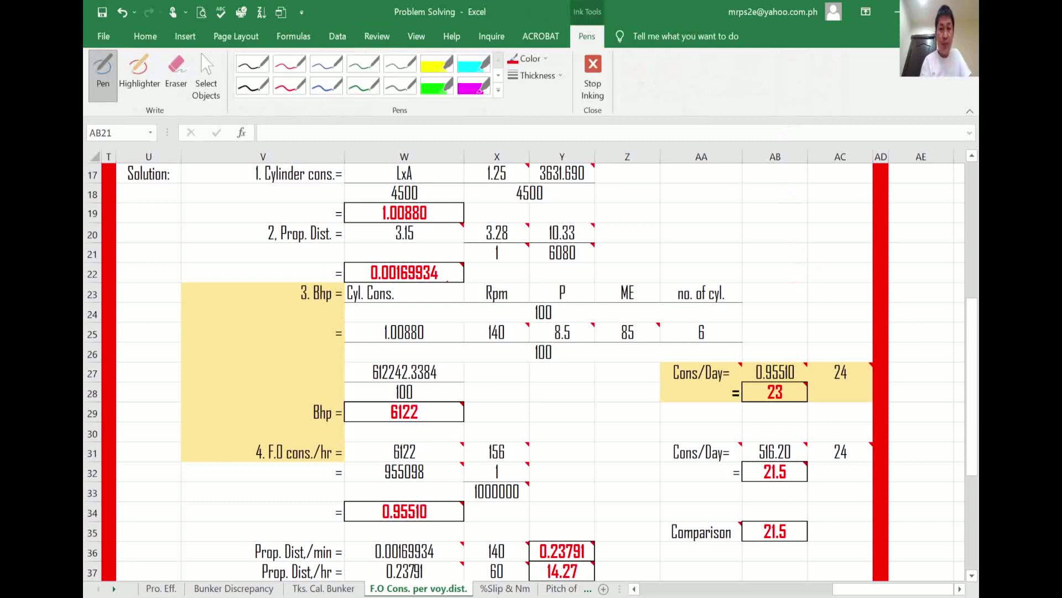
{"action": "left_click_drag", "start_coordinate": [447, 282], "coordinate": [426, 300]}
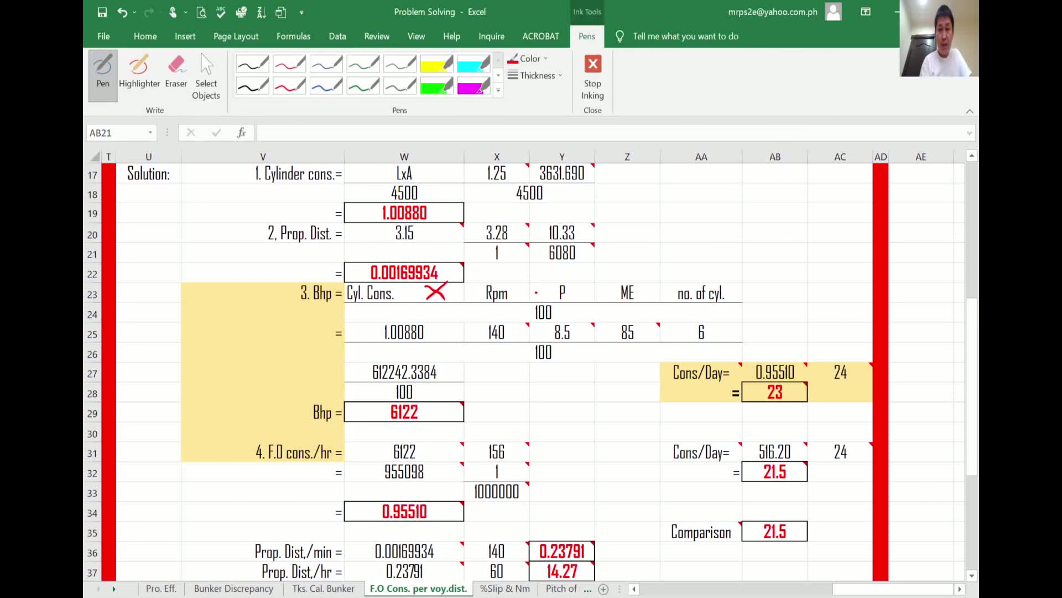
{"action": "left_click_drag", "start_coordinate": [543, 286], "coordinate": [523, 298]}
{"action": "left_click_drag", "start_coordinate": [654, 288], "coordinate": [642, 299]}
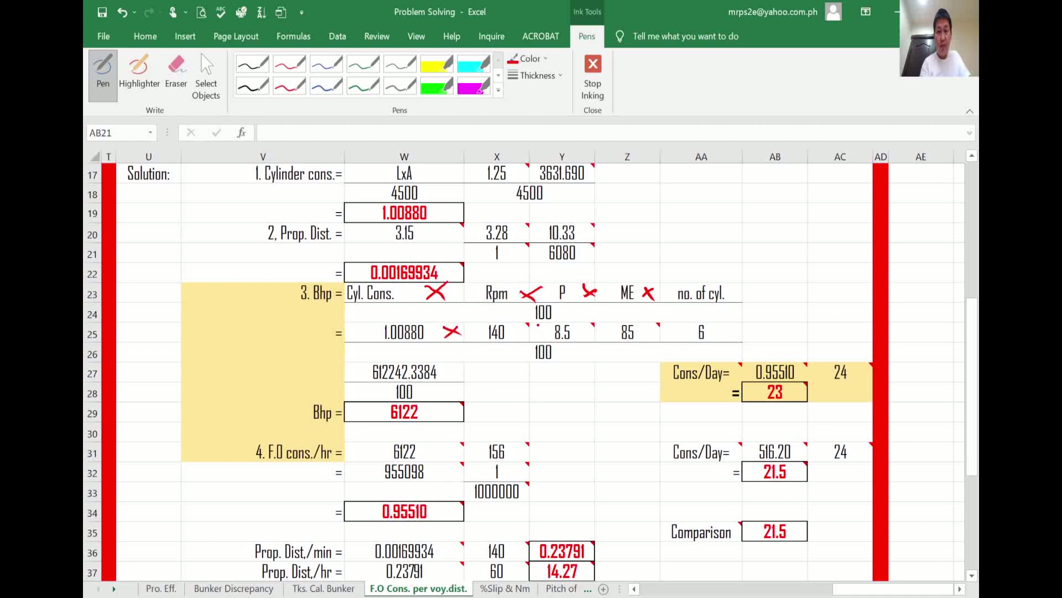
{"action": "mouse_move", "coordinate": [530, 329]}
{"action": "left_mouse_down"}
{"action": "mouse_move", "coordinate": [532, 338]}
{"action": "mouse_move", "coordinate": [603, 323]}
{"action": "left_mouse_up"}
{"action": "mouse_move", "coordinate": [679, 324]}
{"action": "left_mouse_down"}
{"action": "mouse_move", "coordinate": [666, 338]}
{"action": "mouse_move", "coordinate": [675, 339]}
{"action": "left_mouse_up"}
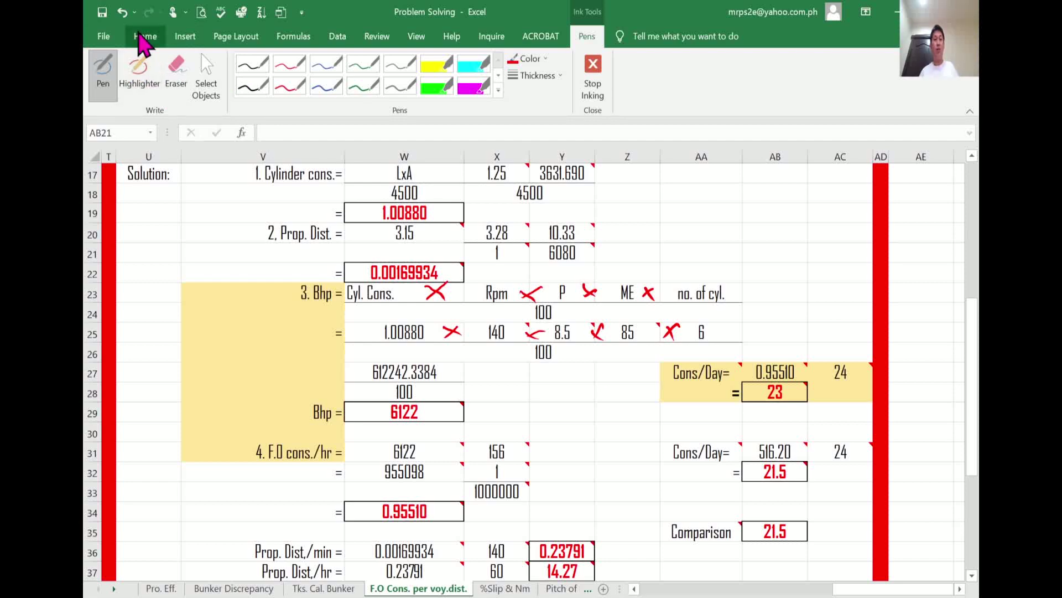
{"action": "left_click", "coordinate": [139, 36]}
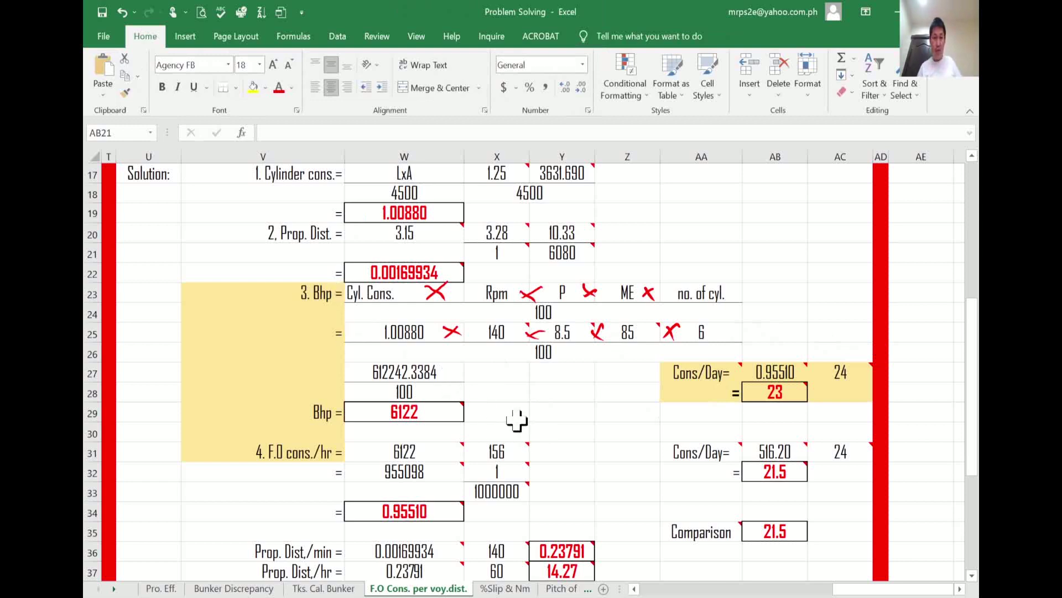
- Inspect the cylinder constant reference in W25 and trace the cells multiplied in the W27 formula
{"action": "left_click", "coordinate": [426, 333]}
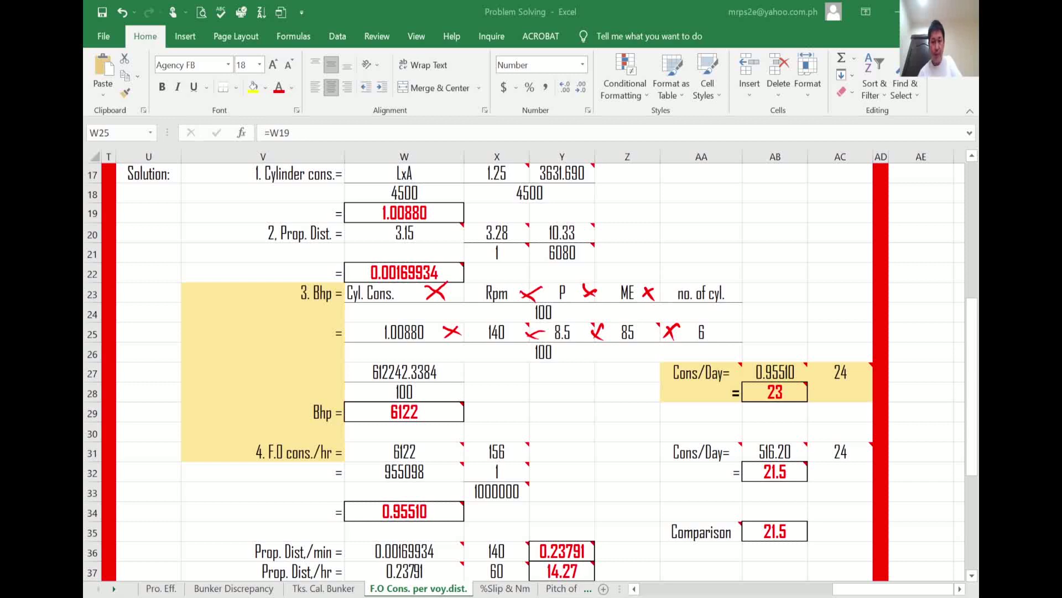
{"action": "left_click", "coordinate": [952, 483]}
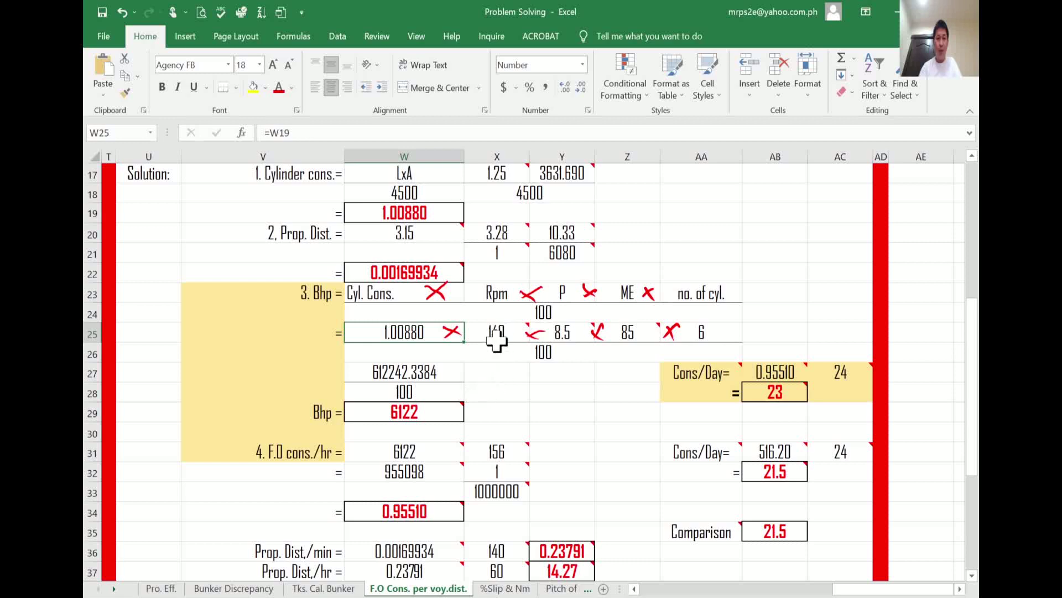
{"action": "mouse_move", "coordinate": [497, 336]}
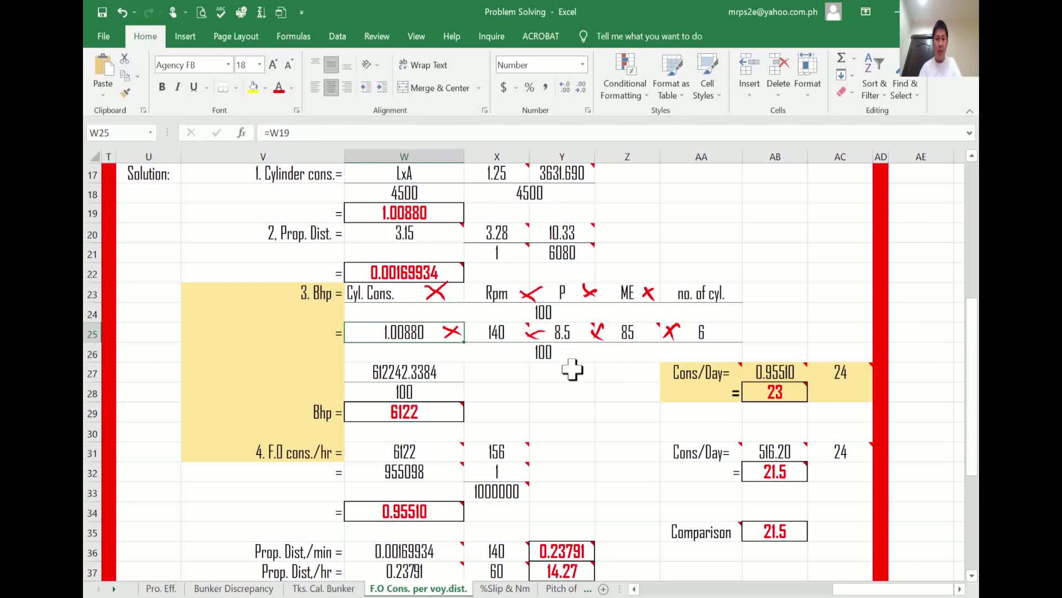
{"action": "left_click", "coordinate": [441, 370]}
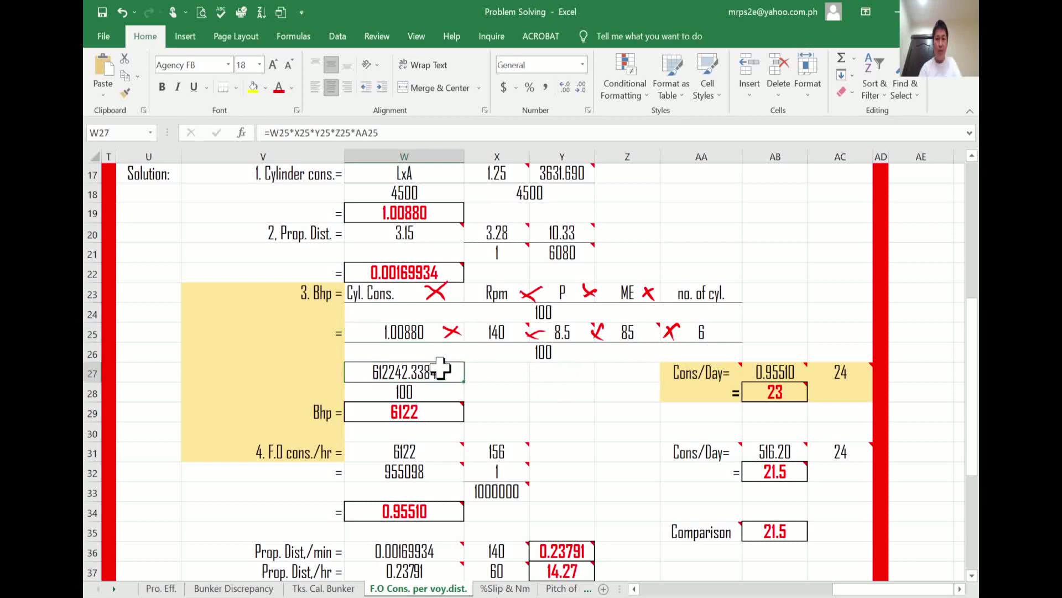
{"action": "triple_click", "coordinate": [474, 128]}
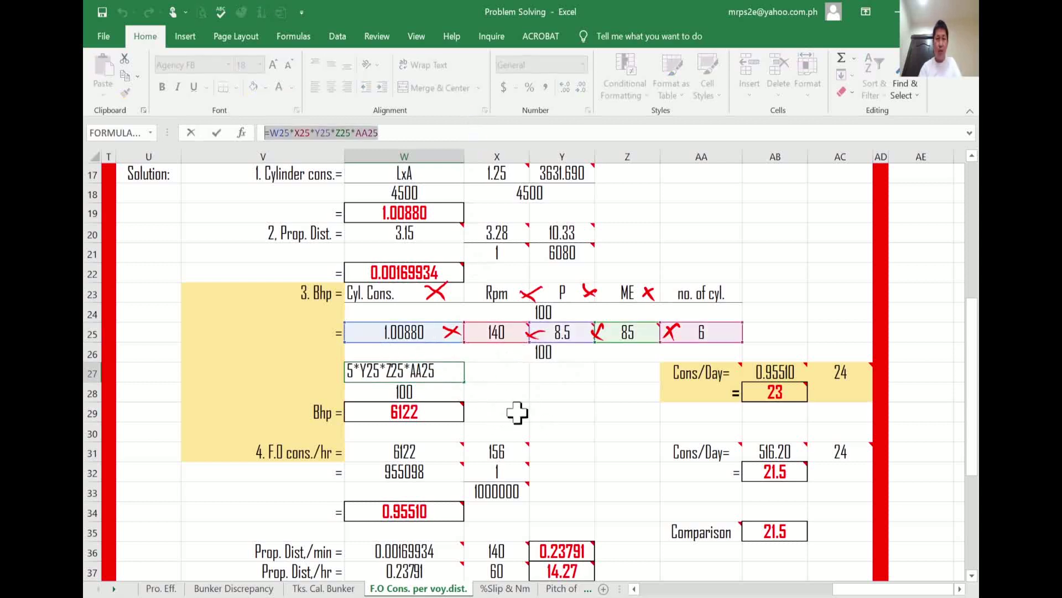
{"action": "type", "text": "="}
{"action": "left_click", "coordinate": [541, 393]}
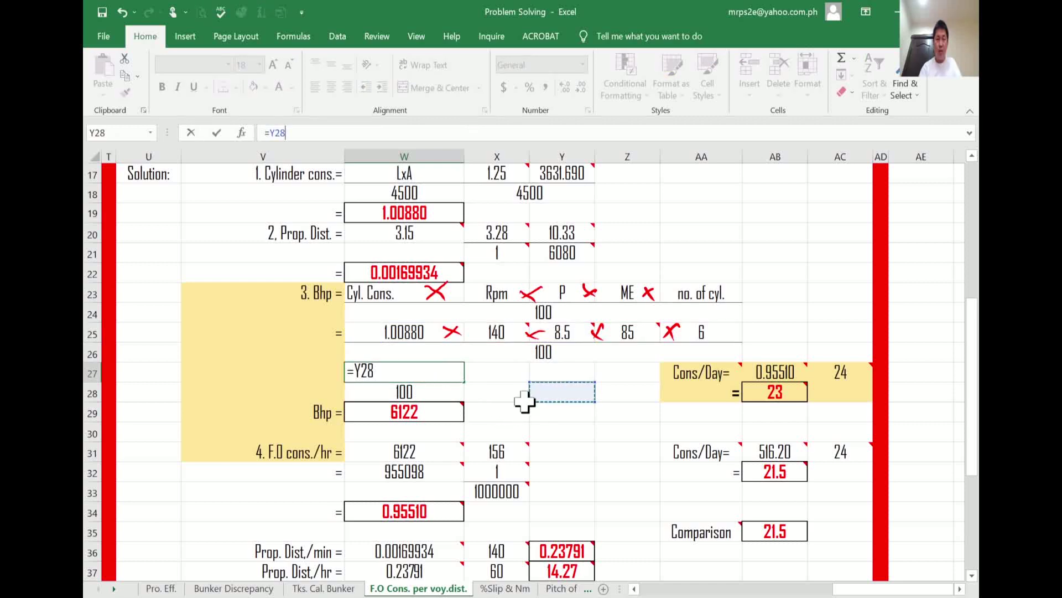
{"action": "key", "text": "Escape"}
{"action": "left_click", "coordinate": [557, 410]}
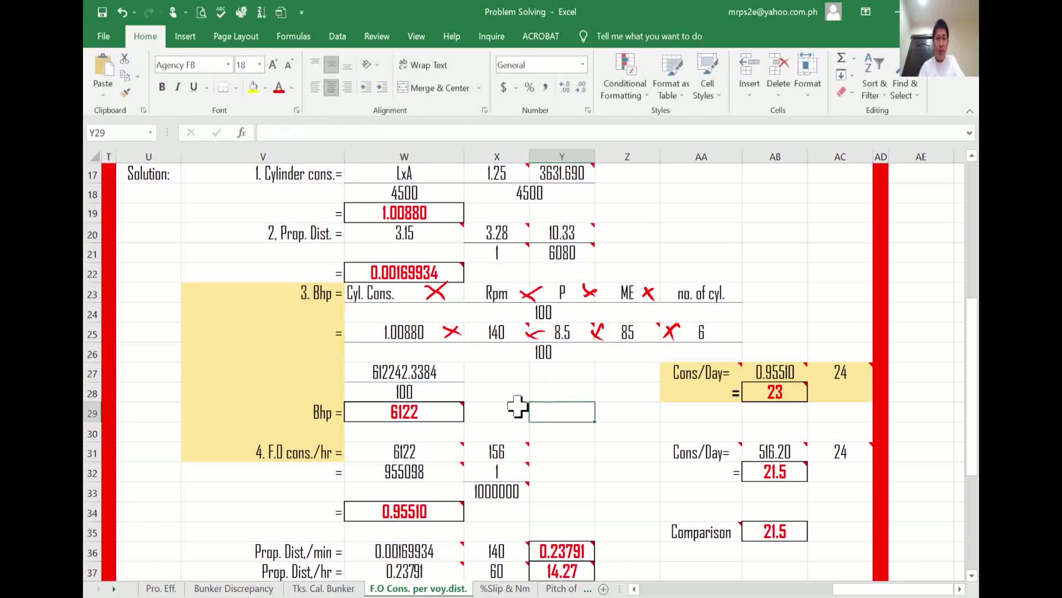
- Review the Bhp division in column W, from the product in W27 and divisor in W28 to the result in W29
{"action": "left_click", "coordinate": [422, 390]}
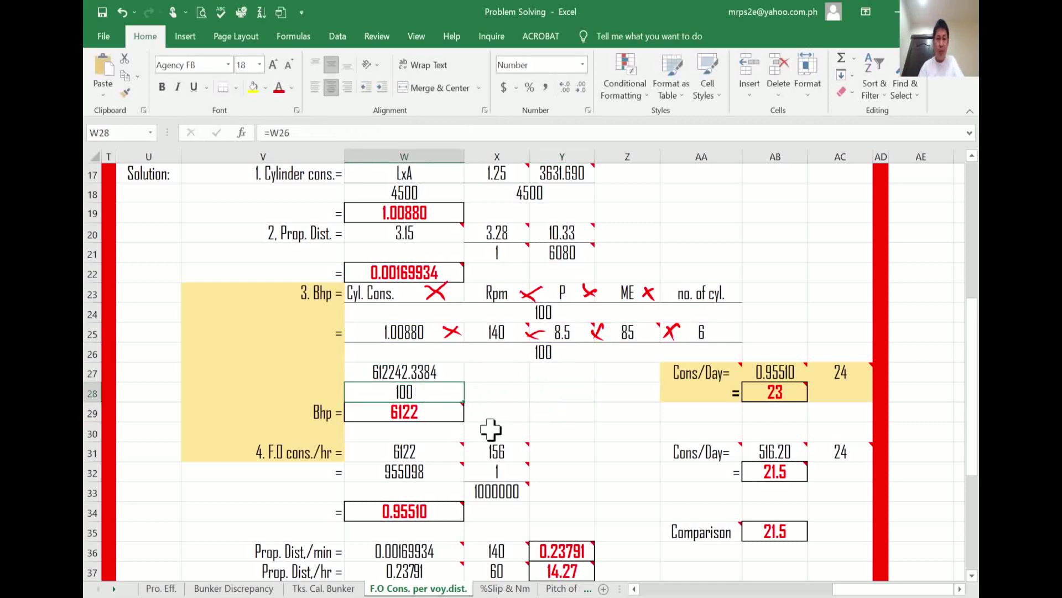
{"action": "left_click", "coordinate": [424, 371]}
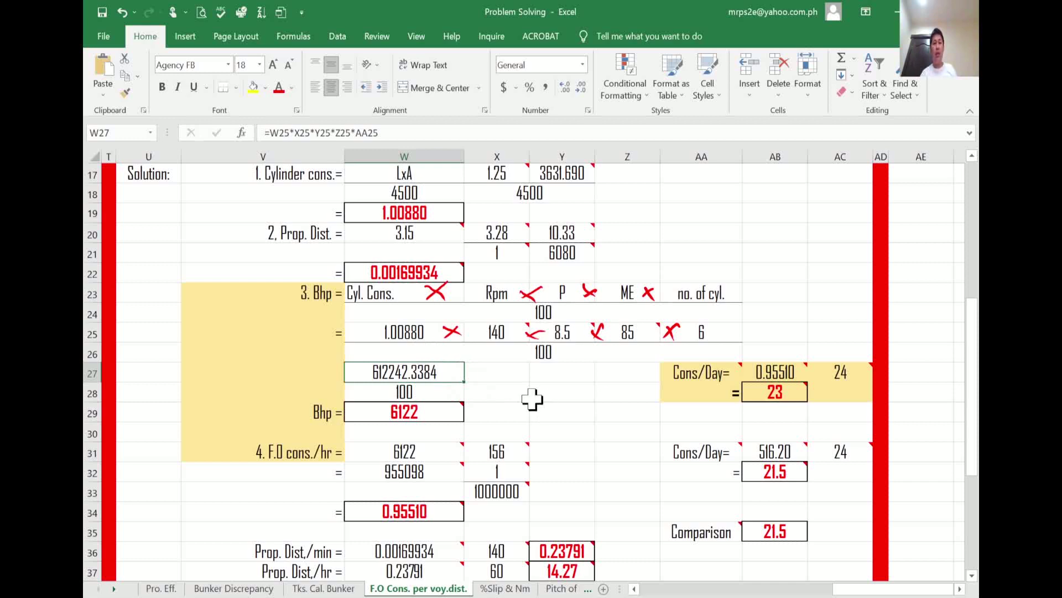
{"action": "mouse_move", "coordinate": [441, 393]}
{"action": "left_click", "coordinate": [486, 370]}
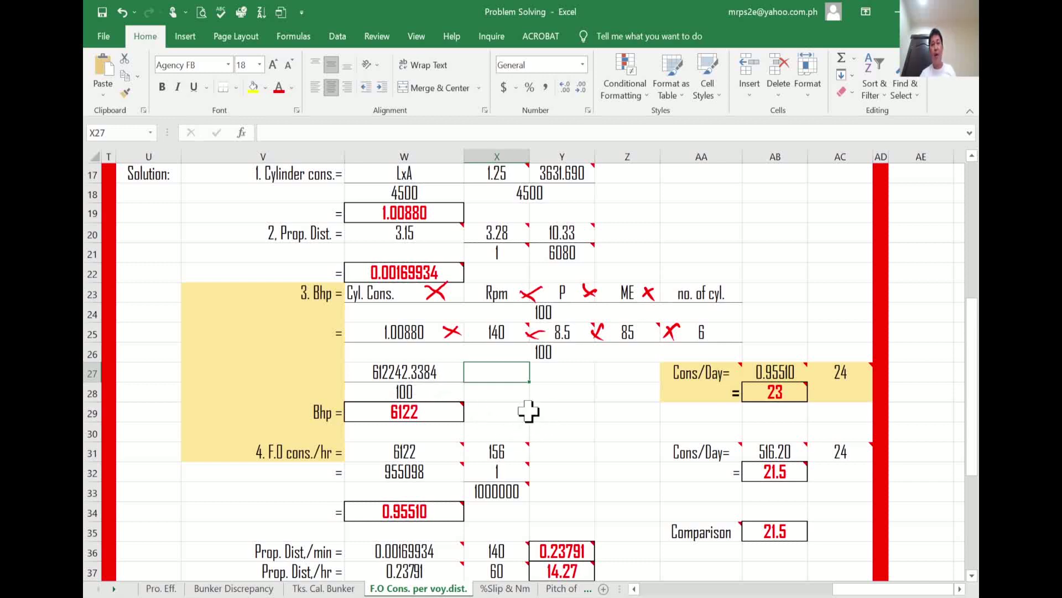
{"action": "mouse_move", "coordinate": [440, 425]}
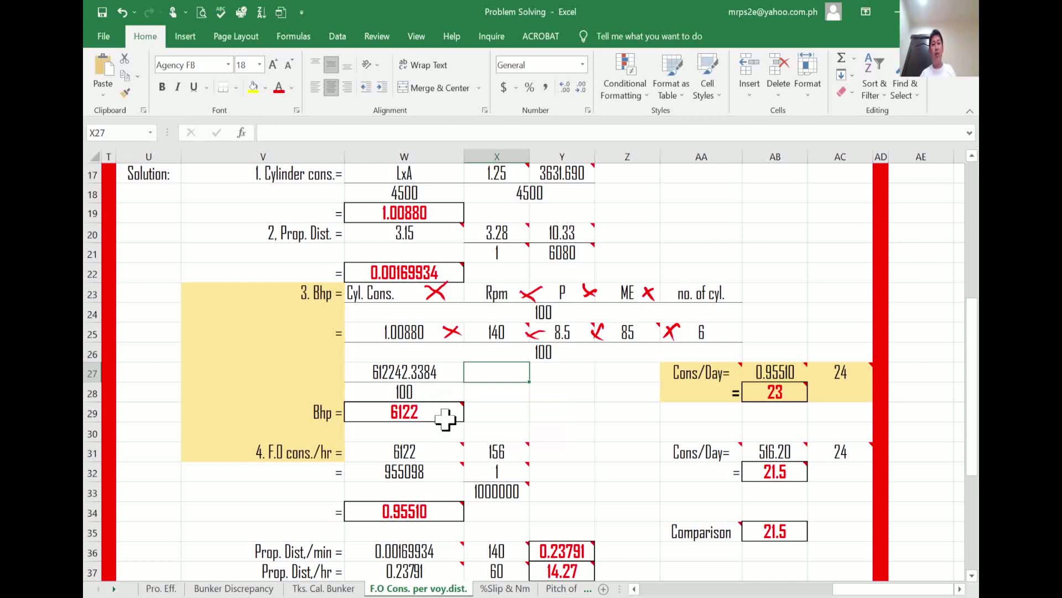
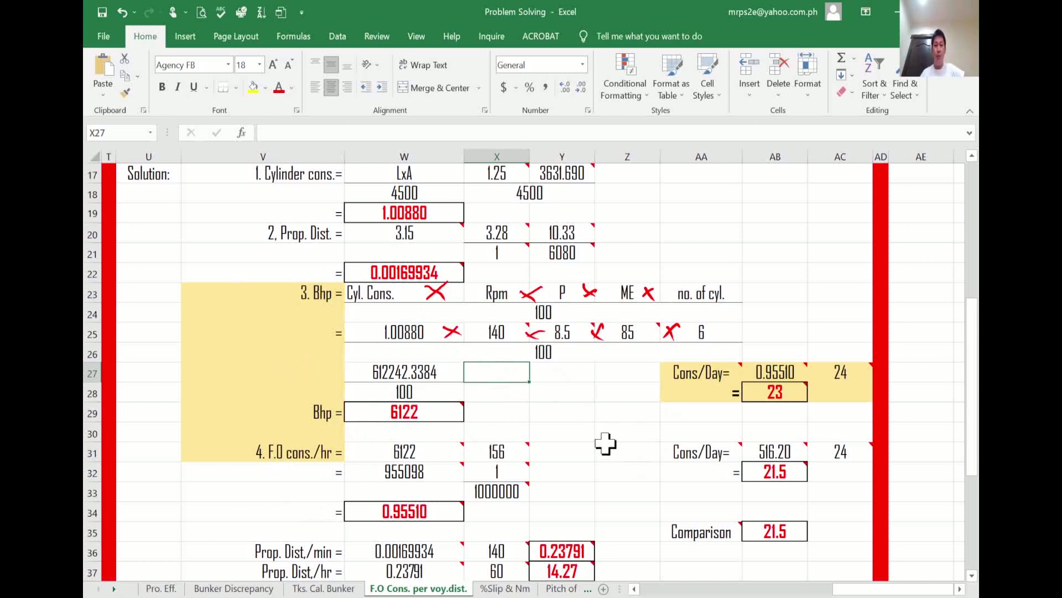
- Inspect the Bhp reference in W31 and the unit notes on the fuel oil consumption per hour cells
{"action": "scroll", "coordinate": [606, 443], "scroll_direction": "down", "scroll_amount": 1}
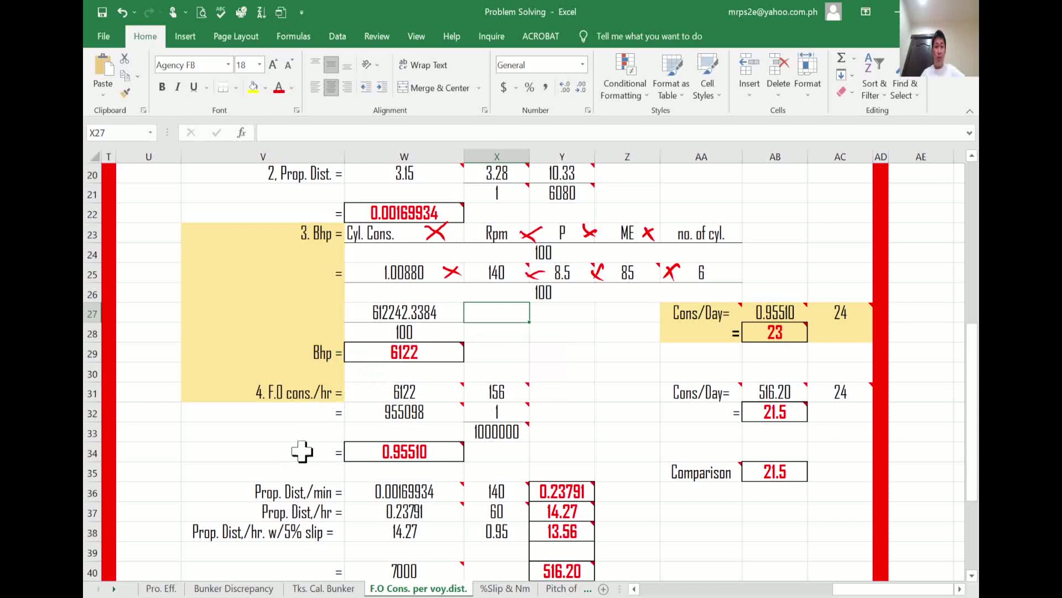
{"action": "left_click", "coordinate": [419, 393]}
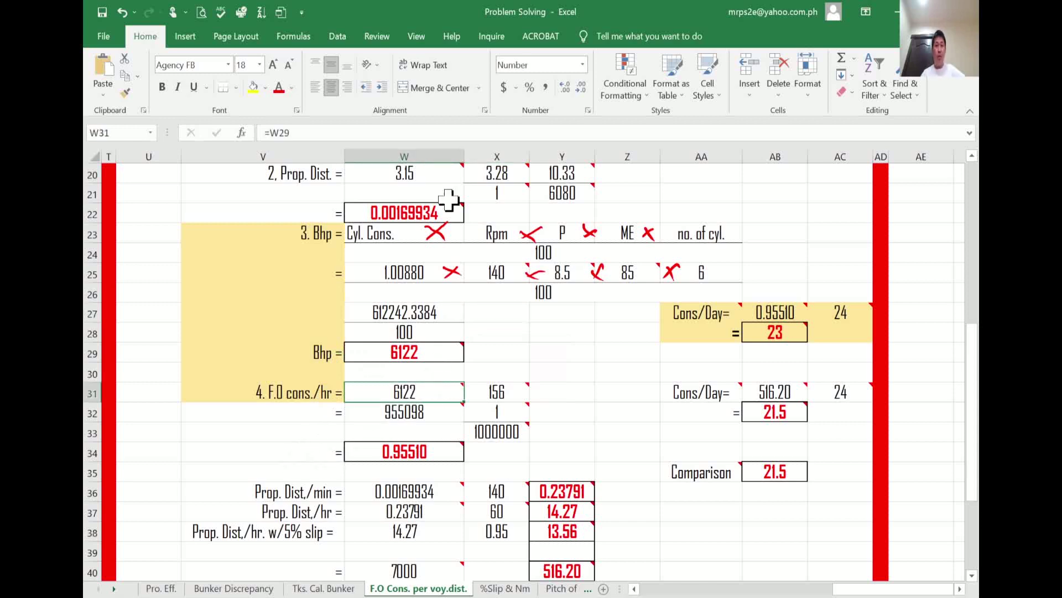
{"action": "left_click", "coordinate": [438, 133]}
{"action": "left_click", "coordinate": [613, 470]}
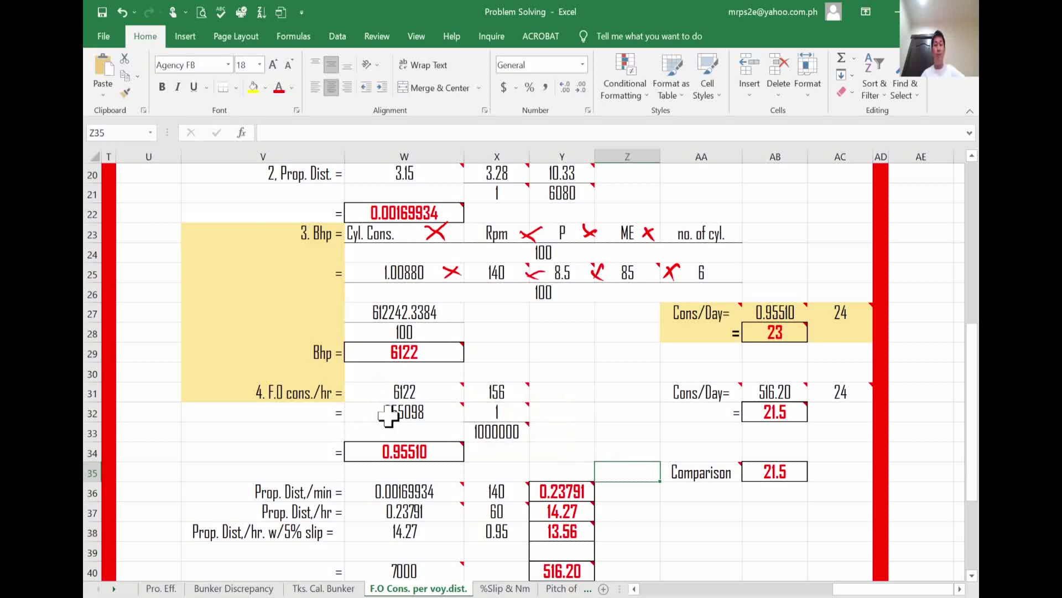
{"action": "mouse_move", "coordinate": [438, 388]}
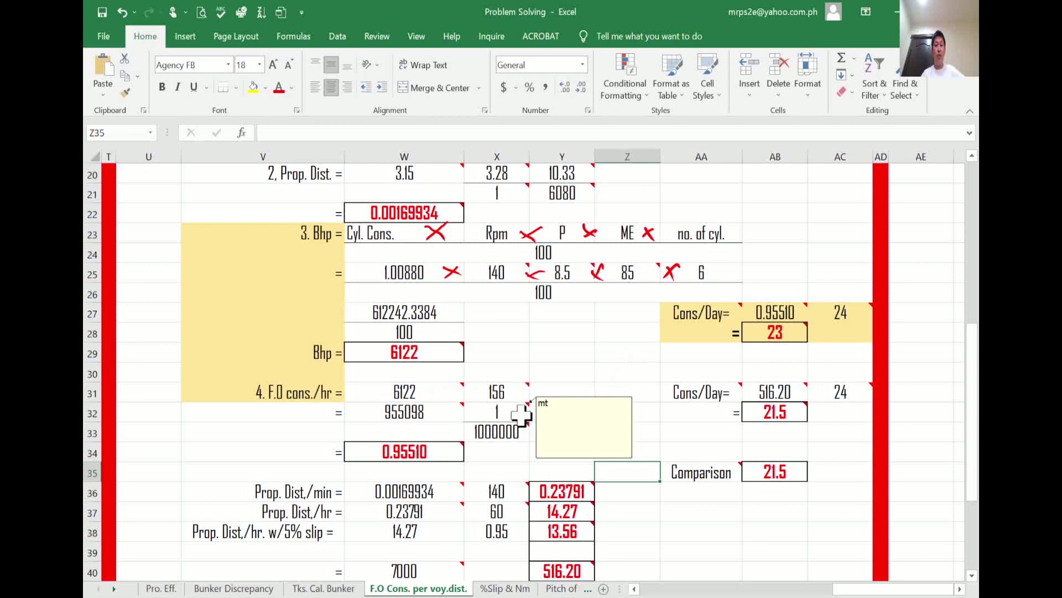
{"action": "mouse_move", "coordinate": [505, 394]}
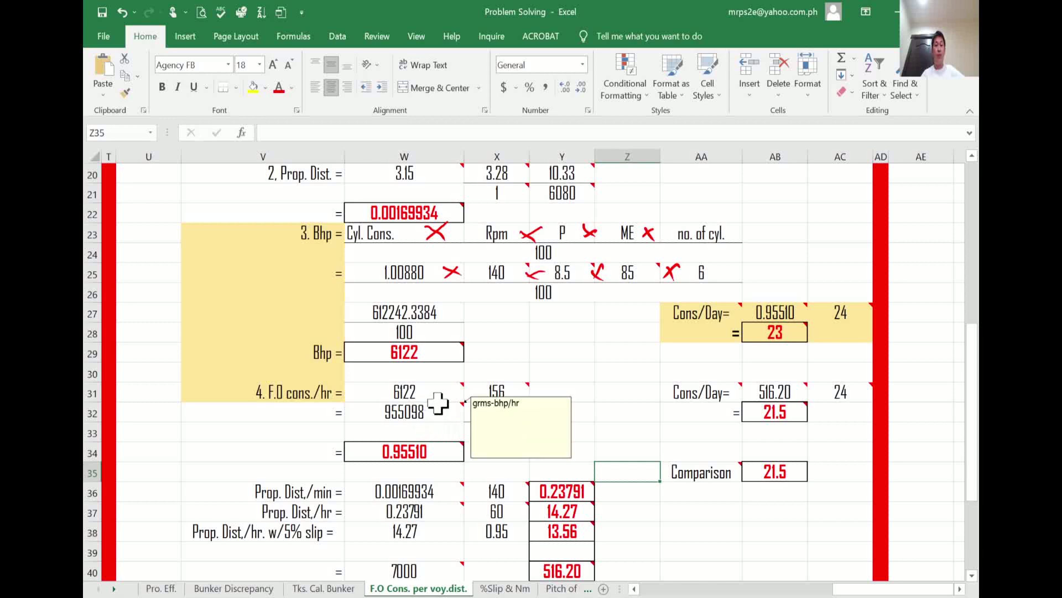
- Trace the cells used by the hourly fuel consumption formula in W34 and check the reference in X31
{"action": "left_click", "coordinate": [435, 453]}
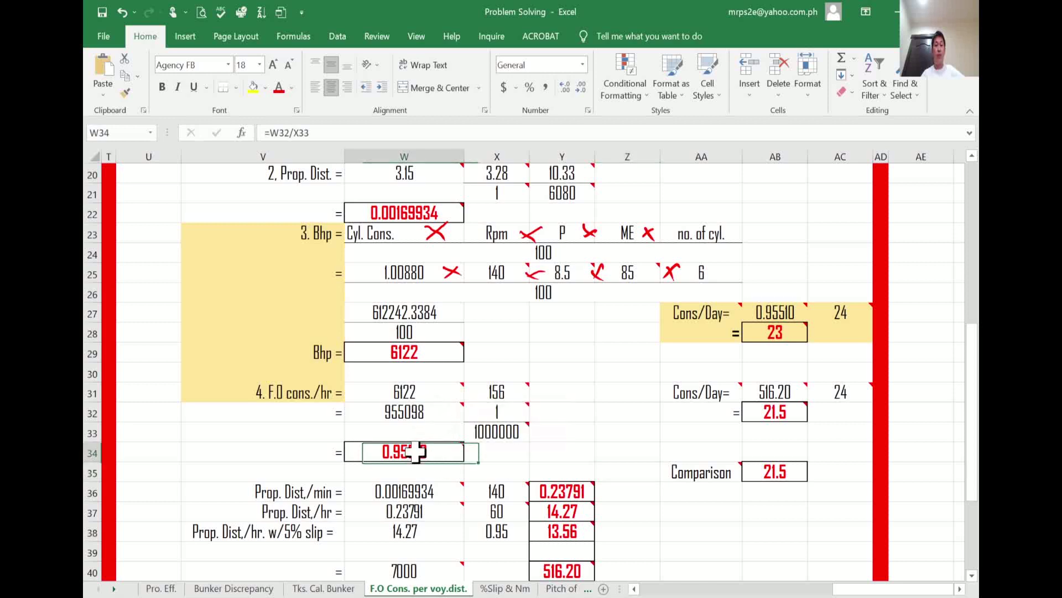
{"action": "left_click", "coordinate": [513, 133]}
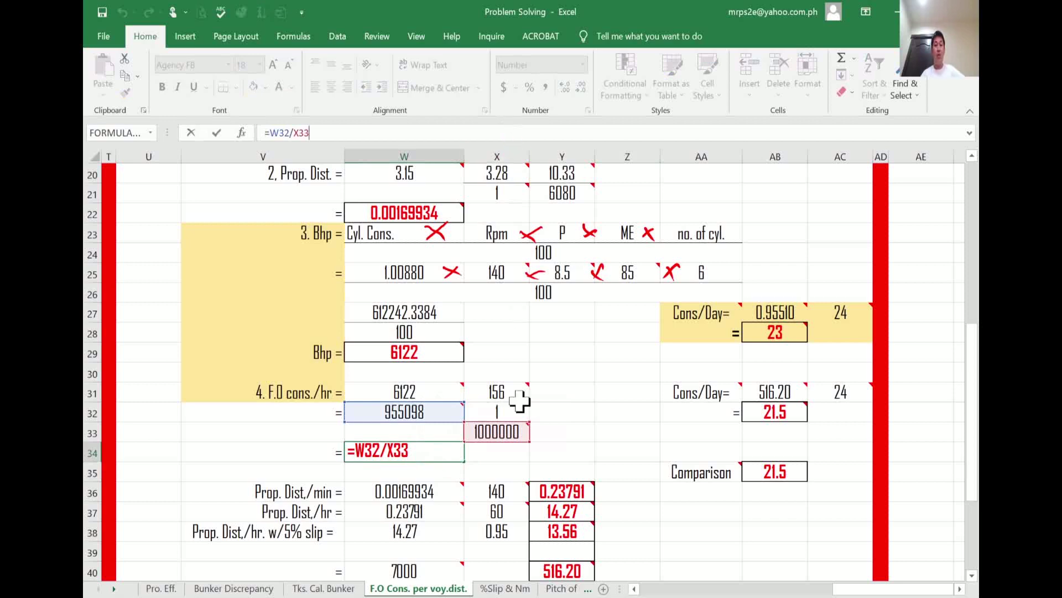
{"action": "left_click", "coordinate": [578, 487]}
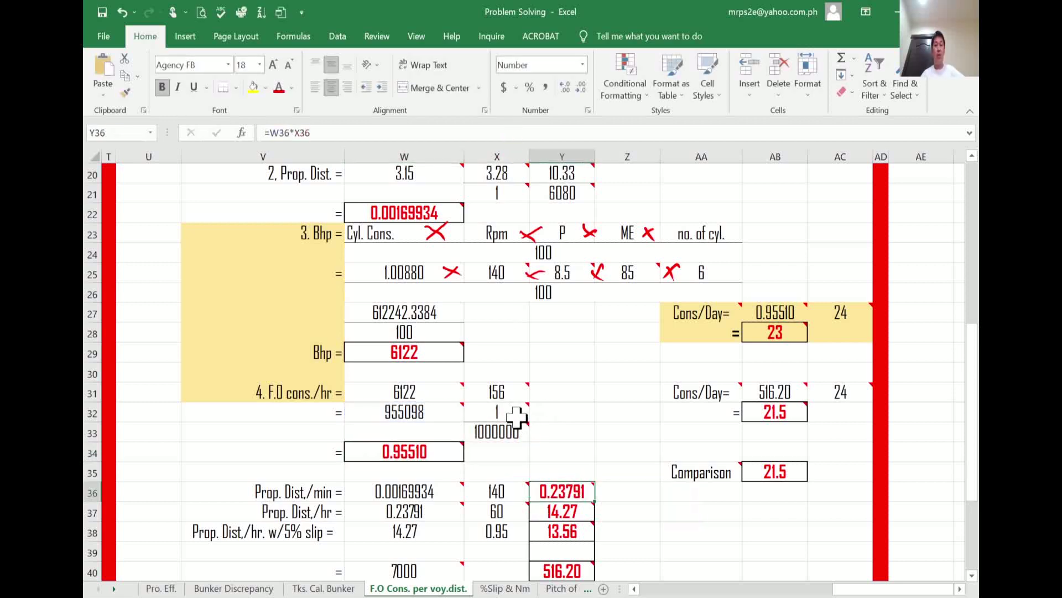
{"action": "left_click", "coordinate": [516, 416]}
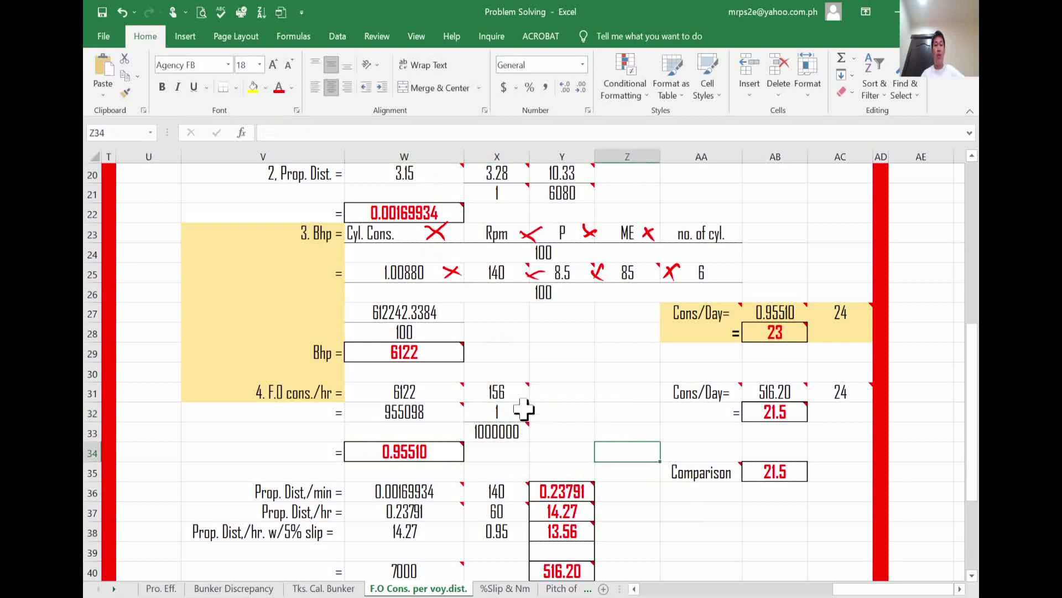
{"action": "left_click", "coordinate": [506, 394]}
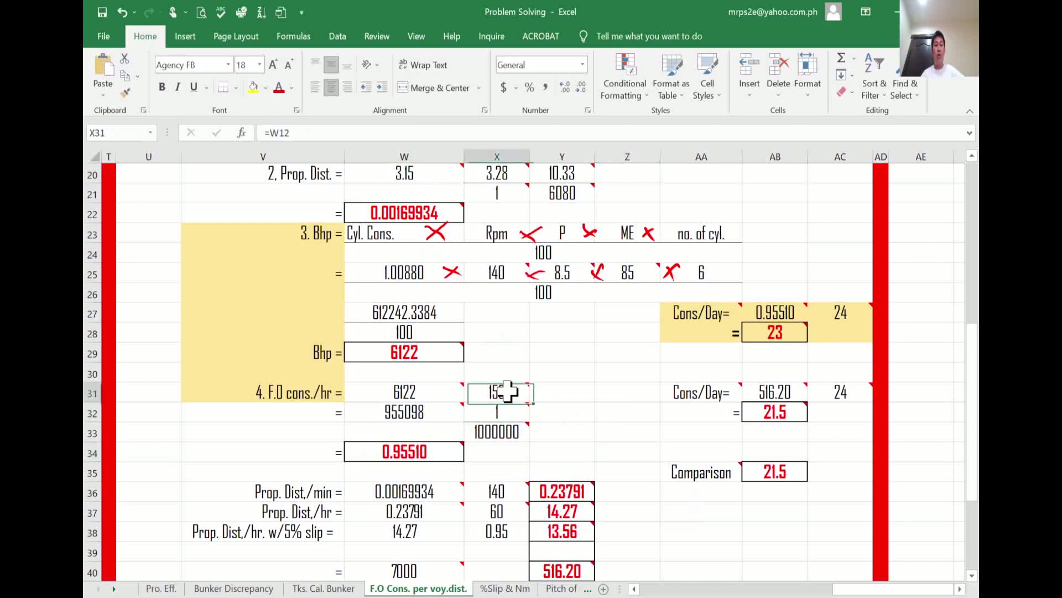
{"action": "left_click", "coordinate": [489, 132]}
{"action": "double_click", "coordinate": [599, 451]}
{"action": "key", "text": "Escape"}
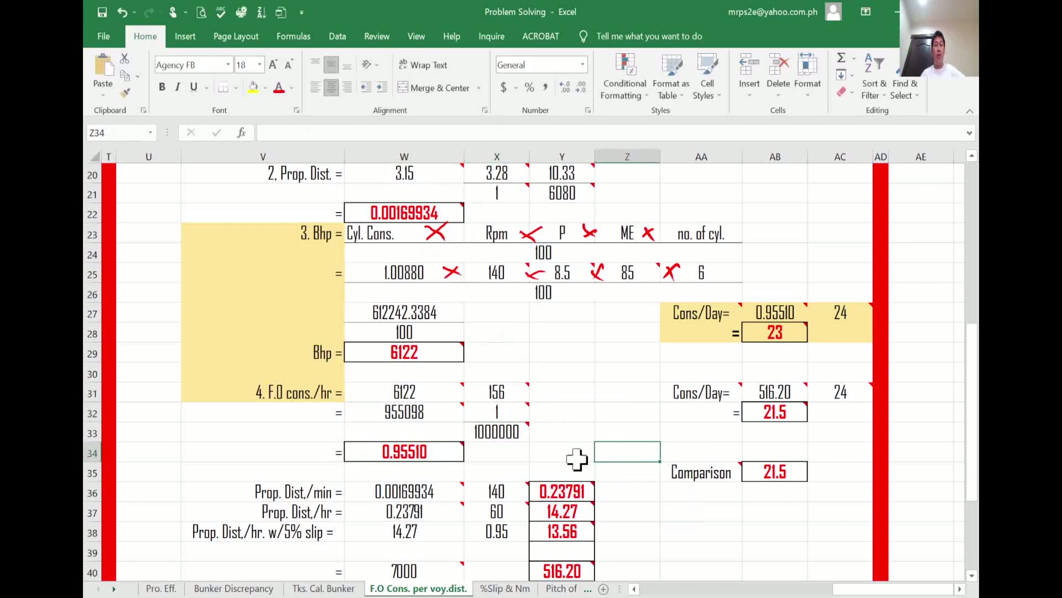
- Ink a red multiplication mark between the Bhp in W31 and the specific consumption in X31
{"action": "mouse_move", "coordinate": [410, 407]}
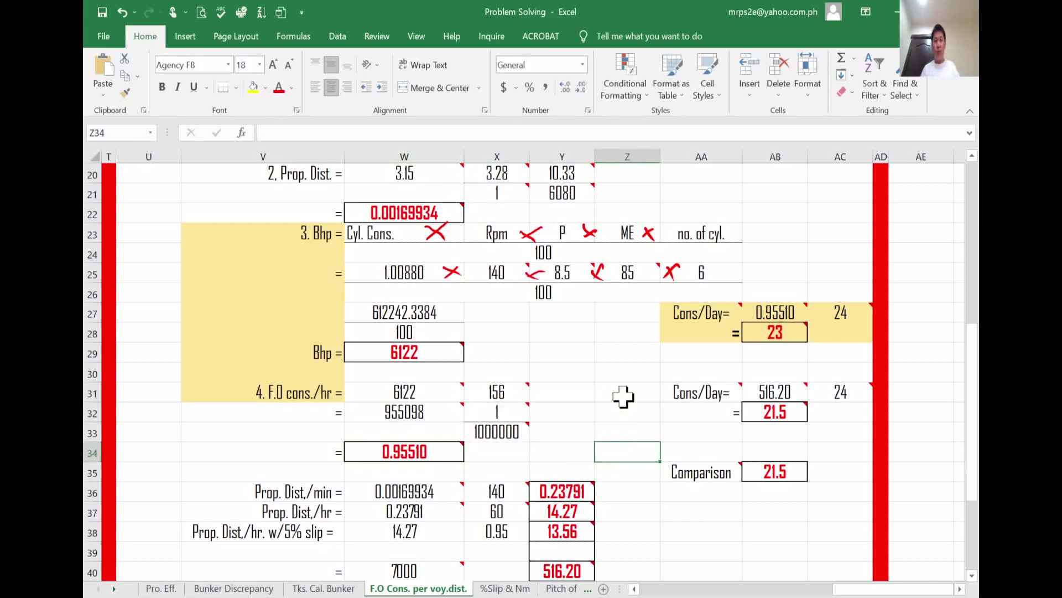
{"action": "left_click", "coordinate": [378, 37]}
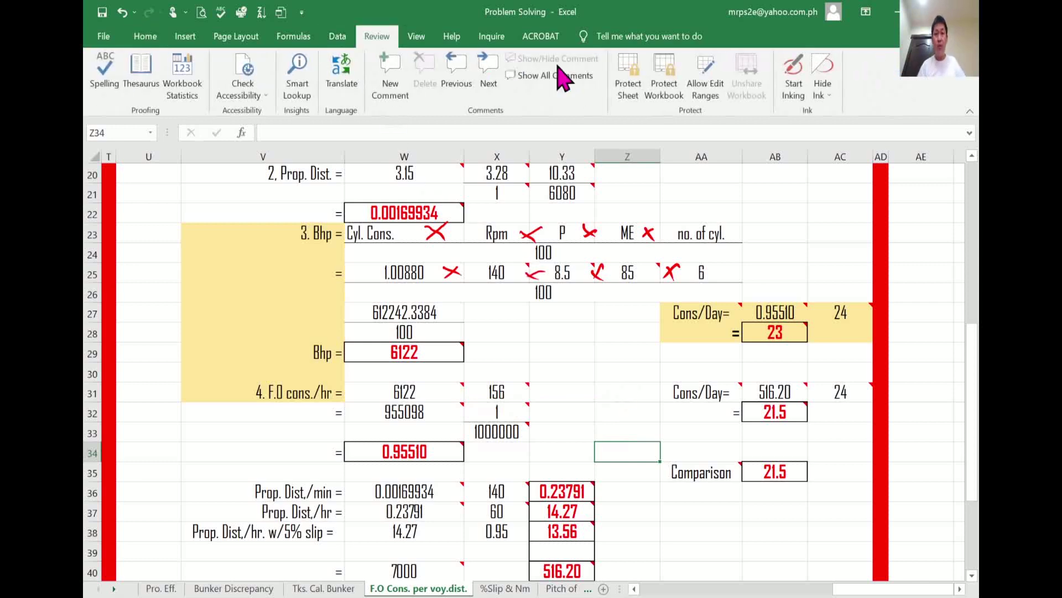
{"action": "left_click", "coordinate": [800, 89]}
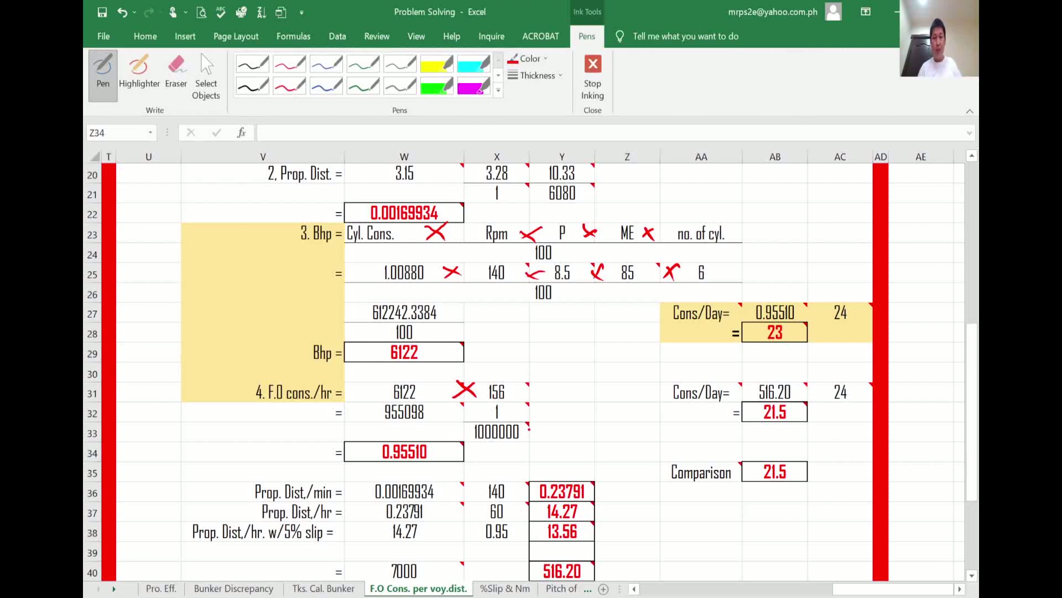
{"action": "left_click", "coordinate": [148, 39]}
- Inspect the W32 formula and the row 31 cells it multiplies
{"action": "left_click", "coordinate": [423, 412]}
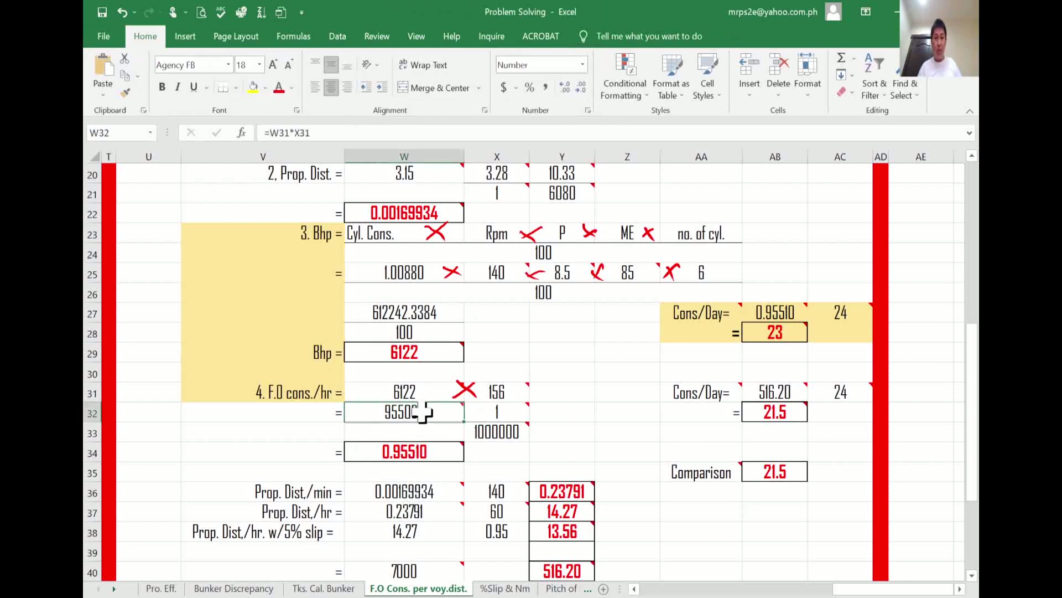
{"action": "left_click", "coordinate": [358, 132]}
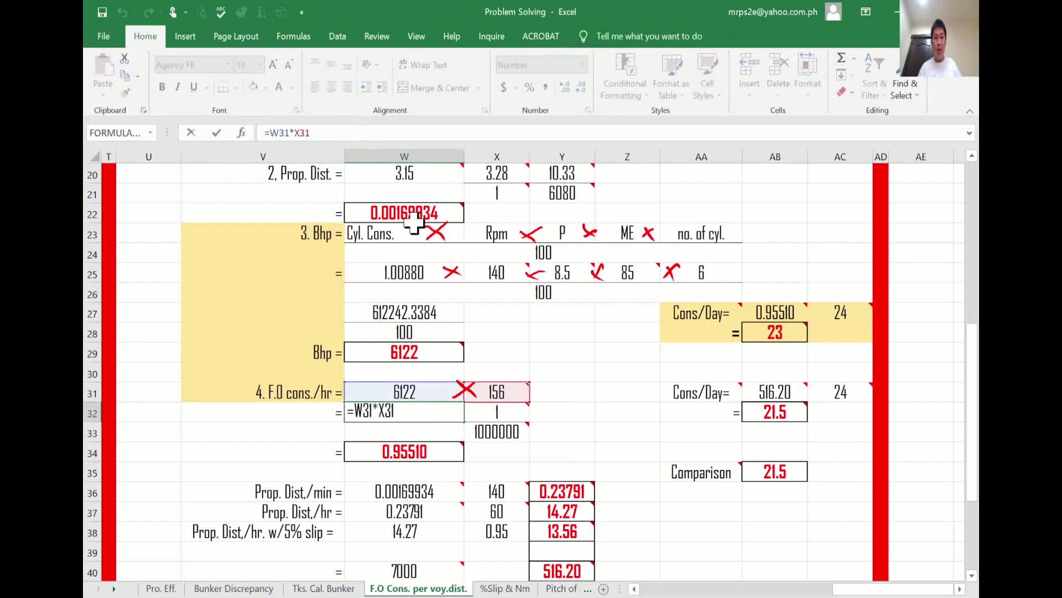
{"action": "left_click", "coordinate": [605, 453]}
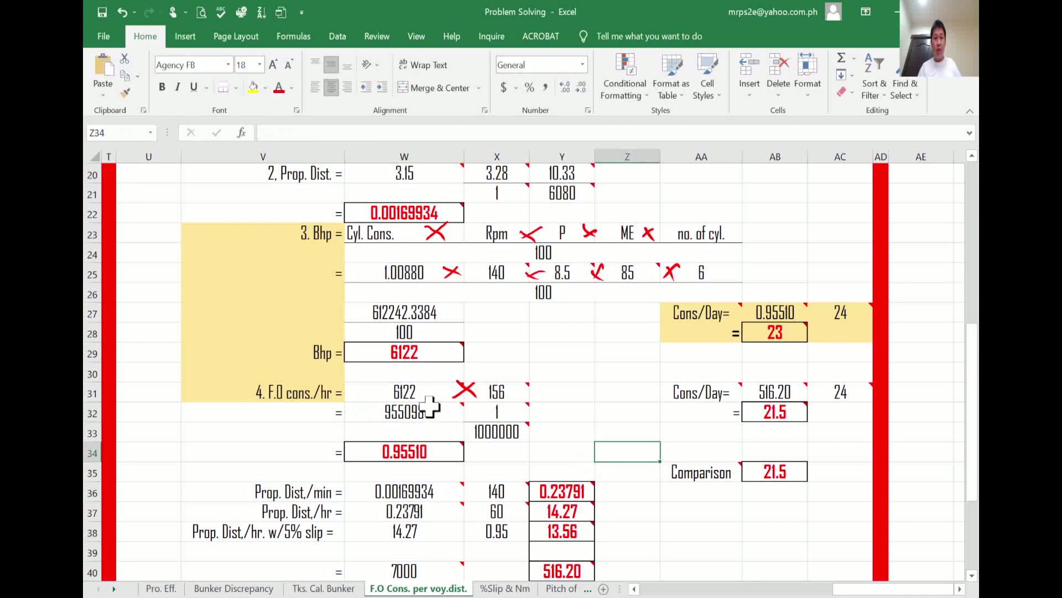
- Check the unit notes on W31 and X31 and trace the X31 reference back to the given fuel oil consumption in W12
{"action": "mouse_move", "coordinate": [433, 399]}
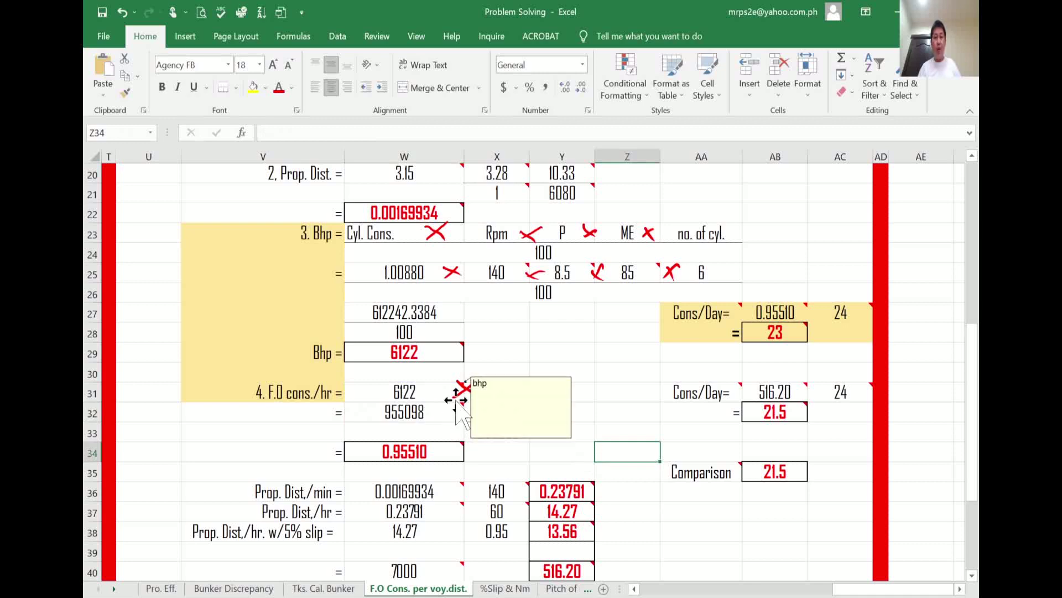
{"action": "mouse_move", "coordinate": [518, 397]}
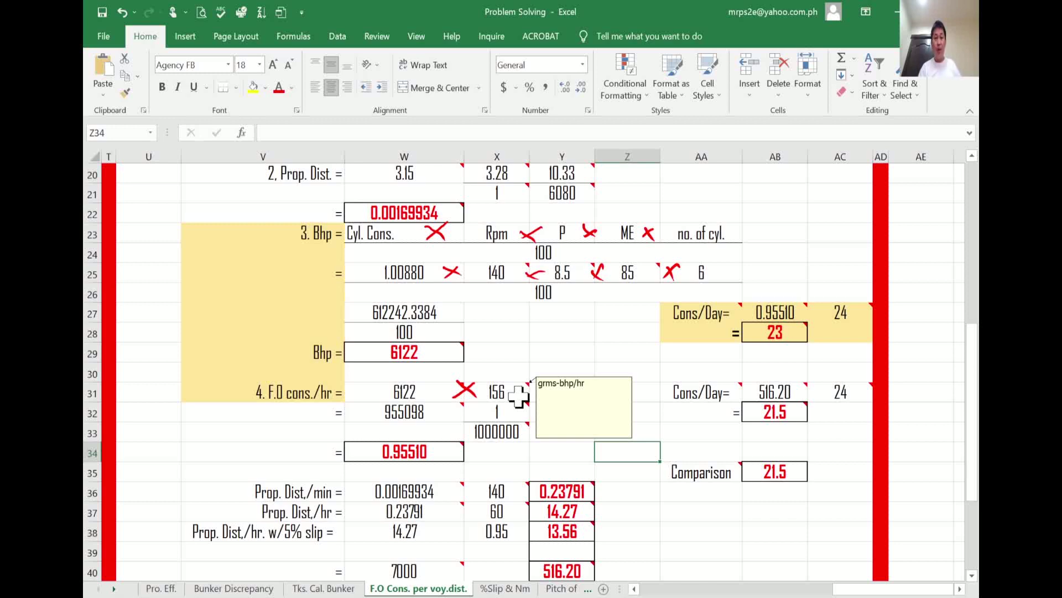
{"action": "left_click", "coordinate": [515, 394]}
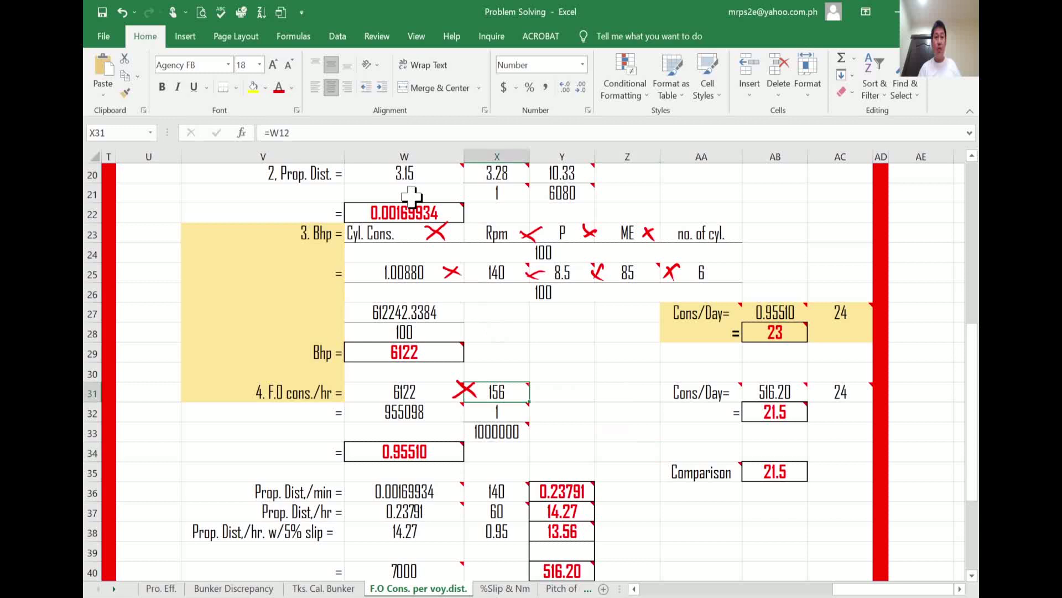
{"action": "left_click", "coordinate": [434, 133]}
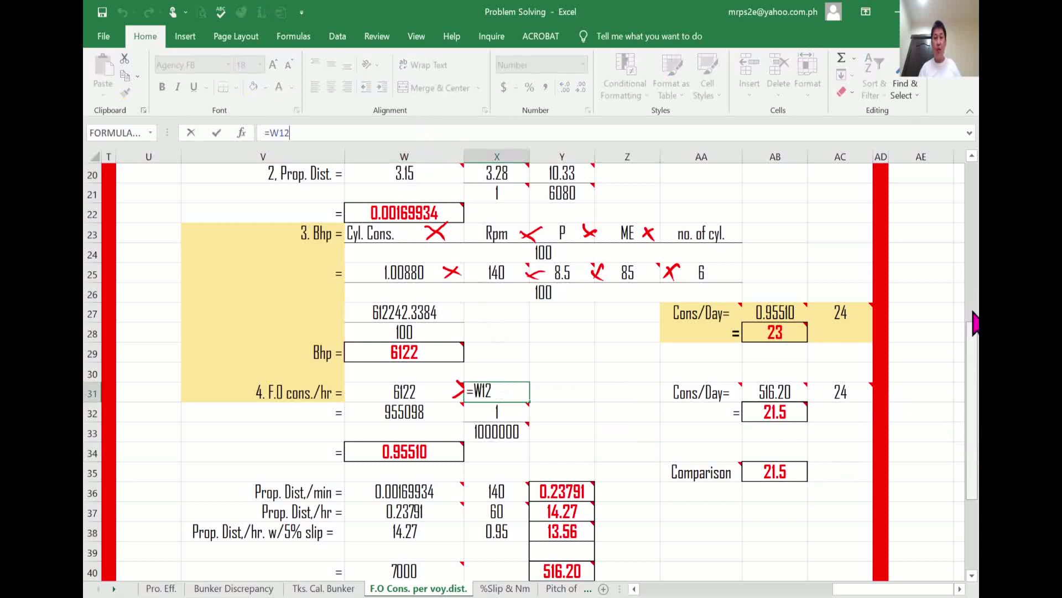
{"action": "scroll", "coordinate": [968, 332], "scroll_direction": "up", "scroll_amount": 6}
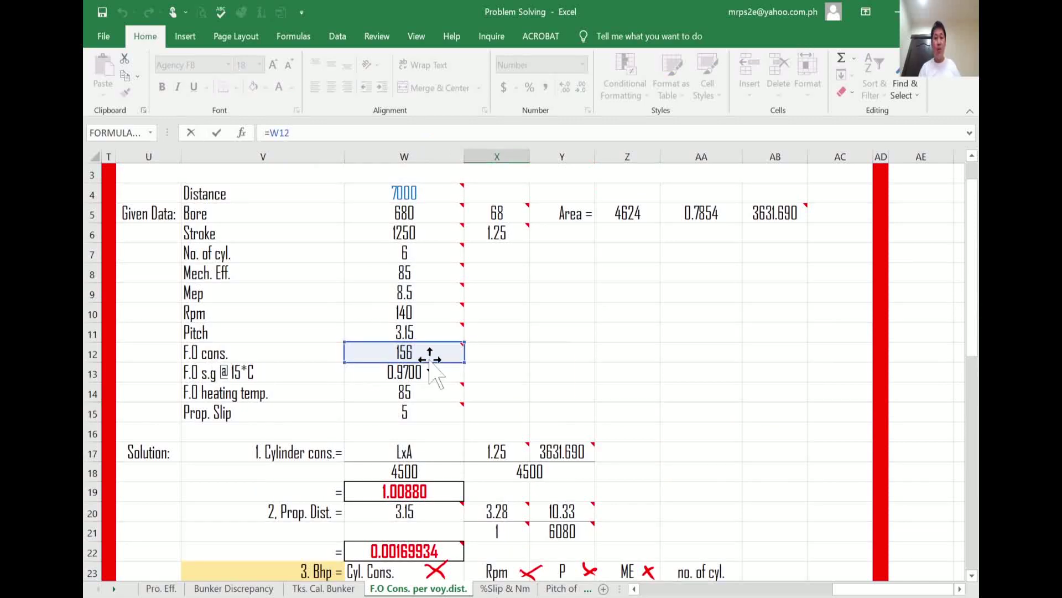
{"action": "mouse_move", "coordinate": [430, 356]}
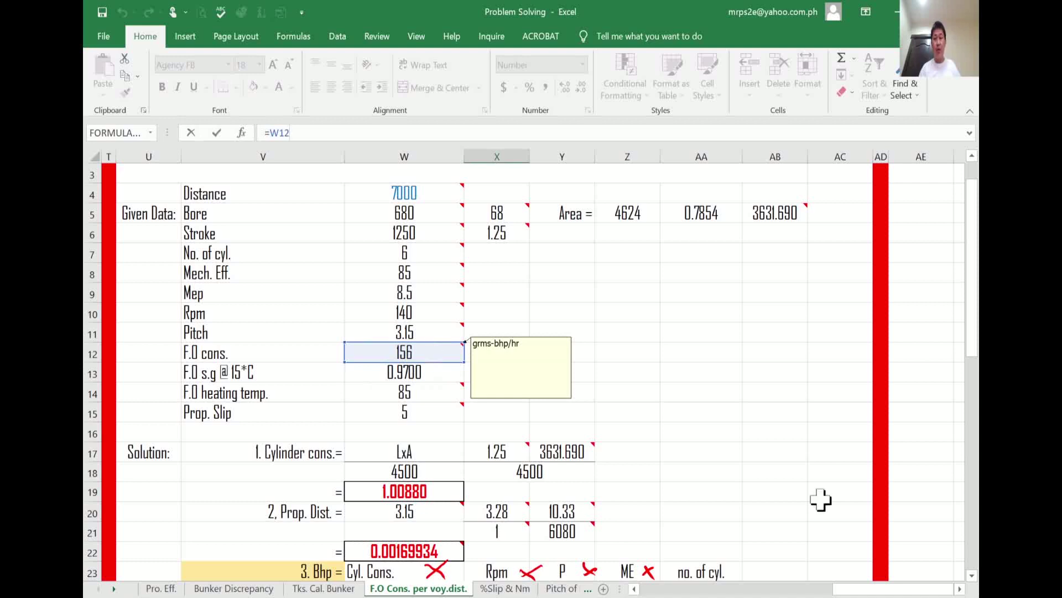
{"action": "left_click", "coordinate": [809, 485]}
- Examine the W32 product formula, the unit note on W34 and the conversion factor in X32 and X33
{"action": "scroll", "coordinate": [799, 442], "scroll_direction": "down", "scroll_amount": 8}
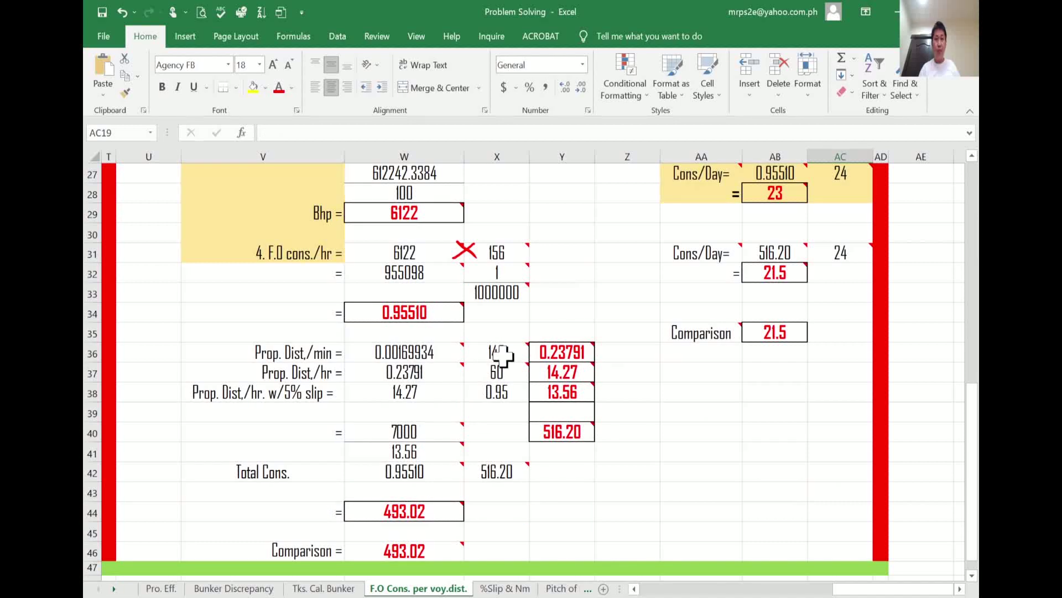
{"action": "scroll", "coordinate": [492, 343], "scroll_direction": "up", "scroll_amount": 1}
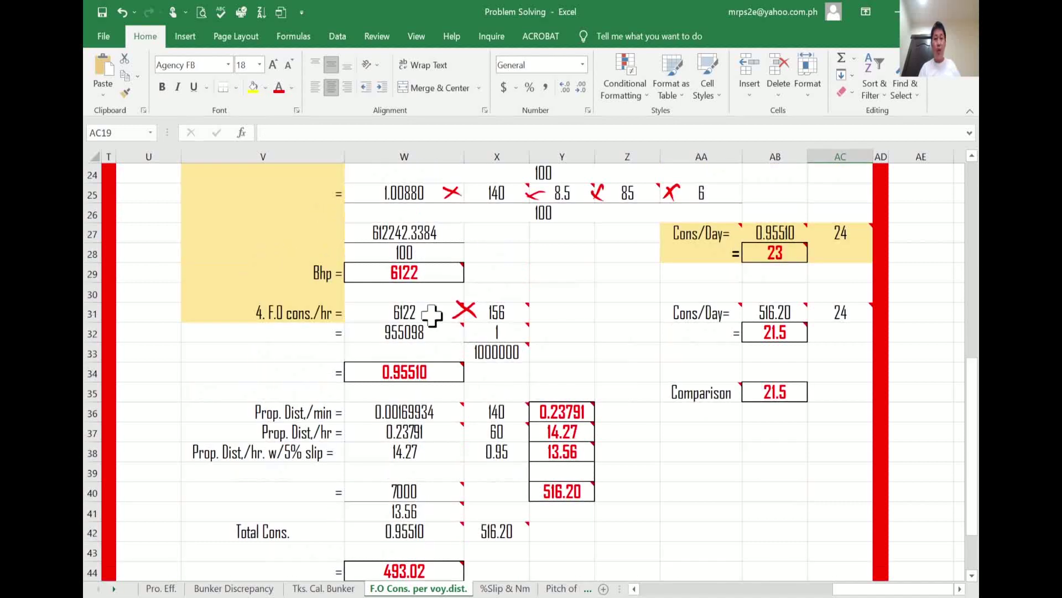
{"action": "mouse_move", "coordinate": [498, 315]}
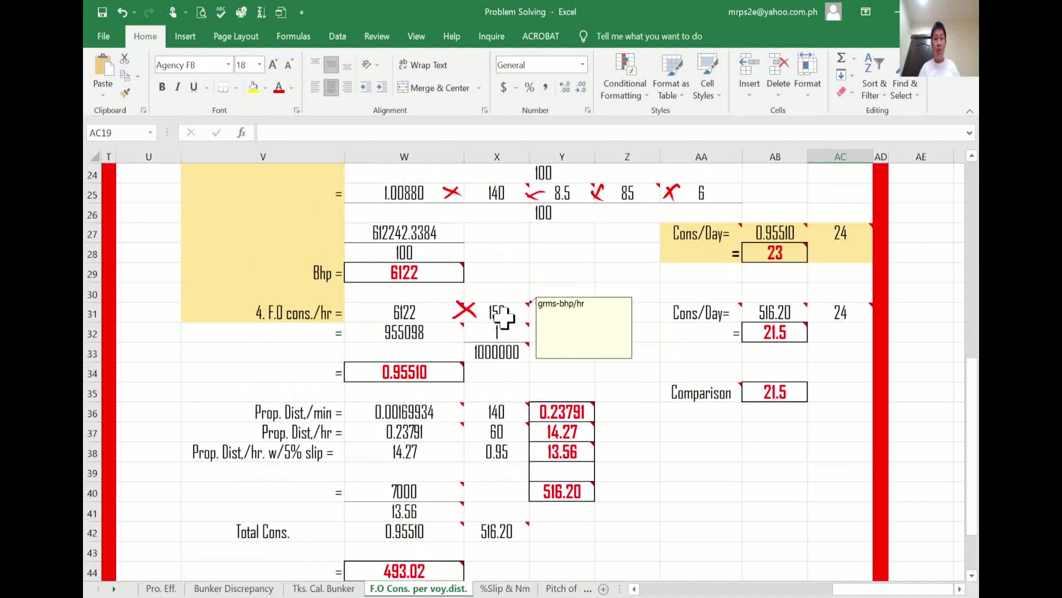
{"action": "mouse_move", "coordinate": [440, 313]}
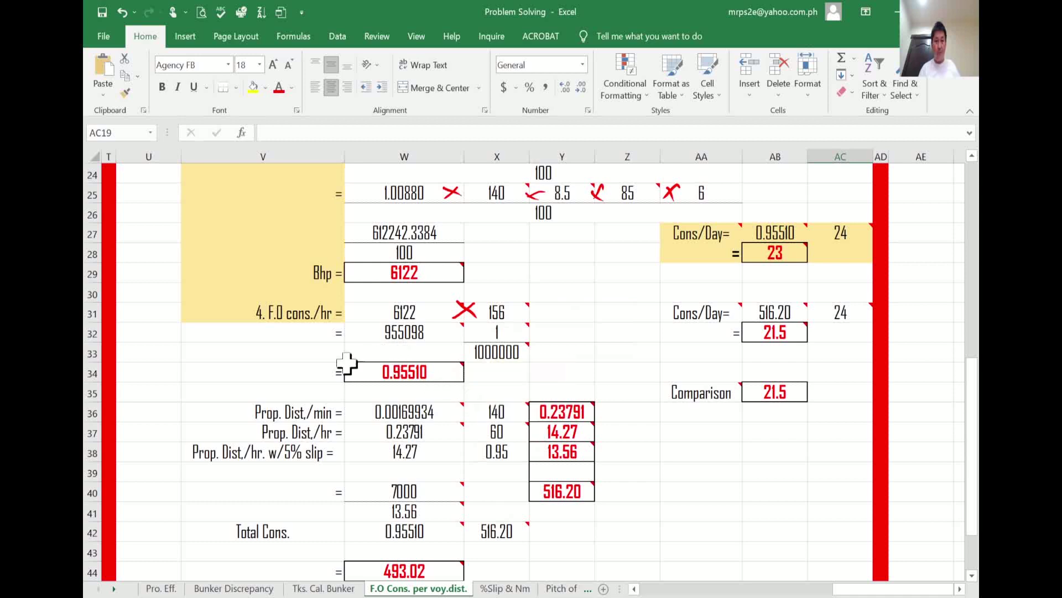
{"action": "left_click", "coordinate": [425, 335]}
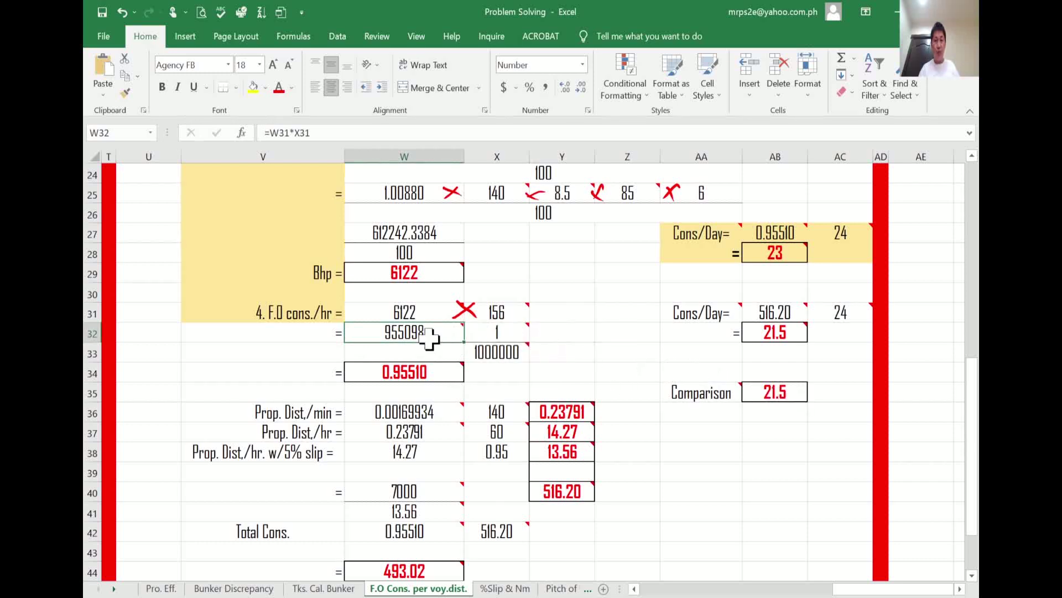
{"action": "mouse_move", "coordinate": [430, 338]}
{"action": "mouse_move", "coordinate": [447, 374]}
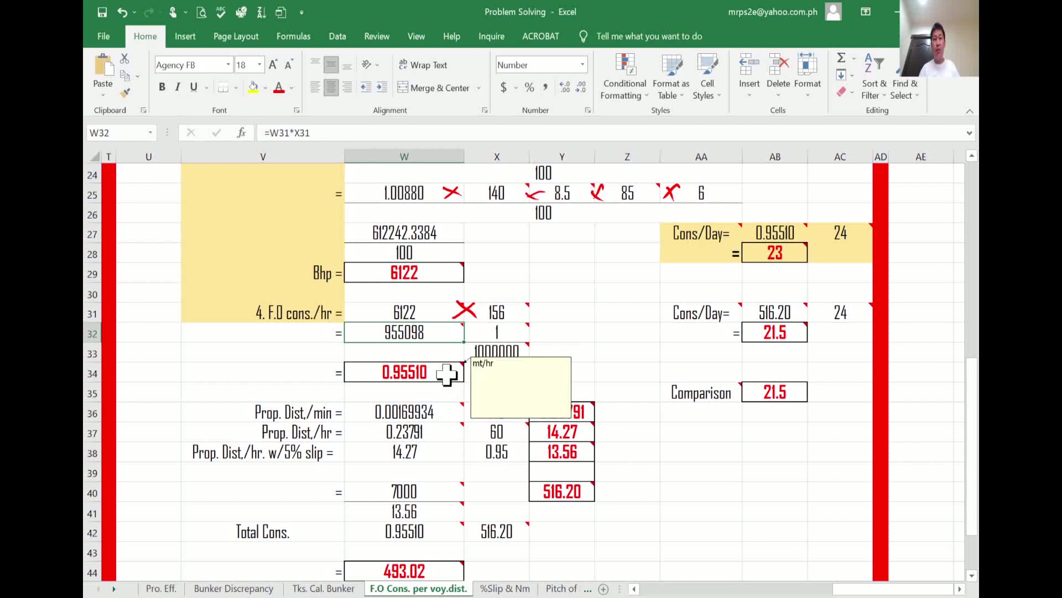
{"action": "left_click", "coordinate": [620, 355]}
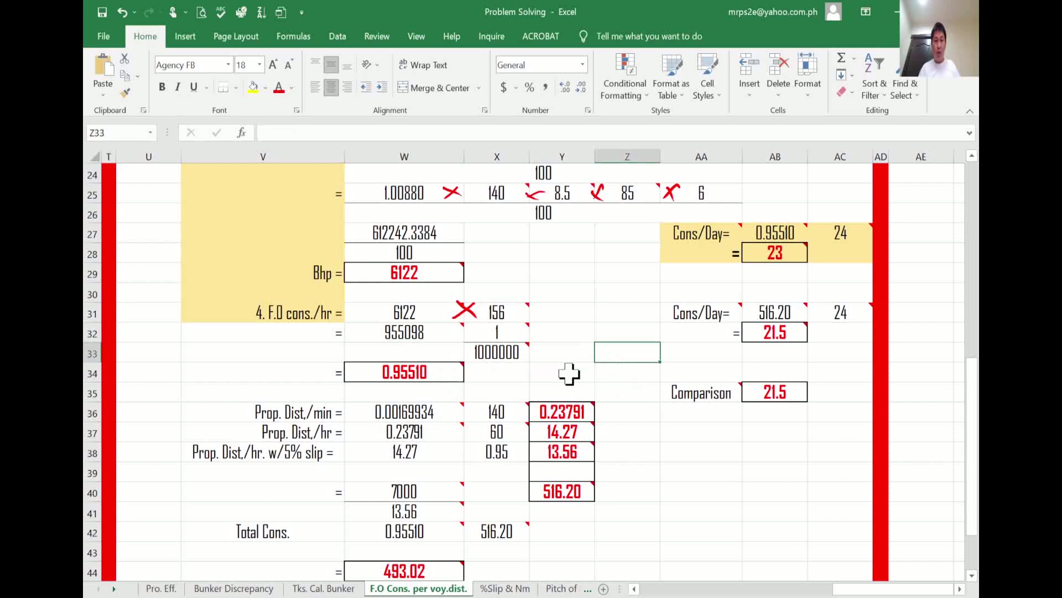
{"action": "mouse_move", "coordinate": [512, 333]}
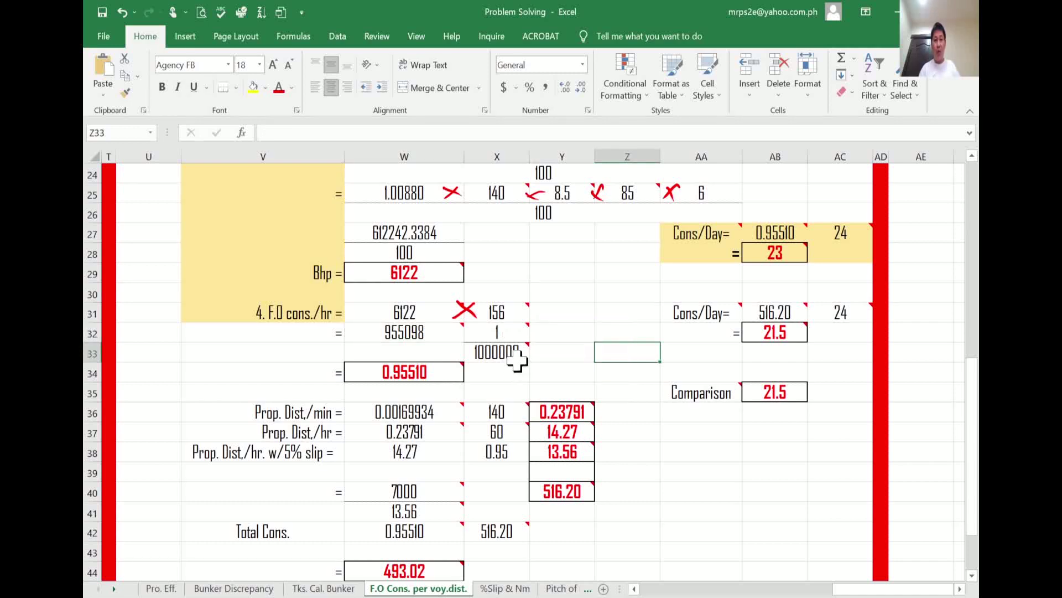
{"action": "mouse_move", "coordinate": [517, 354]}
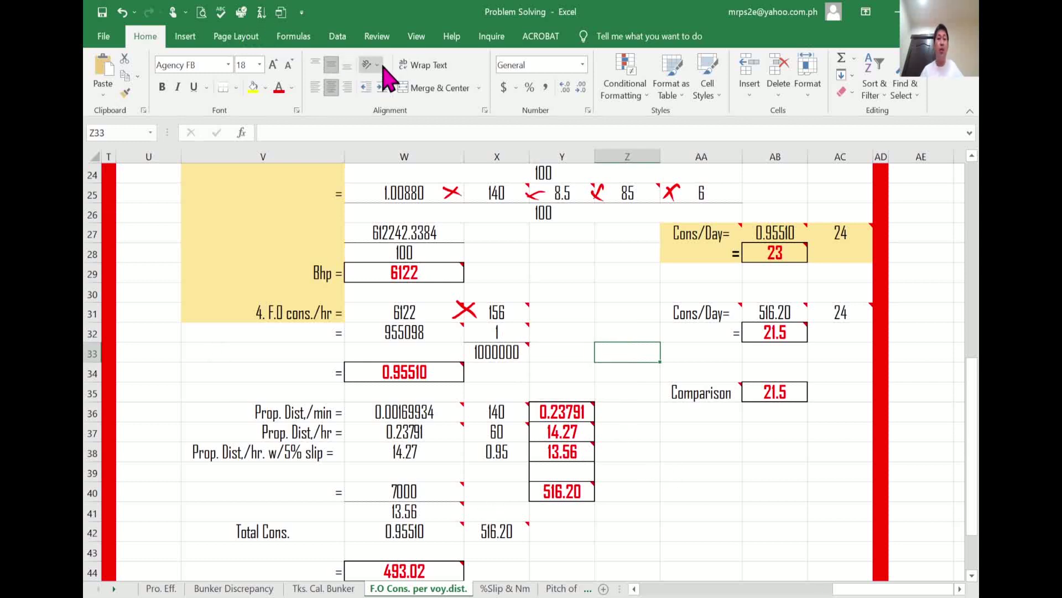
- Handwrite the conversion note "1 MT = 1,000,000 gms." in red ink in the empty area beside the propeller distance rows
{"action": "left_click", "coordinate": [378, 36]}
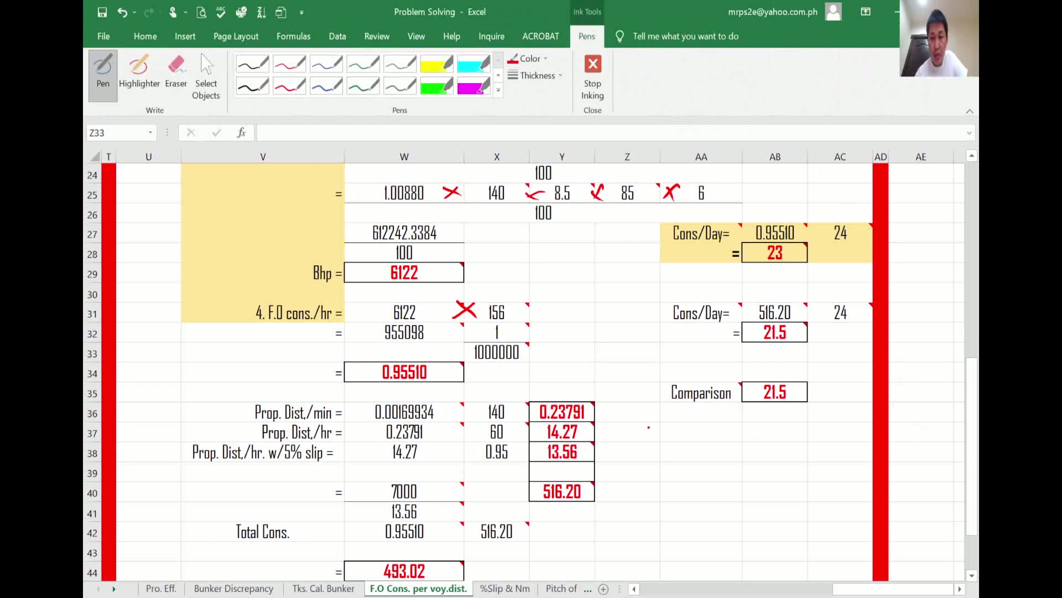
{"action": "mouse_move", "coordinate": [653, 425]}
{"action": "left_mouse_down"}
{"action": "mouse_move", "coordinate": [653, 455]}
{"action": "mouse_move", "coordinate": [685, 432]}
{"action": "left_mouse_up"}
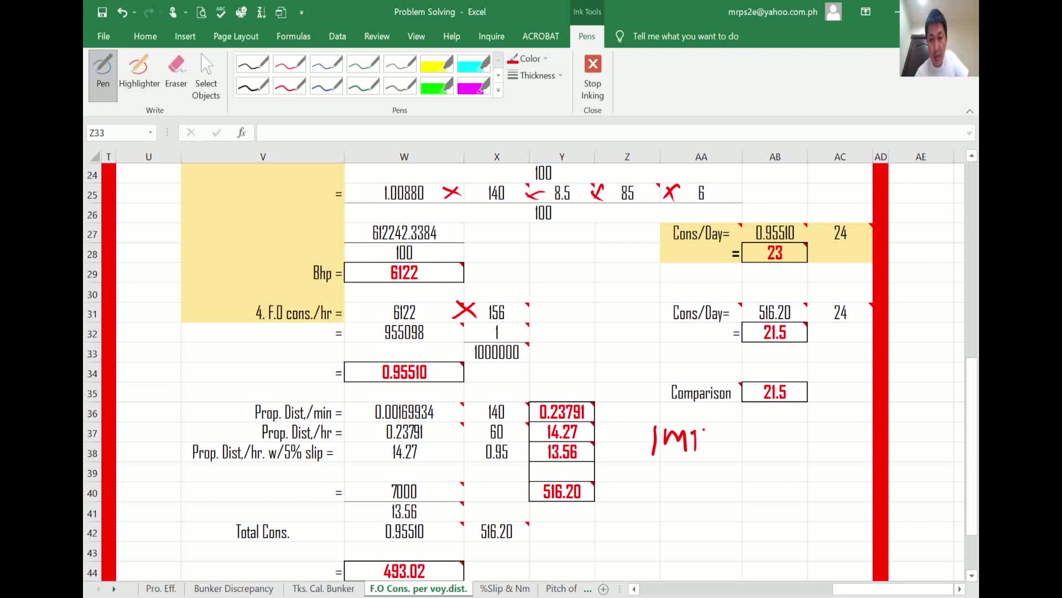
{"action": "left_click_drag", "start_coordinate": [716, 436], "coordinate": [730, 434]}
{"action": "left_click_drag", "start_coordinate": [714, 445], "coordinate": [751, 462]}
{"action": "mouse_move", "coordinate": [768, 436]}
{"action": "left_mouse_down"}
{"action": "mouse_move", "coordinate": [763, 449]}
{"action": "mouse_move", "coordinate": [767, 439]}
{"action": "left_mouse_up"}
{"action": "left_click_drag", "start_coordinate": [777, 437], "coordinate": [776, 440]}
{"action": "left_click_drag", "start_coordinate": [788, 437], "coordinate": [807, 440]}
{"action": "left_click_drag", "start_coordinate": [822, 436], "coordinate": [819, 439]}
{"action": "mouse_move", "coordinate": [833, 436]}
{"action": "left_mouse_down"}
{"action": "mouse_move", "coordinate": [831, 471]}
{"action": "mouse_move", "coordinate": [873, 446]}
{"action": "left_mouse_up"}
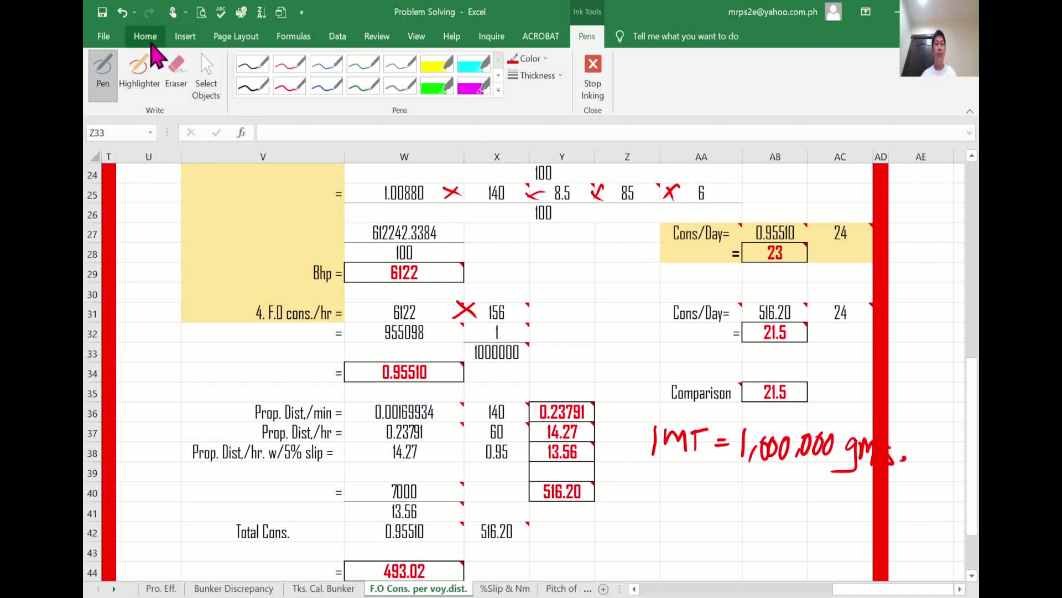
{"action": "left_click", "coordinate": [150, 44]}
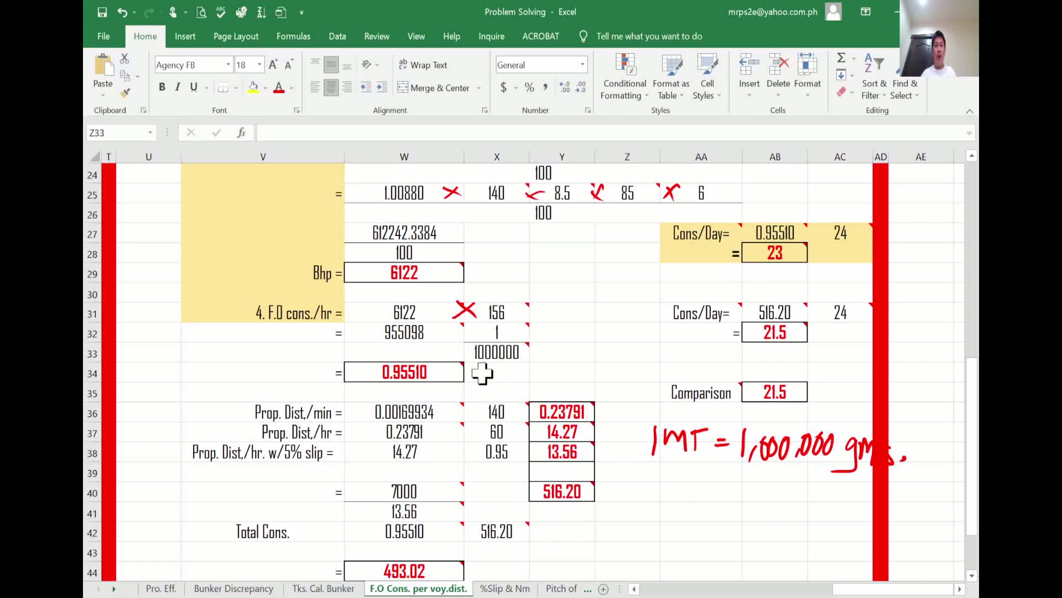
- Erase the handwritten metric-ton-to-grams conversion note beside the propeller distance rows and stop inking
{"action": "mouse_move", "coordinate": [431, 336]}
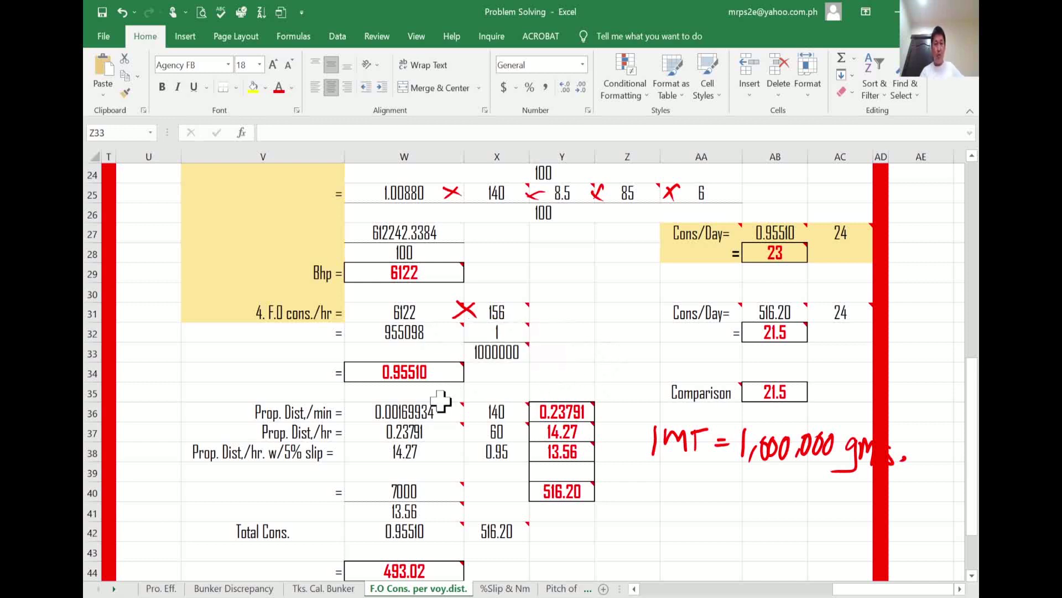
{"action": "mouse_move", "coordinate": [462, 375]}
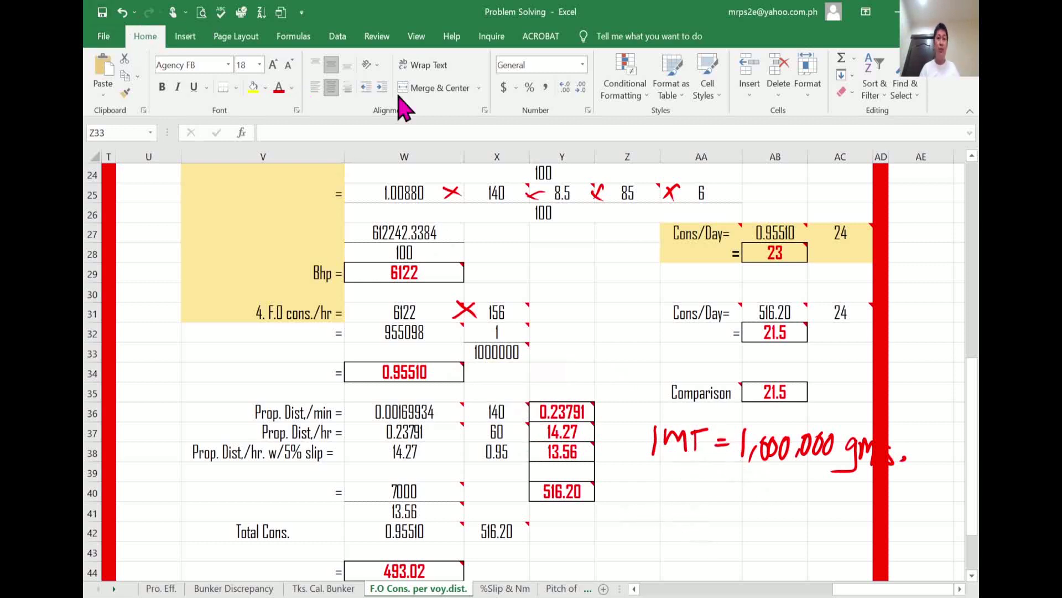
{"action": "left_click", "coordinate": [377, 36]}
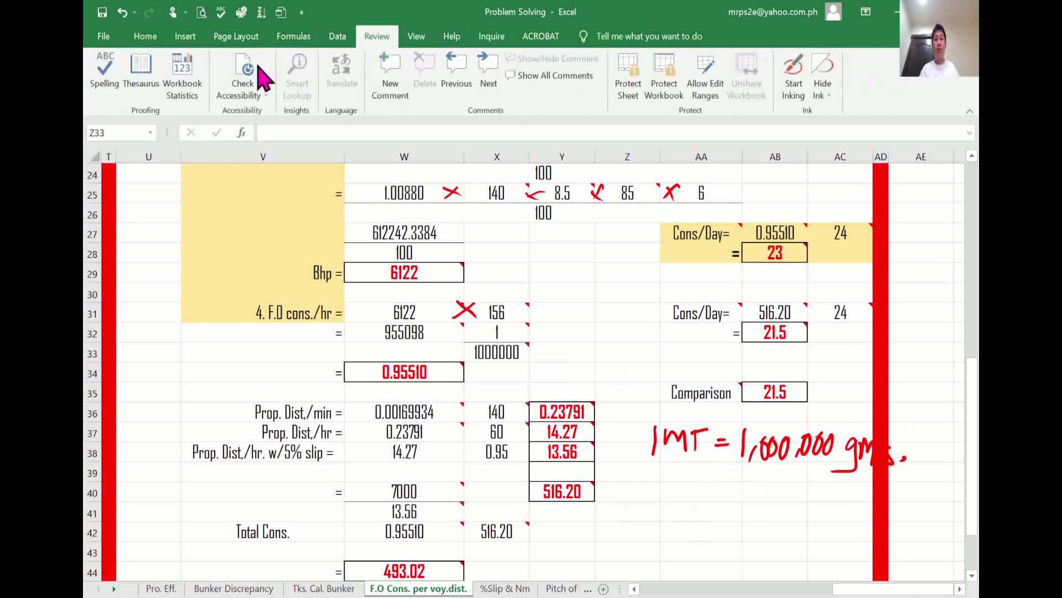
{"action": "left_click", "coordinate": [801, 97]}
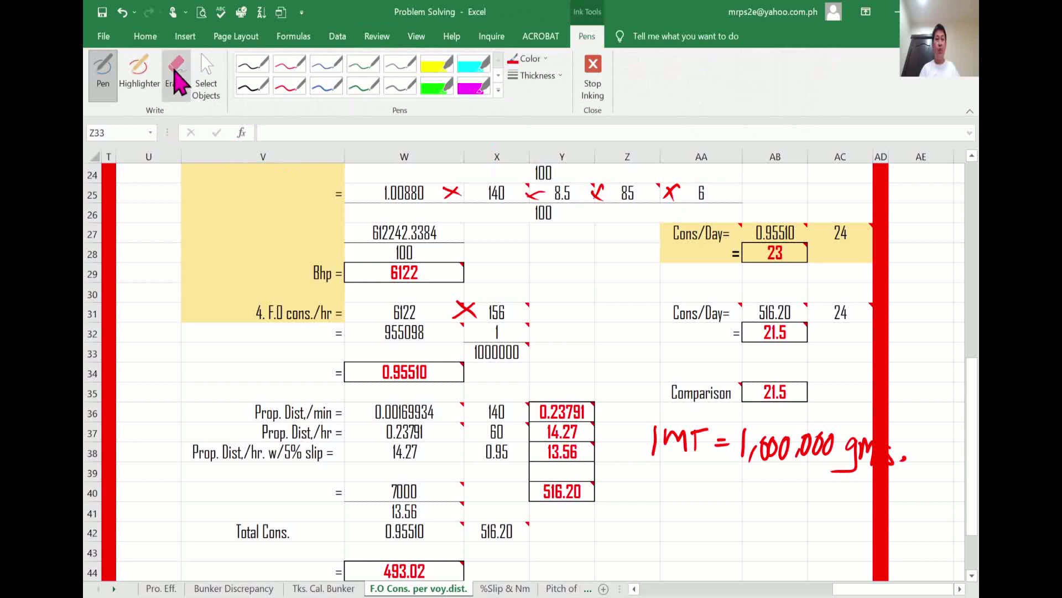
{"action": "left_click", "coordinate": [177, 77]}
{"action": "mouse_move", "coordinate": [685, 439]}
{"action": "left_mouse_down"}
{"action": "mouse_move", "coordinate": [794, 470]}
{"action": "mouse_move", "coordinate": [902, 457]}
{"action": "mouse_move", "coordinate": [811, 443]}
{"action": "mouse_move", "coordinate": [820, 455]}
{"action": "left_mouse_up"}
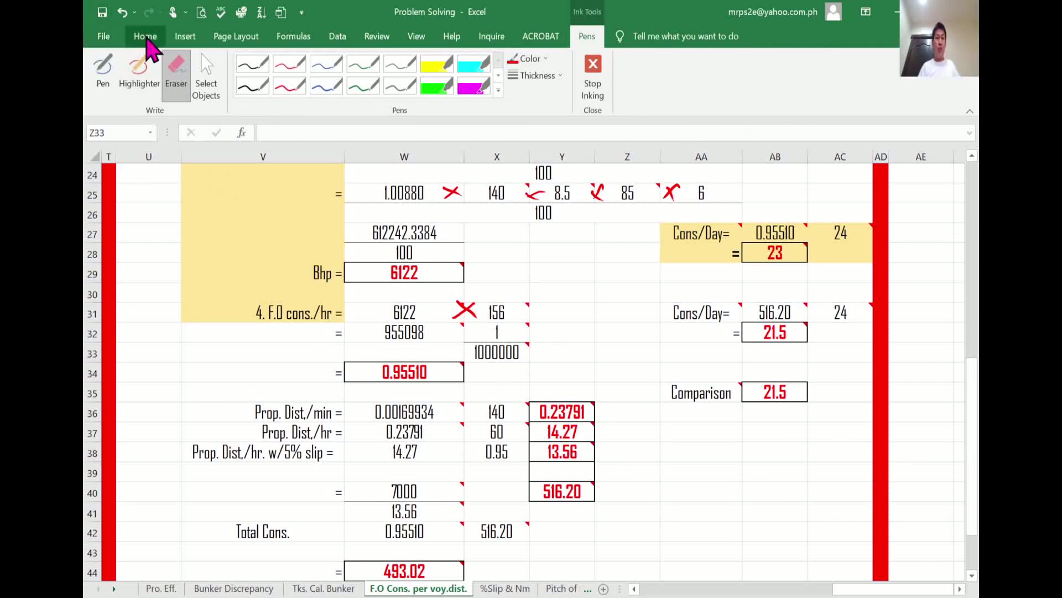
{"action": "left_click", "coordinate": [146, 37]}
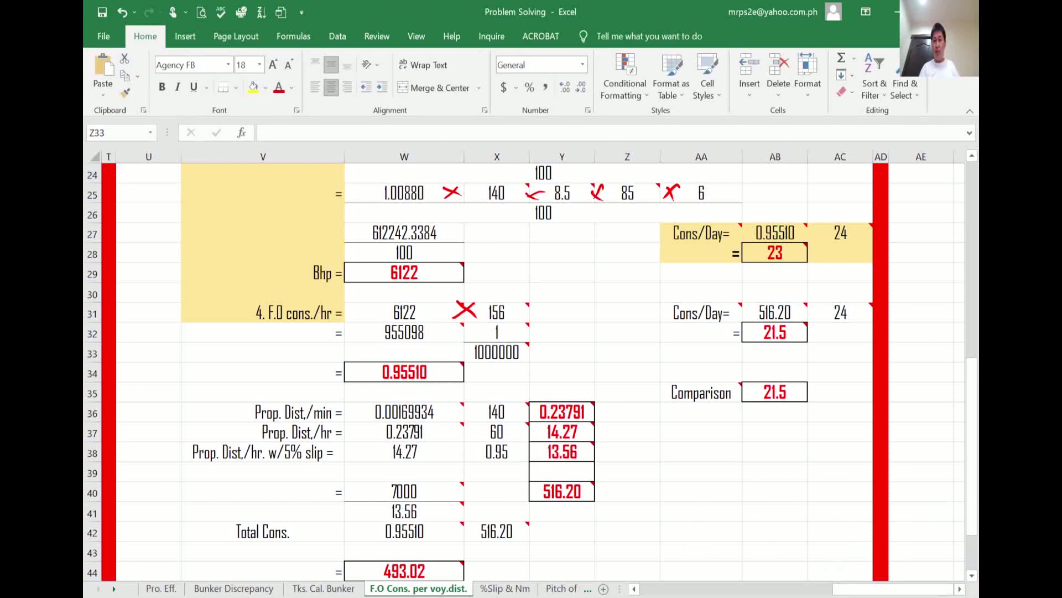
- Review the solution sections from cylinder constant through hourly fuel oil consumption, propeller distance and total consumption
{"action": "left_click", "coordinate": [972, 577]}
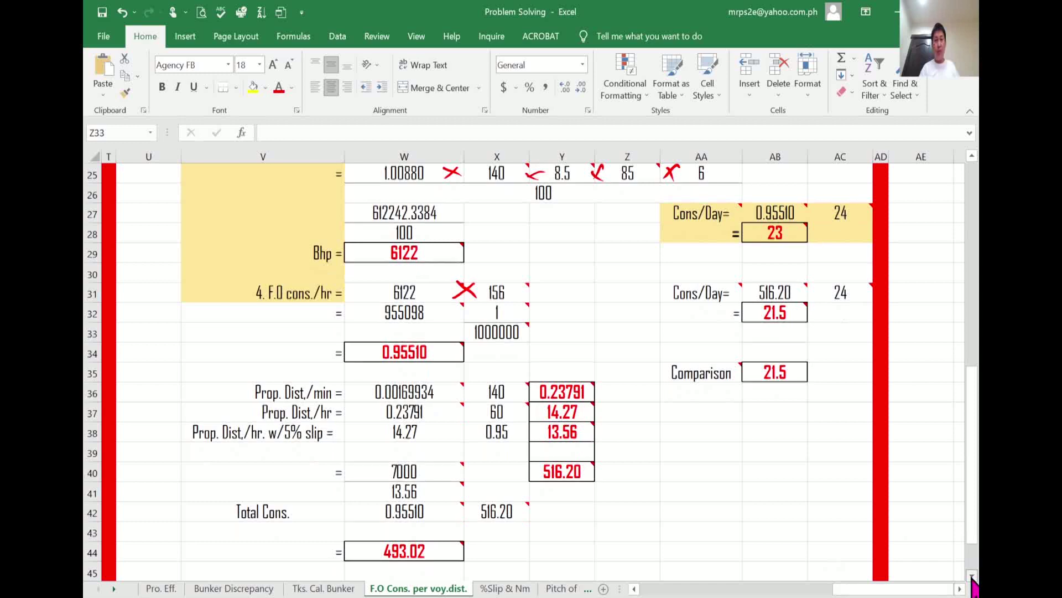
{"action": "left_click", "coordinate": [972, 577]}
{"action": "left_click", "coordinate": [972, 577]}
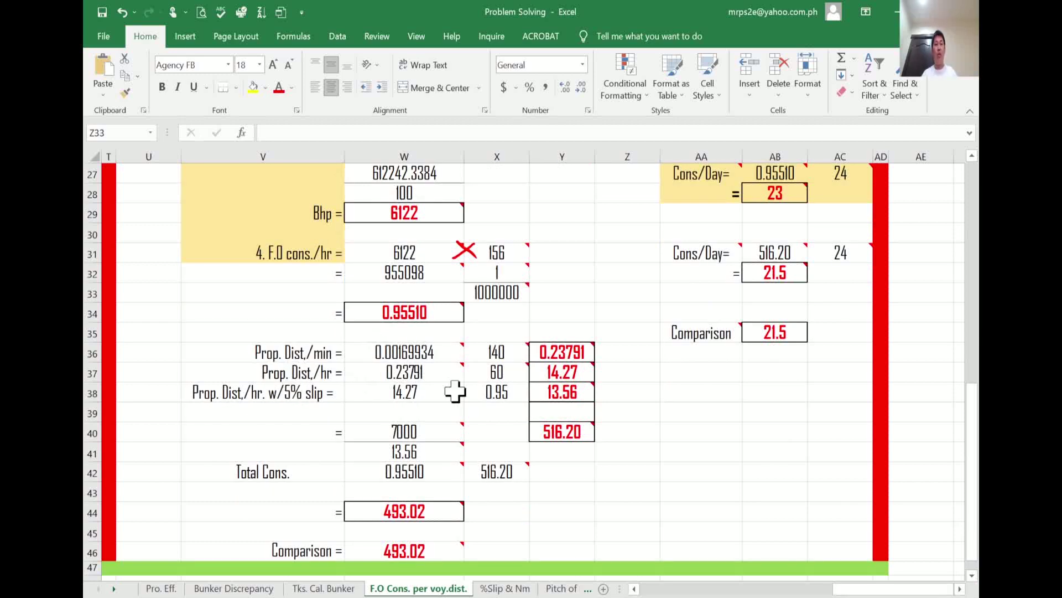
{"action": "scroll", "coordinate": [442, 313], "scroll_direction": "up", "scroll_amount": 4}
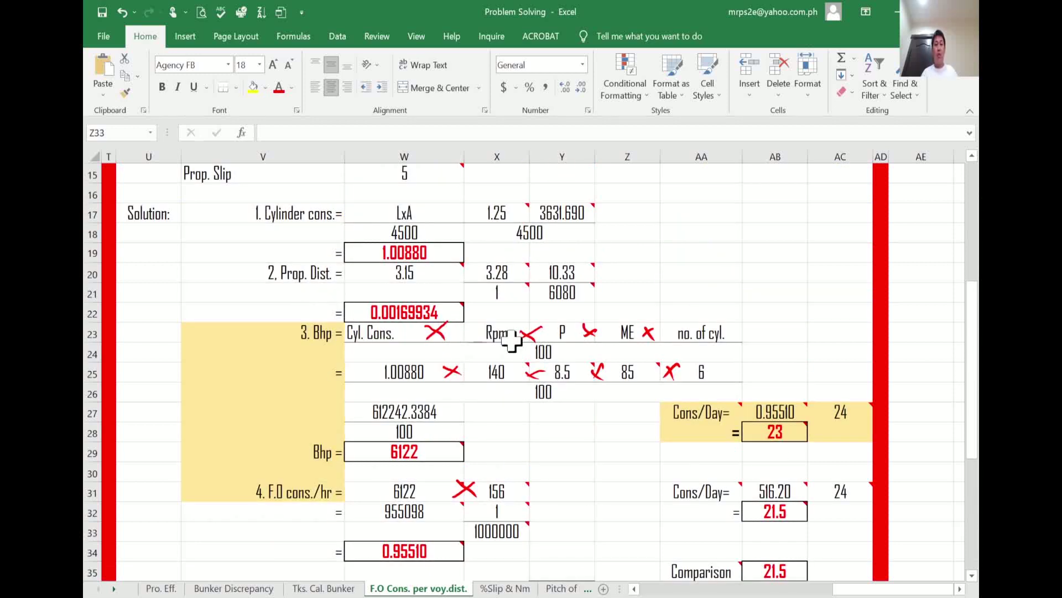
{"action": "left_click", "coordinate": [609, 488]}
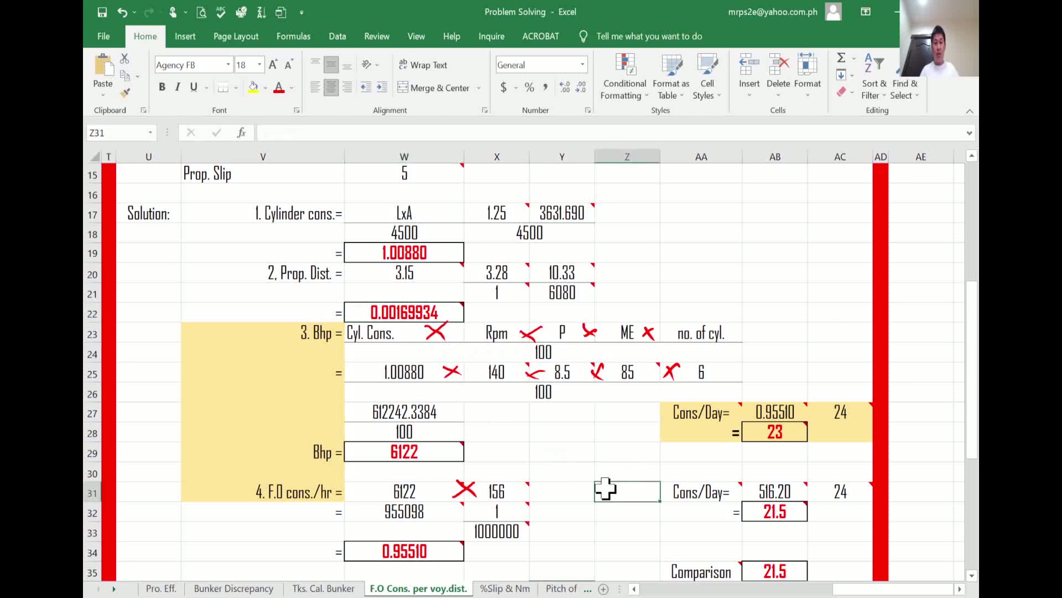
{"action": "scroll", "coordinate": [484, 426], "scroll_direction": "down", "scroll_amount": 3}
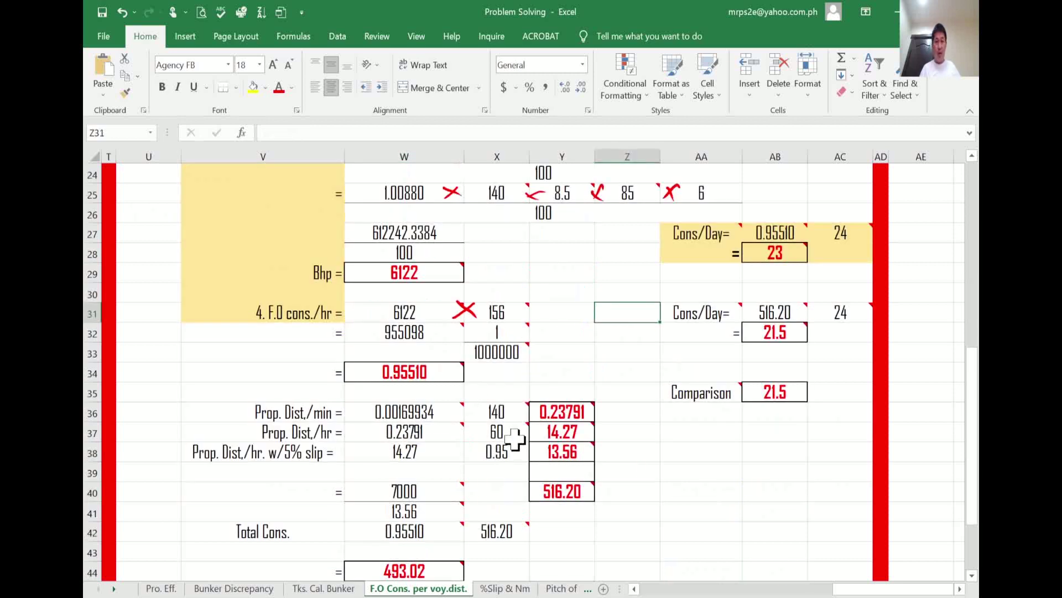
{"action": "scroll", "coordinate": [520, 432], "scroll_direction": "down", "scroll_amount": 7}
{"action": "scroll", "coordinate": [536, 418], "scroll_direction": "up", "scroll_amount": 5}
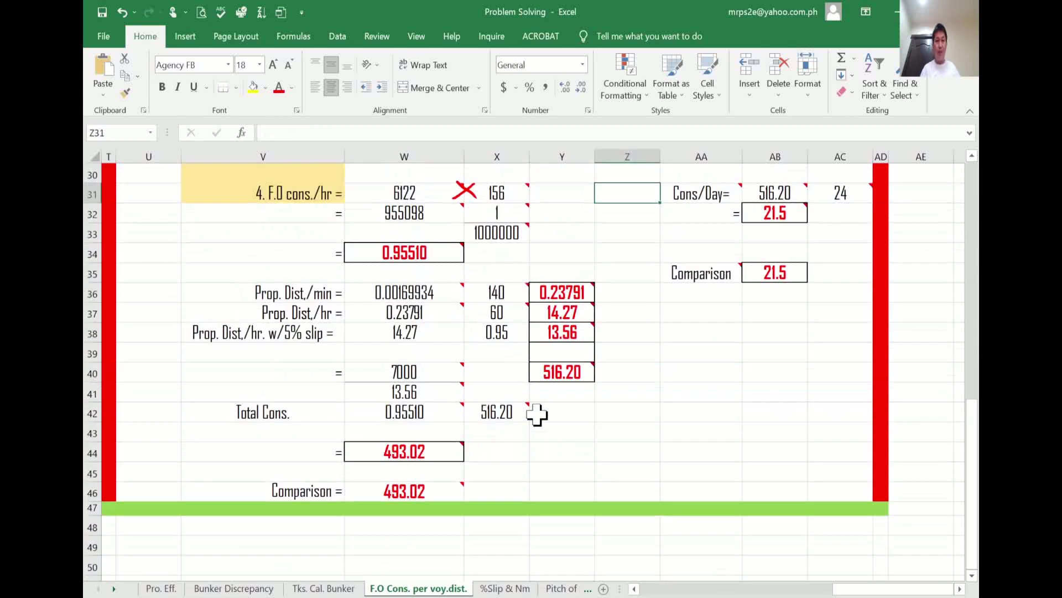
- Trace the source of W36 in the propeller distance per minute row back to W22, leaving its formula unedited
{"action": "left_click", "coordinate": [407, 298]}
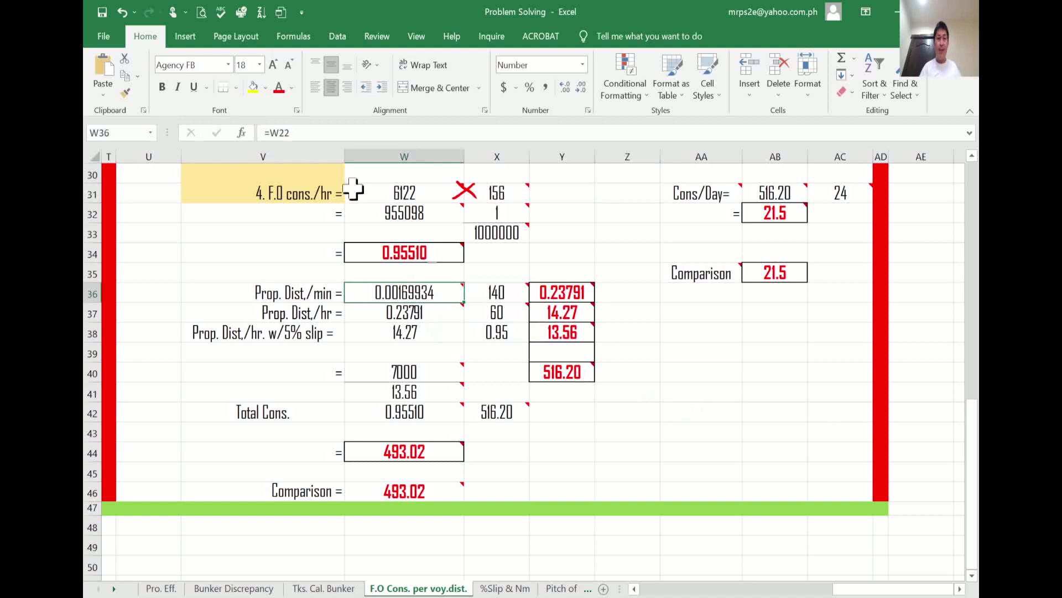
{"action": "left_click", "coordinate": [388, 133]}
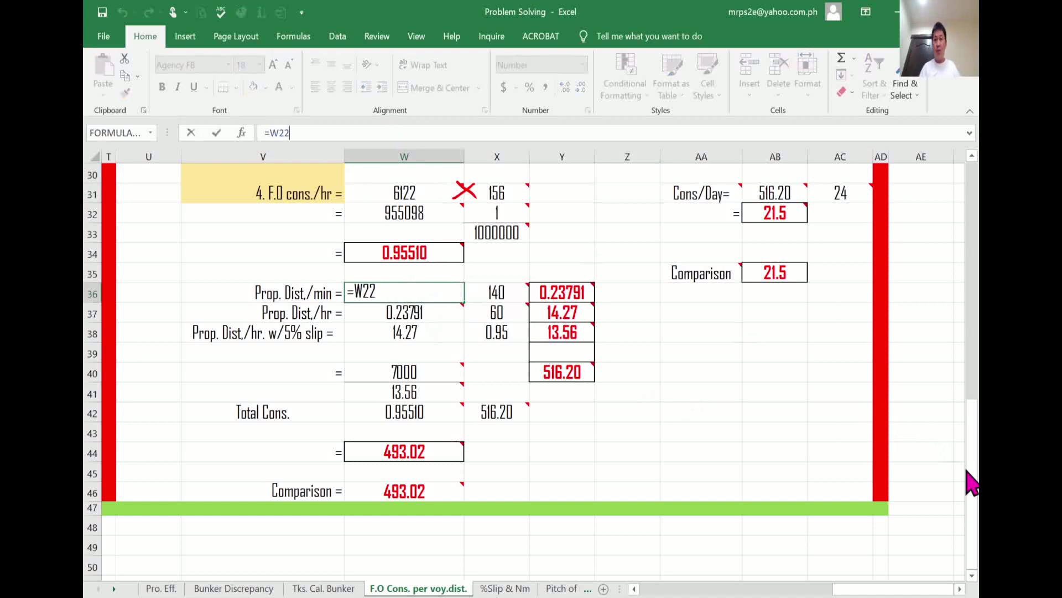
{"action": "scroll", "coordinate": [977, 475], "scroll_direction": "up", "scroll_amount": 1}
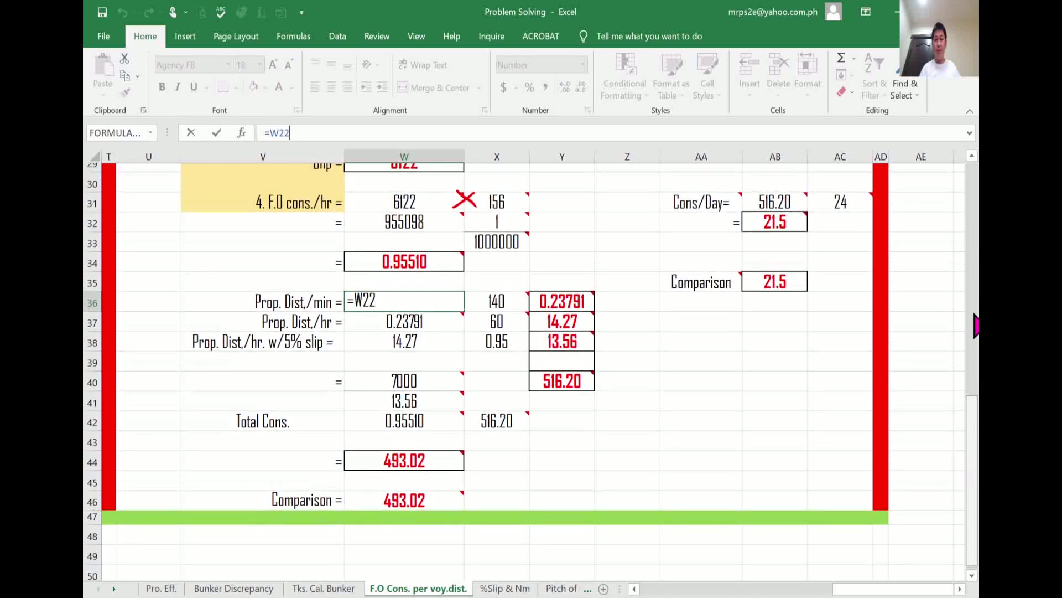
{"action": "scroll", "coordinate": [959, 426], "scroll_direction": "up", "scroll_amount": 6}
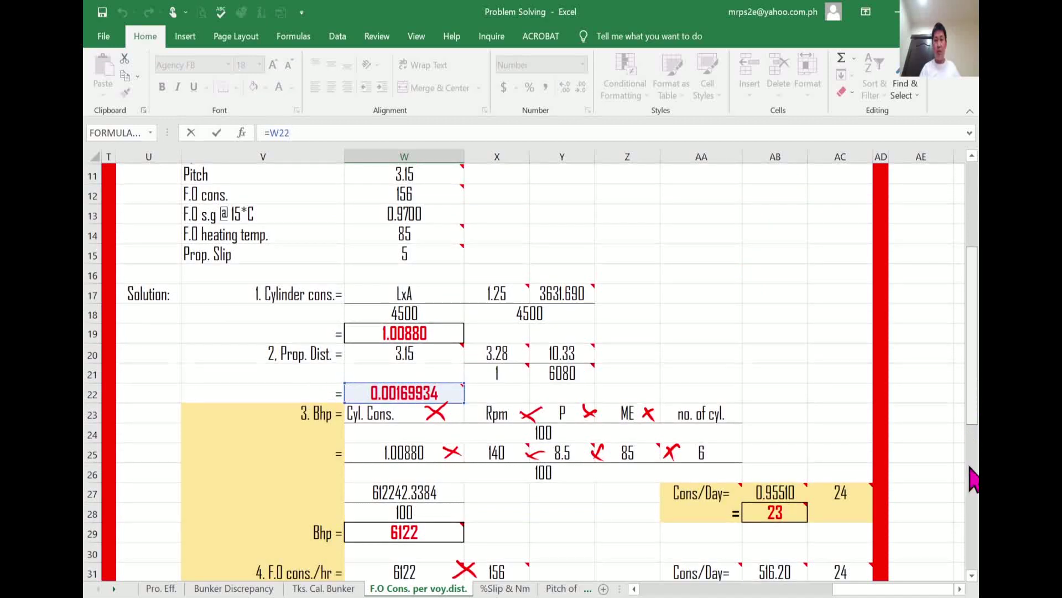
{"action": "scroll", "coordinate": [972, 548], "scroll_direction": "down", "scroll_amount": 2}
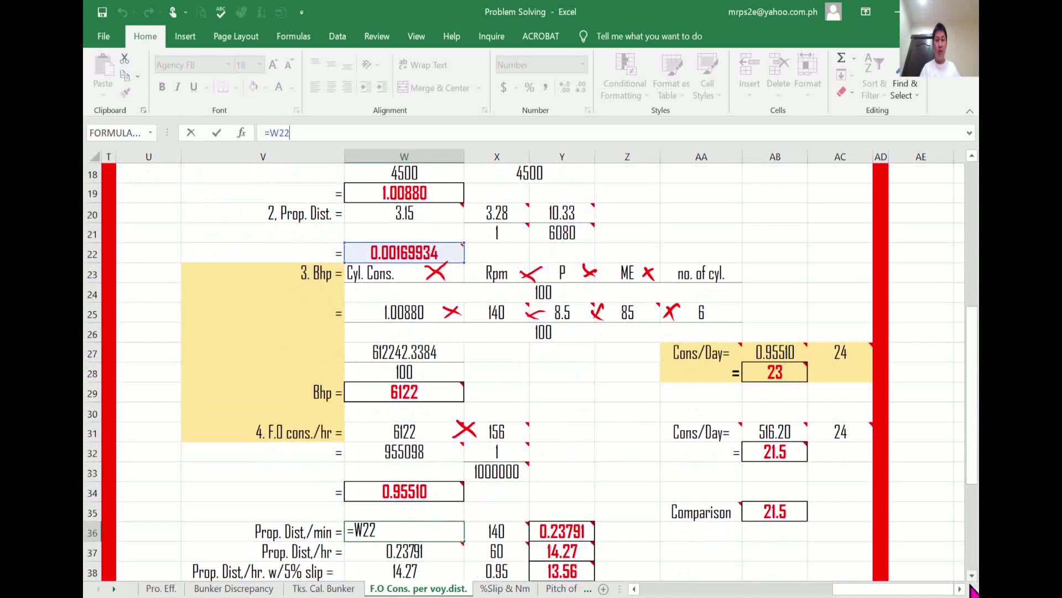
{"action": "left_click", "coordinate": [684, 554]}
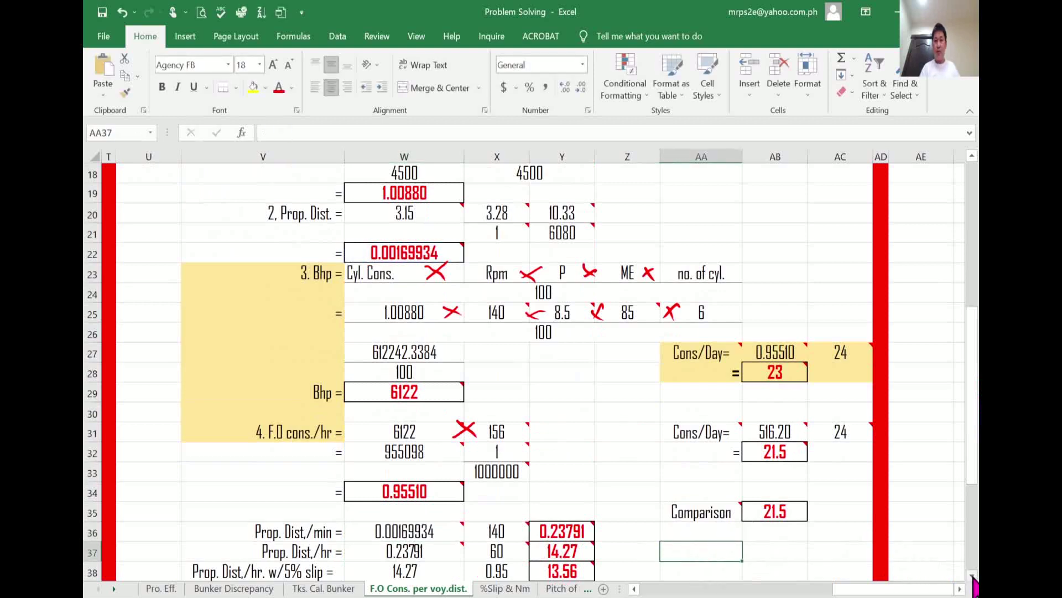
{"action": "scroll", "coordinate": [972, 576], "scroll_direction": "down", "scroll_amount": 5}
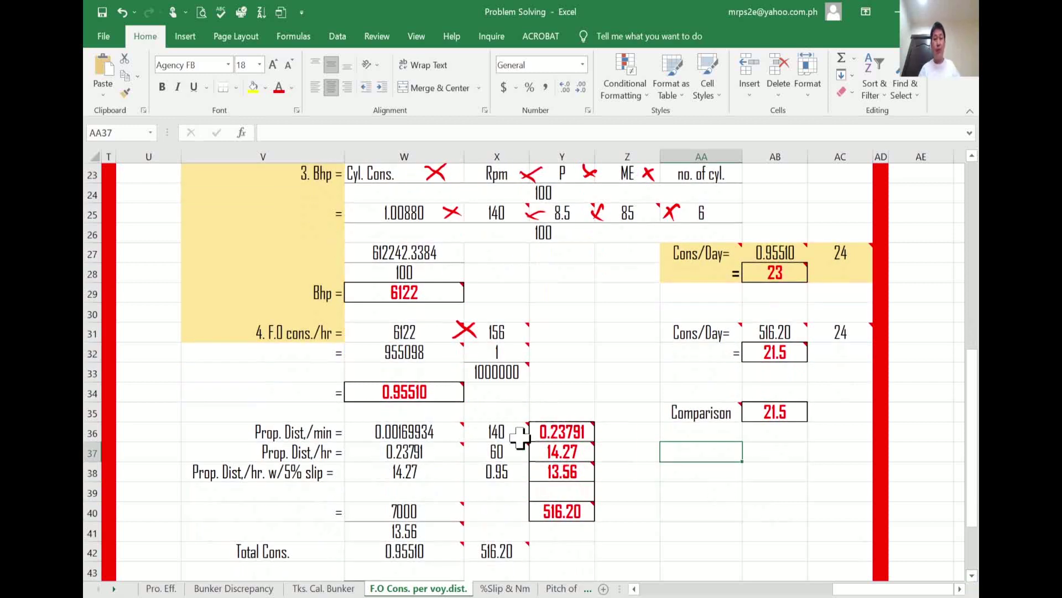
- Check the Rpm entry W10 in the given data and its unit note, and return to the propeller distance rows
{"action": "mouse_move", "coordinate": [520, 437]}
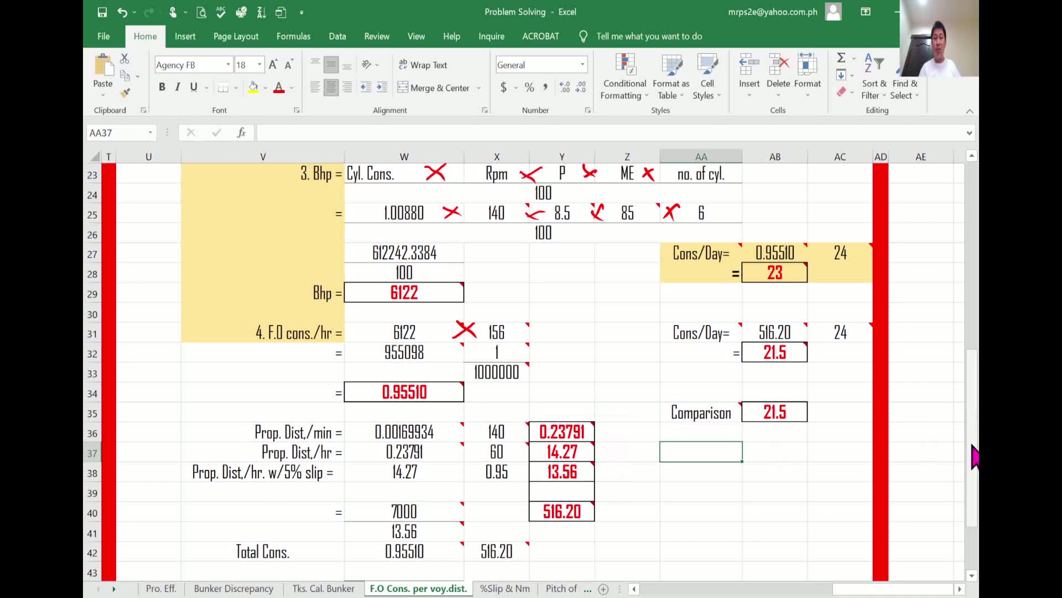
{"action": "scroll", "coordinate": [974, 456], "scroll_direction": "up", "scroll_amount": 10}
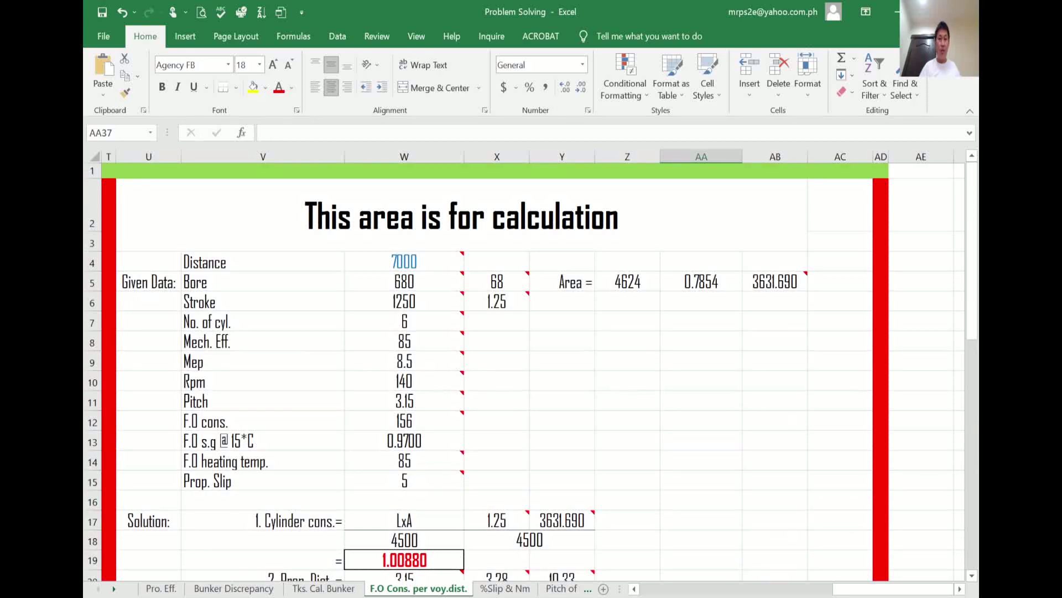
{"action": "left_click", "coordinate": [433, 386]}
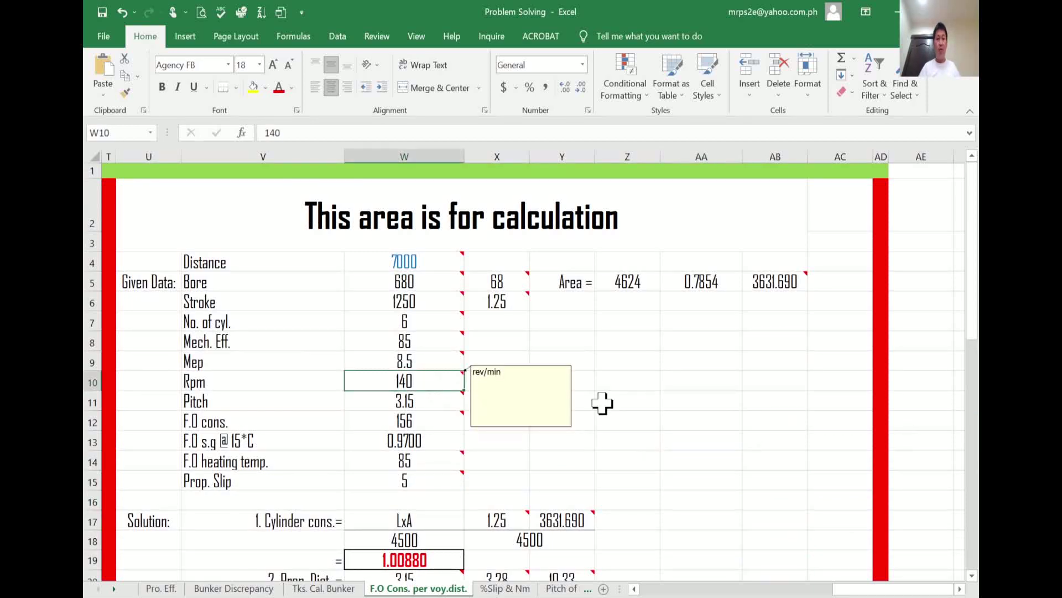
{"action": "left_click", "coordinate": [942, 418]}
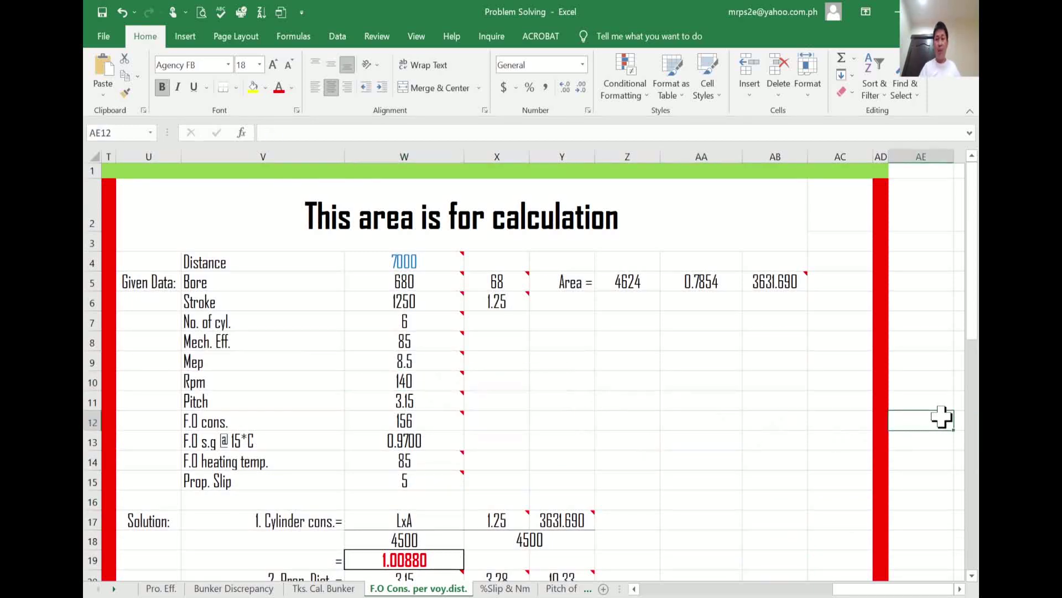
{"action": "scroll", "coordinate": [465, 325], "scroll_direction": "down", "scroll_amount": 7}
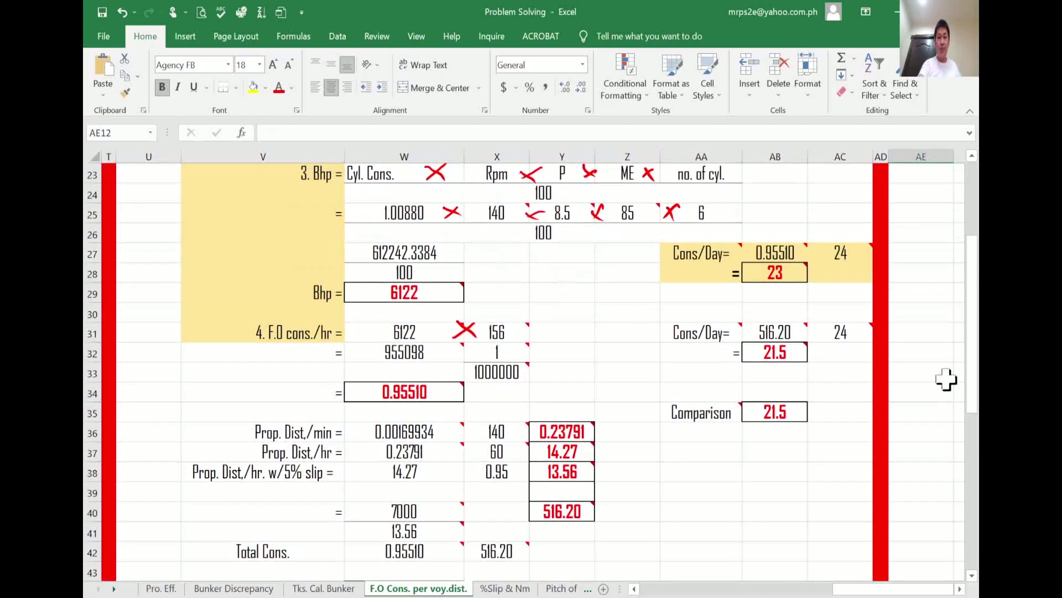
{"action": "scroll", "coordinate": [639, 414], "scroll_direction": "down", "scroll_amount": 2}
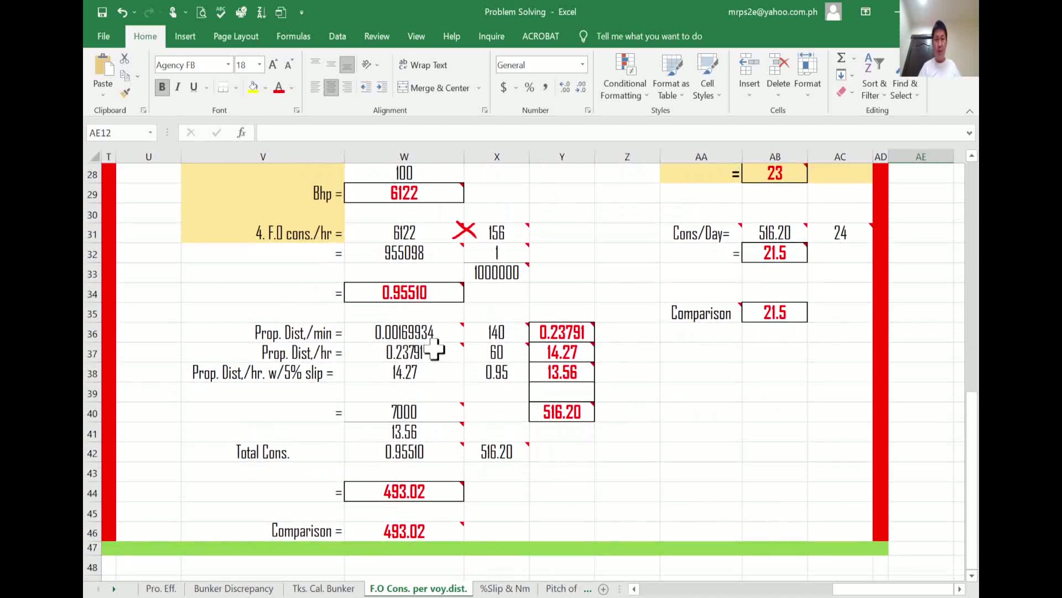
- Examine the product formula in Y36, the cells it references and the unit notes in the propeller distance per minute row
{"action": "mouse_move", "coordinate": [443, 349]}
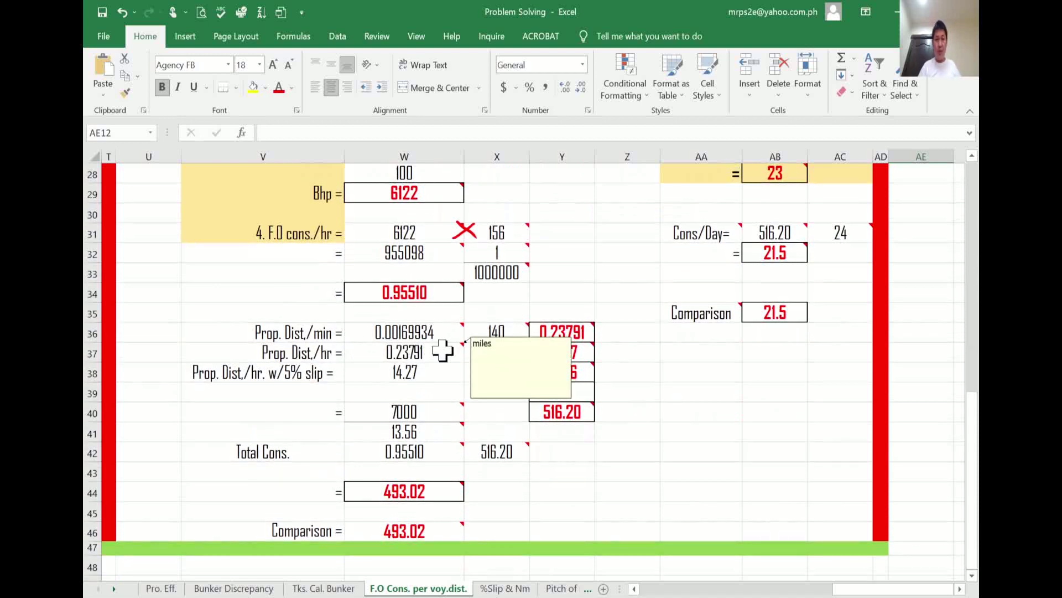
{"action": "left_click", "coordinate": [576, 332]}
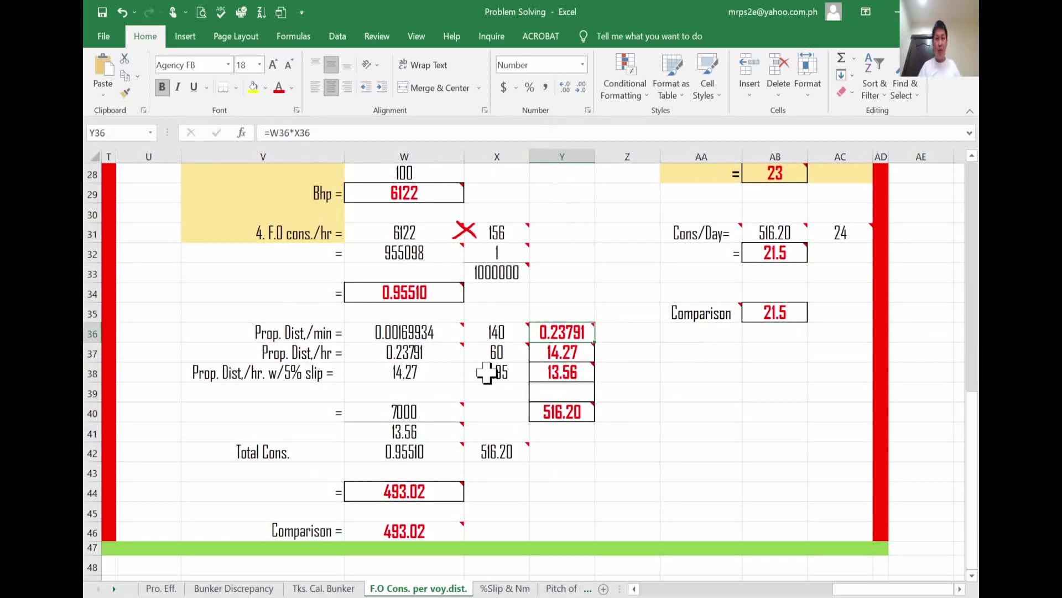
{"action": "mouse_move", "coordinate": [500, 346]}
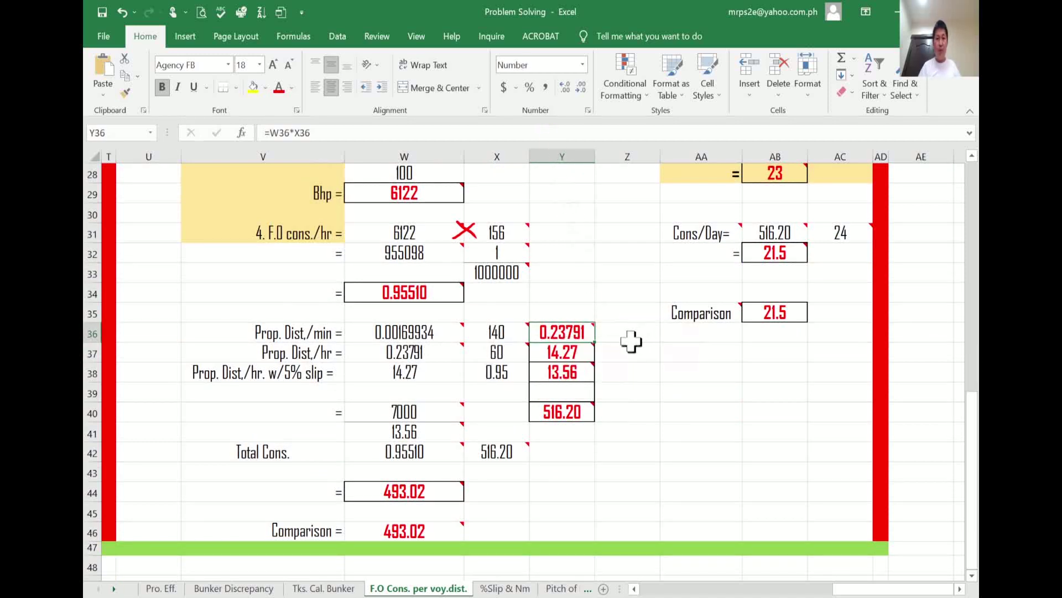
{"action": "mouse_move", "coordinate": [581, 350]}
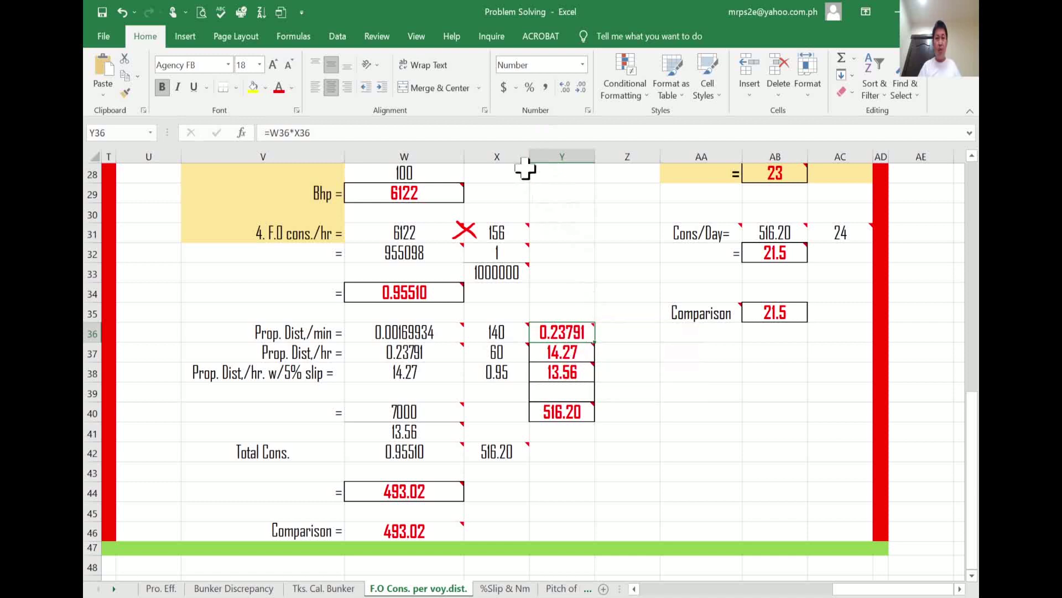
{"action": "left_click", "coordinate": [542, 131]}
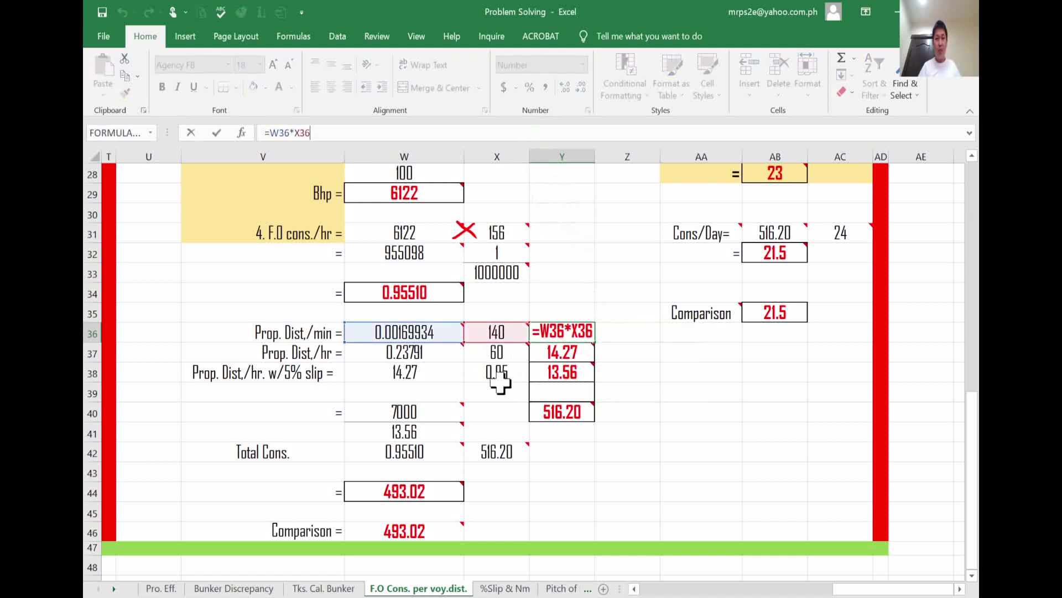
{"action": "mouse_move", "coordinate": [576, 354]}
{"action": "left_click", "coordinate": [628, 351]}
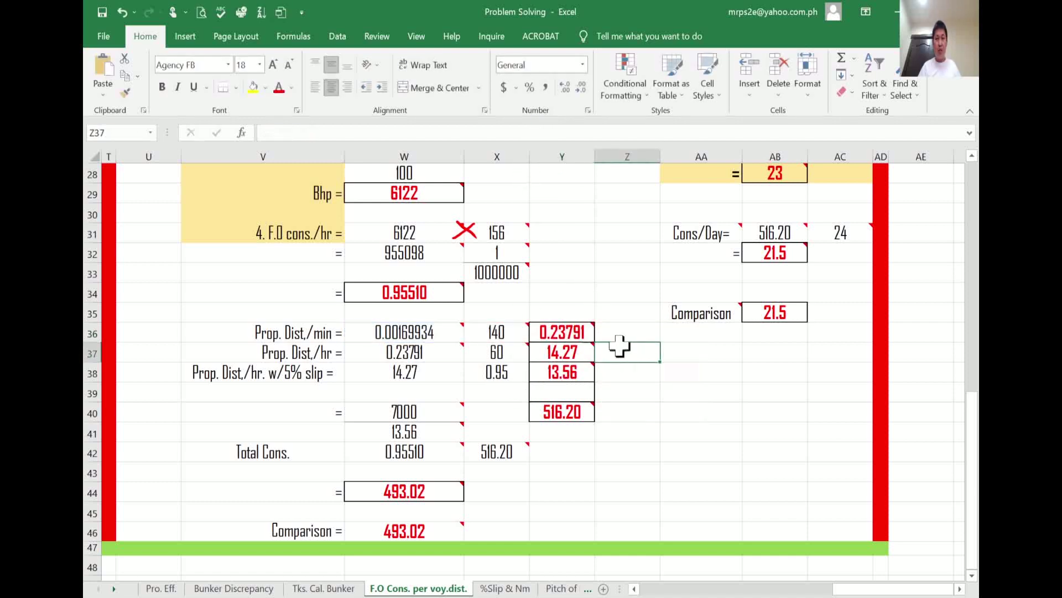
{"action": "mouse_move", "coordinate": [567, 331]}
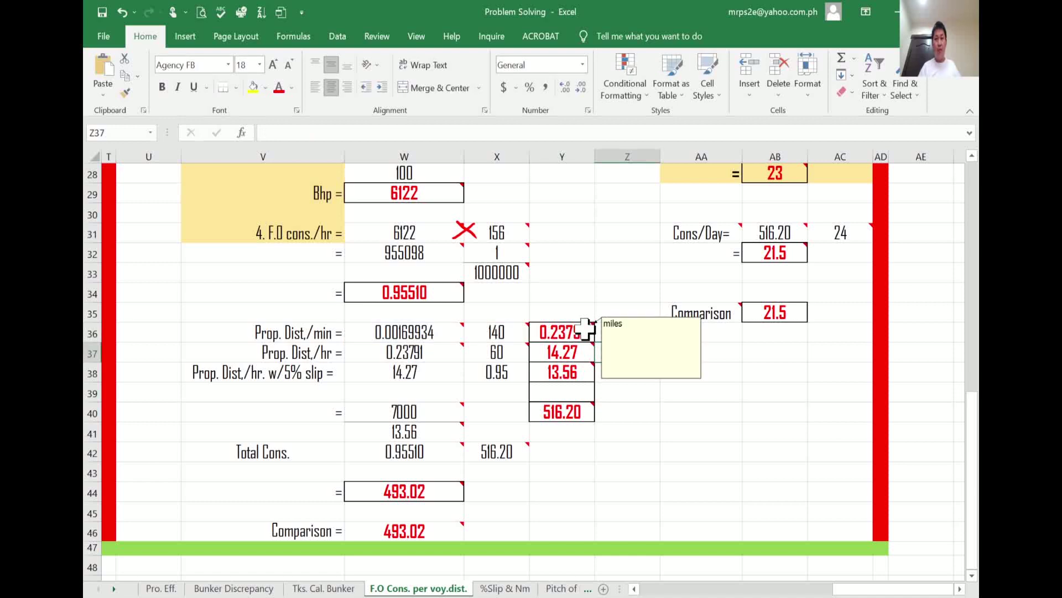
{"action": "mouse_move", "coordinate": [454, 335]}
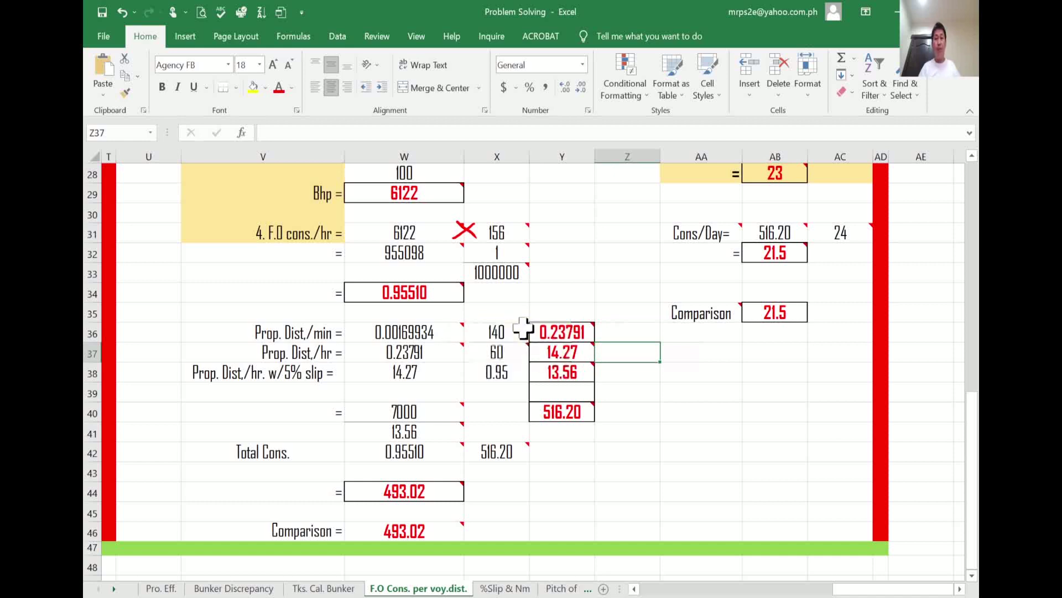
{"action": "mouse_move", "coordinate": [506, 331]}
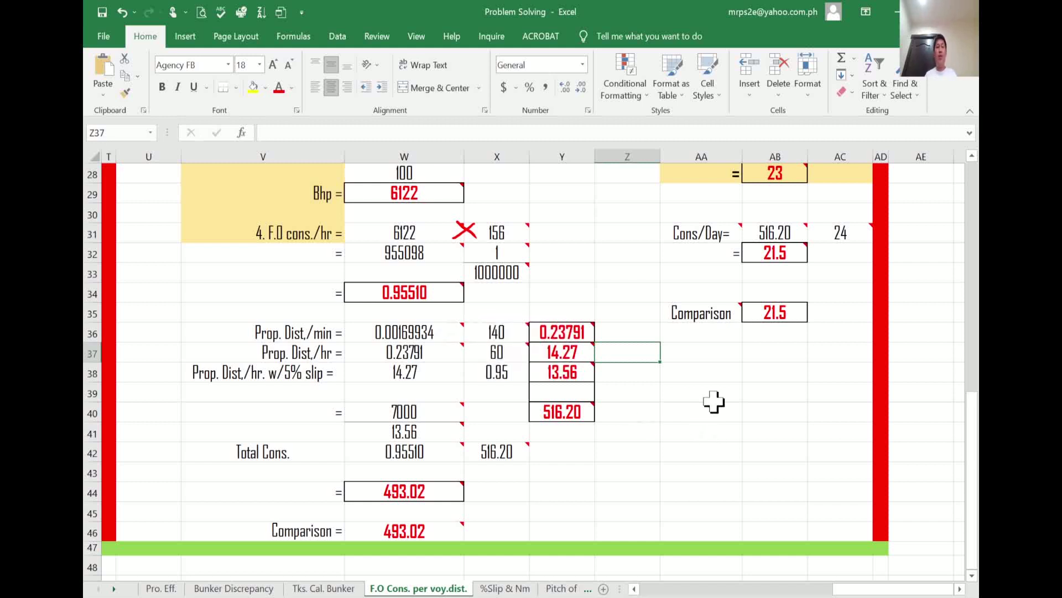
- Inspect the formula and unit note of W37 in the propeller distance per hour row
{"action": "left_click", "coordinate": [618, 334]}
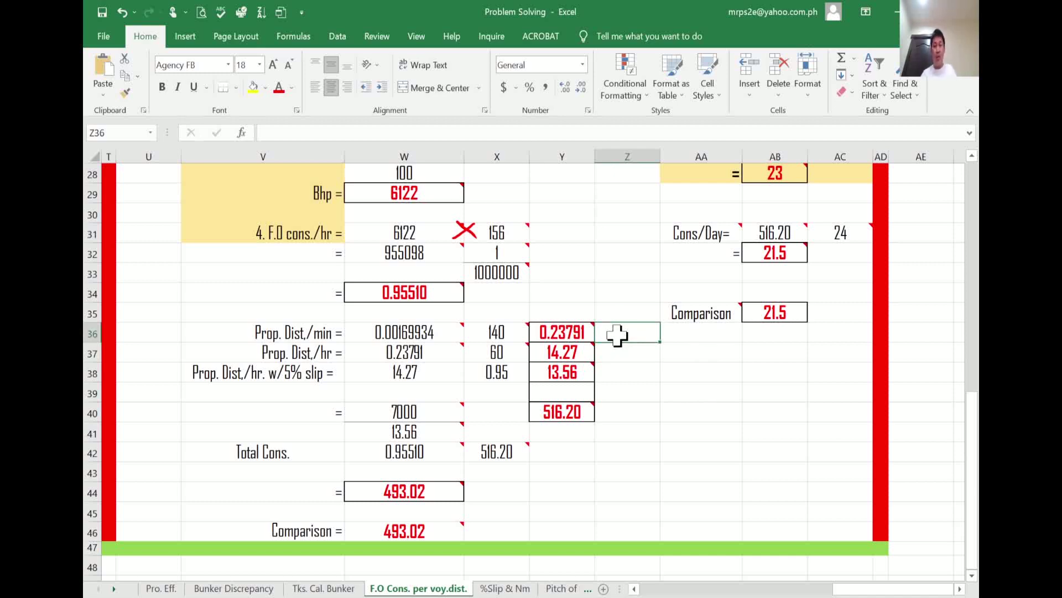
{"action": "left_click", "coordinate": [646, 372]}
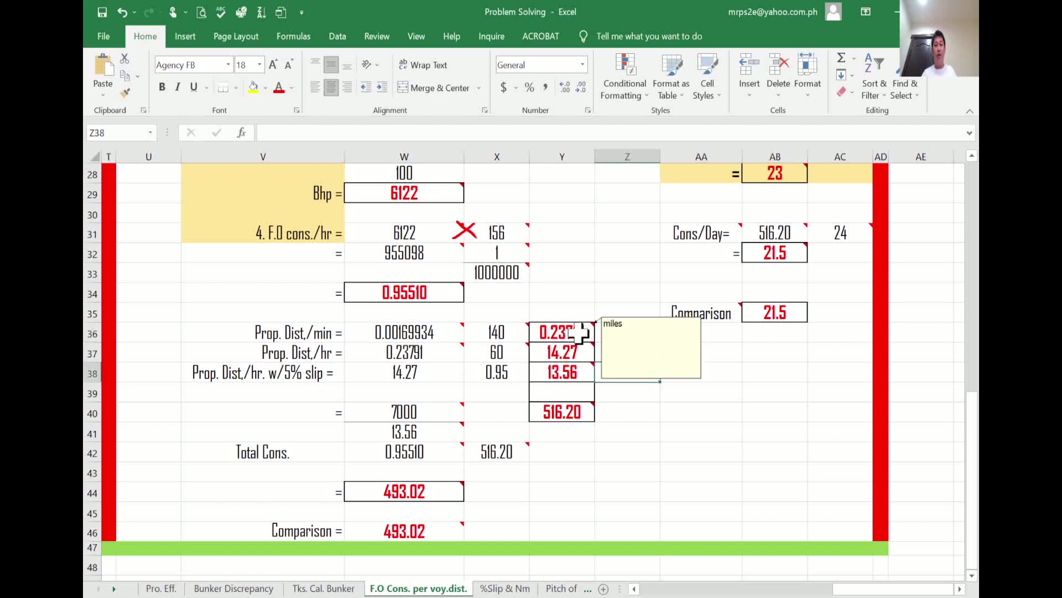
{"action": "left_click", "coordinate": [442, 351]}
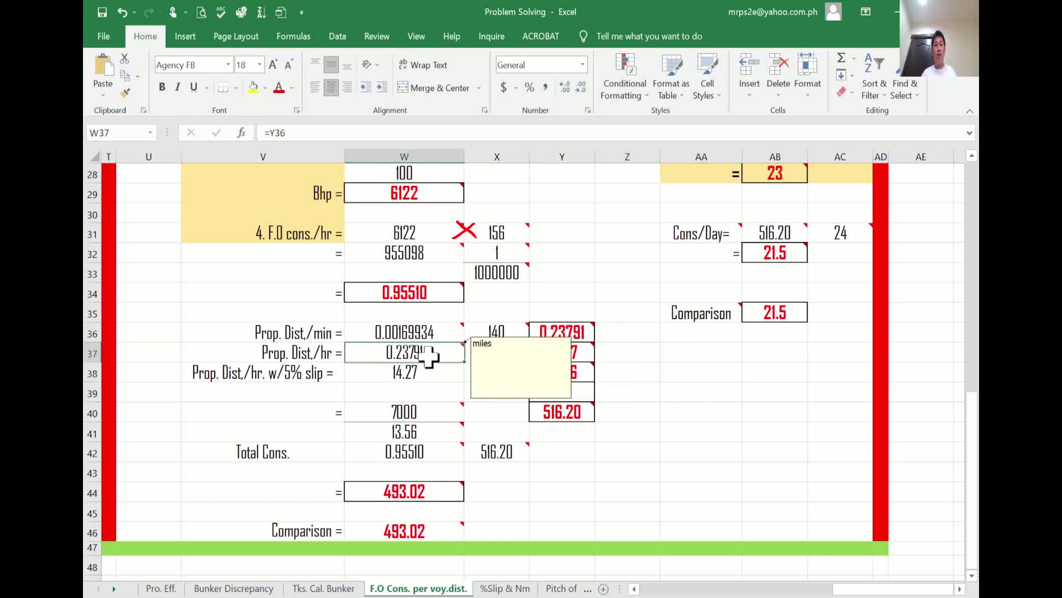
{"action": "left_click", "coordinate": [685, 379]}
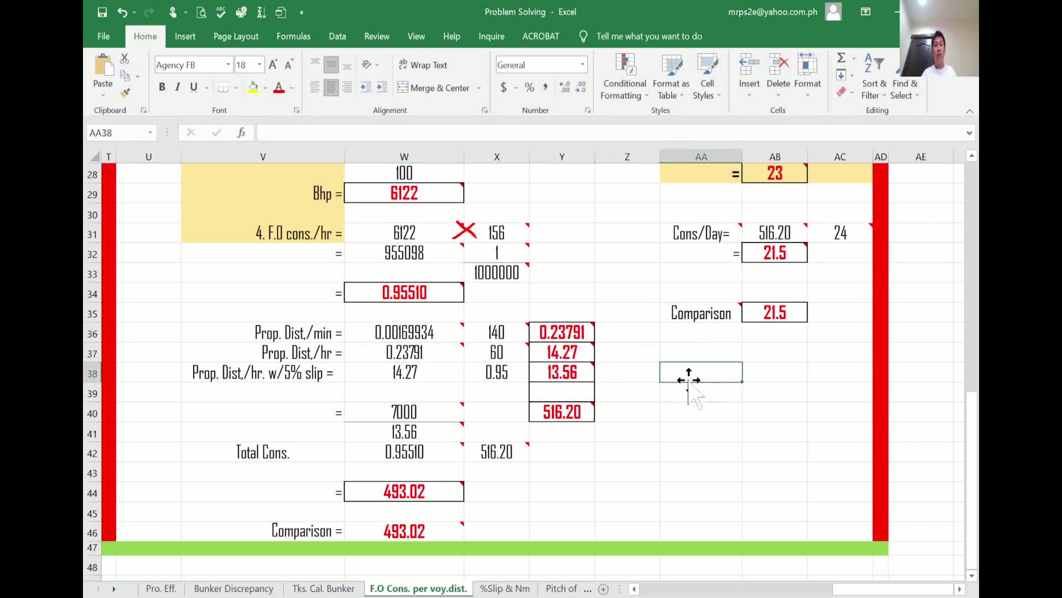
{"action": "left_click", "coordinate": [636, 351]}
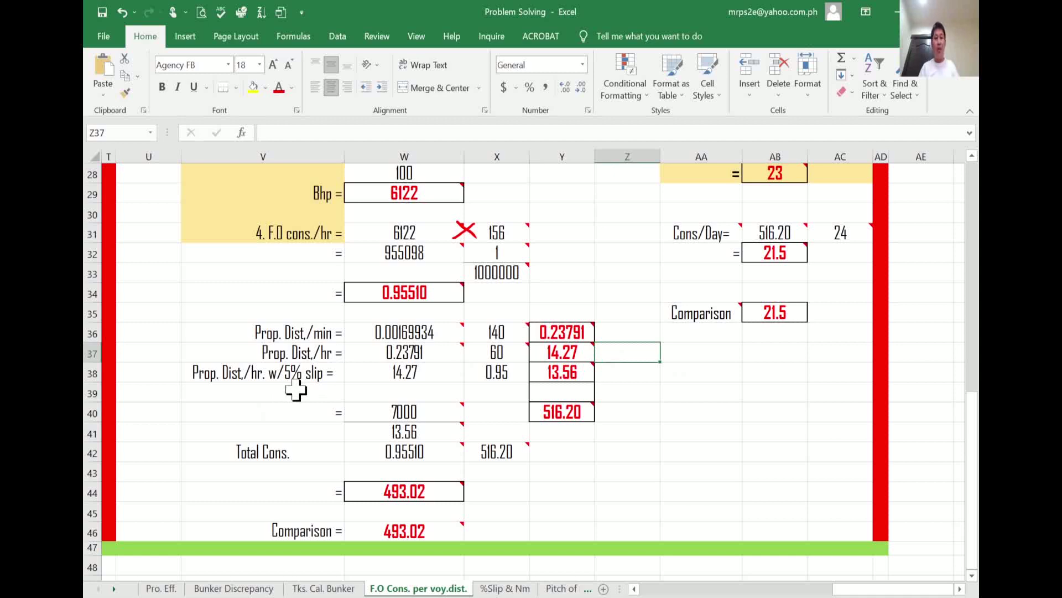
- Review the propeller slip in the given data and return to the hourly distance row with 5% slip
{"action": "scroll", "coordinate": [691, 432], "scroll_direction": "up", "scroll_amount": 2}
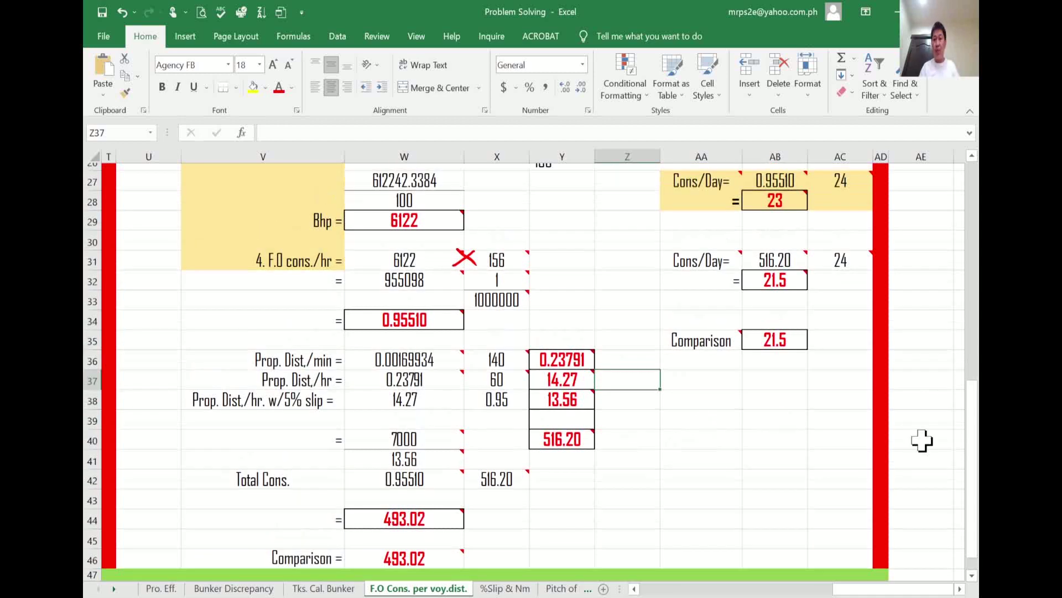
{"action": "scroll", "coordinate": [531, 370], "scroll_direction": "up", "scroll_amount": 3}
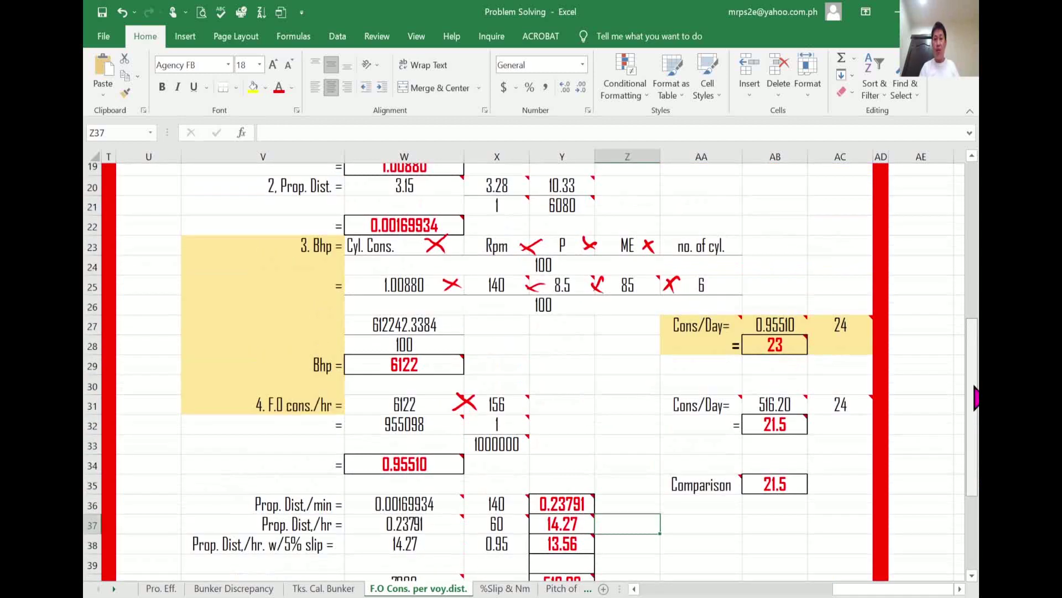
{"action": "scroll", "coordinate": [975, 255], "scroll_direction": "up", "scroll_amount": 4}
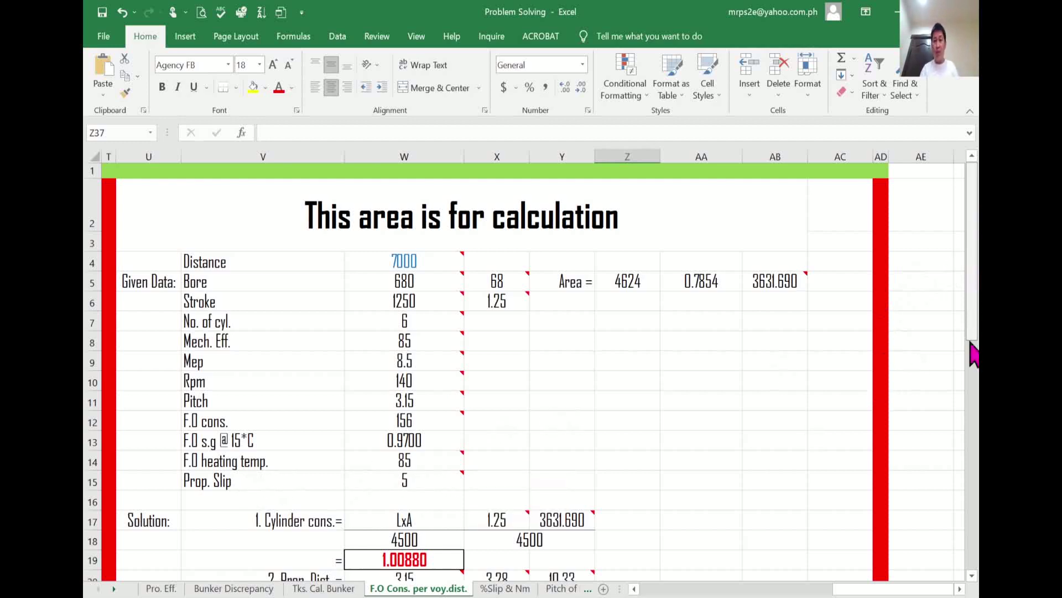
{"action": "scroll", "coordinate": [976, 409], "scroll_direction": "down", "scroll_amount": 1}
{"action": "scroll", "coordinate": [976, 542], "scroll_direction": "down", "scroll_amount": 8}
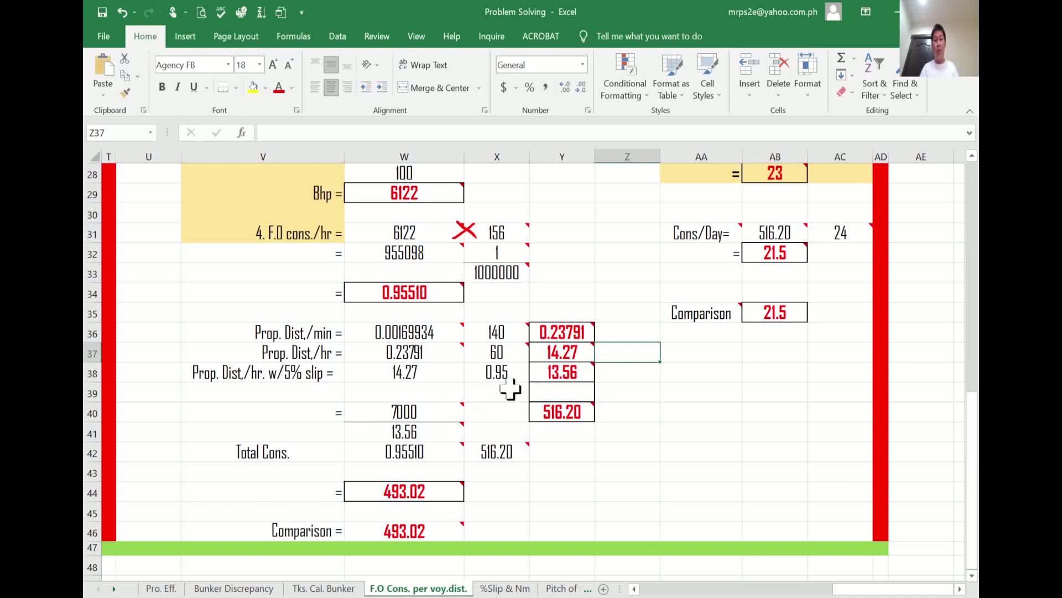
- Examine the slip factor in X38, the product formula in Y38 and its unit note in the hourly distance with 5% slip row
{"action": "left_click", "coordinate": [508, 372]}
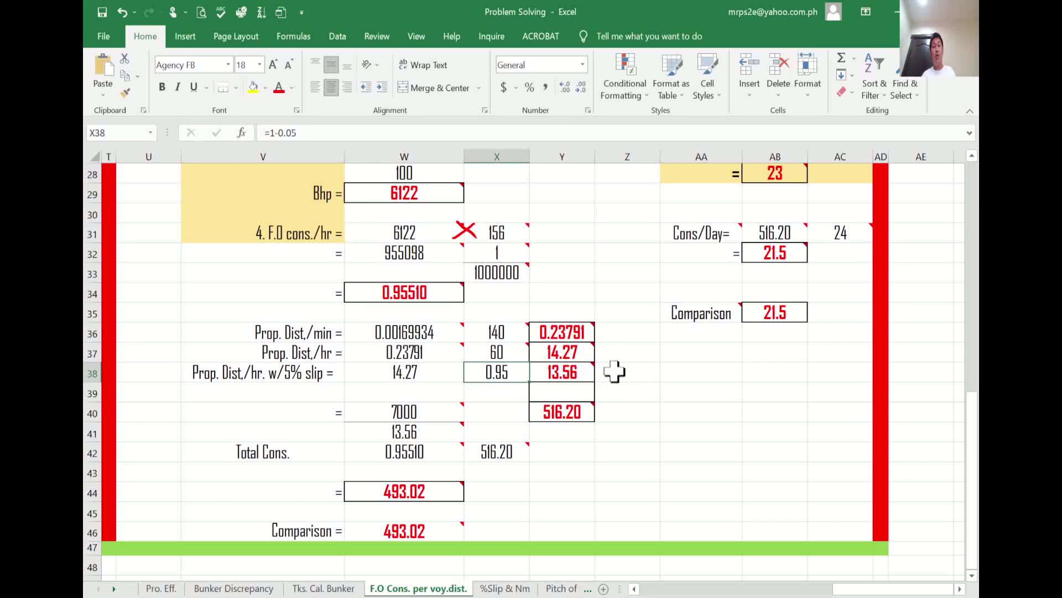
{"action": "left_click", "coordinate": [642, 379]}
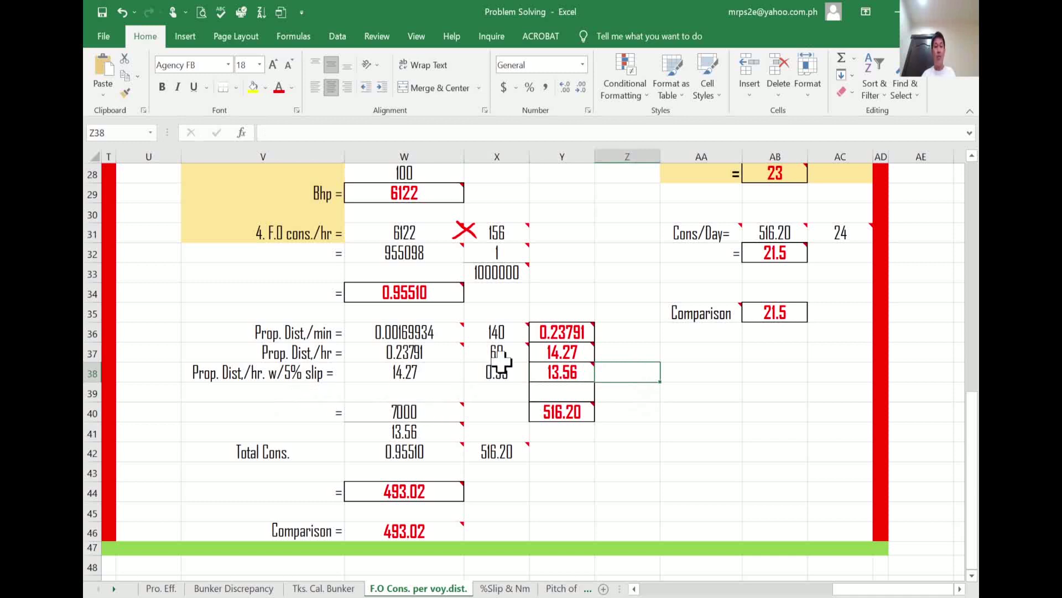
{"action": "left_click", "coordinate": [565, 372]}
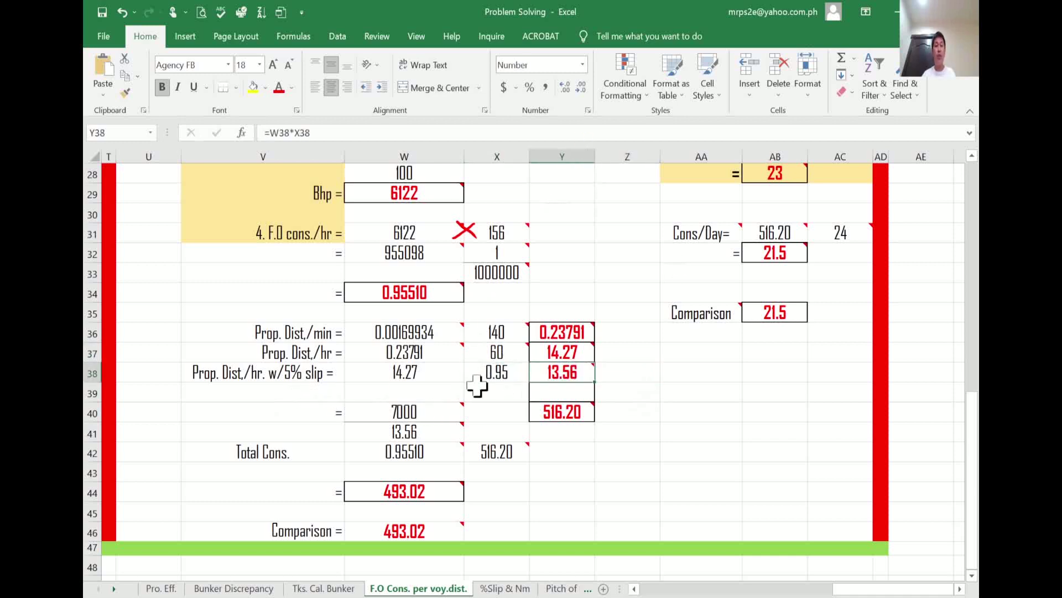
{"action": "left_click", "coordinate": [505, 131]}
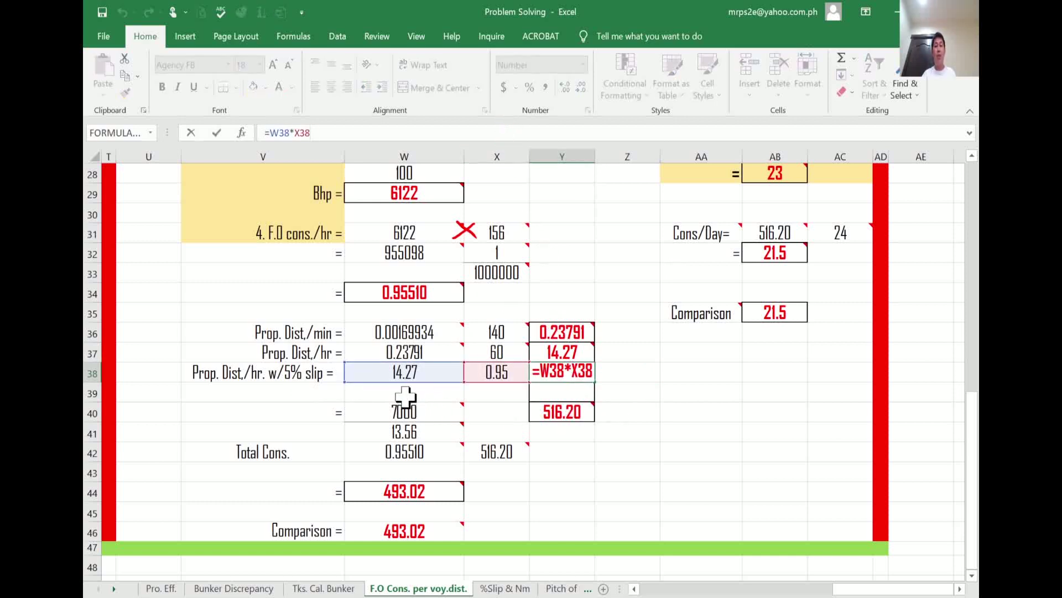
{"action": "left_click", "coordinate": [663, 411]}
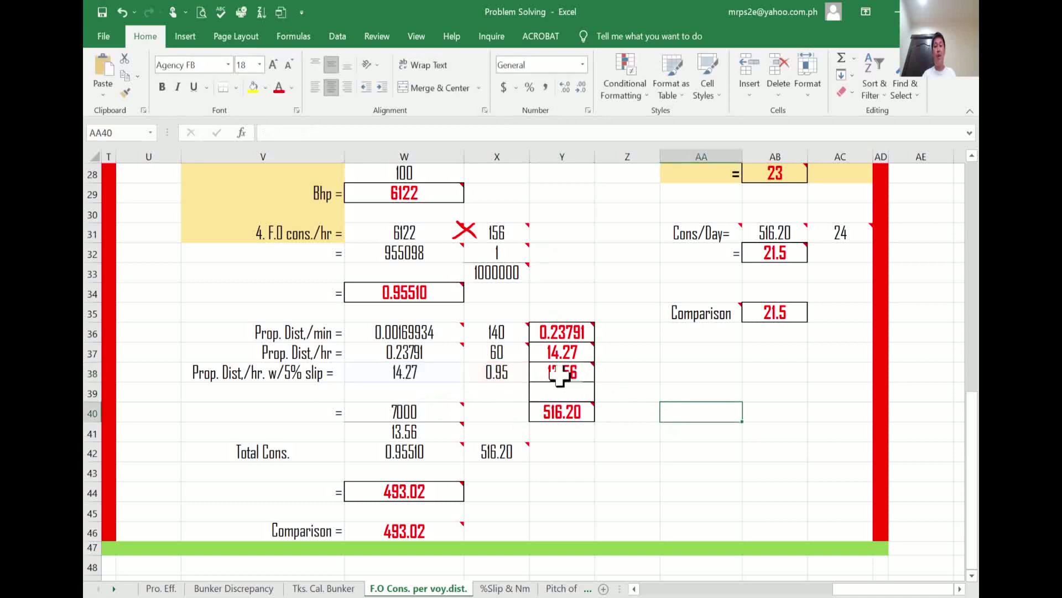
{"action": "left_click", "coordinate": [619, 371]}
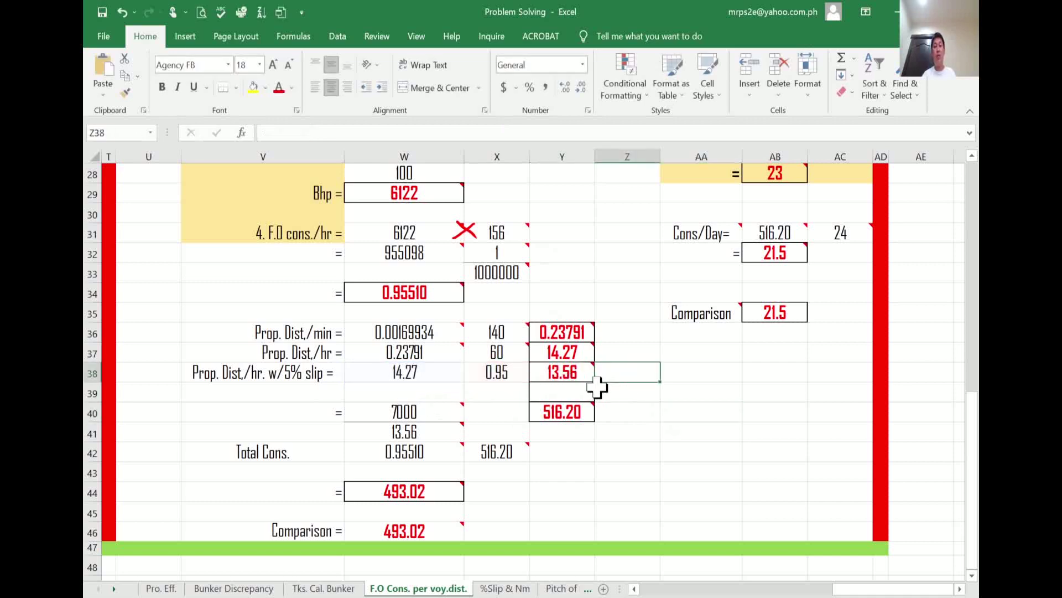
{"action": "mouse_move", "coordinate": [588, 374]}
{"action": "mouse_move", "coordinate": [572, 378]}
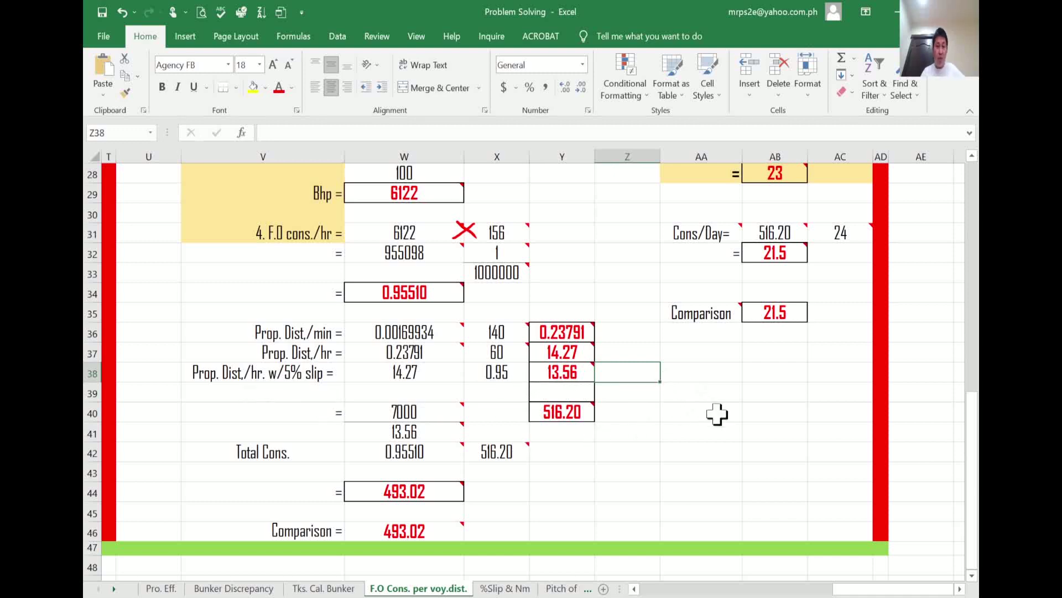
- Trace the distance reference in W40 back to the given data and the voyage question at the start of the sheet
{"action": "left_click", "coordinate": [455, 412]}
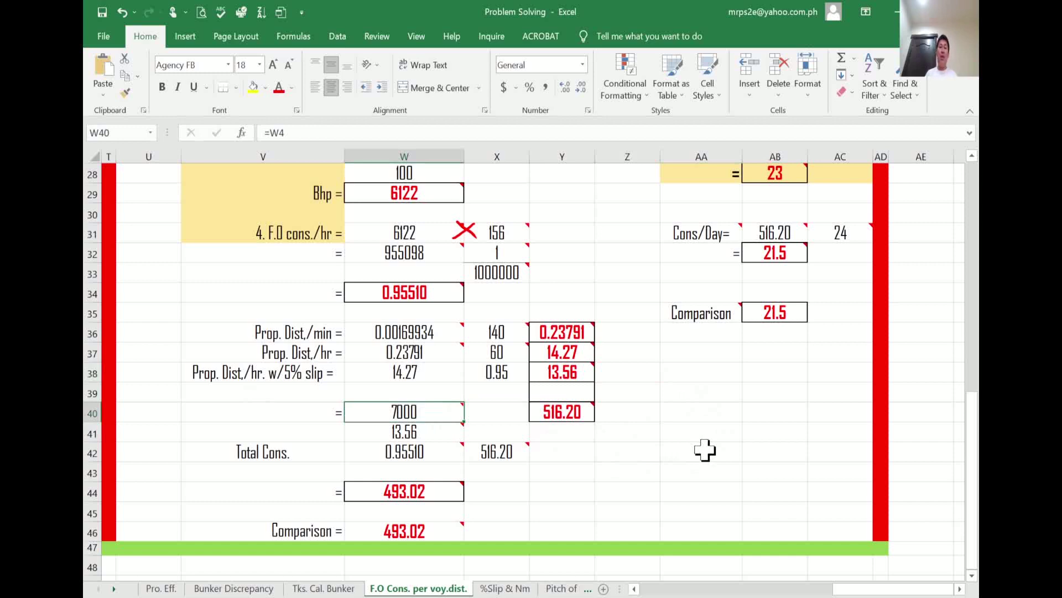
{"action": "mouse_move", "coordinate": [436, 415]}
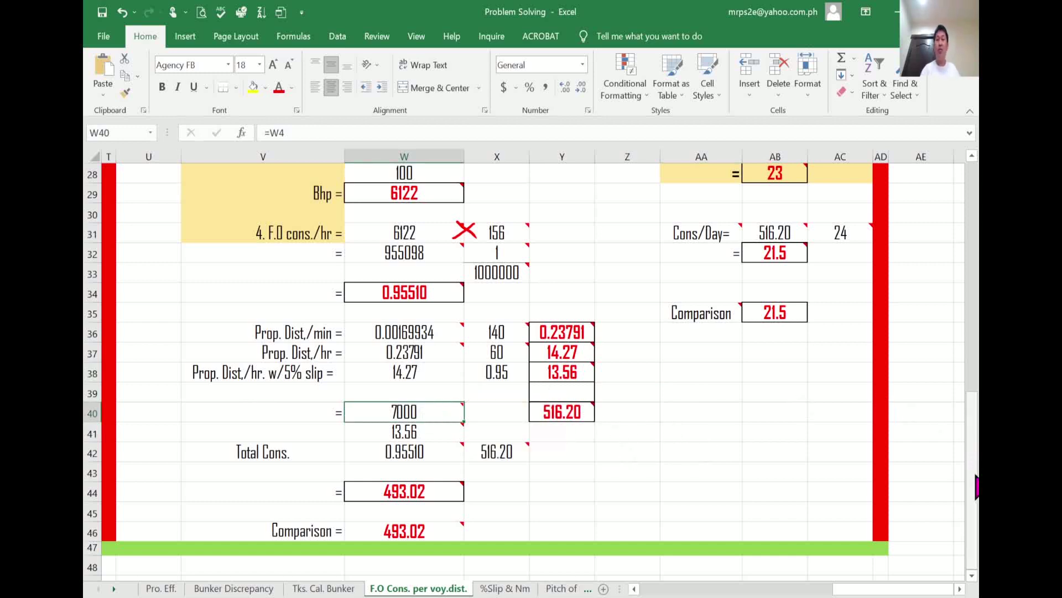
{"action": "scroll", "coordinate": [922, 325], "scroll_direction": "up", "scroll_amount": 9}
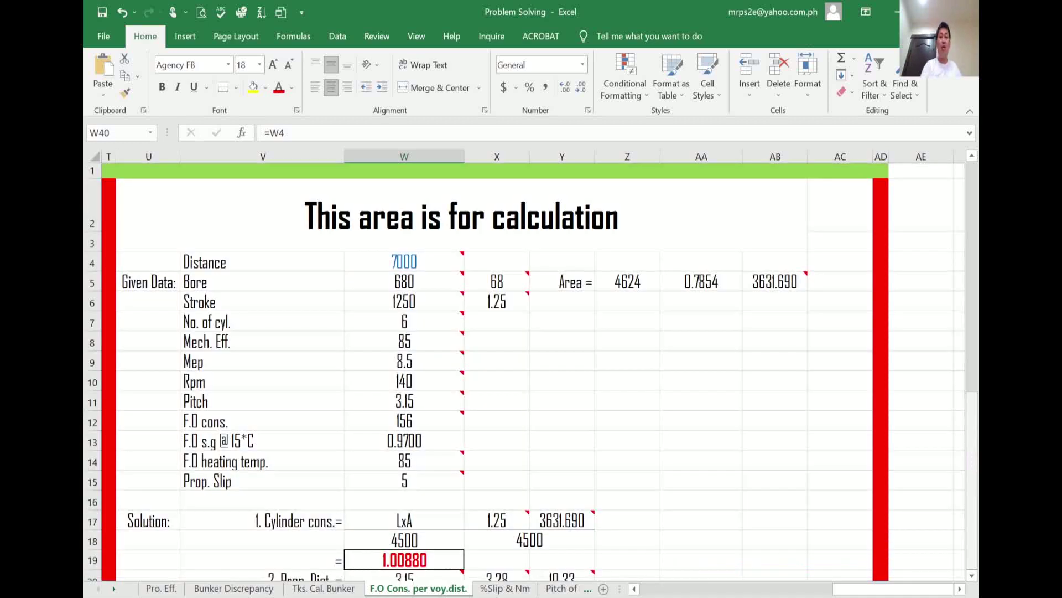
{"action": "scroll", "coordinate": [526, 365], "scroll_direction": "left", "scroll_amount": 4}
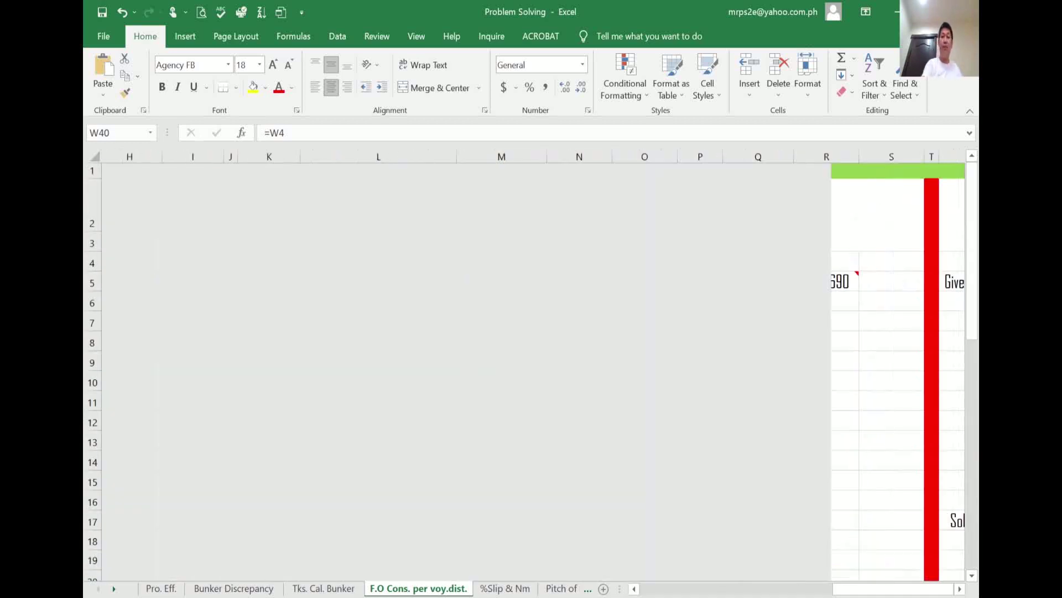
{"action": "scroll", "coordinate": [747, 369], "scroll_direction": "left", "scroll_amount": 3}
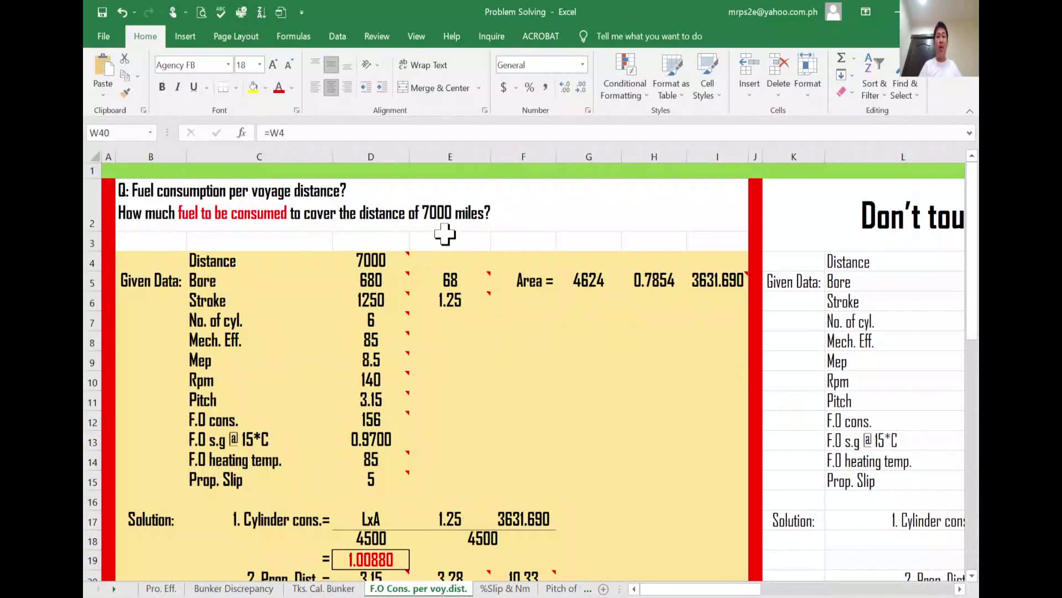
- Return to the voyage distance rows of the calculation area and check the unit notes of W40, W41, W42 and X42
{"action": "scroll", "coordinate": [629, 404], "scroll_direction": "right", "scroll_amount": 3}
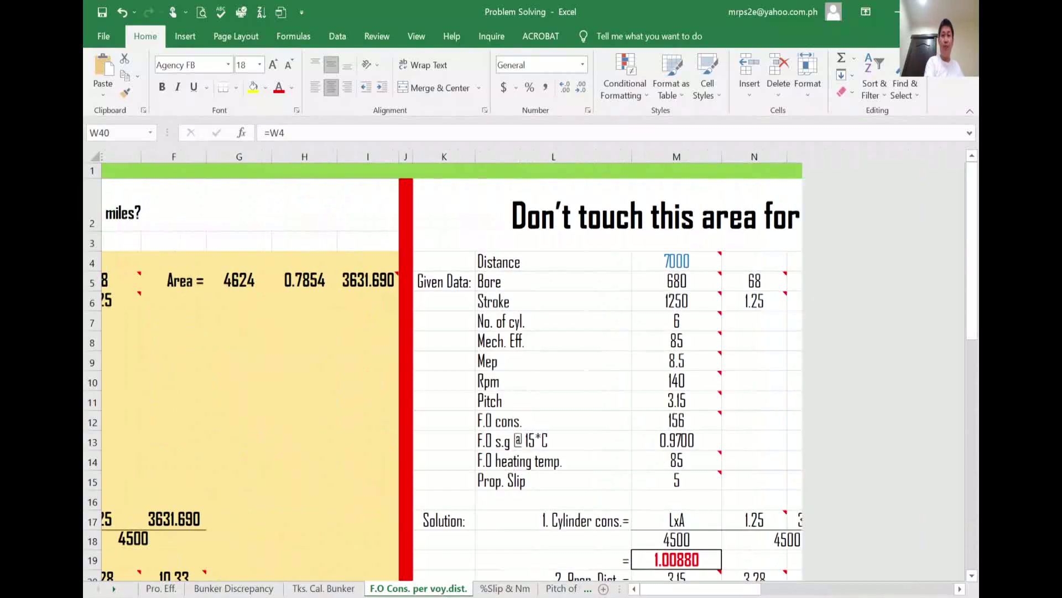
{"action": "scroll", "coordinate": [665, 473], "scroll_direction": "right", "scroll_amount": 3}
{"action": "scroll", "coordinate": [666, 473], "scroll_direction": "right", "scroll_amount": 2}
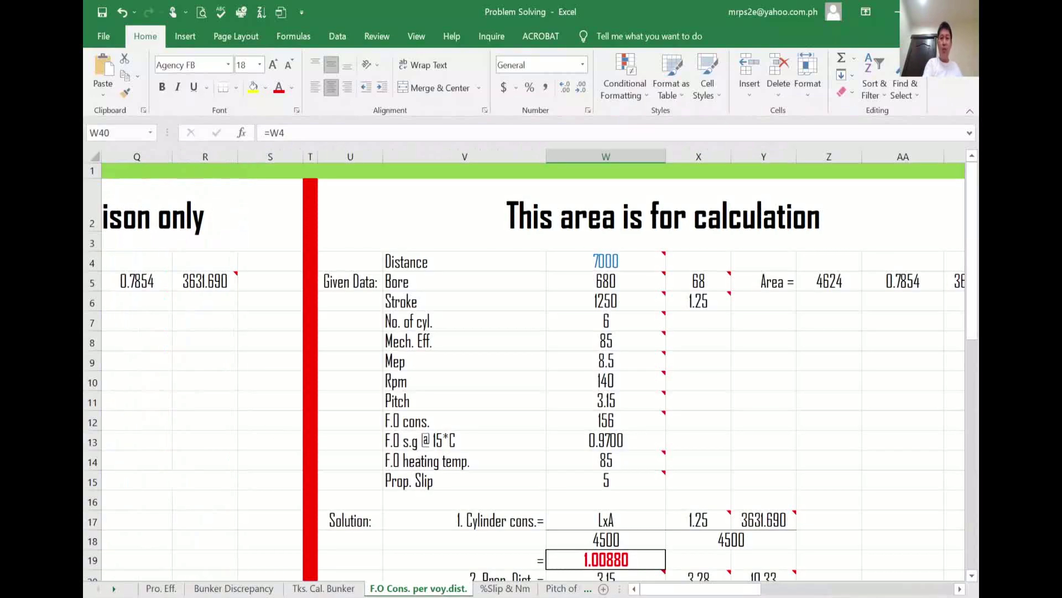
{"action": "scroll", "coordinate": [666, 473], "scroll_direction": "right", "scroll_amount": 4}
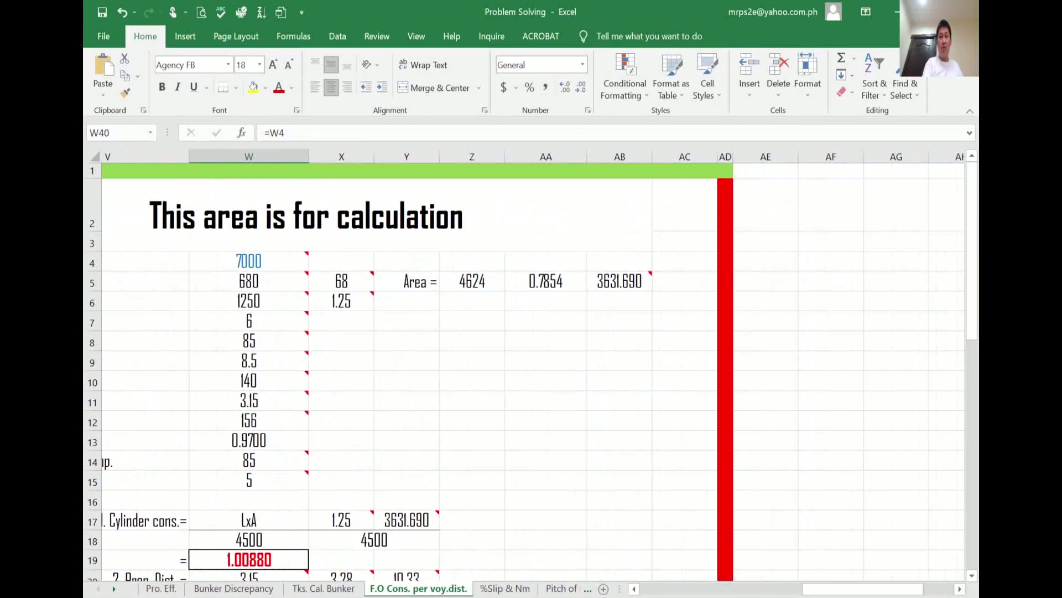
{"action": "scroll", "coordinate": [665, 473], "scroll_direction": "left", "scroll_amount": 2}
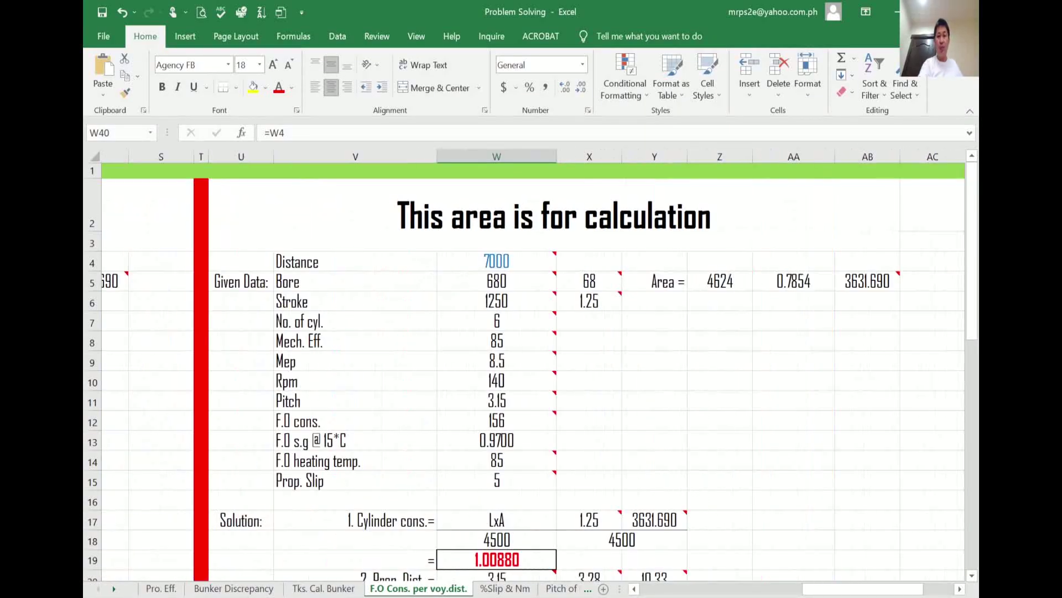
{"action": "scroll", "coordinate": [666, 473], "scroll_direction": "right", "scroll_amount": 1}
{"action": "scroll", "coordinate": [666, 473], "scroll_direction": "down", "scroll_amount": 1}
{"action": "scroll", "coordinate": [666, 473], "scroll_direction": "down", "scroll_amount": 7}
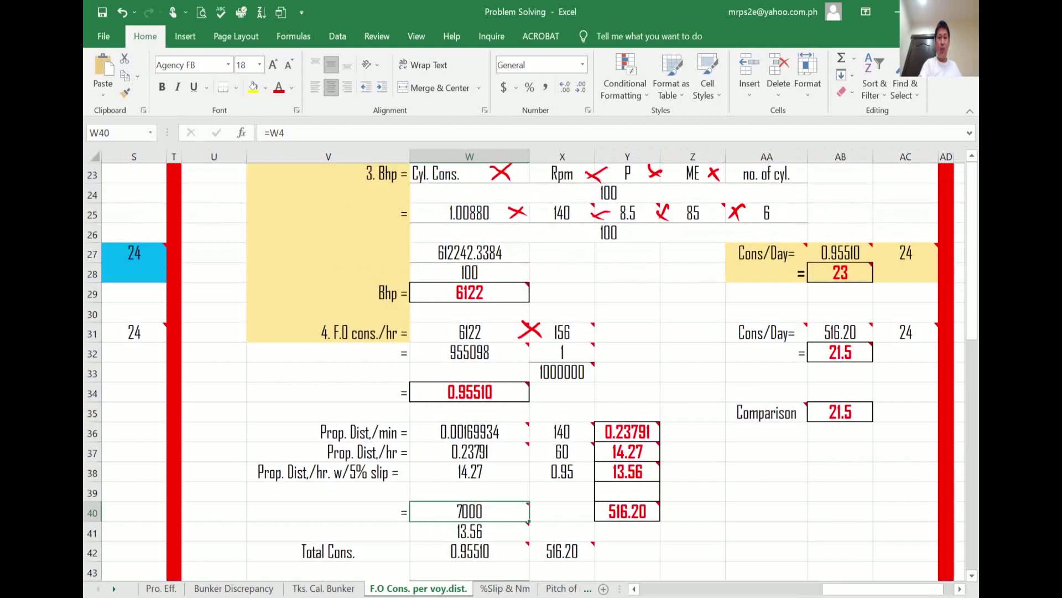
{"action": "scroll", "coordinate": [665, 473], "scroll_direction": "down", "scroll_amount": 3}
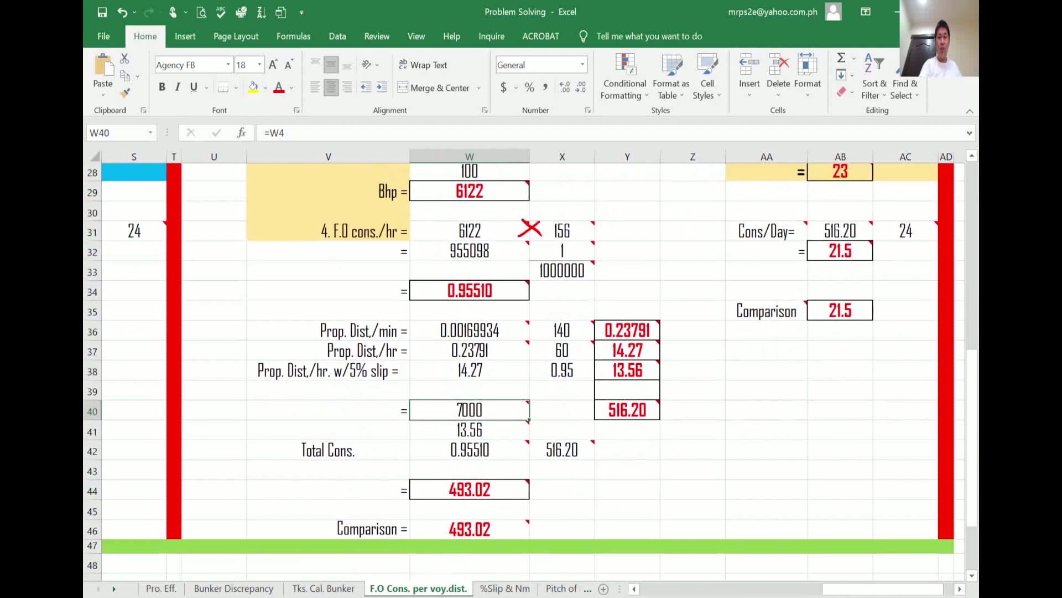
{"action": "scroll", "coordinate": [665, 473], "scroll_direction": "down", "scroll_amount": 1}
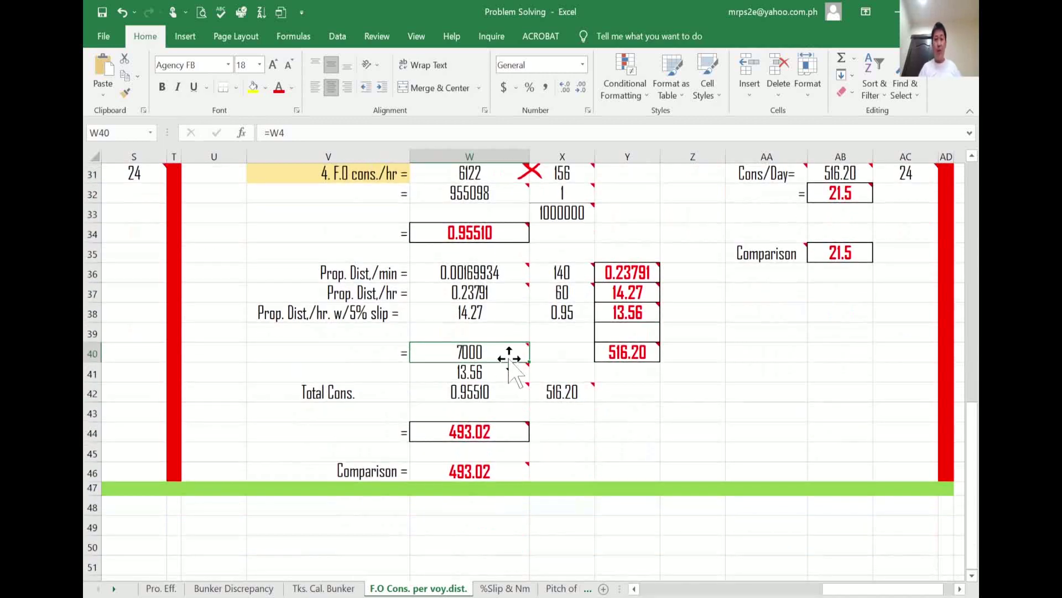
{"action": "mouse_move", "coordinate": [507, 359]}
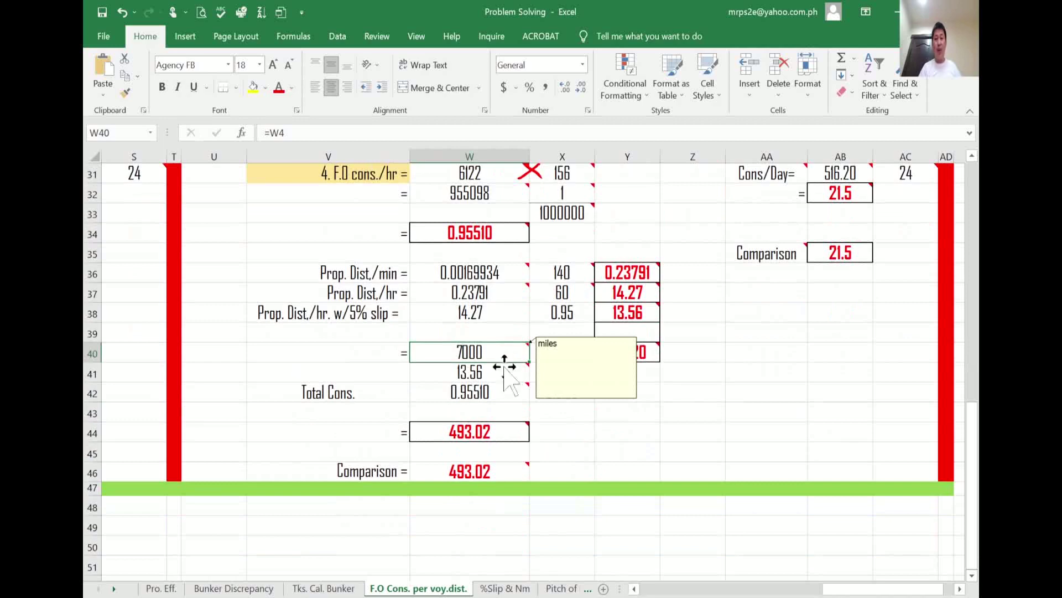
{"action": "mouse_move", "coordinate": [504, 376]}
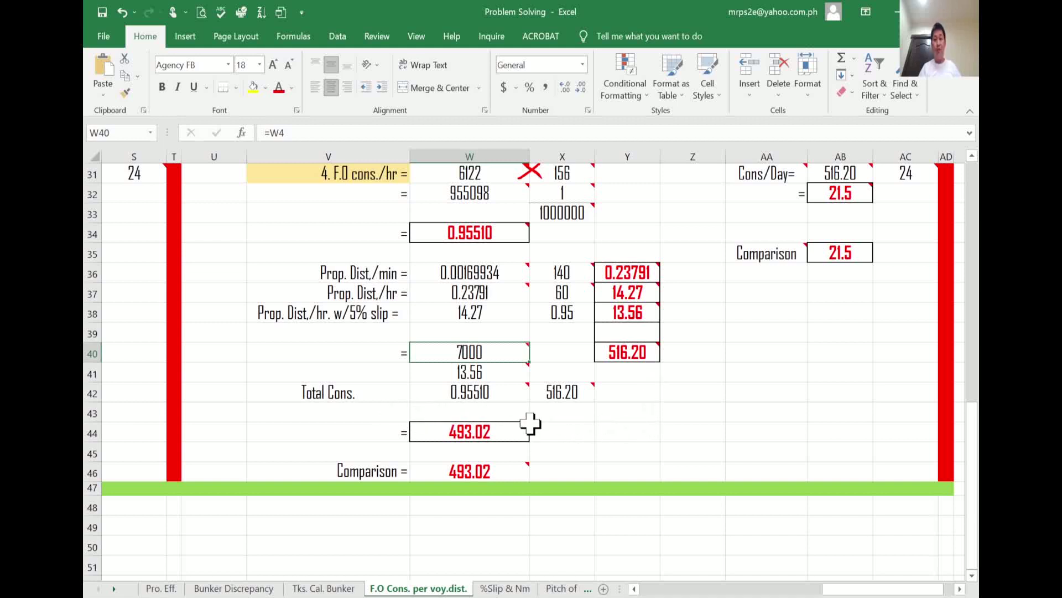
{"action": "mouse_move", "coordinate": [514, 398]}
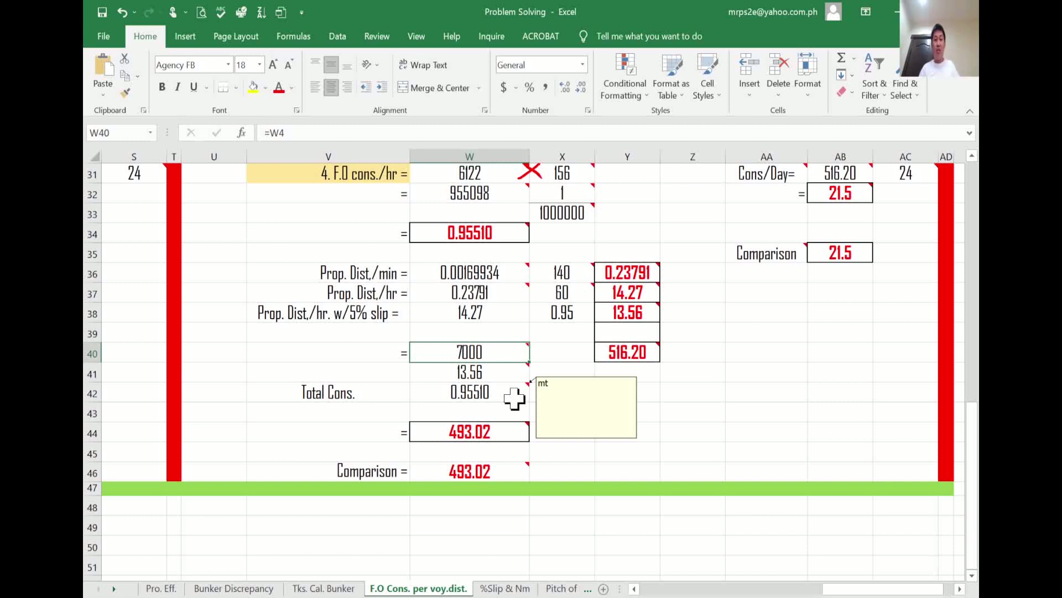
{"action": "mouse_move", "coordinate": [590, 394]}
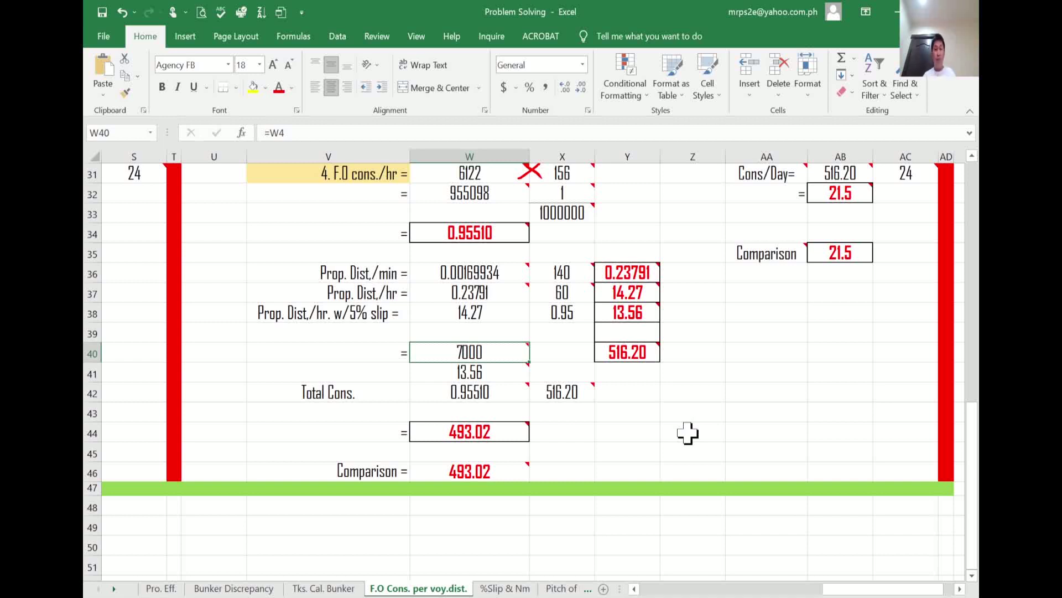
- Inspect the total consumption formula in W44, its unit note and the cells it multiplies
{"action": "left_click", "coordinate": [484, 437]}
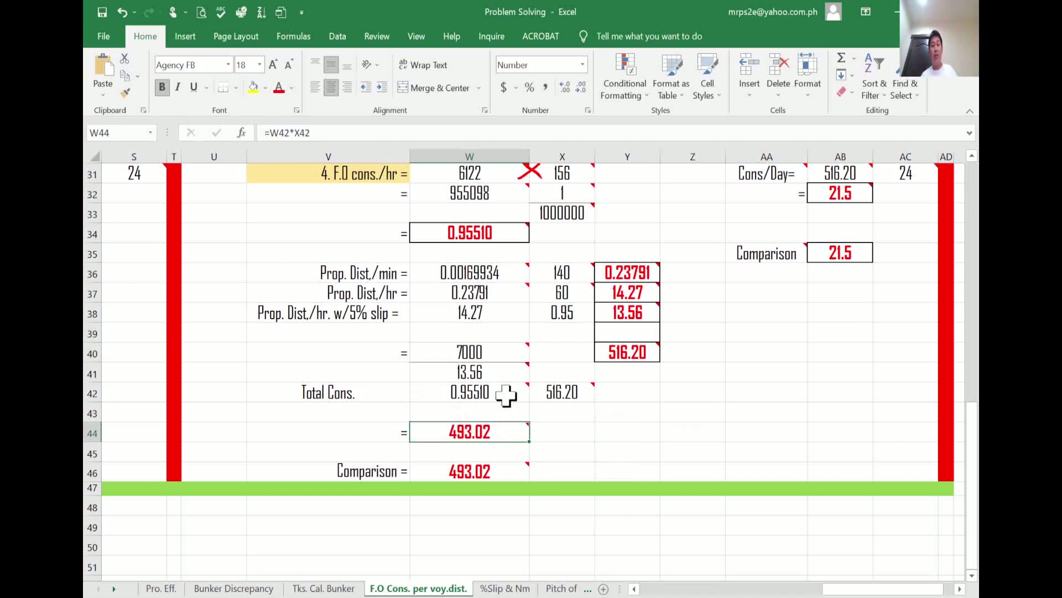
{"action": "mouse_move", "coordinate": [646, 316]}
{"action": "mouse_move", "coordinate": [510, 436]}
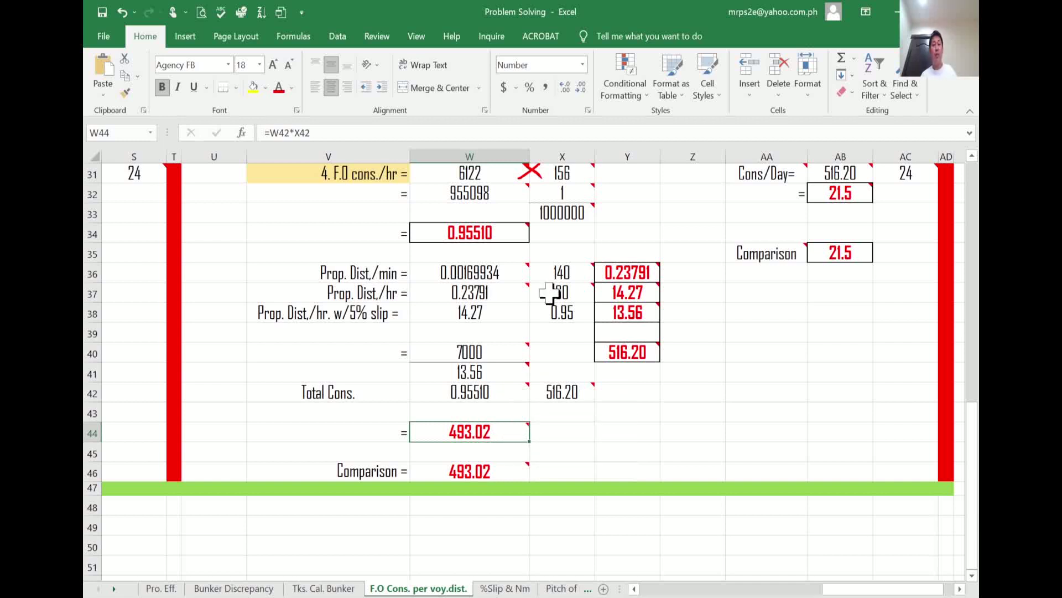
{"action": "left_click", "coordinate": [542, 131]}
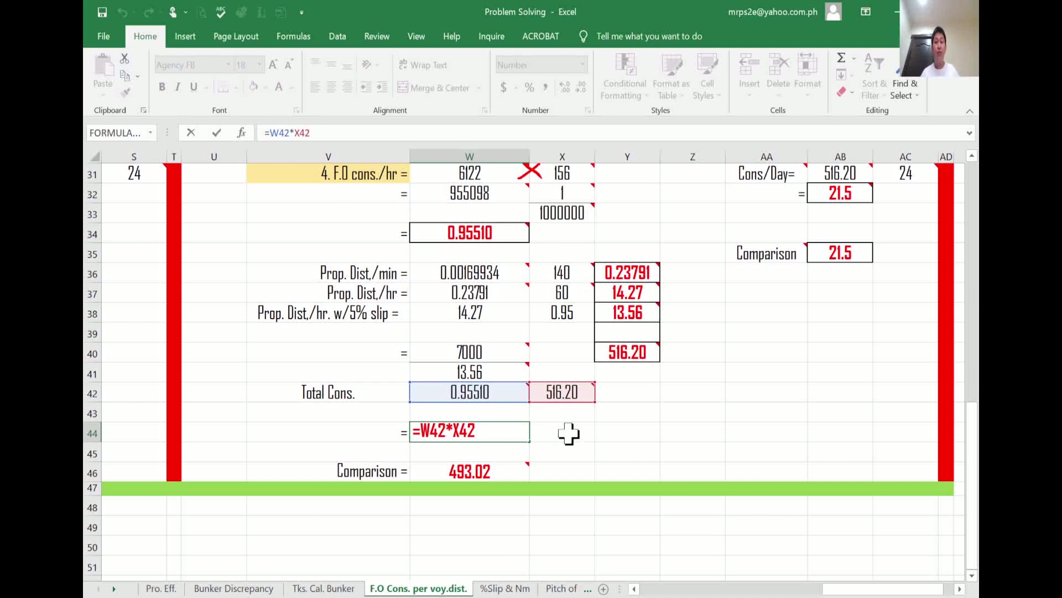
{"action": "key", "text": "Tab"}
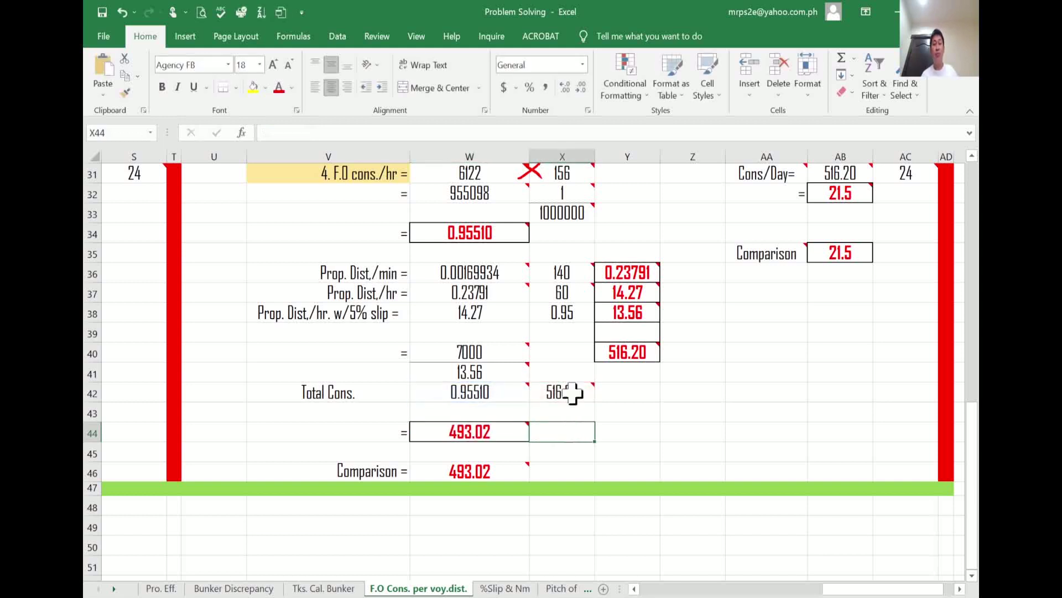
- Inspect the references in X42 and W42 of the Total Cons. row and review the calculation rows that feed them
{"action": "left_click", "coordinate": [570, 392]}
{"action": "left_click", "coordinate": [509, 133]}
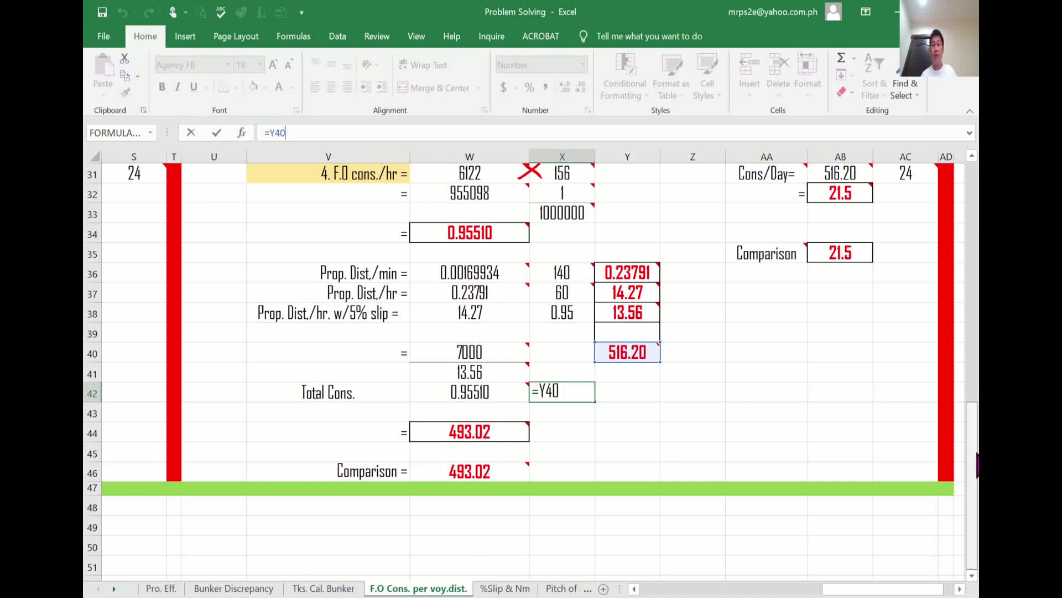
{"action": "scroll", "coordinate": [971, 487], "scroll_direction": "up", "scroll_amount": 1}
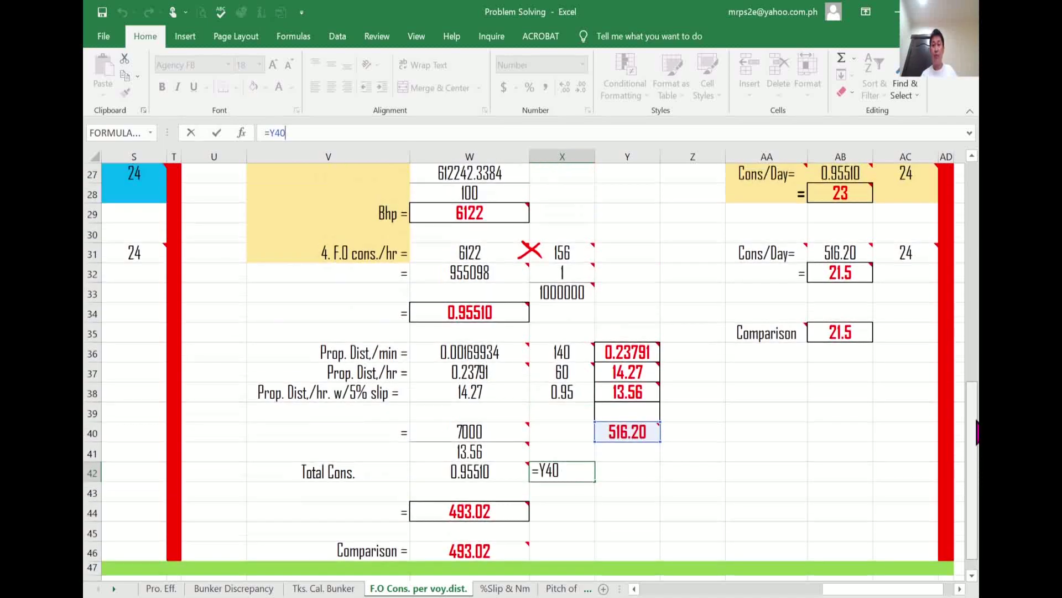
{"action": "scroll", "coordinate": [974, 459], "scroll_direction": "up", "scroll_amount": 2}
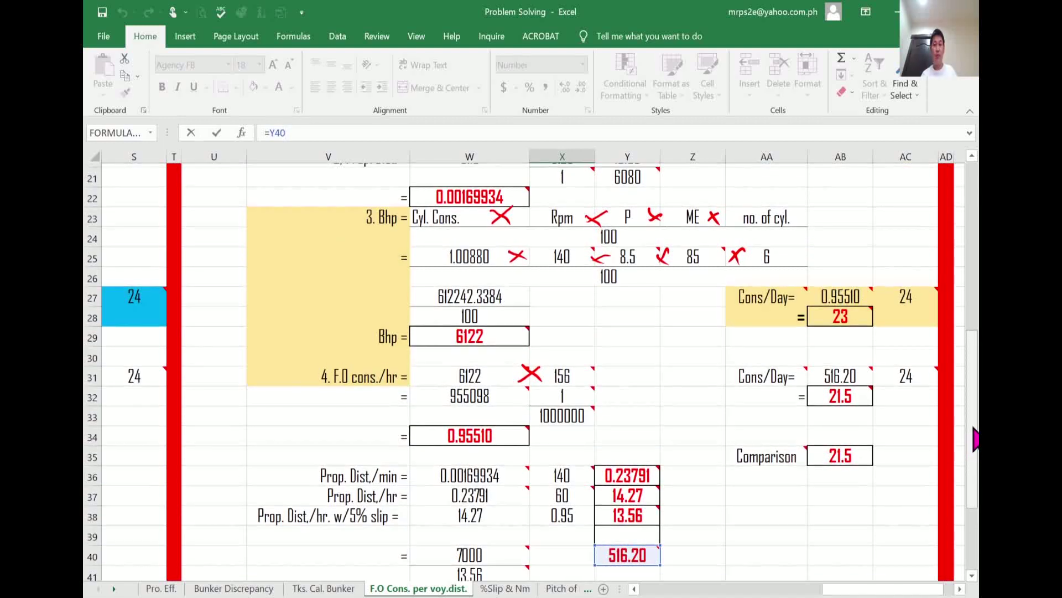
{"action": "scroll", "coordinate": [977, 299], "scroll_direction": "up", "scroll_amount": 7}
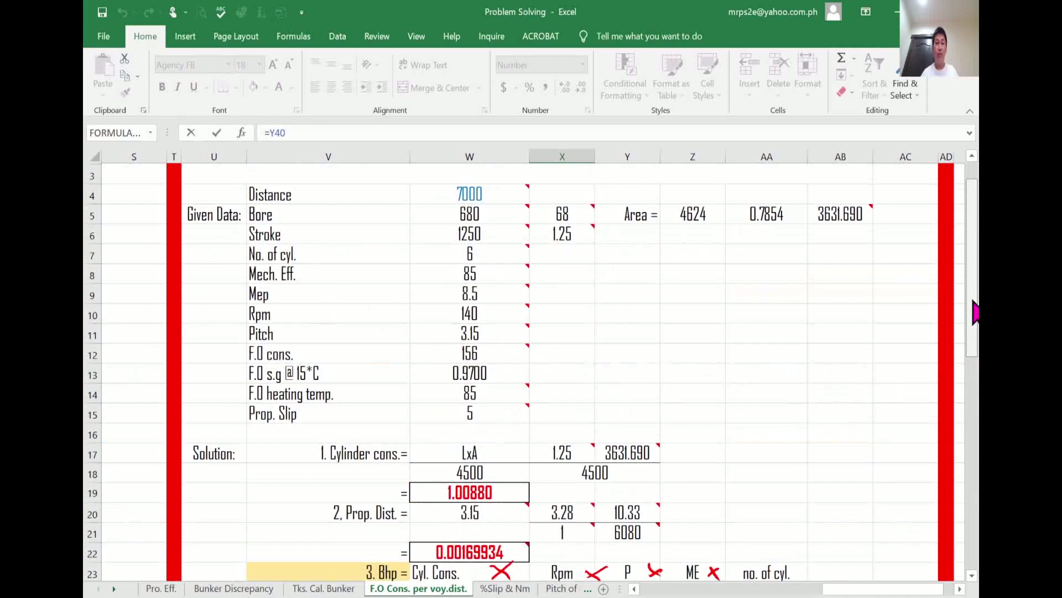
{"action": "scroll", "coordinate": [835, 353], "scroll_direction": "down", "scroll_amount": 3}
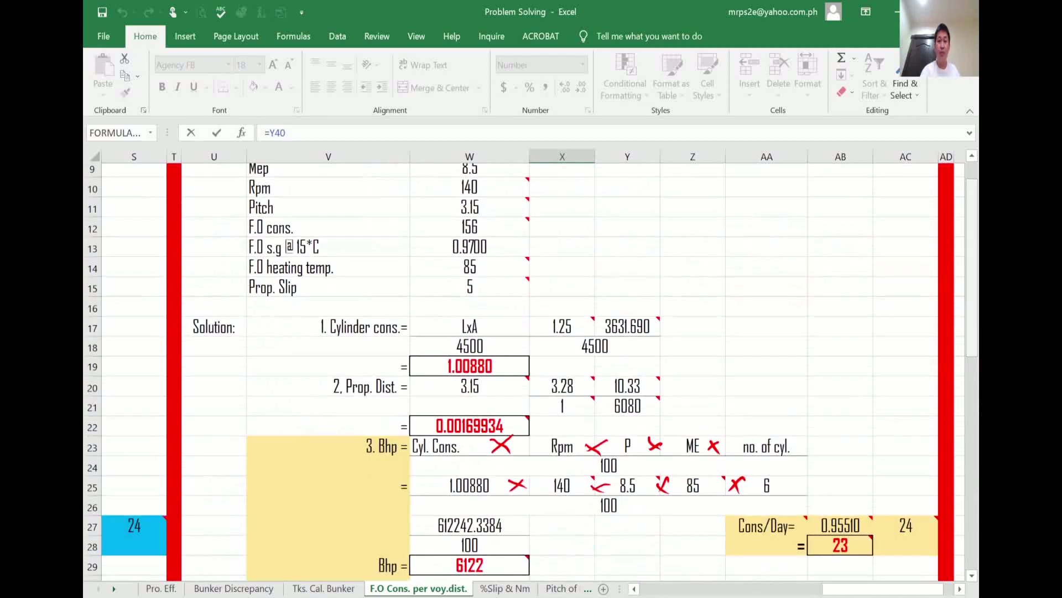
{"action": "scroll", "coordinate": [513, 371], "scroll_direction": "down", "scroll_amount": 3}
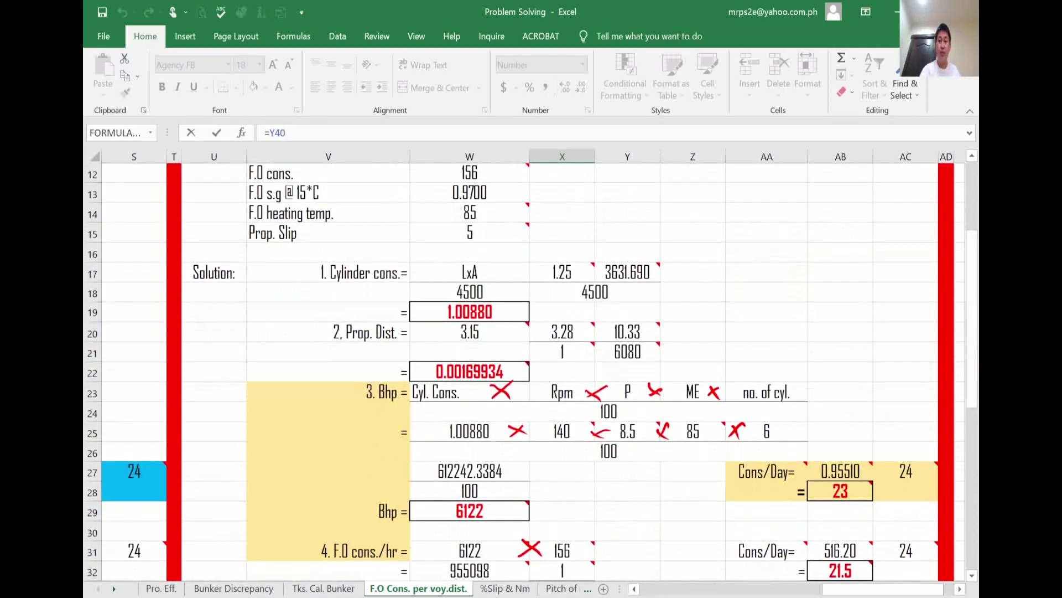
{"action": "scroll", "coordinate": [526, 368], "scroll_direction": "down", "scroll_amount": 15}
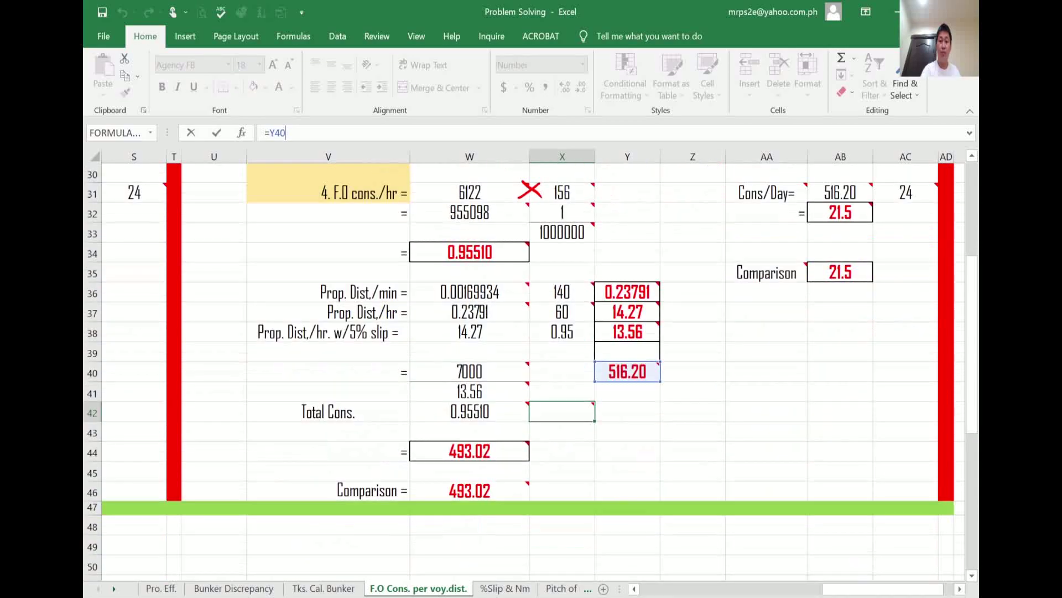
{"action": "scroll", "coordinate": [825, 523], "scroll_direction": "up", "scroll_amount": 10}
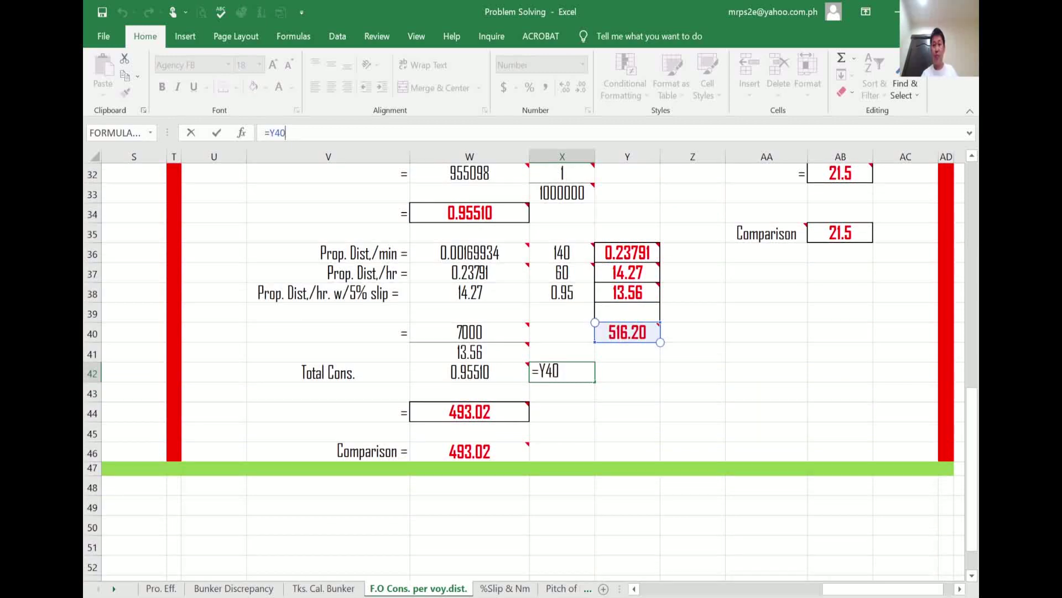
{"action": "left_click", "coordinate": [767, 413]}
{"action": "scroll", "coordinate": [526, 365], "scroll_direction": "up", "scroll_amount": 1}
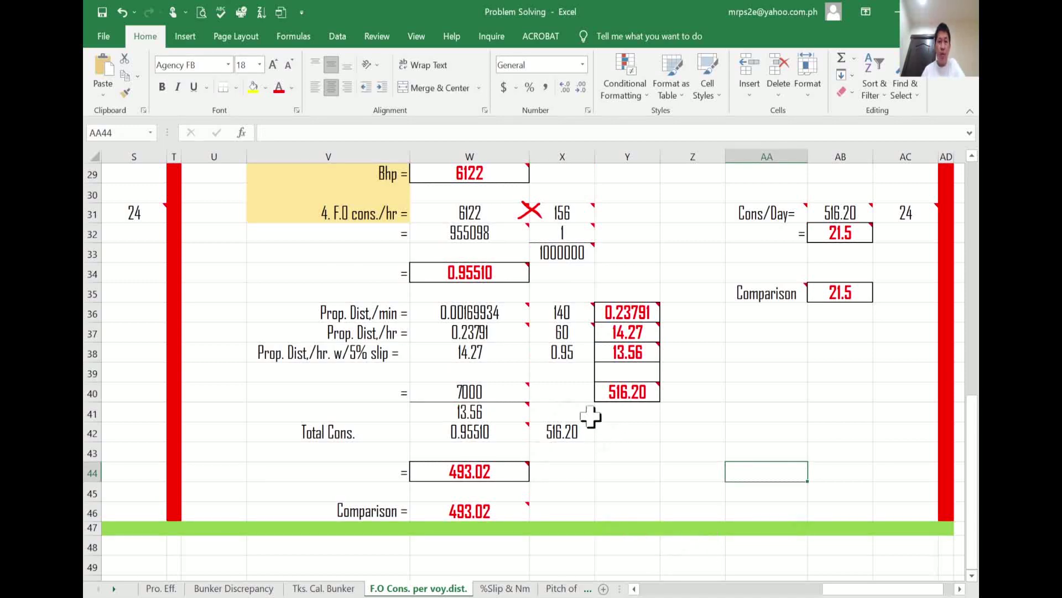
{"action": "mouse_move", "coordinate": [505, 276]}
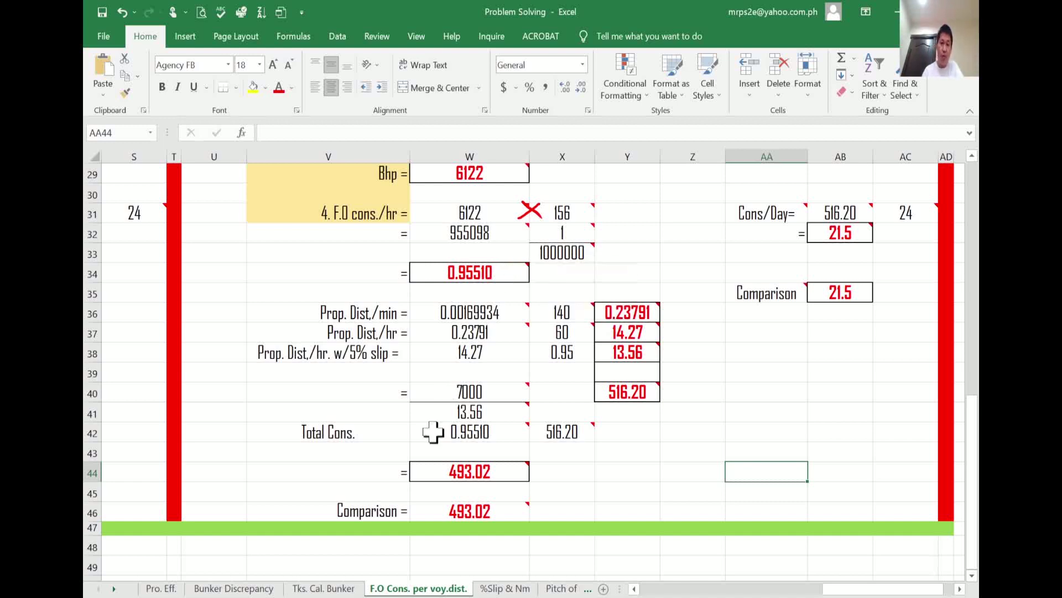
{"action": "left_click", "coordinate": [504, 437]}
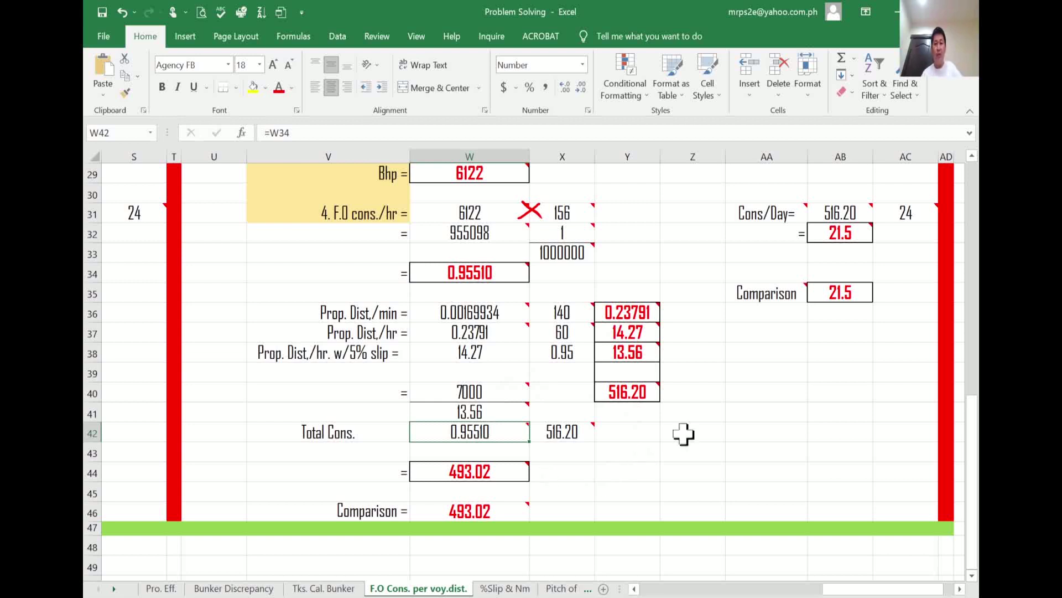
- Ink a red multiplication cross between W42 and X42 in the Total Cons. row
{"action": "left_click", "coordinate": [376, 36]}
{"action": "left_click", "coordinate": [794, 74]}
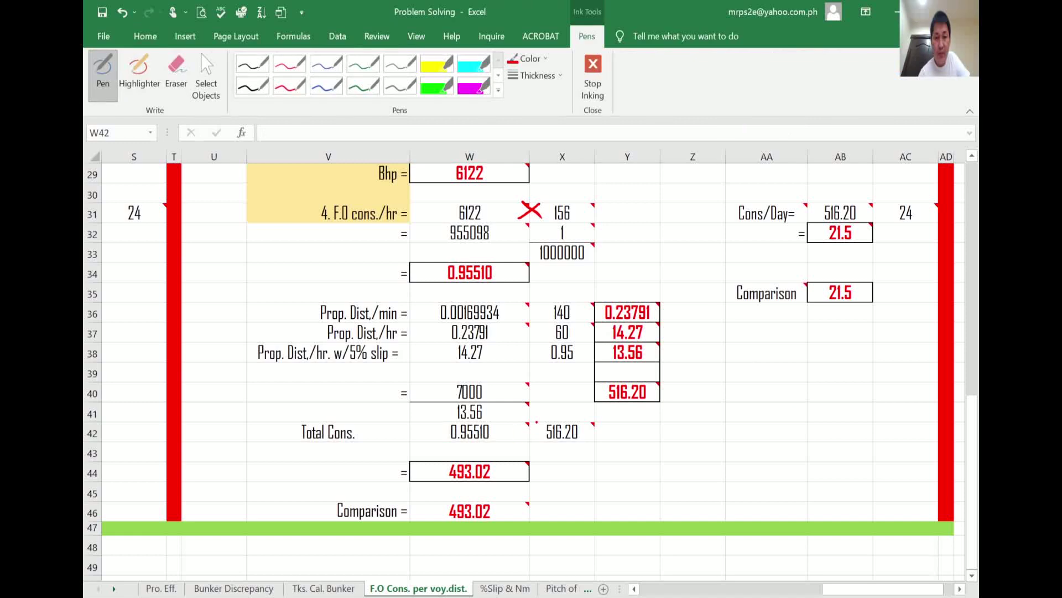
{"action": "left_click_drag", "start_coordinate": [536, 422], "coordinate": [519, 443]}
{"action": "left_click_drag", "start_coordinate": [516, 425], "coordinate": [534, 443]}
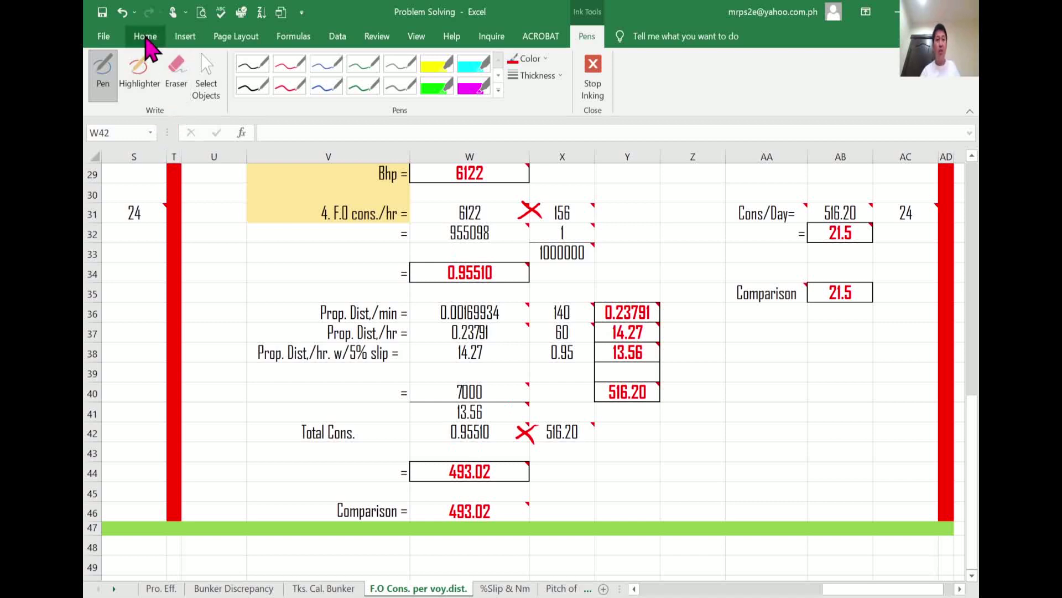
{"action": "key", "text": "Escape"}
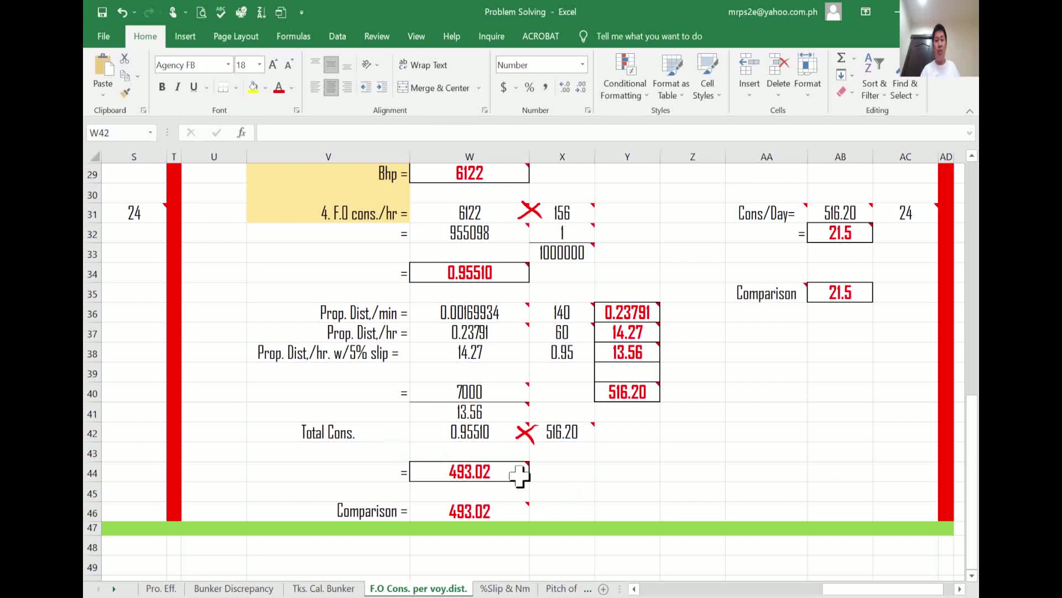
- Review the whole calculation area, from the total consumption result up to the given data and back down through each solution stage
{"action": "left_click", "coordinate": [575, 473]}
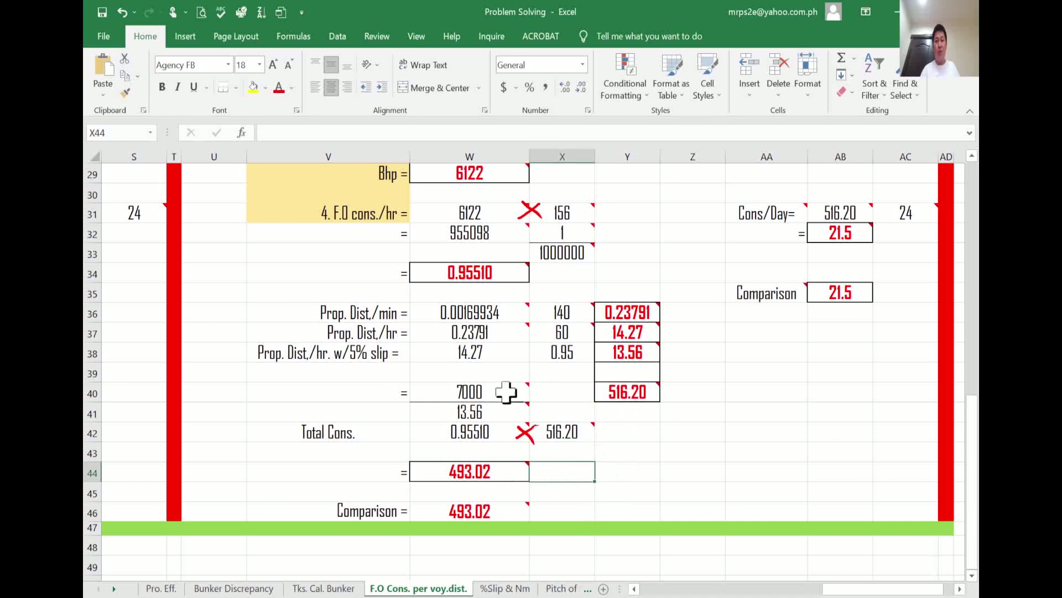
{"action": "left_click", "coordinate": [623, 490]}
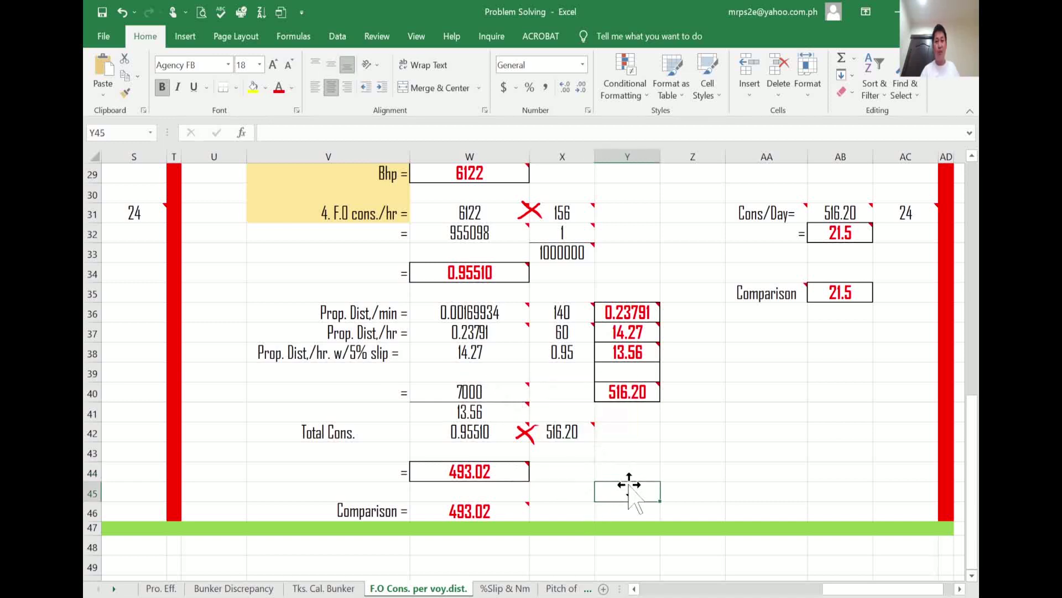
{"action": "left_click", "coordinate": [623, 471]}
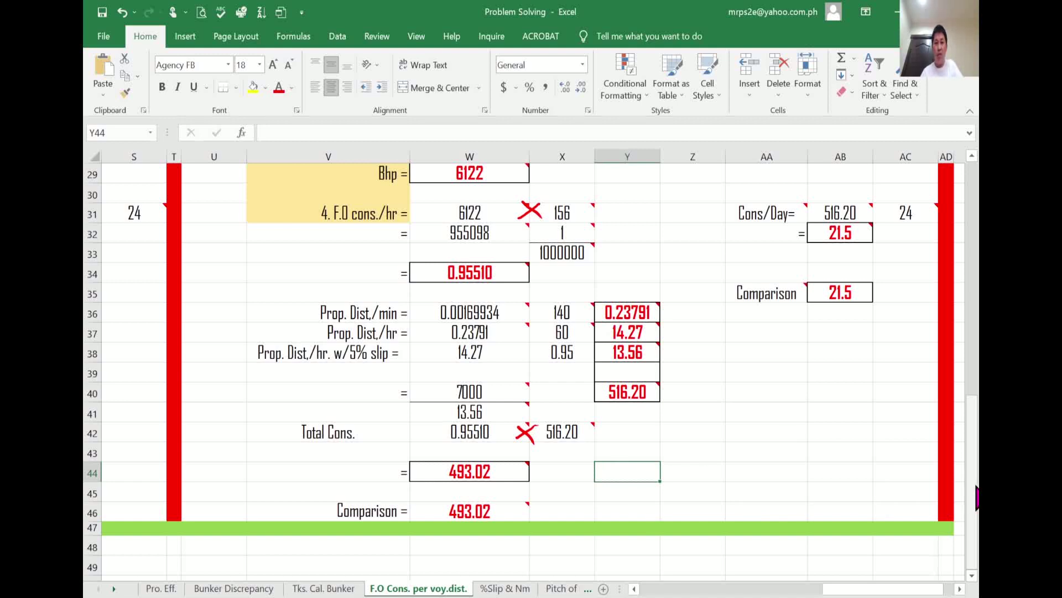
{"action": "scroll", "coordinate": [967, 443], "scroll_direction": "up", "scroll_amount": 2}
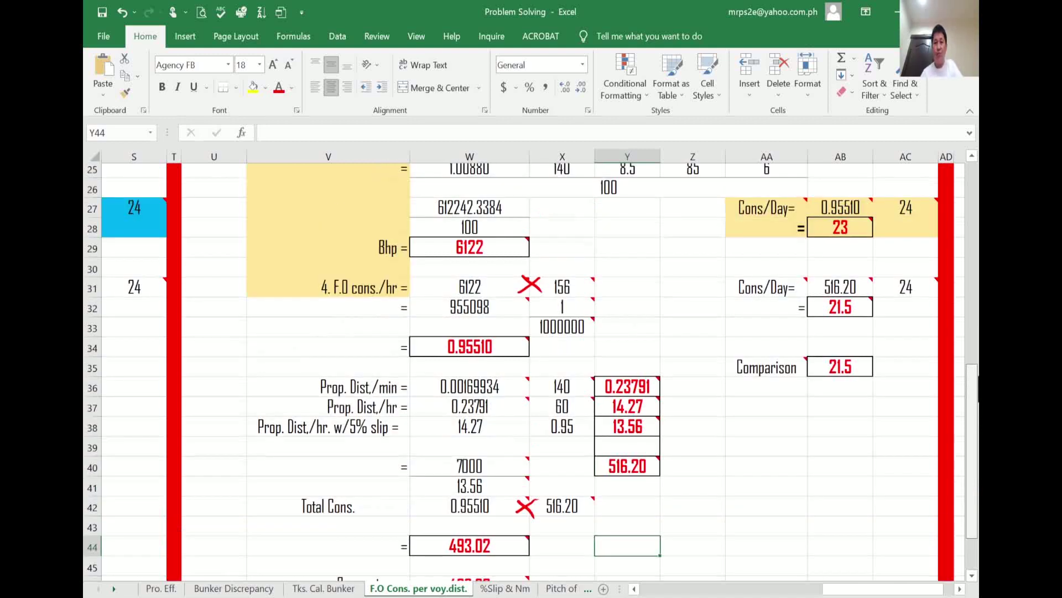
{"action": "scroll", "coordinate": [969, 421], "scroll_direction": "up", "scroll_amount": 4}
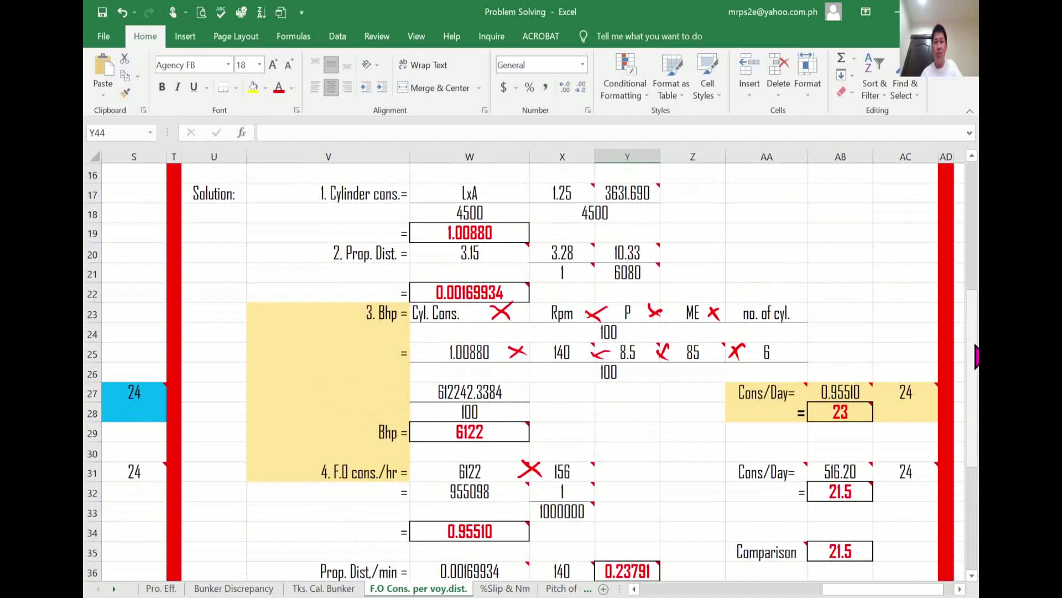
{"action": "scroll", "coordinate": [908, 373], "scroll_direction": "up", "scroll_amount": 4}
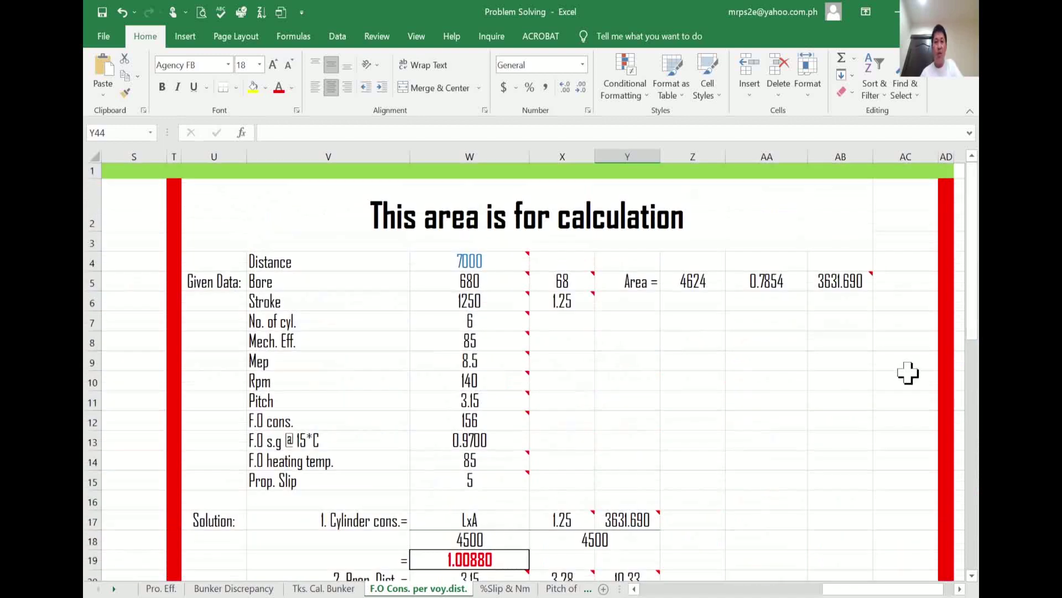
{"action": "scroll", "coordinate": [954, 523], "scroll_direction": "down", "scroll_amount": 3}
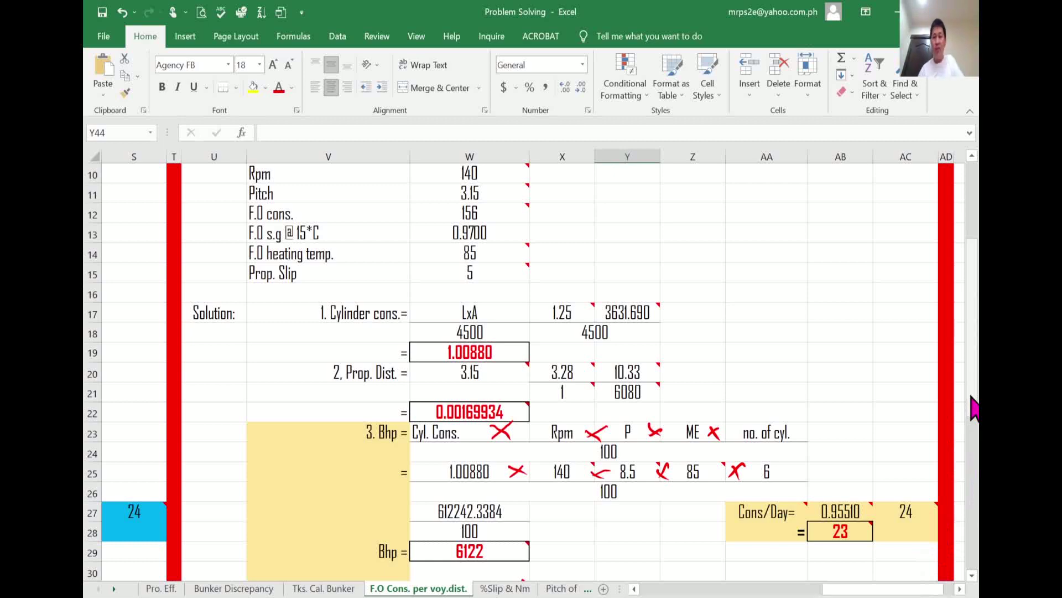
{"action": "left_click", "coordinate": [972, 576]}
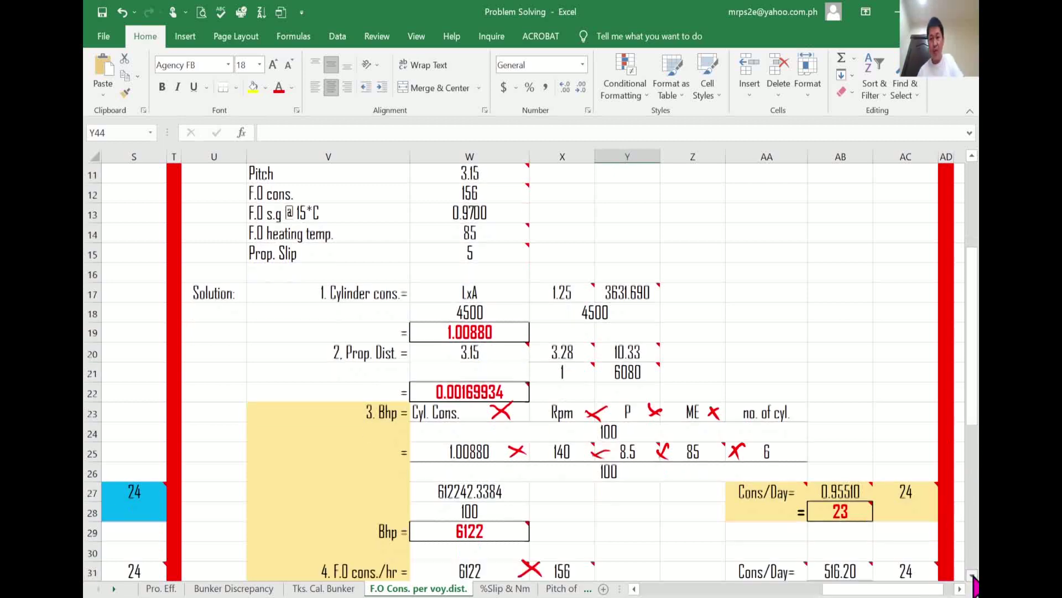
{"action": "left_click", "coordinate": [972, 576]}
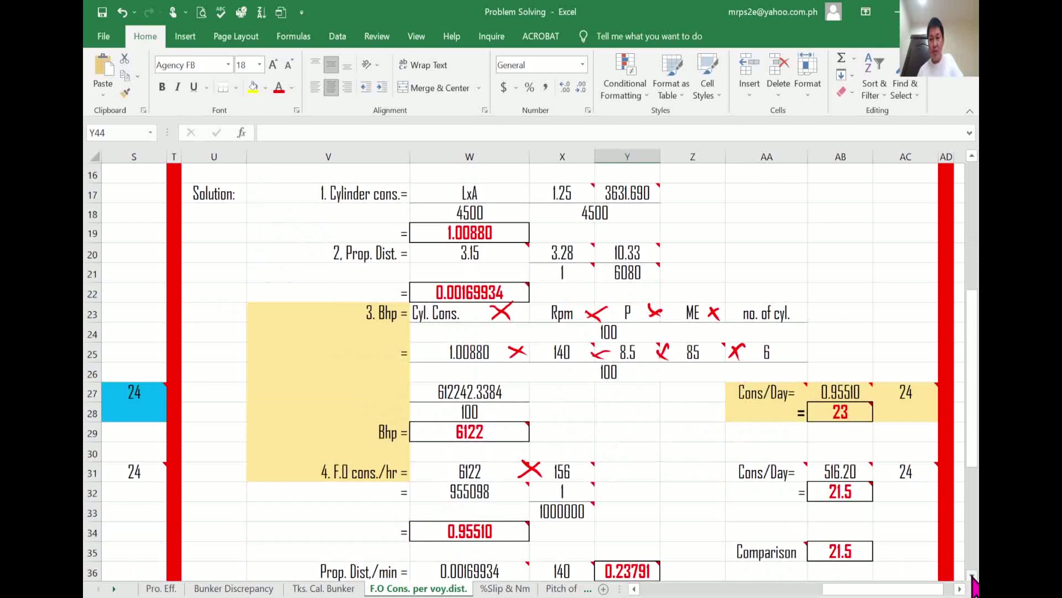
{"action": "left_click", "coordinate": [972, 576]}
{"action": "left_click", "coordinate": [973, 577]}
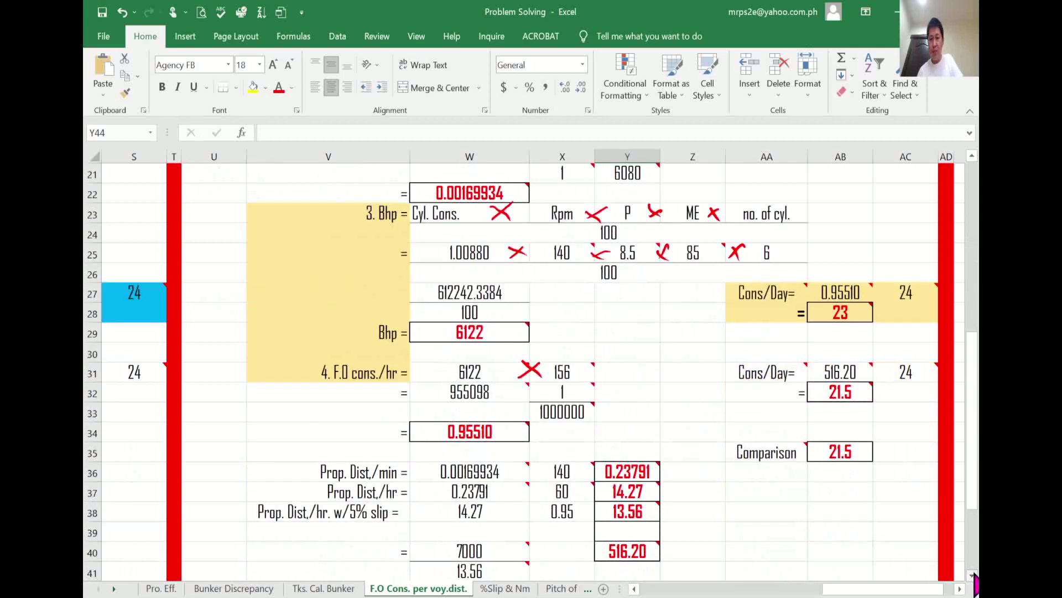
{"action": "left_click", "coordinate": [973, 578]}
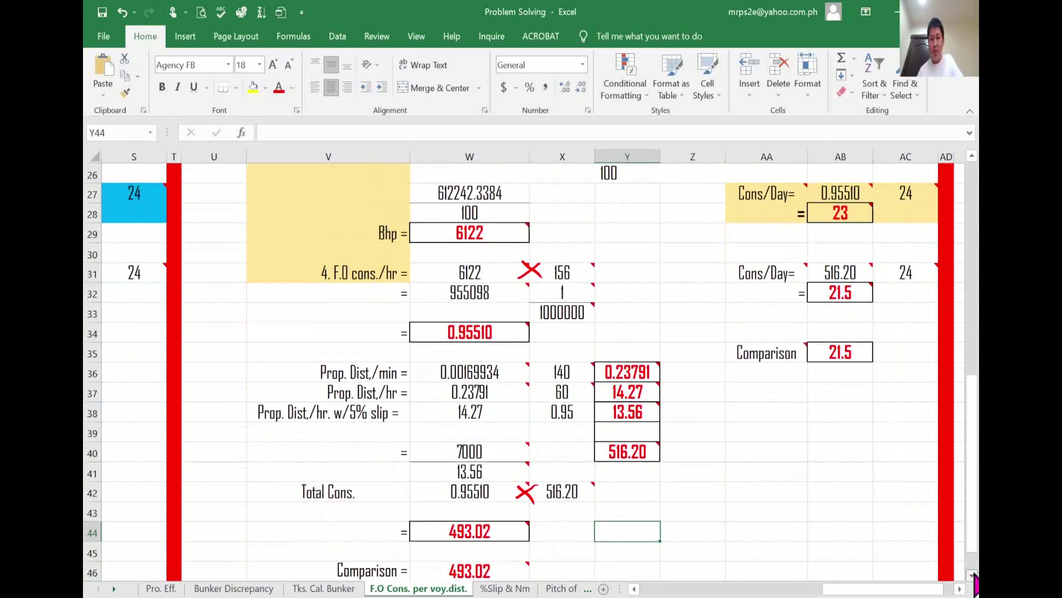